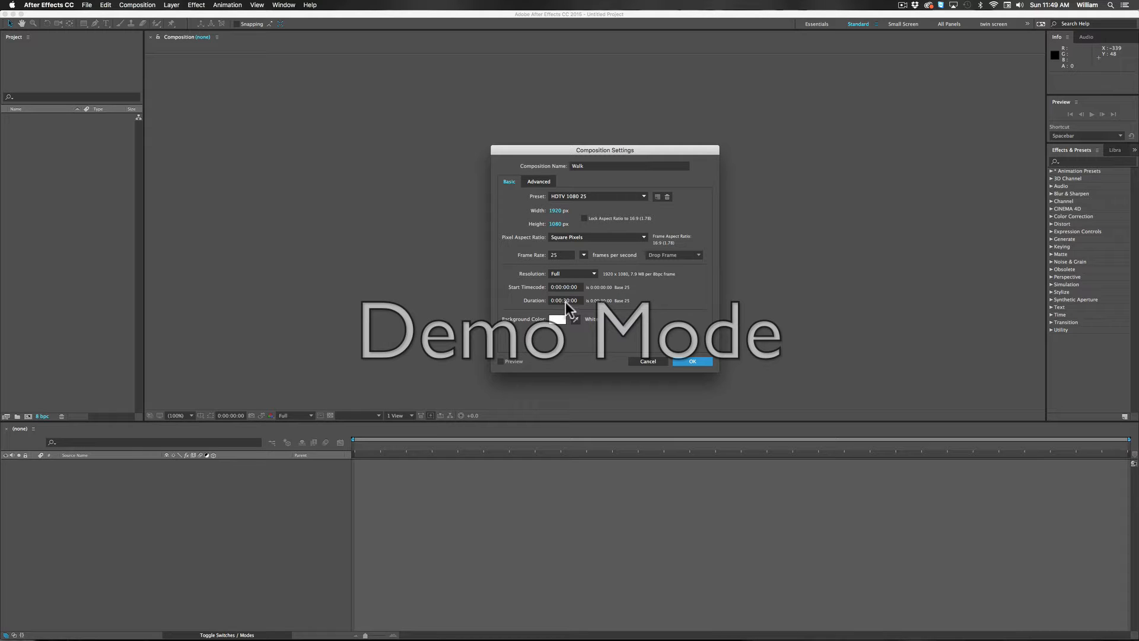
Step: Set the Walk composition's duration to 0:00:01:09 and create the composition
{"action": "left_click_drag", "start_coordinate": [568, 301], "coordinate": [561, 300]}
{"action": "type", "text": "01"}
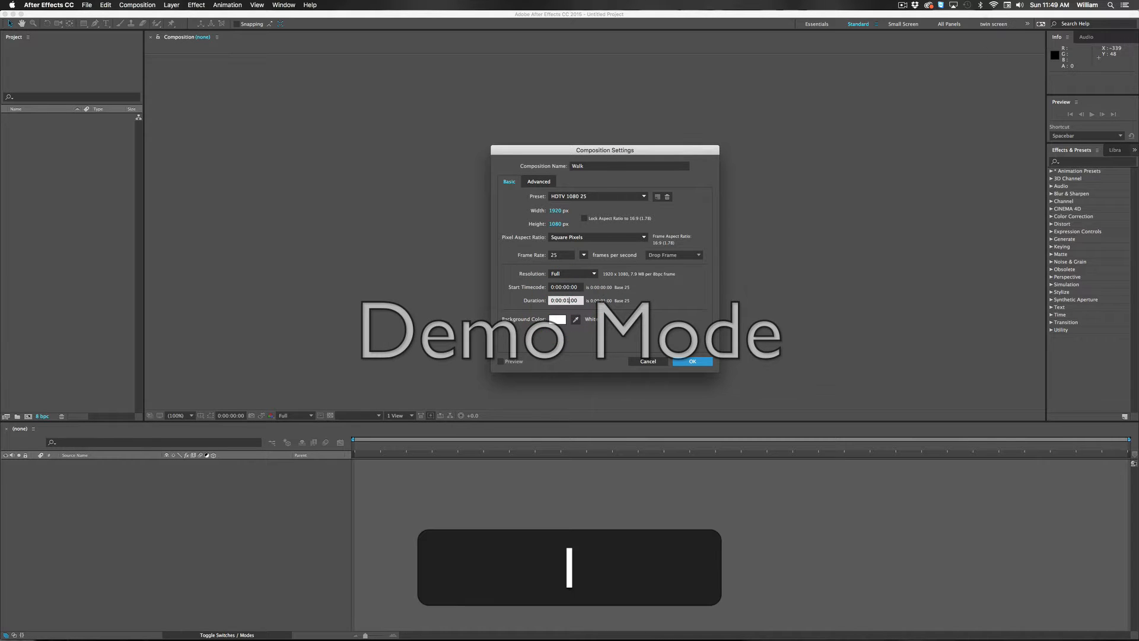
{"action": "key", "text": "Right"}
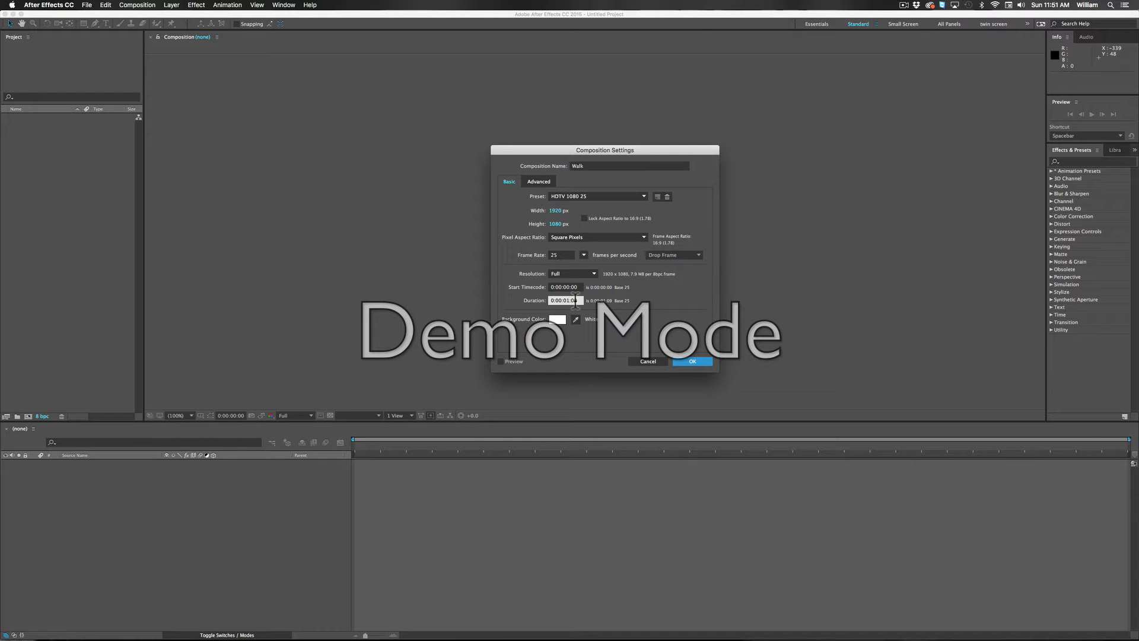
{"action": "left_click", "coordinate": [698, 363]}
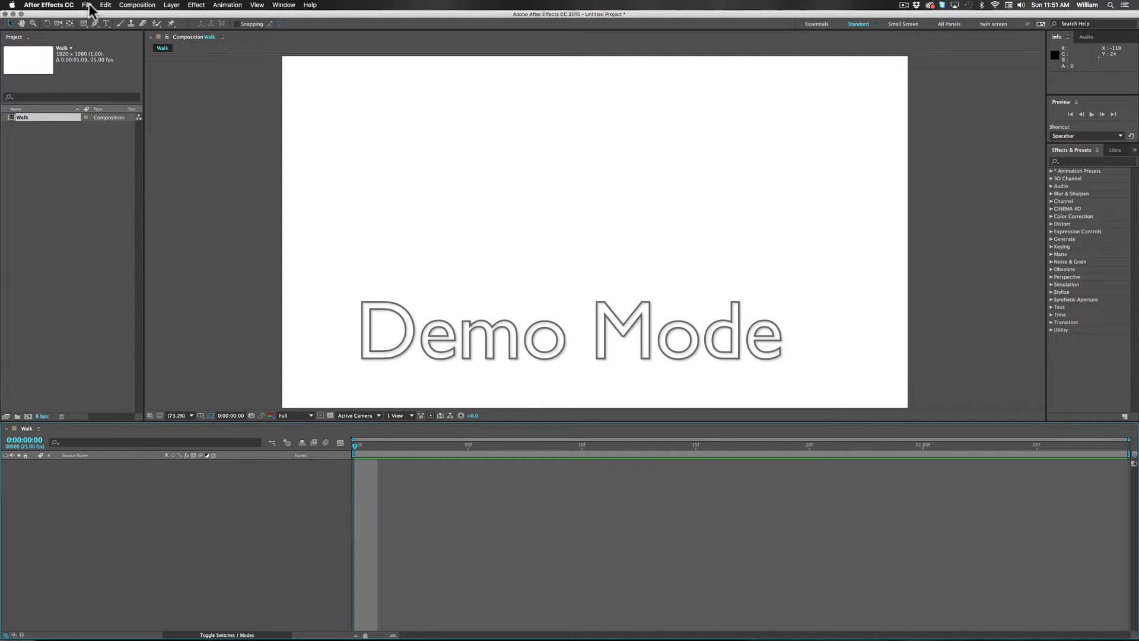
Step: Import the Monster Parts folder from the Walk cycle folder into the project
{"action": "left_click", "coordinate": [89, 6]}
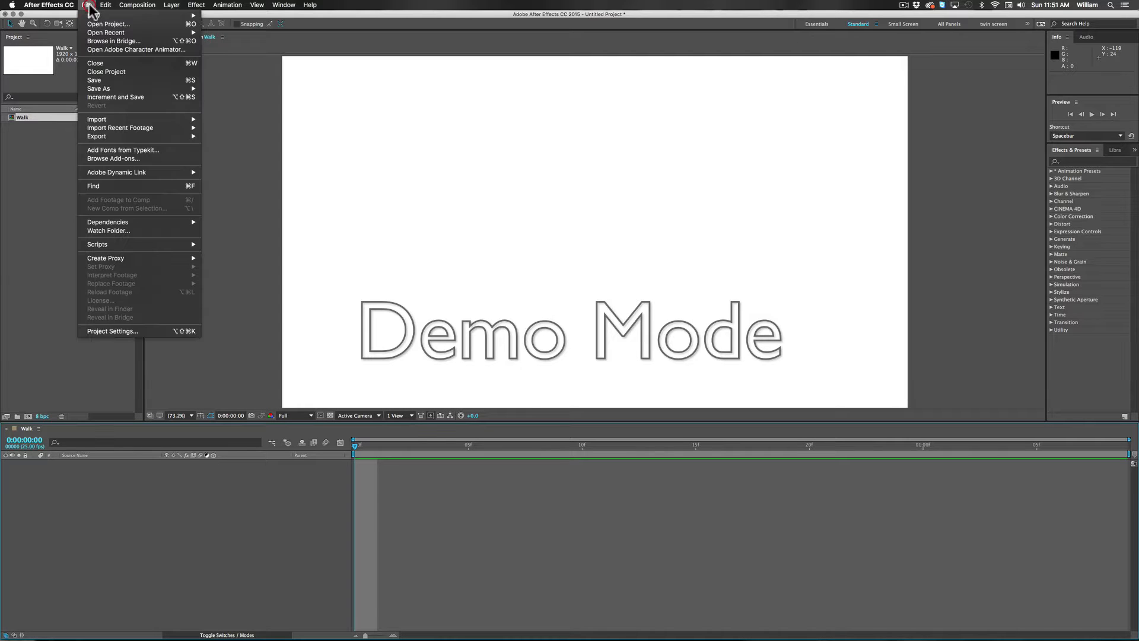
{"action": "mouse_move", "coordinate": [116, 119]}
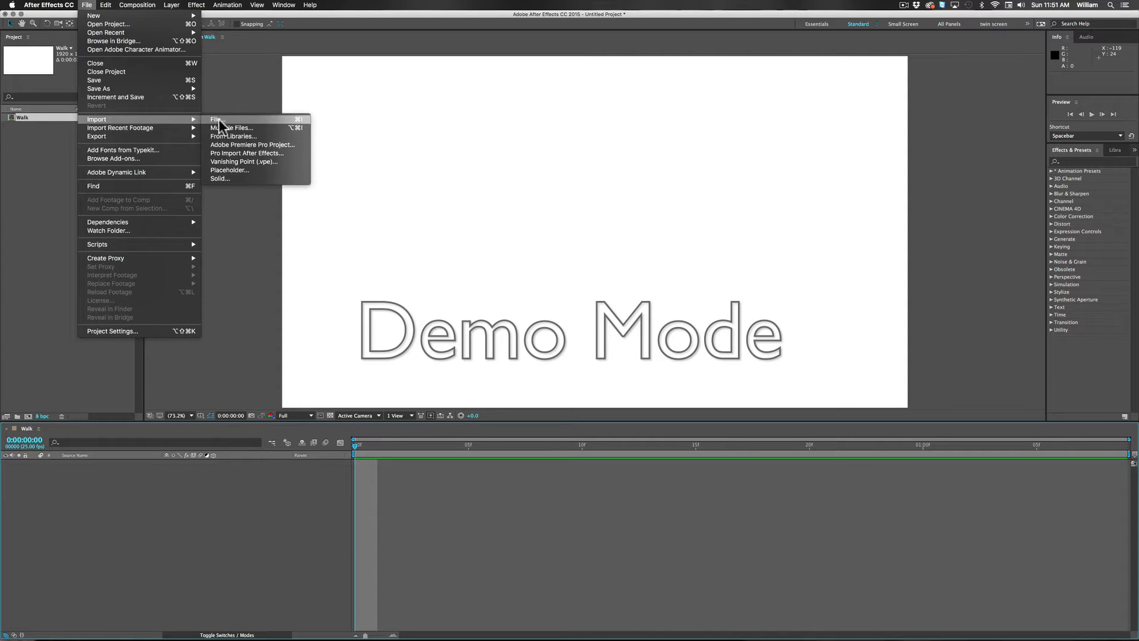
{"action": "left_click", "coordinate": [219, 119]}
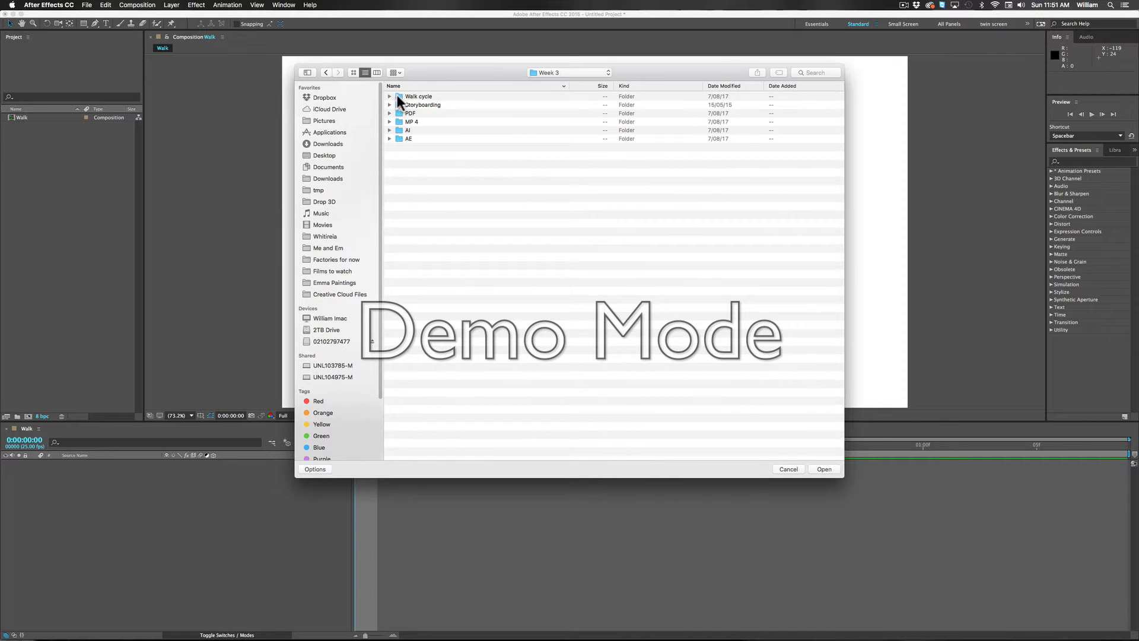
{"action": "double_click", "coordinate": [396, 96]}
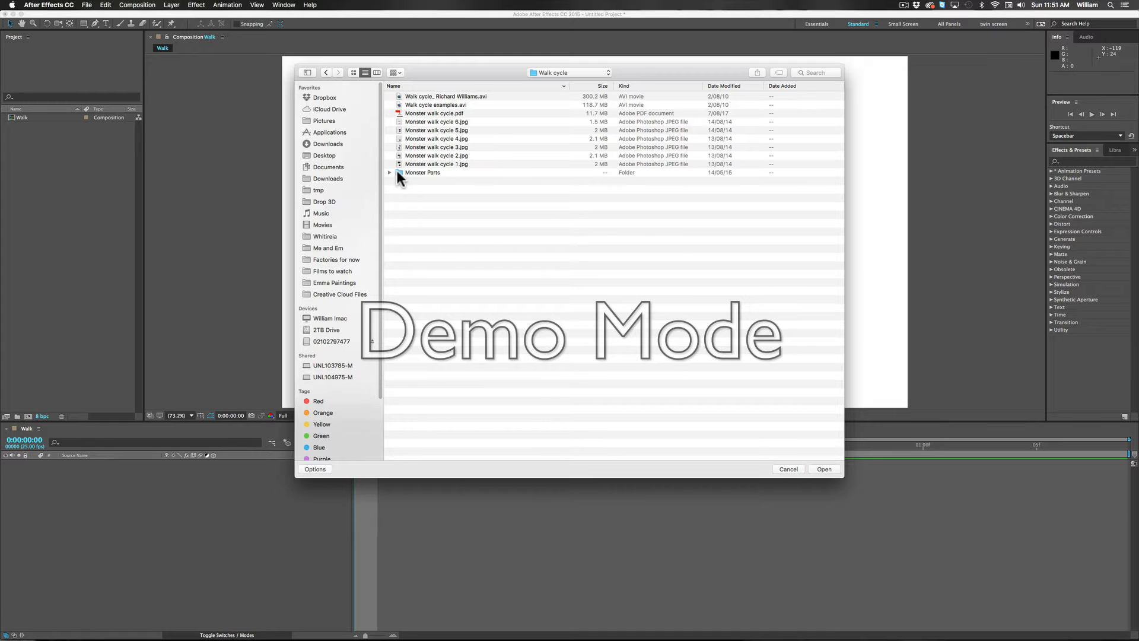
{"action": "left_click", "coordinate": [393, 172]}
{"action": "left_click", "coordinate": [389, 172]}
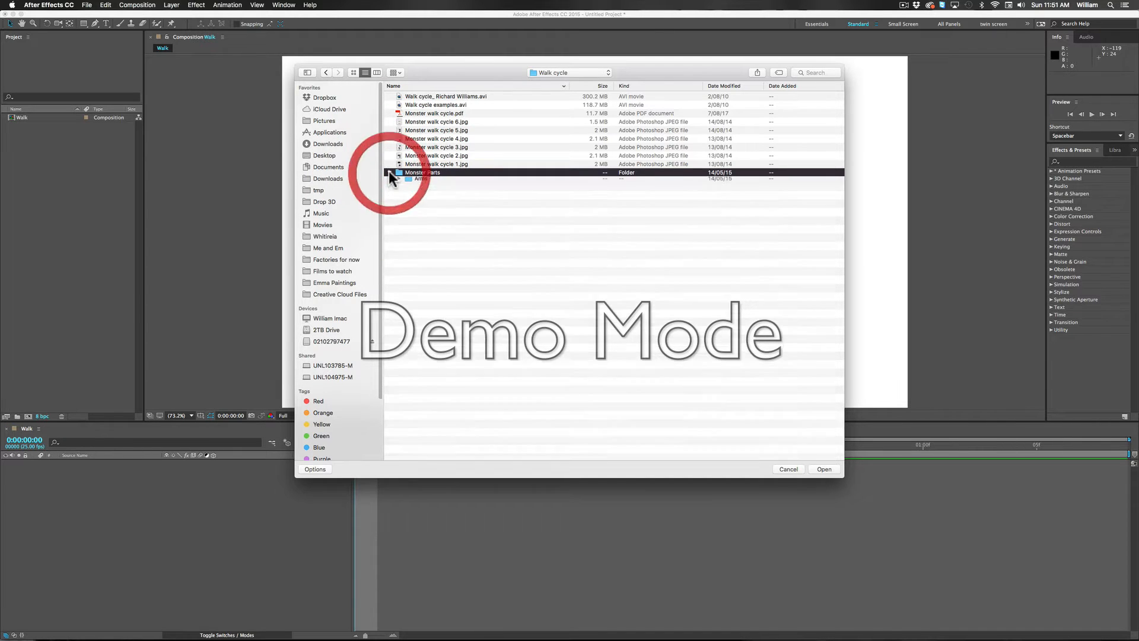
{"action": "key", "text": "Return"}
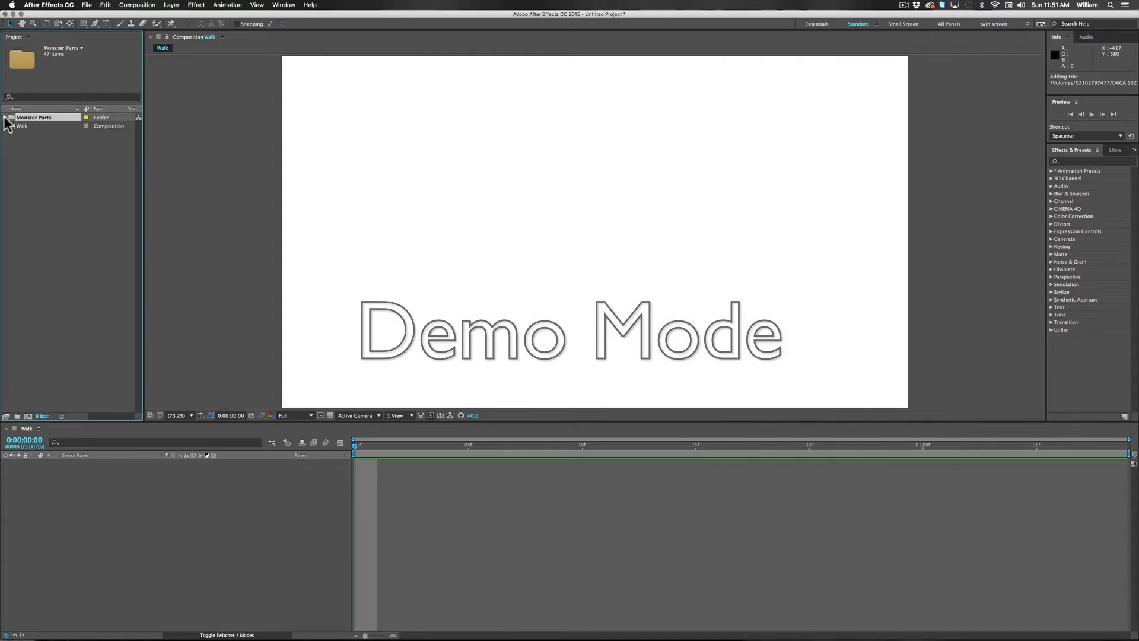
Step: Expand the imported Monster Parts folder and its Arms, Bodies, Heads, Legs, Tails and Wings subfolders
{"action": "left_click", "coordinate": [5, 117]}
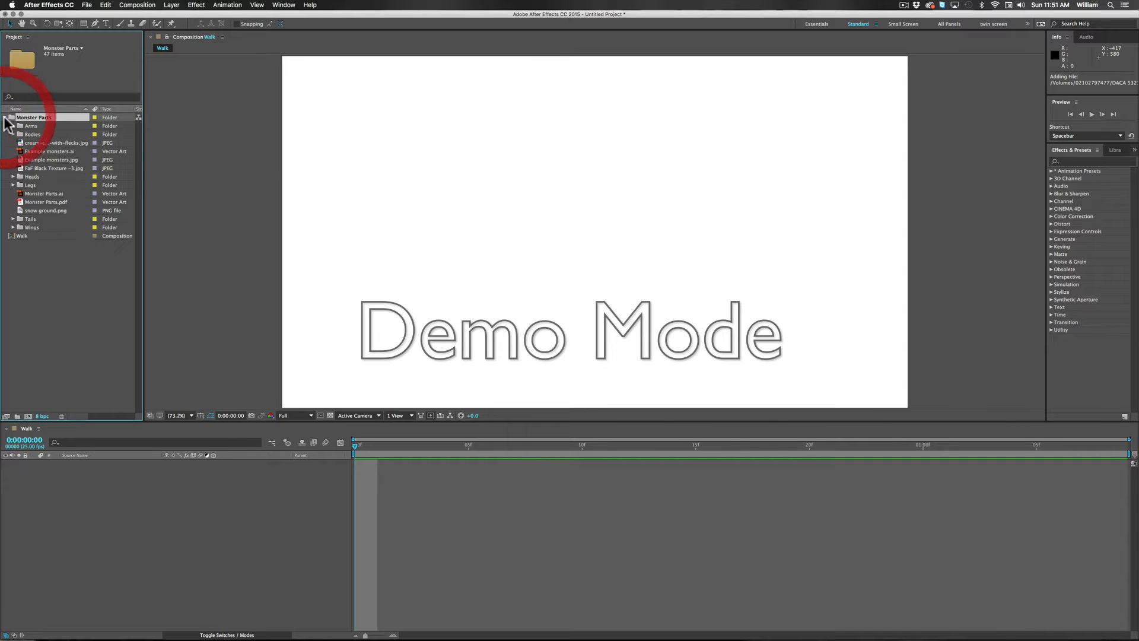
{"action": "left_click", "coordinate": [13, 125]}
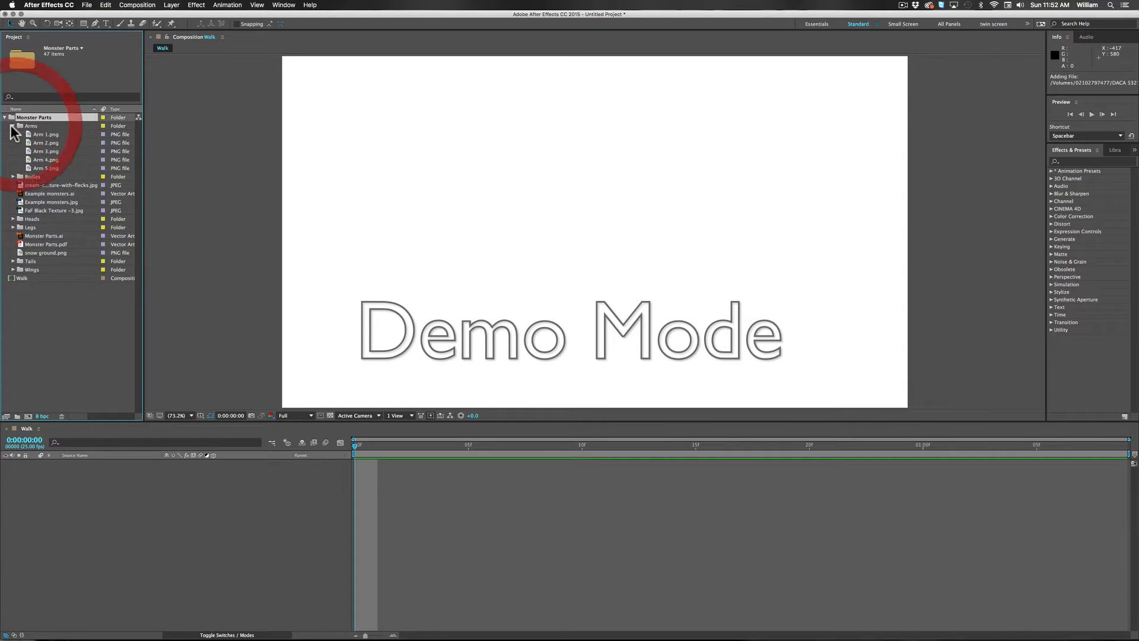
{"action": "left_click", "coordinate": [13, 176]}
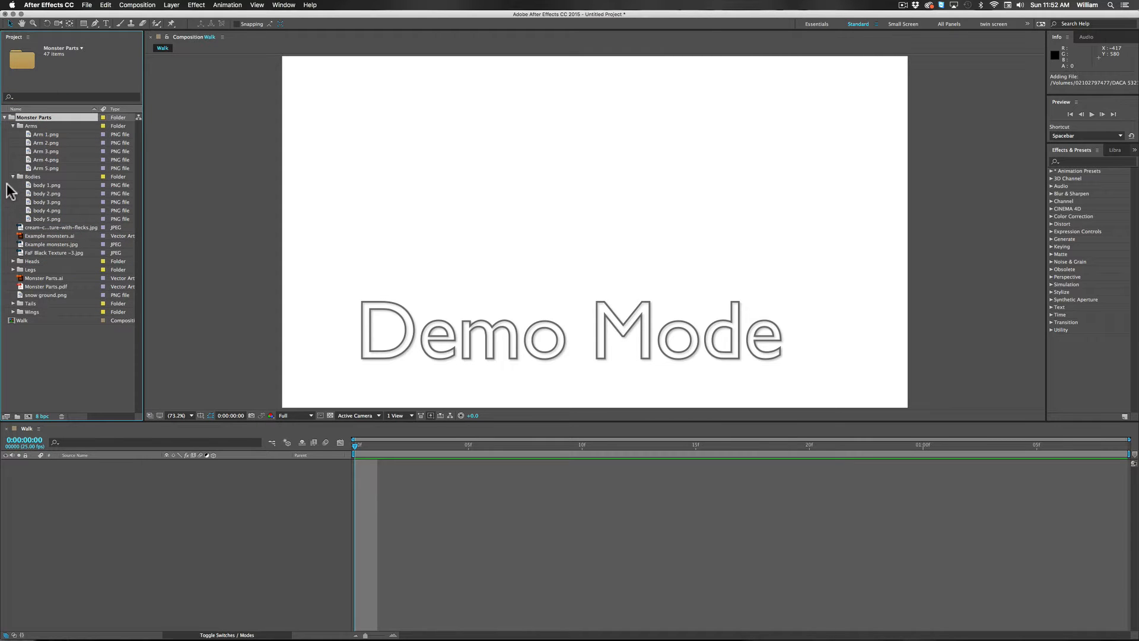
{"action": "left_click", "coordinate": [13, 261]}
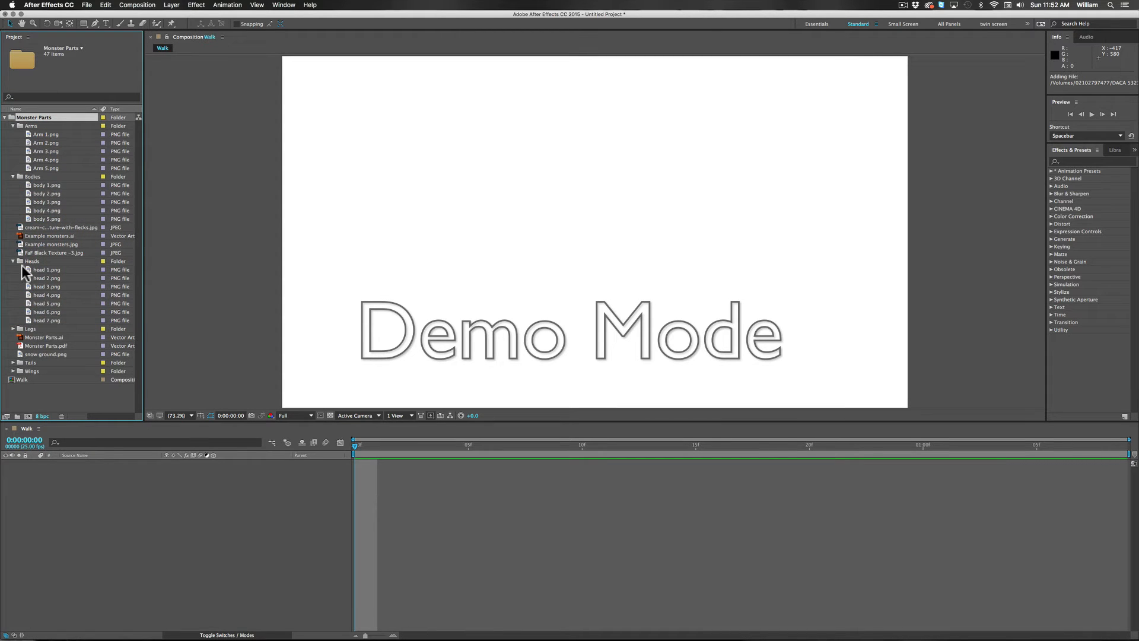
{"action": "left_click", "coordinate": [13, 329]}
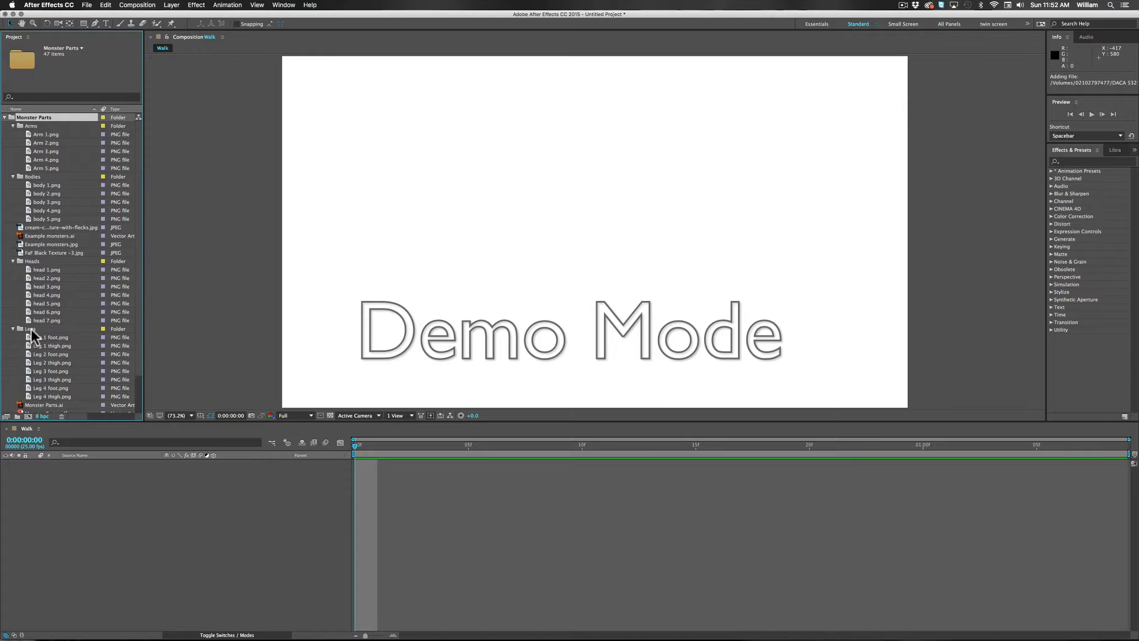
{"action": "scroll", "coordinate": [33, 335], "scroll_direction": "down", "scroll_amount": 3}
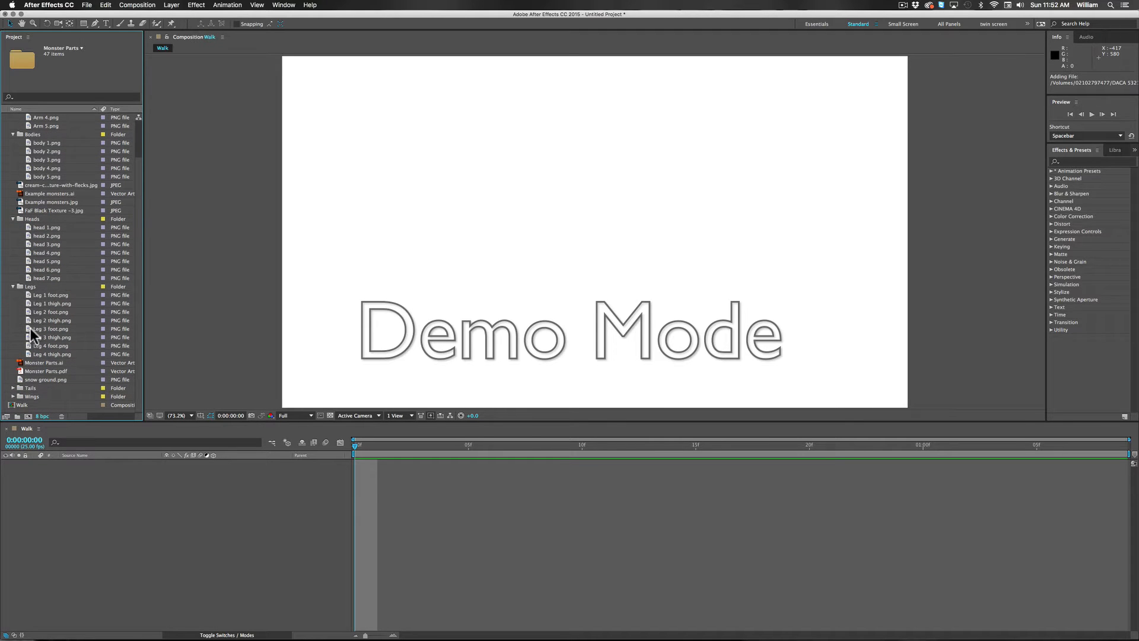
{"action": "left_click", "coordinate": [13, 388]}
{"action": "scroll", "coordinate": [46, 380], "scroll_direction": "down", "scroll_amount": 2}
{"action": "scroll", "coordinate": [46, 380], "scroll_direction": "down", "scroll_amount": 1}
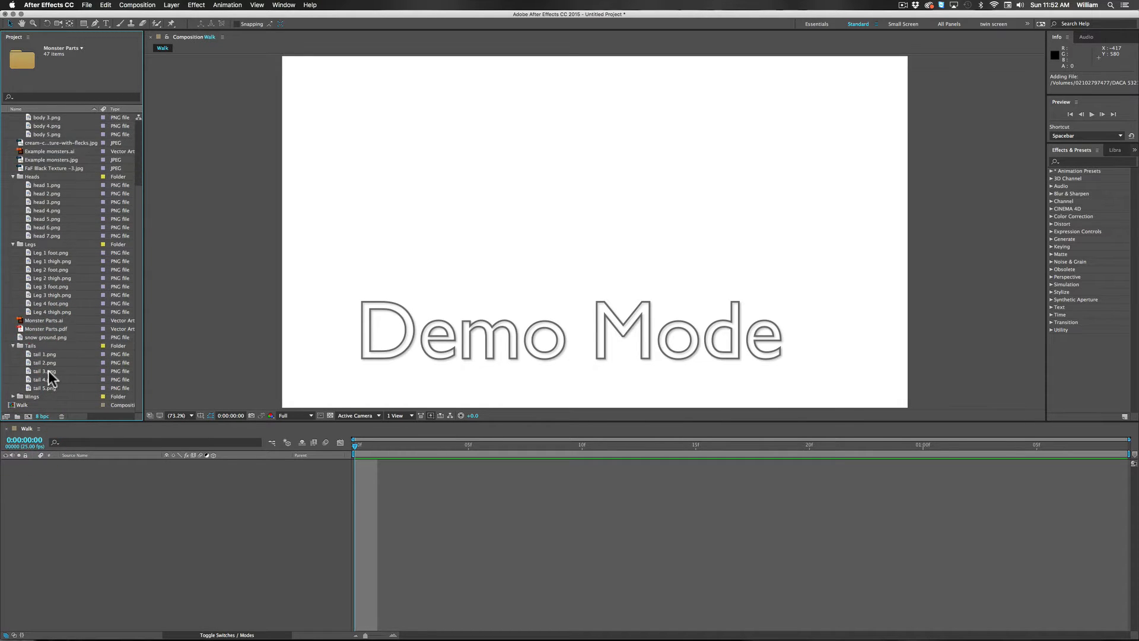
{"action": "left_click", "coordinate": [13, 396]}
{"action": "scroll", "coordinate": [69, 370], "scroll_direction": "down", "scroll_amount": 3}
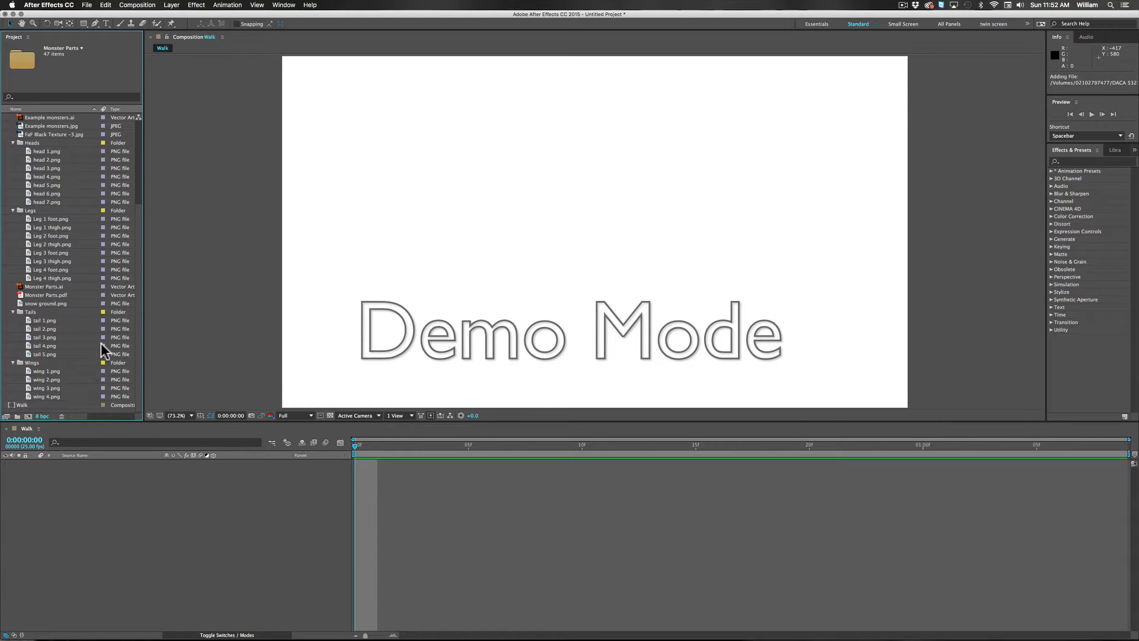
{"action": "scroll", "coordinate": [80, 308], "scroll_direction": "up", "scroll_amount": 10}
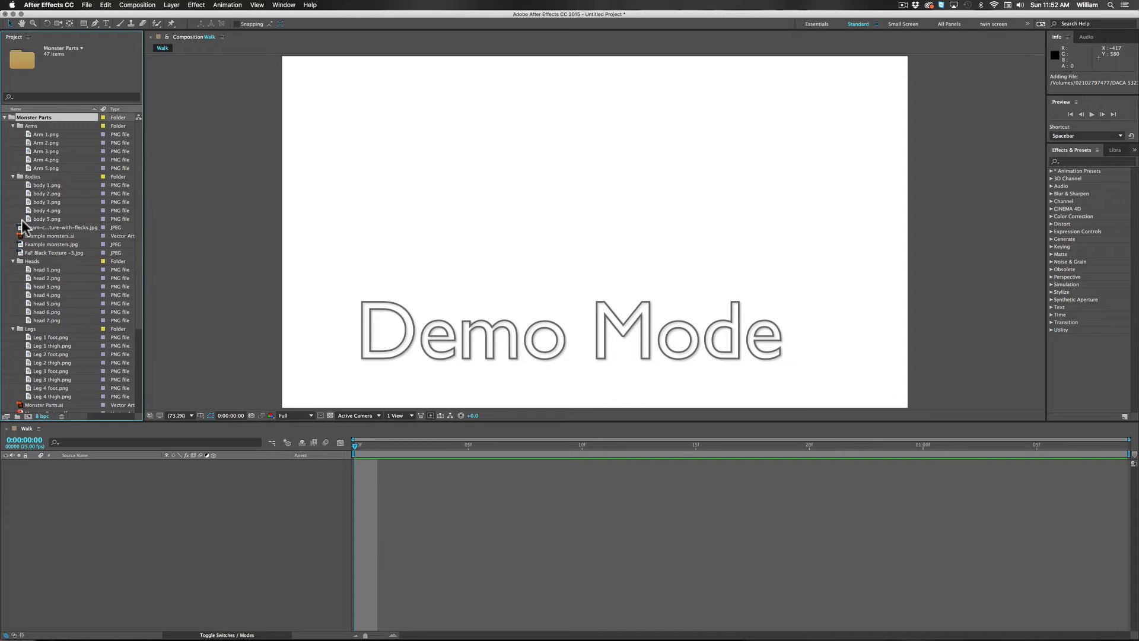
Step: Preview some arm and body images, place body 1.png in the Walk composition and reveal its Scale property
{"action": "left_click", "coordinate": [26, 151]}
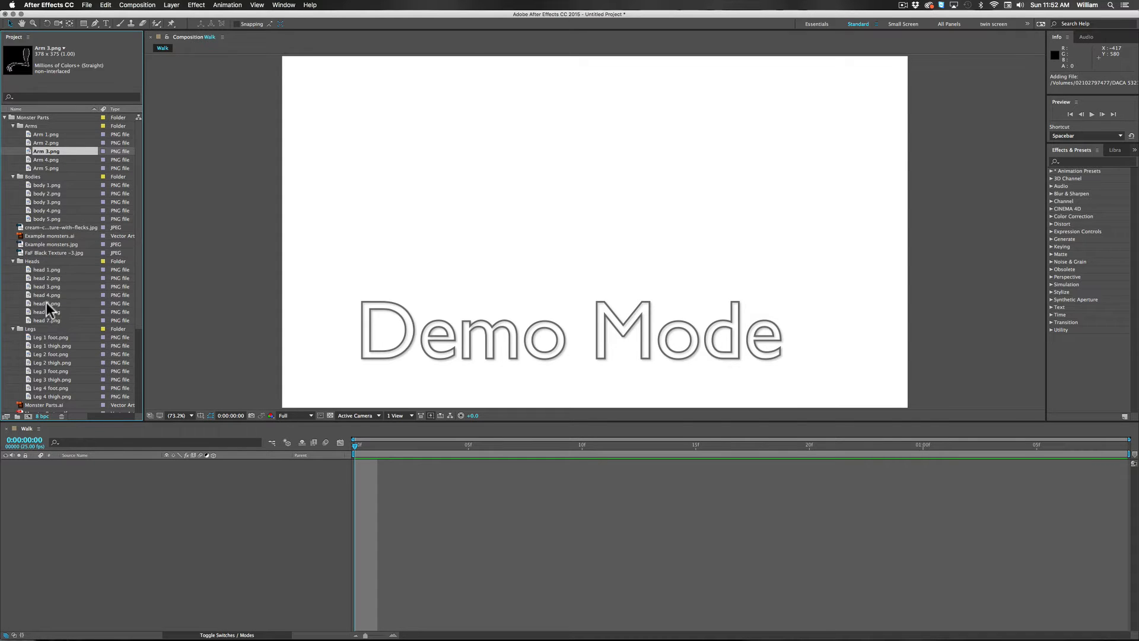
{"action": "scroll", "coordinate": [46, 302], "scroll_direction": "down", "scroll_amount": 5}
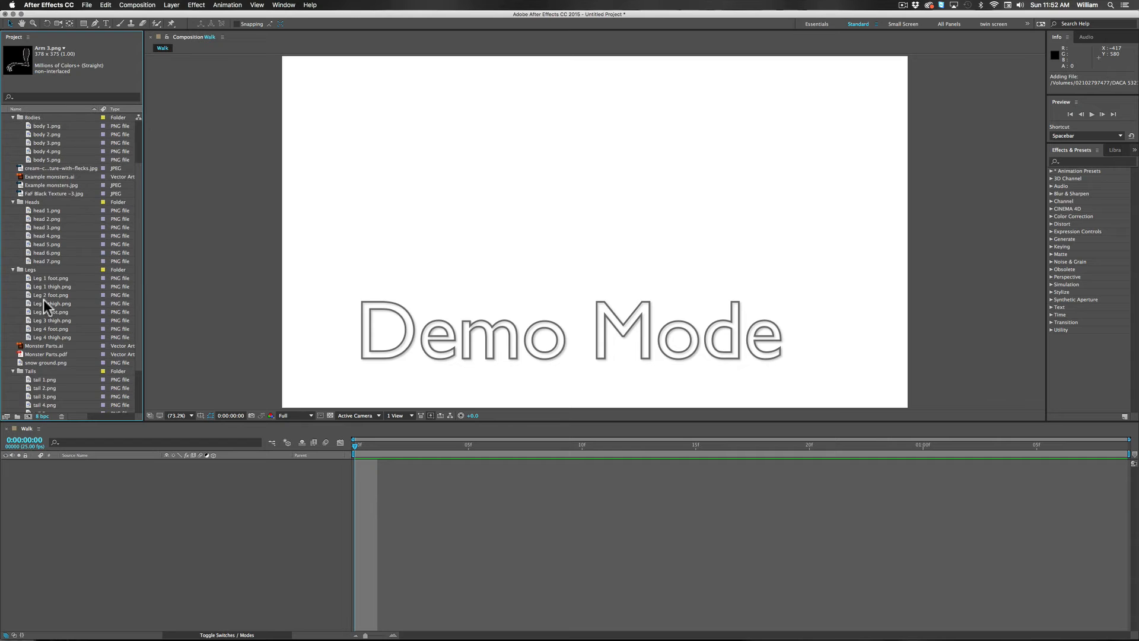
{"action": "scroll", "coordinate": [44, 299], "scroll_direction": "up", "scroll_amount": 1}
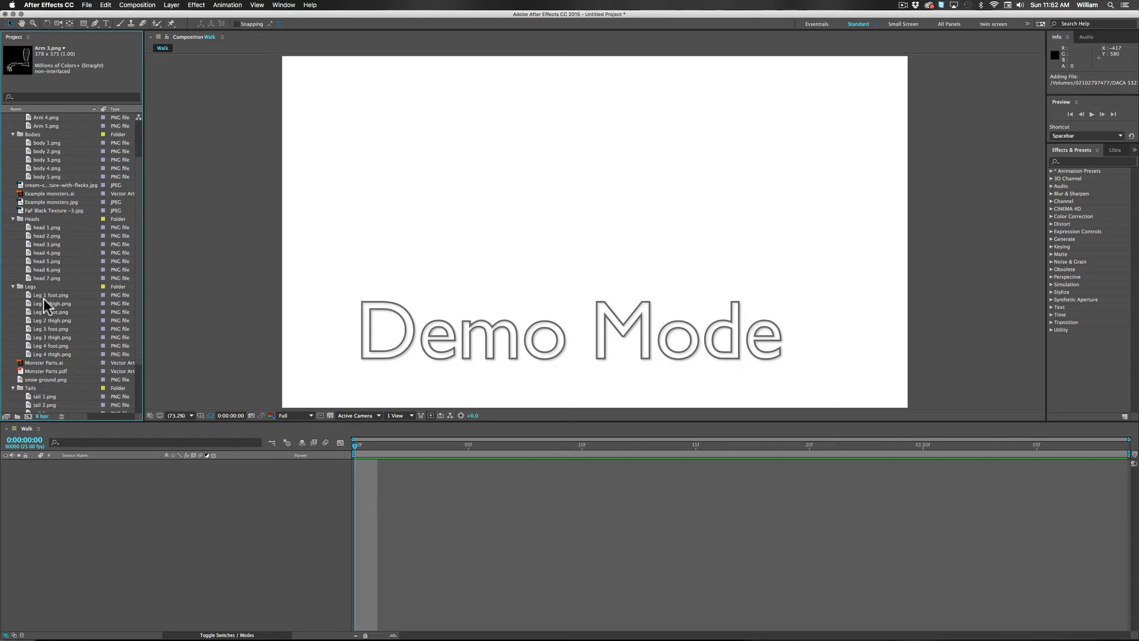
{"action": "left_click", "coordinate": [48, 144]}
{"action": "left_click", "coordinate": [47, 159]}
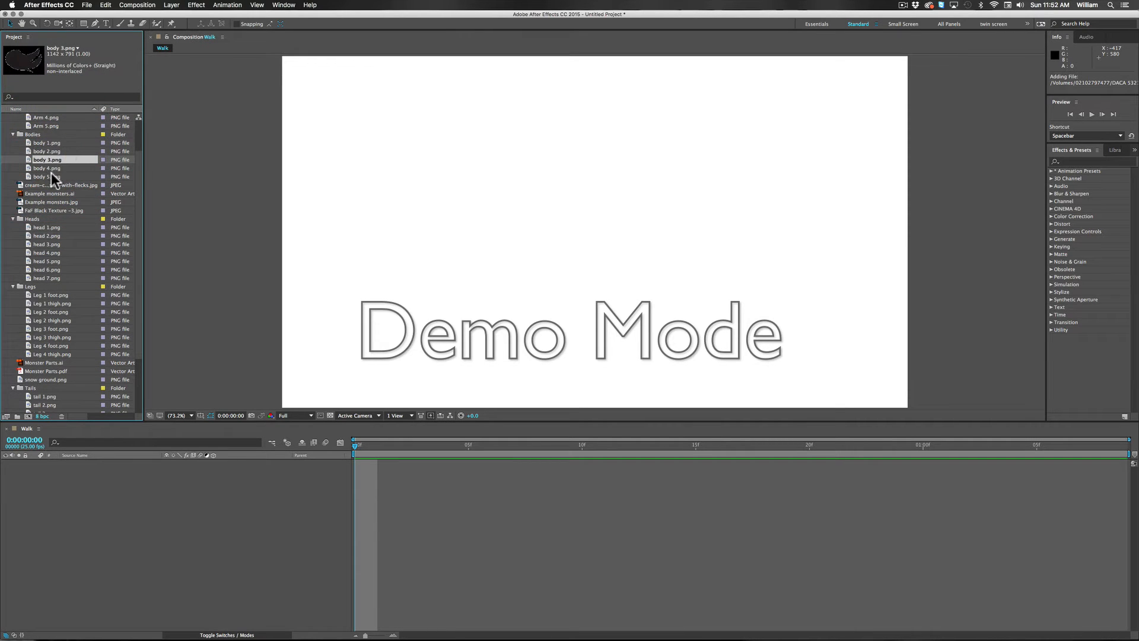
{"action": "left_click", "coordinate": [24, 143]}
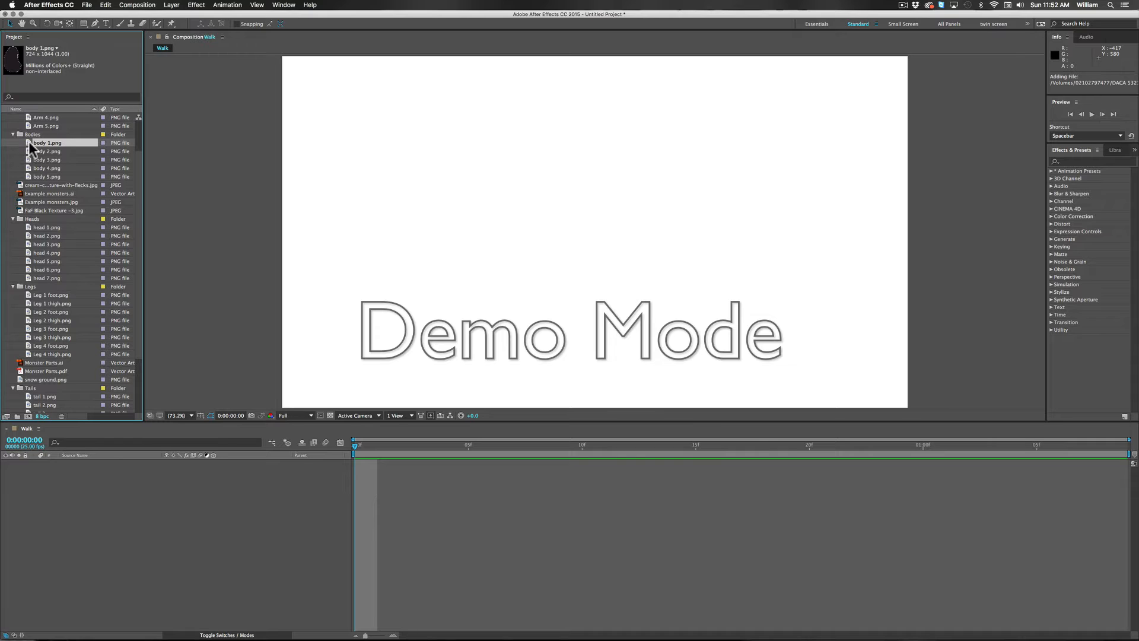
{"action": "left_click_drag", "start_coordinate": [29, 141], "coordinate": [635, 254]}
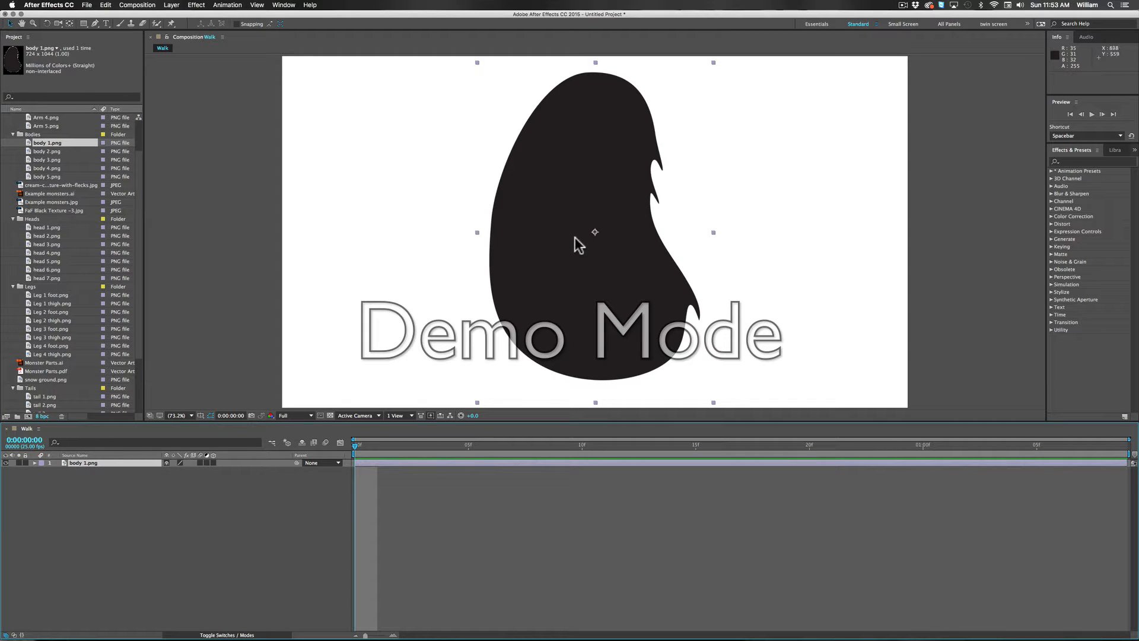
{"action": "key", "text": "s"}
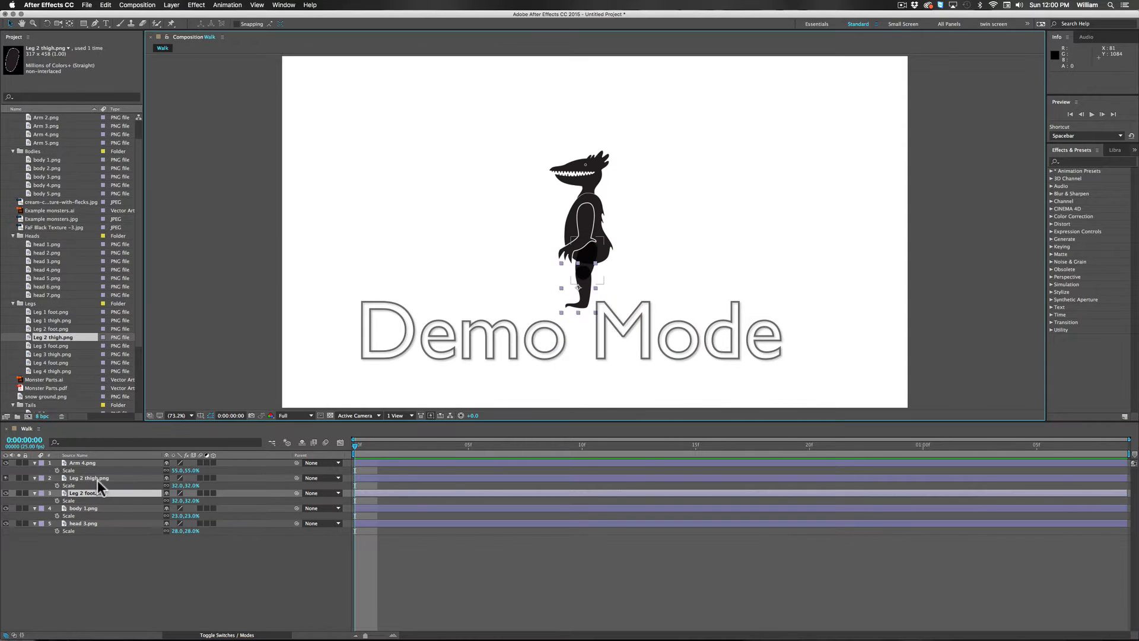
{"action": "left_click", "coordinate": [592, 315]}
{"action": "left_click", "coordinate": [579, 290]}
{"action": "left_click", "coordinate": [610, 279]}
{"action": "left_click", "coordinate": [587, 291]}
Step: Set the Leg 2 thigh.png layer's blending mode to Normal and return the timeline to the layer switches
{"action": "left_click", "coordinate": [233, 635]}
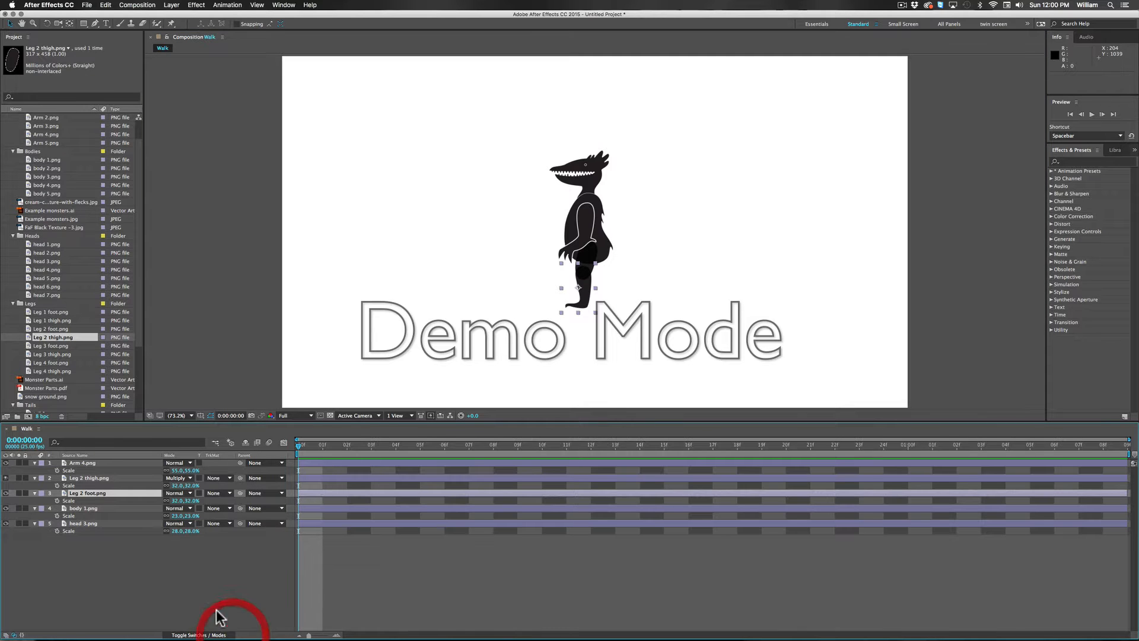
{"action": "left_click", "coordinate": [94, 477]}
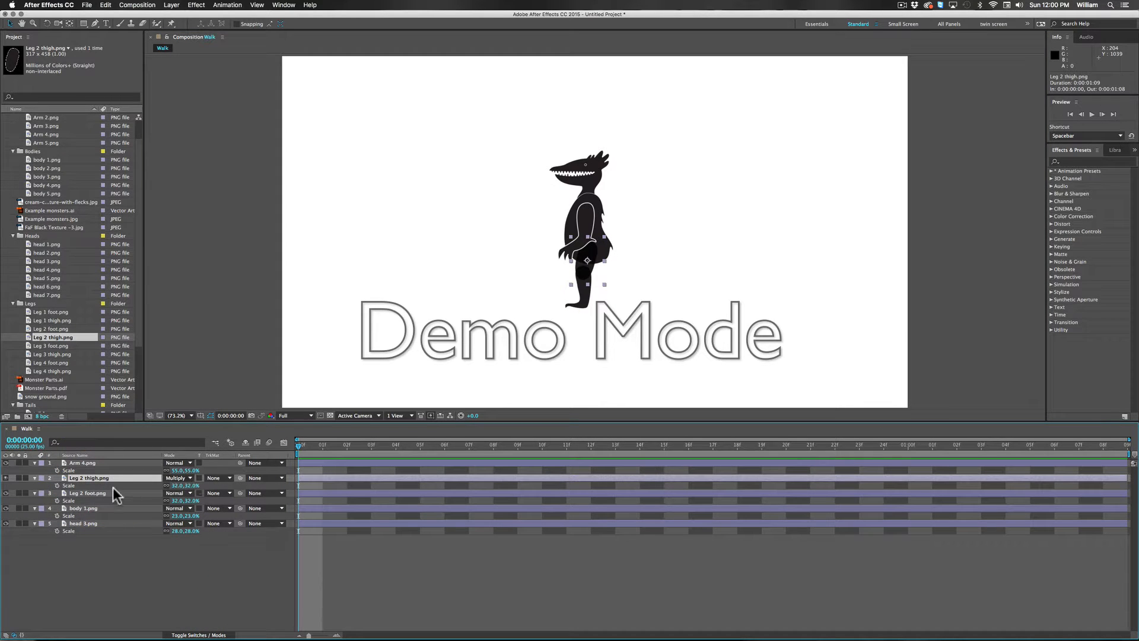
{"action": "left_click", "coordinate": [188, 478]}
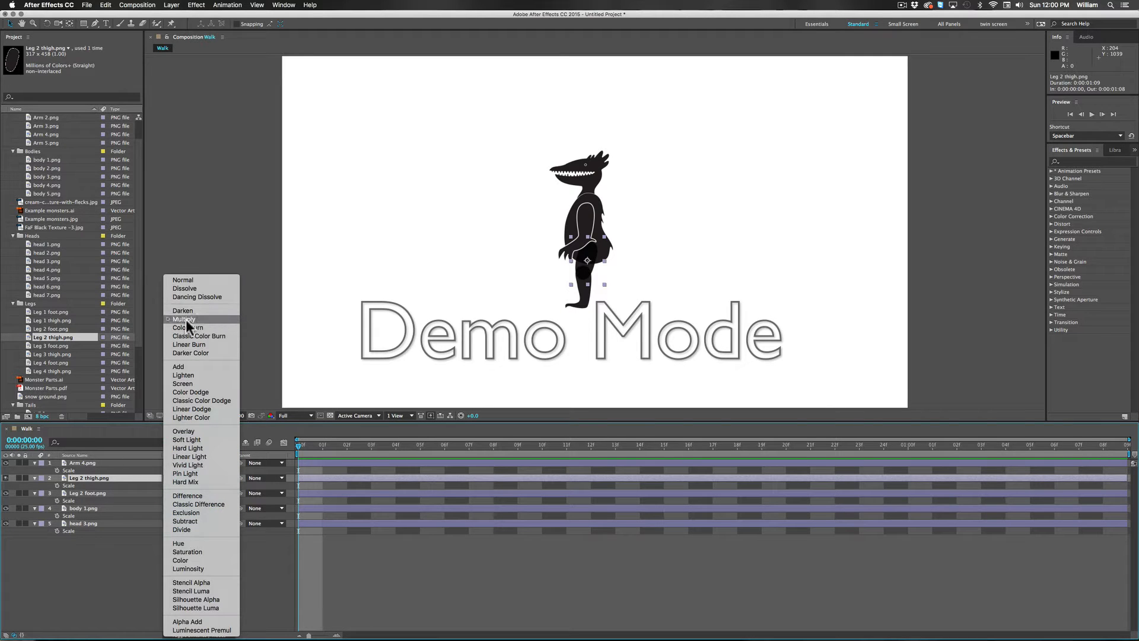
{"action": "left_click", "coordinate": [185, 279]}
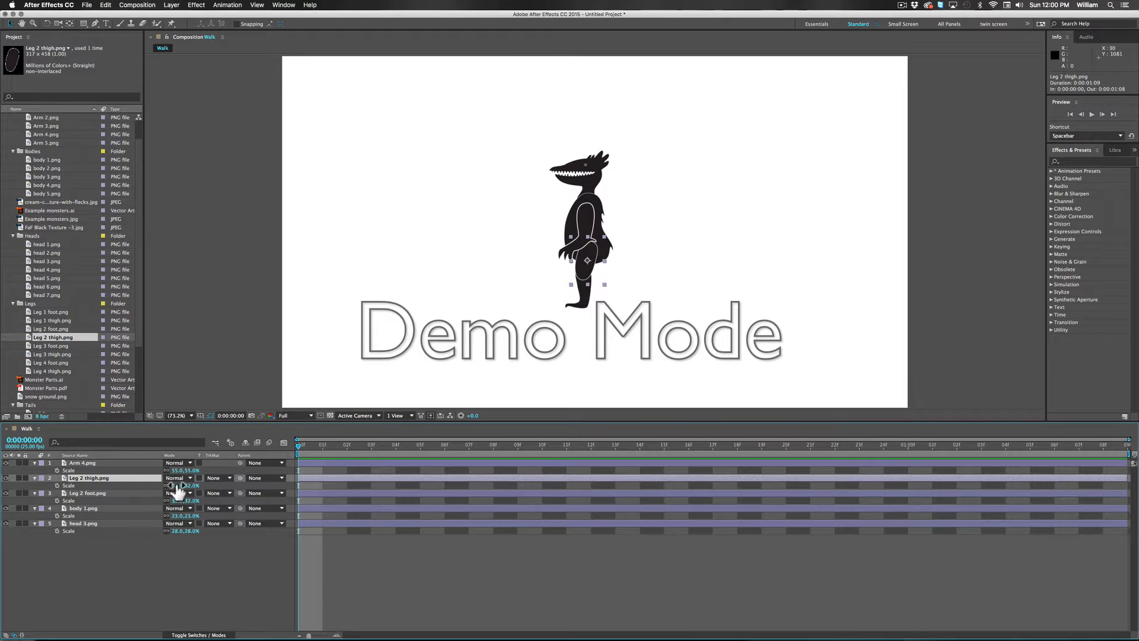
{"action": "left_click", "coordinate": [198, 636]}
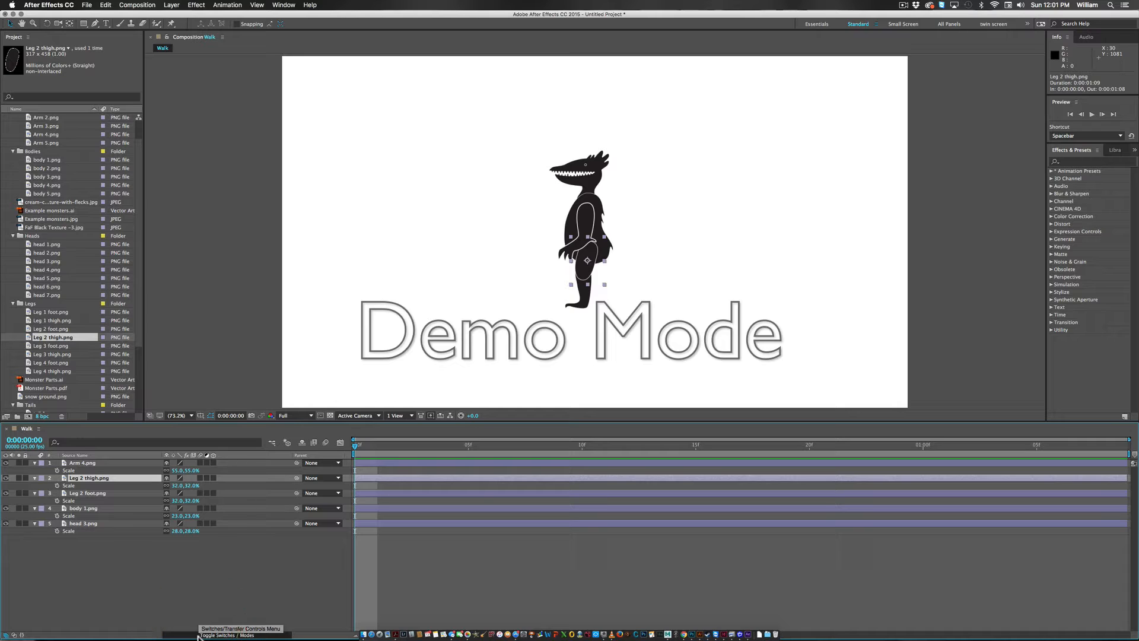
Step: Show the timeline's blending mode controls and set the Leg 2 thigh.png layer to Multiply
{"action": "left_click", "coordinate": [198, 636]}
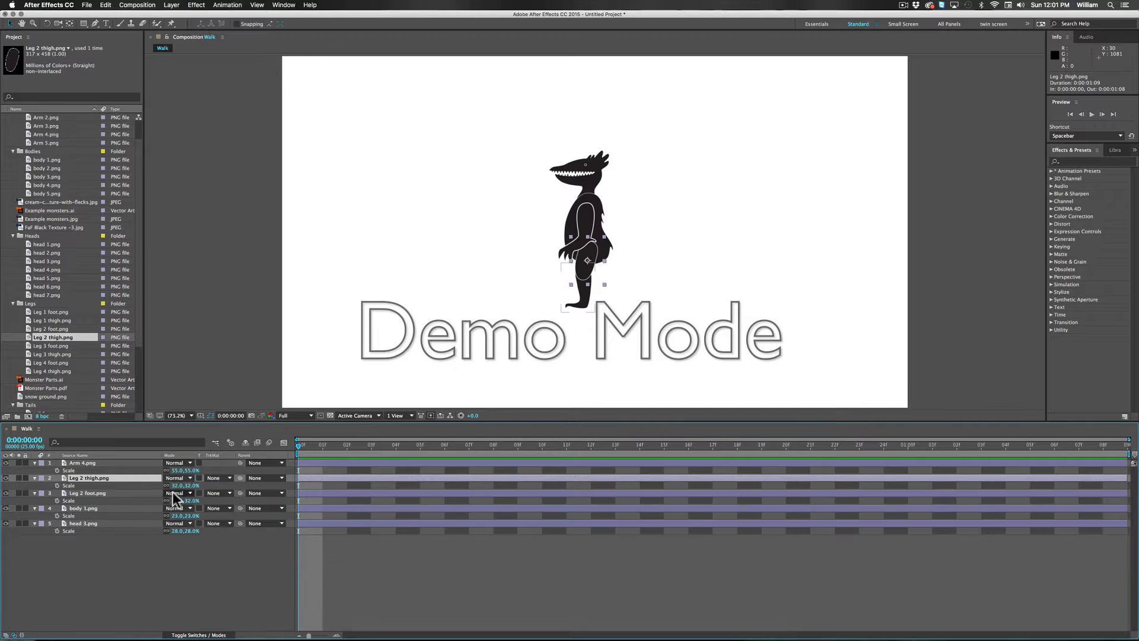
{"action": "left_click", "coordinate": [190, 478]}
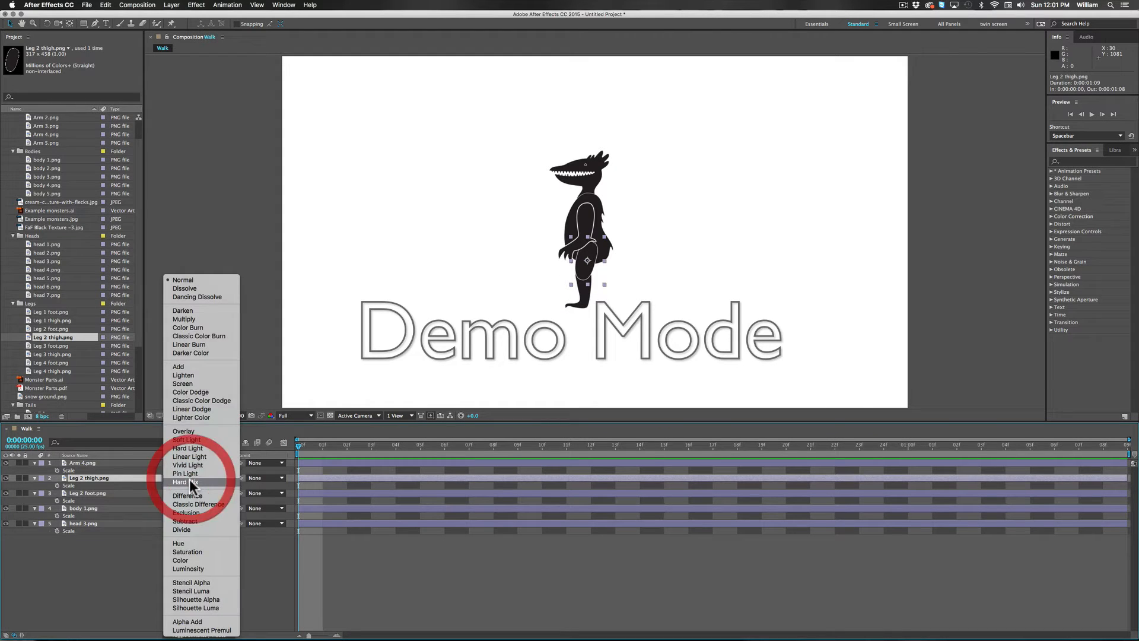
{"action": "left_click", "coordinate": [189, 319]}
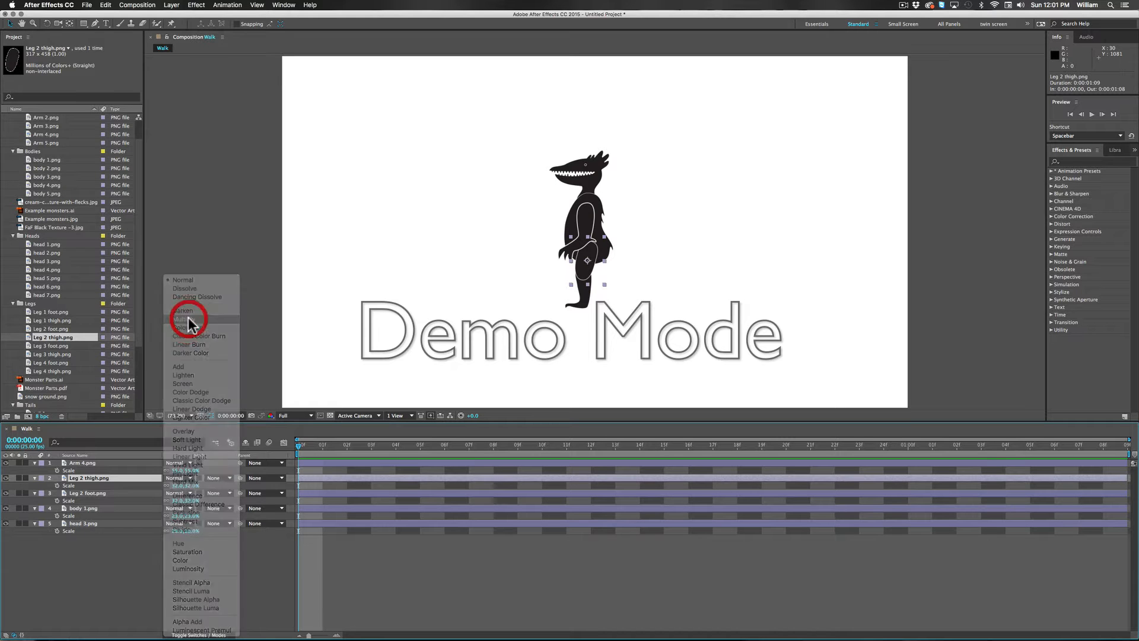
Step: Duplicate the Leg 2 thigh.png and Leg 2 foot.png layers together
{"action": "left_click", "coordinate": [517, 349]}
{"action": "left_click", "coordinate": [77, 582]}
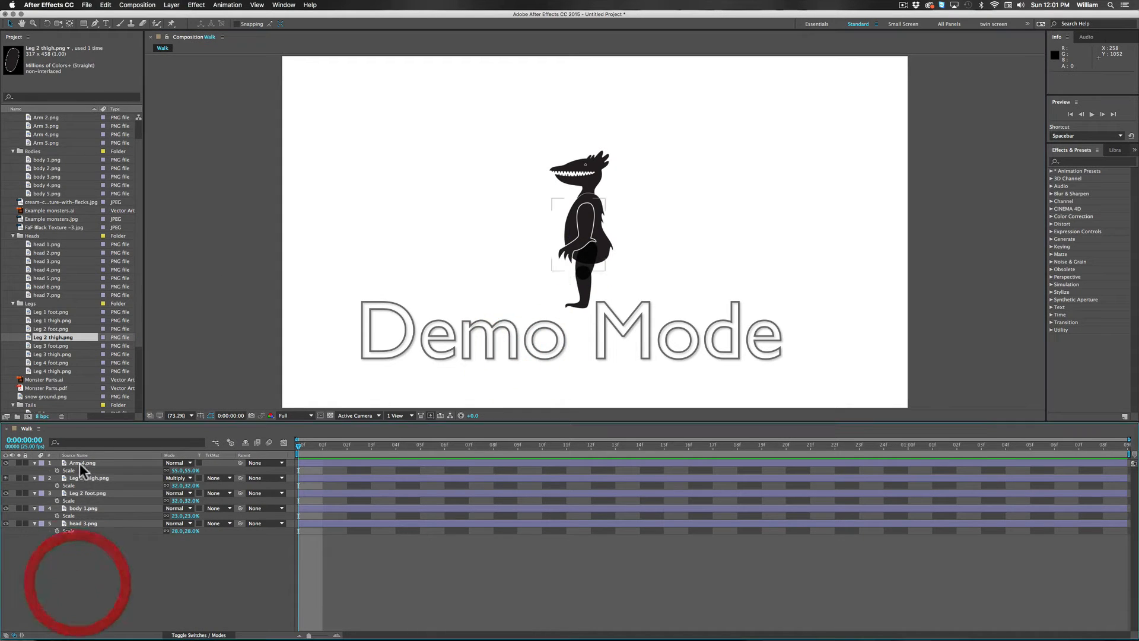
{"action": "left_click", "coordinate": [84, 462]}
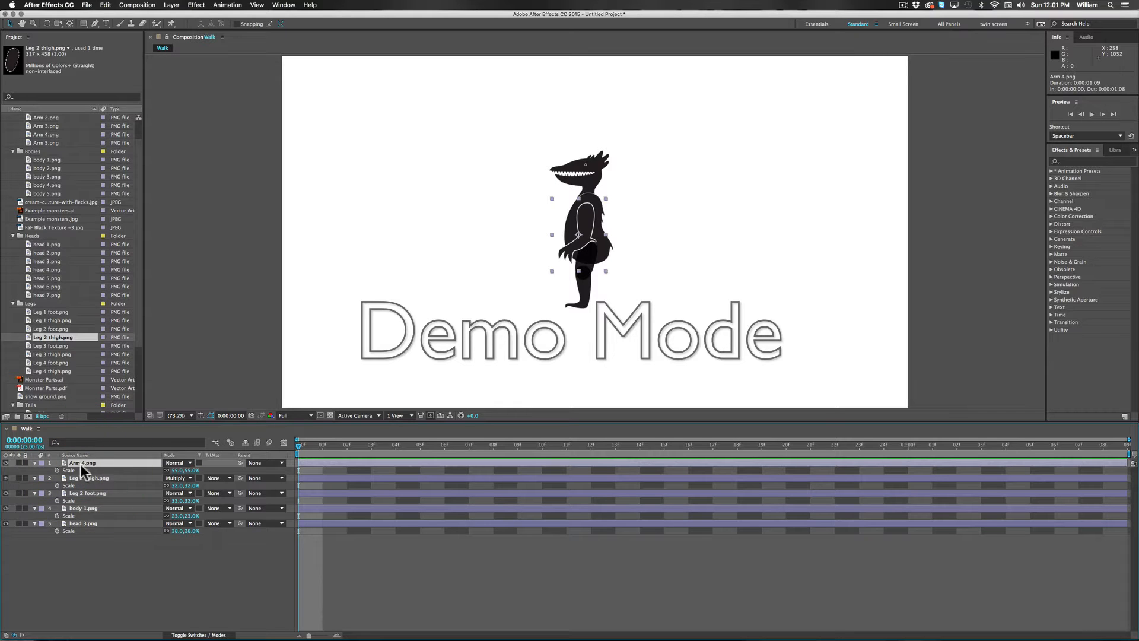
{"action": "left_click", "coordinate": [79, 476]}
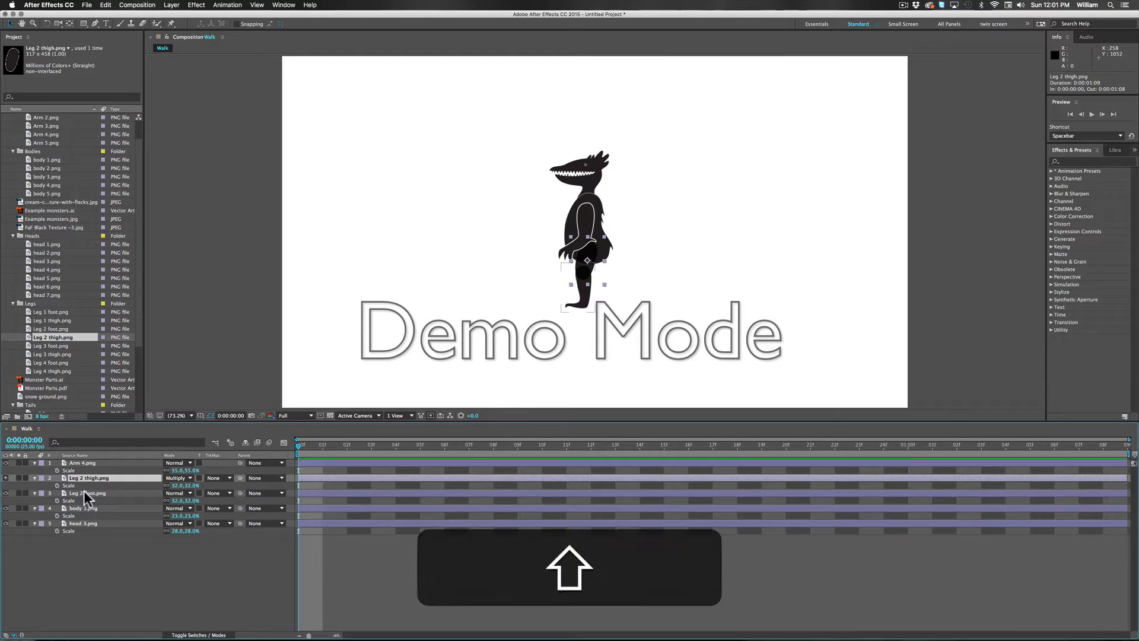
{"action": "left_click", "coordinate": [84, 492], "text": "shift"}
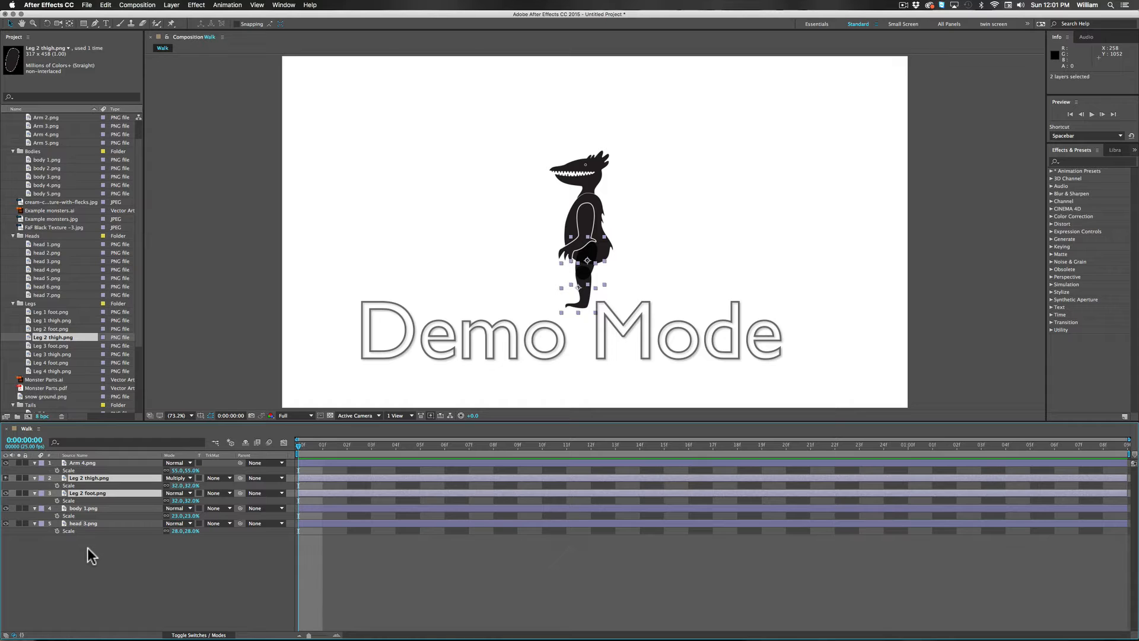
{"action": "key", "text": "super+d"}
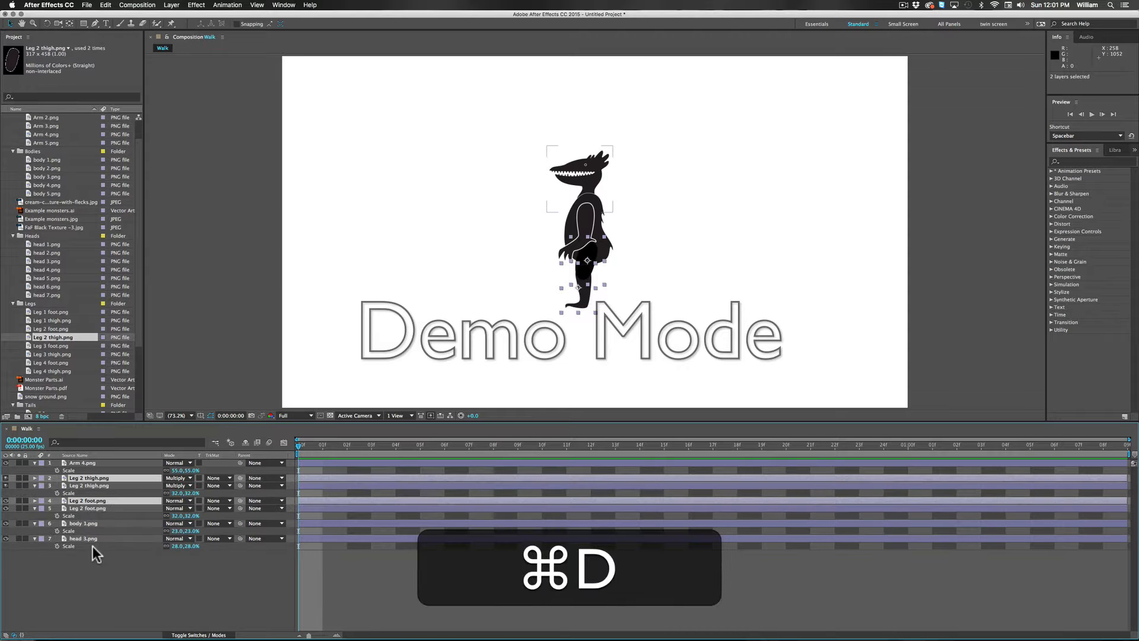
Step: Place the duplicated thigh and foot layers beneath head 3.png in the layer stack and offset them slightly to the right as the back leg
{"action": "left_click_drag", "start_coordinate": [62, 499], "coordinate": [56, 560]}
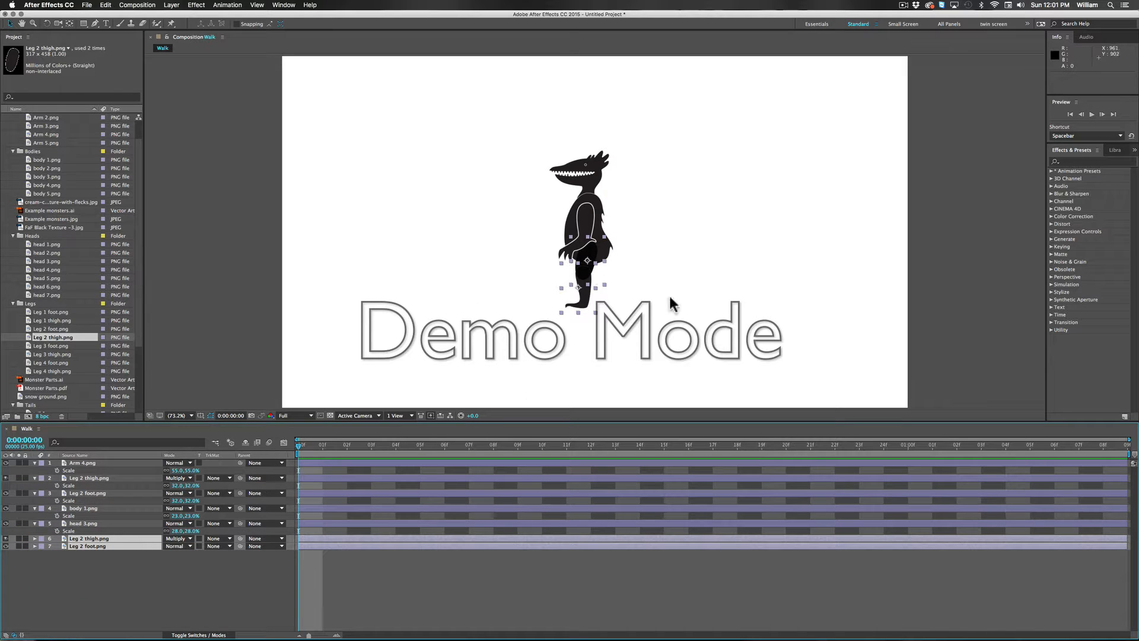
{"action": "left_click_drag", "start_coordinate": [582, 278], "coordinate": [590, 279]}
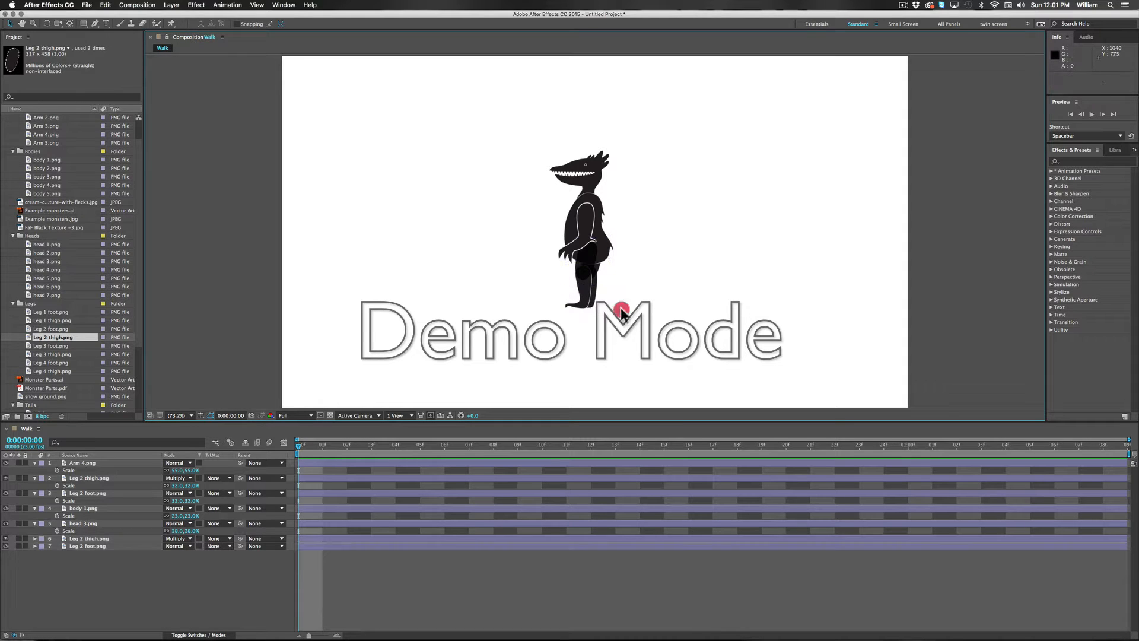
{"action": "left_click", "coordinate": [620, 310]}
Step: Collapse the Scale properties of the head, body, Leg 2 foot, Leg 2 thigh and arm layers
{"action": "left_click", "coordinate": [34, 523]}
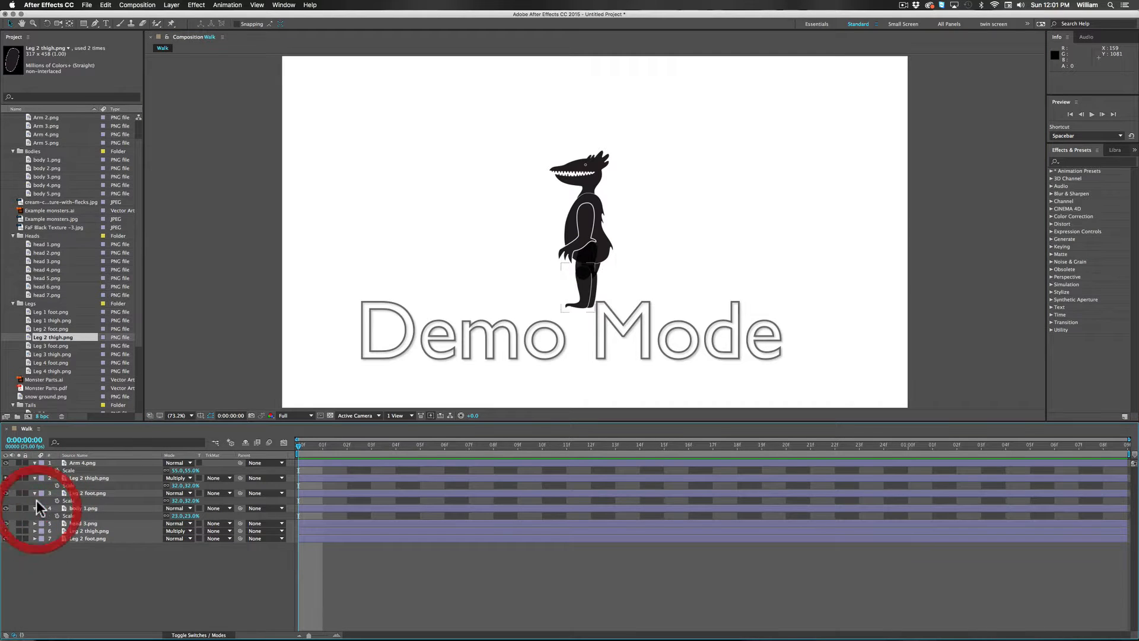
{"action": "left_click", "coordinate": [34, 508]}
{"action": "left_click", "coordinate": [34, 493]}
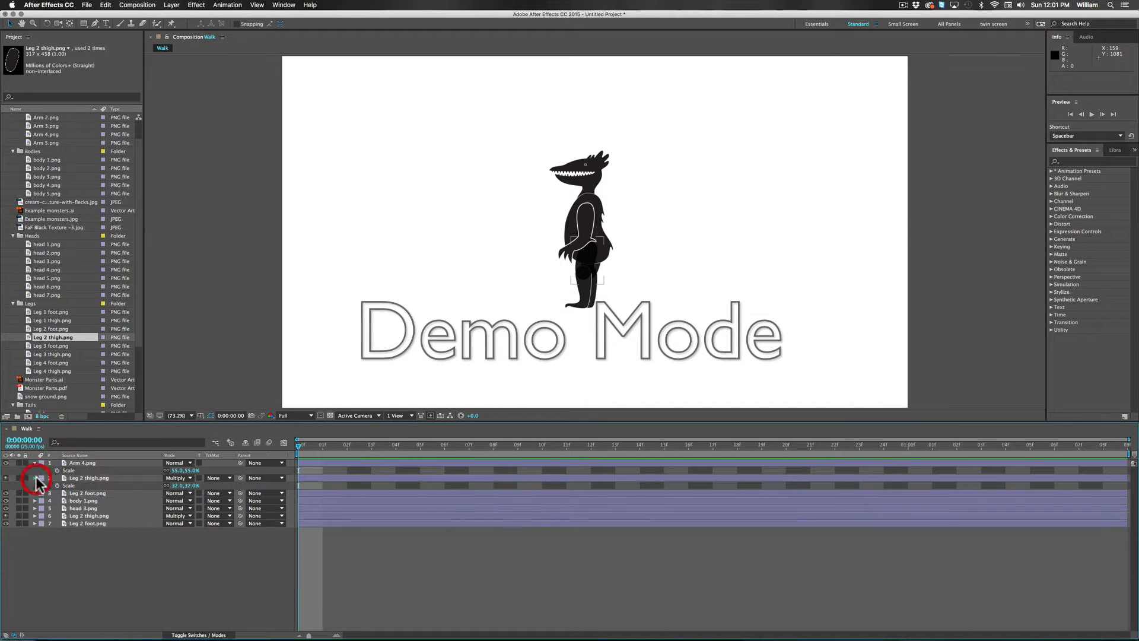
{"action": "left_click", "coordinate": [35, 478]}
{"action": "left_click", "coordinate": [33, 463]}
{"action": "left_click", "coordinate": [94, 533]}
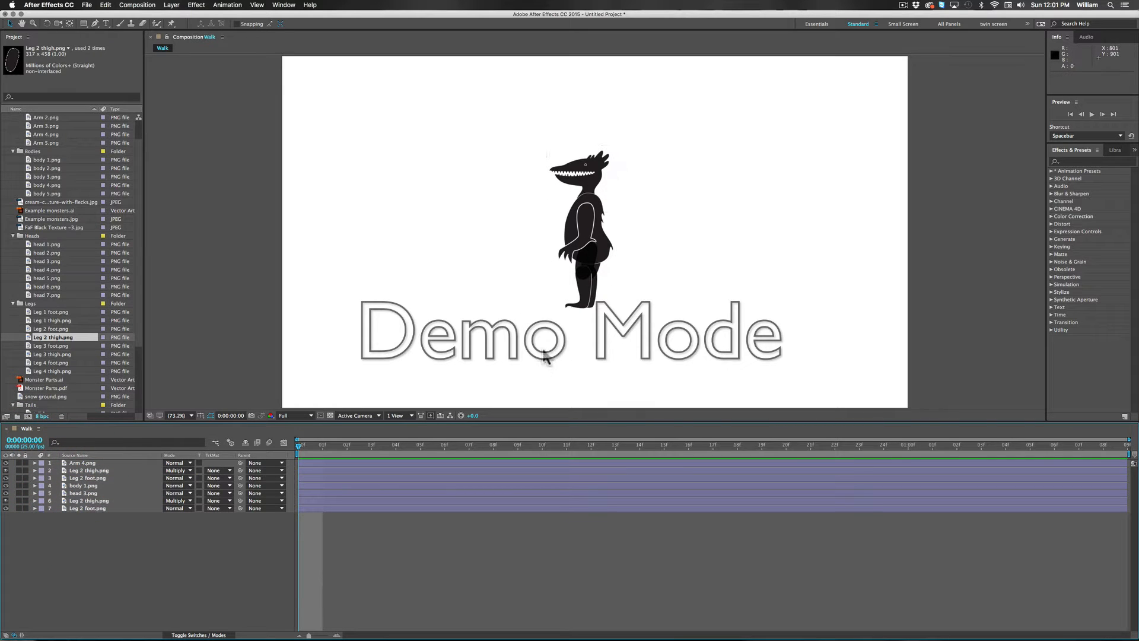
Step: Select all of the monster's layers and flip them horizontally
{"action": "left_click_drag", "start_coordinate": [544, 350], "coordinate": [675, 117]}
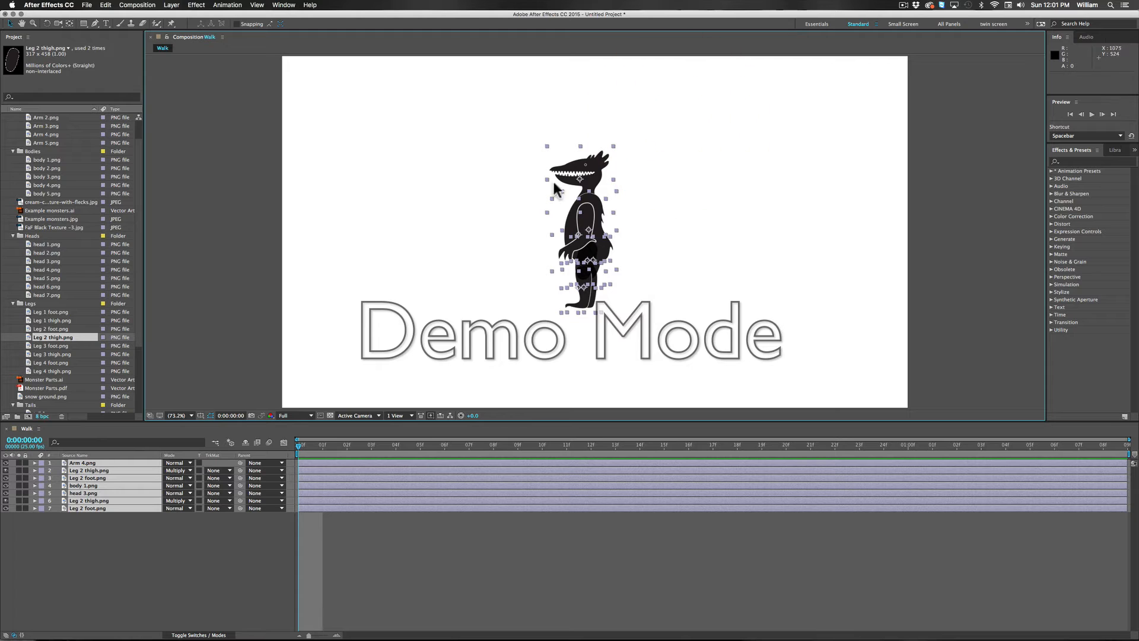
{"action": "left_click", "coordinate": [172, 5]}
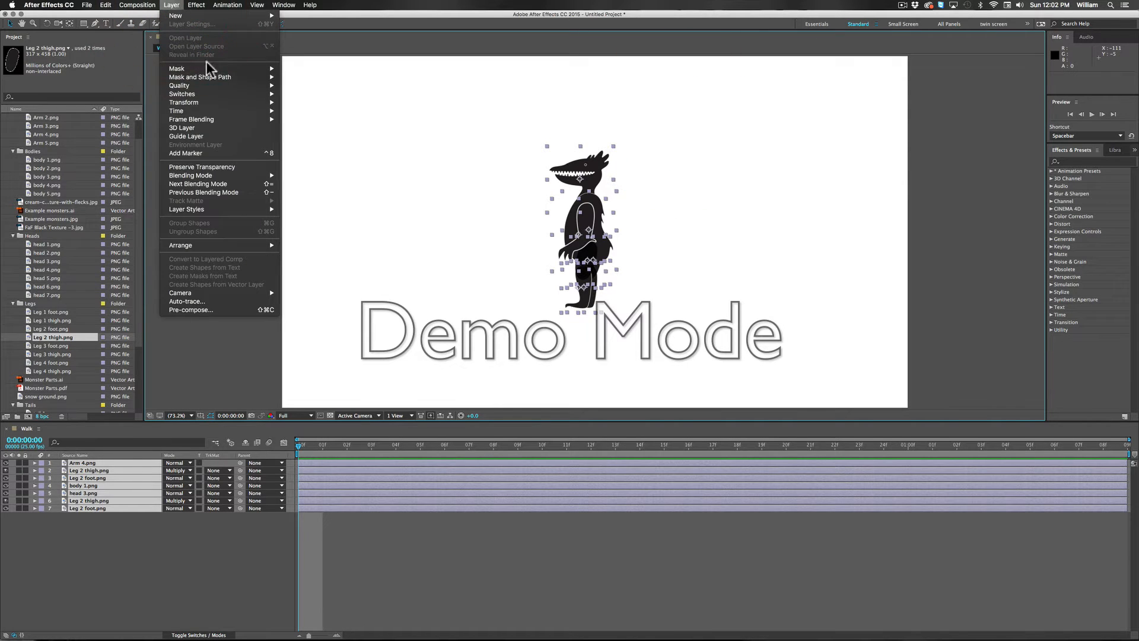
{"action": "mouse_move", "coordinate": [197, 104]}
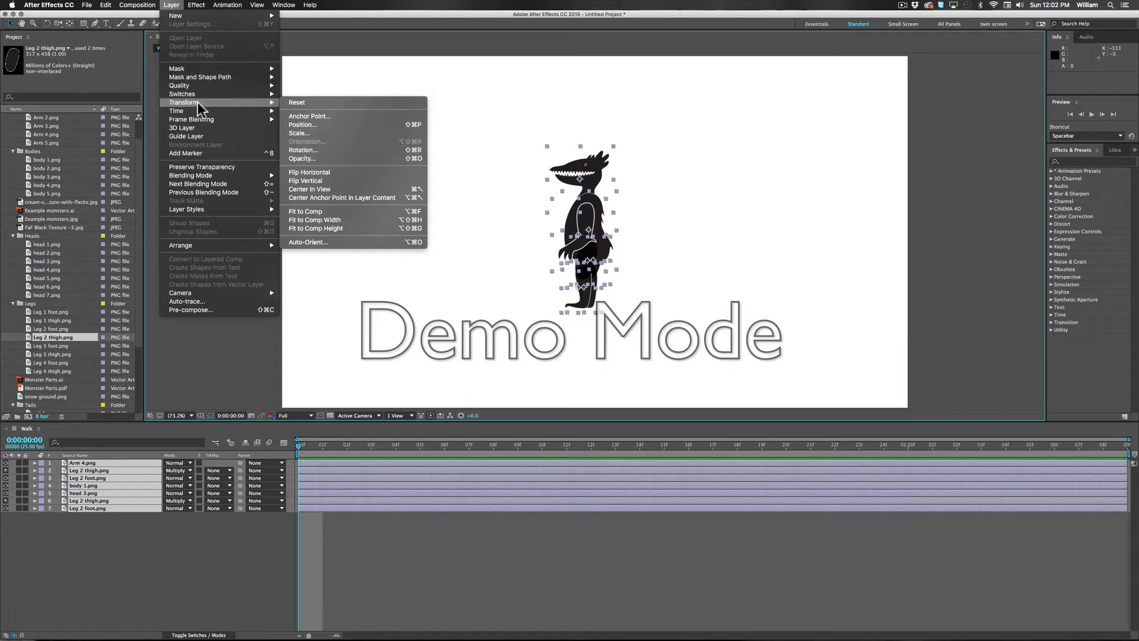
{"action": "left_click", "coordinate": [338, 178]}
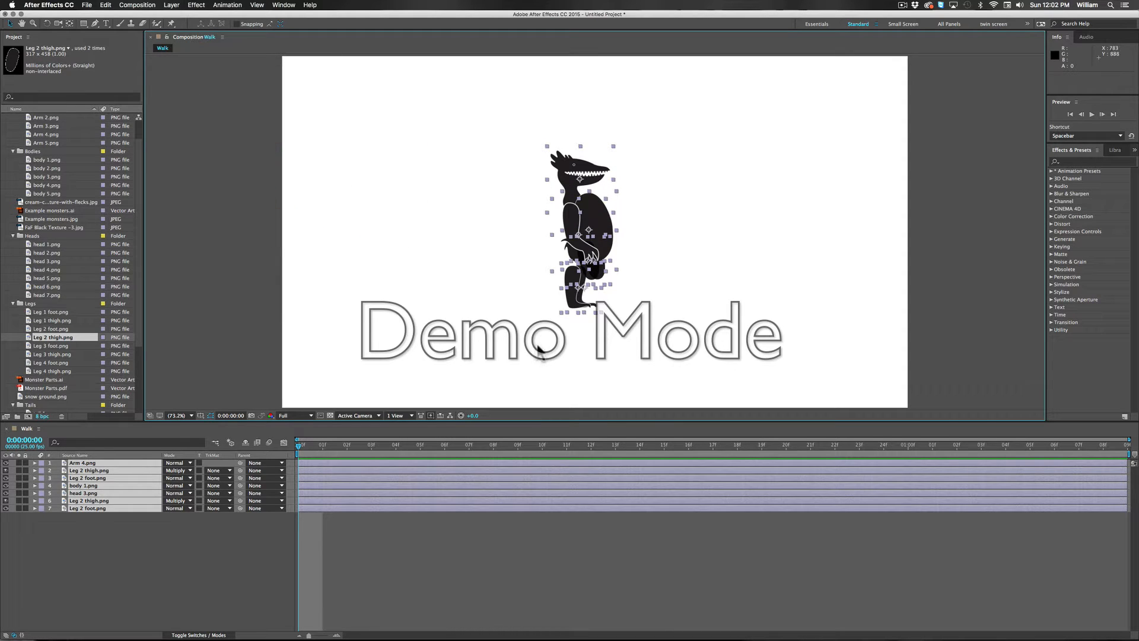
{"action": "left_click", "coordinate": [486, 368]}
{"action": "left_click_drag", "start_coordinate": [531, 327], "coordinate": [557, 360]}
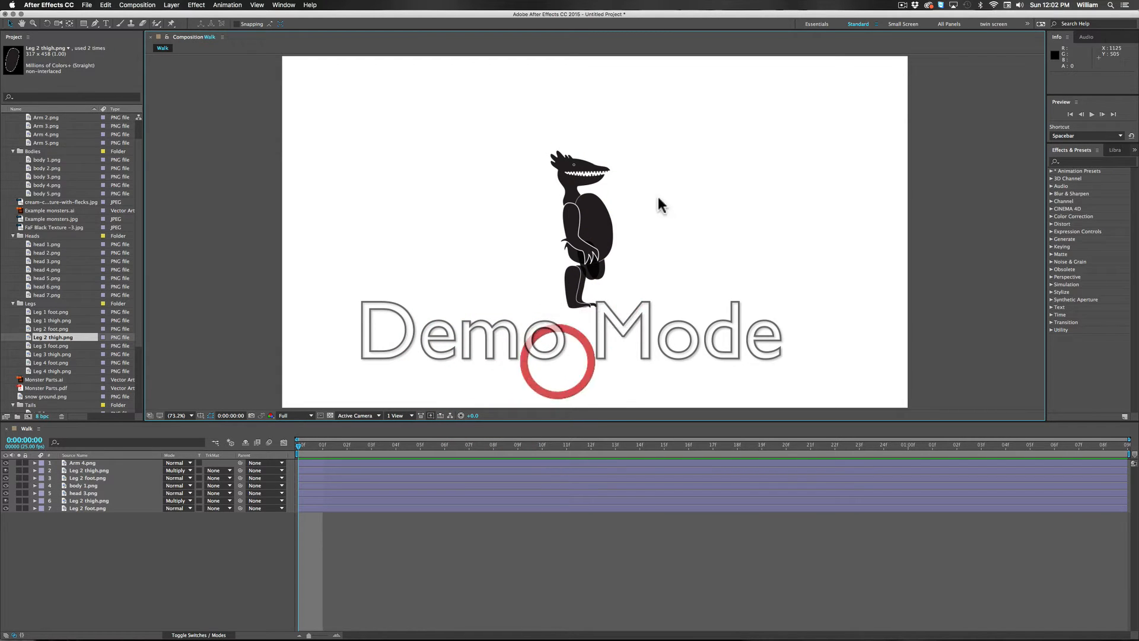
Step: Nudge the body 1.png layer about 41 px to the left, to position 897.9, 533.2
{"action": "left_click", "coordinate": [597, 221]}
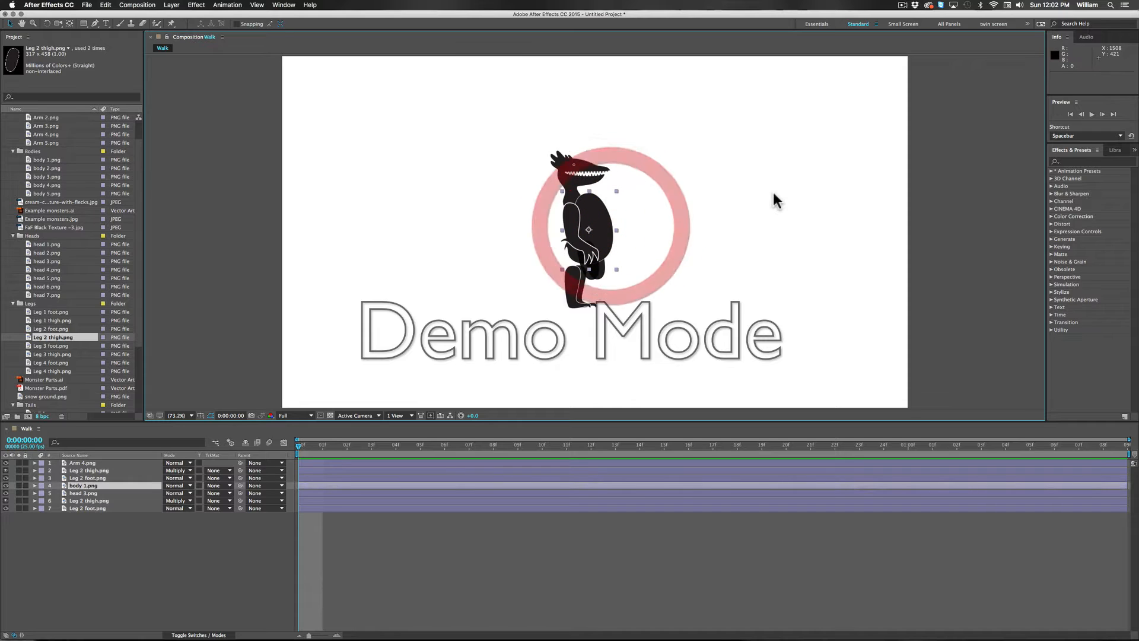
{"action": "key", "text": "Left"}
{"action": "key", "text": "shift+Left"}
{"action": "key", "text": "shift+Left"}
{"action": "key", "text": "shift+Left"}
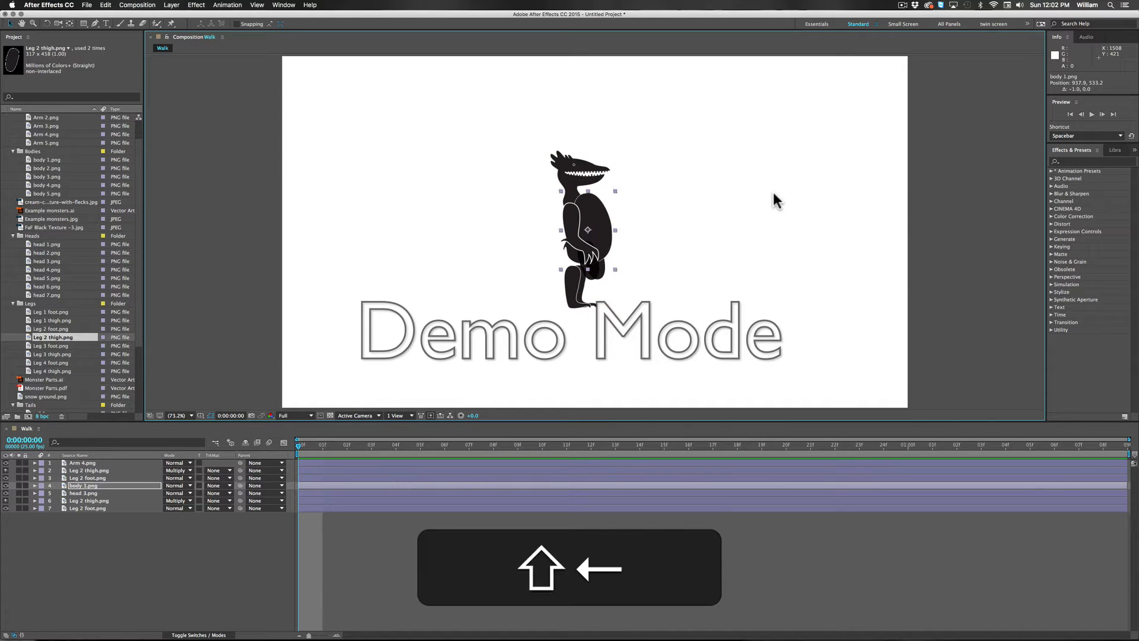
{"action": "key", "text": "shift+Left"}
{"action": "key", "text": "shift+Right"}
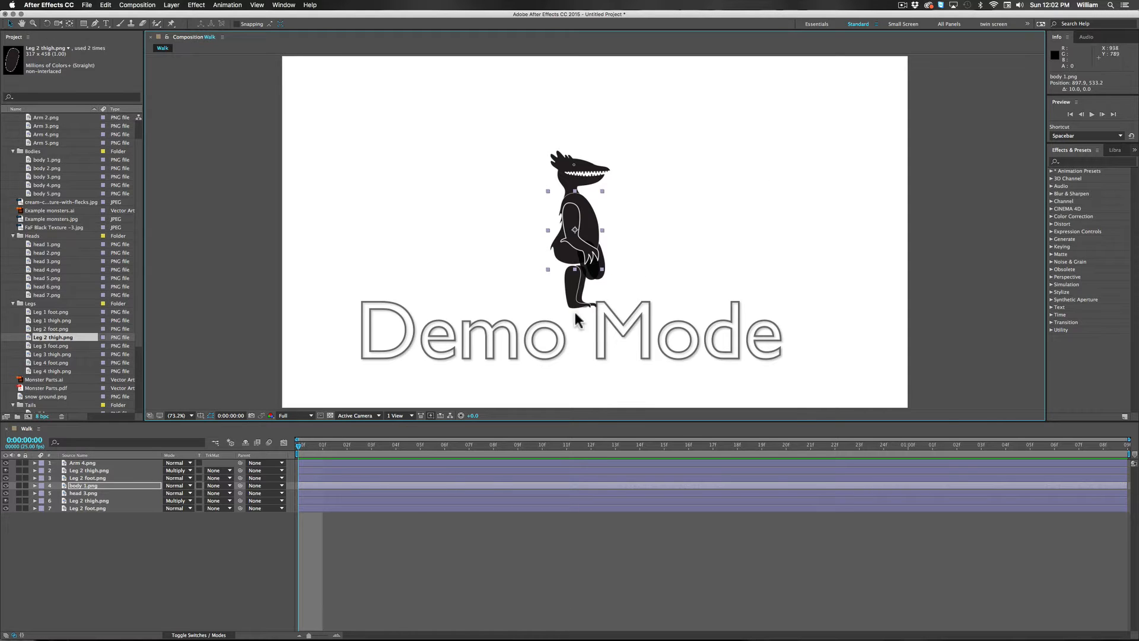
{"action": "left_click_drag", "start_coordinate": [640, 279], "coordinate": [597, 273]}
{"action": "left_click", "coordinate": [600, 276]}
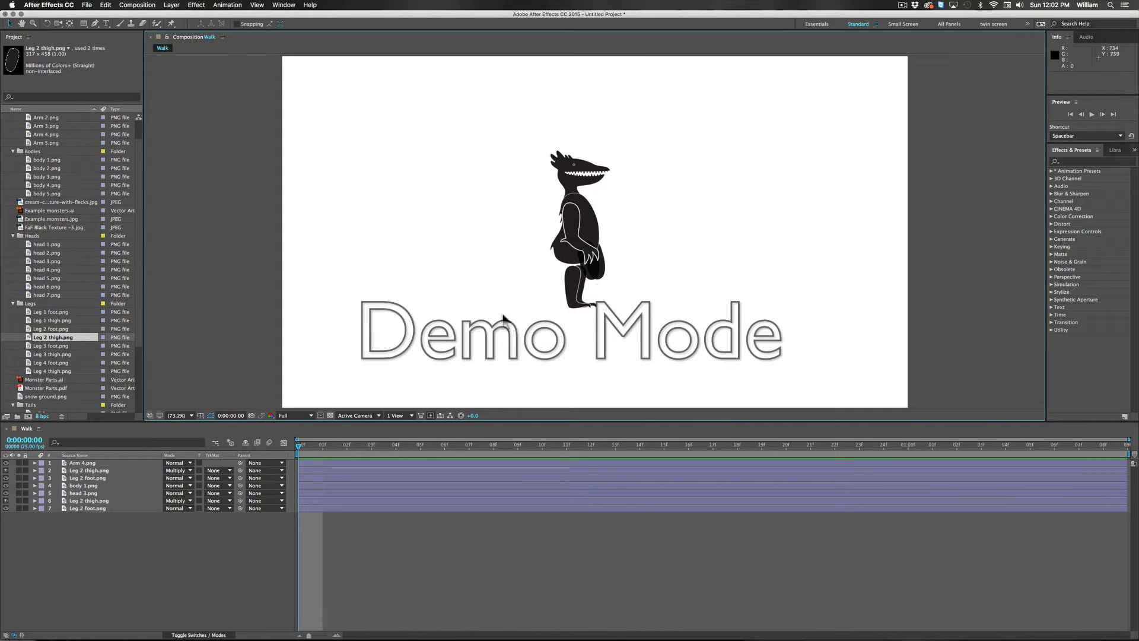
Step: Shift both Leg 2 thigh.png layers to the left together so they line up with the lower legs and body
{"action": "left_click", "coordinate": [87, 470]}
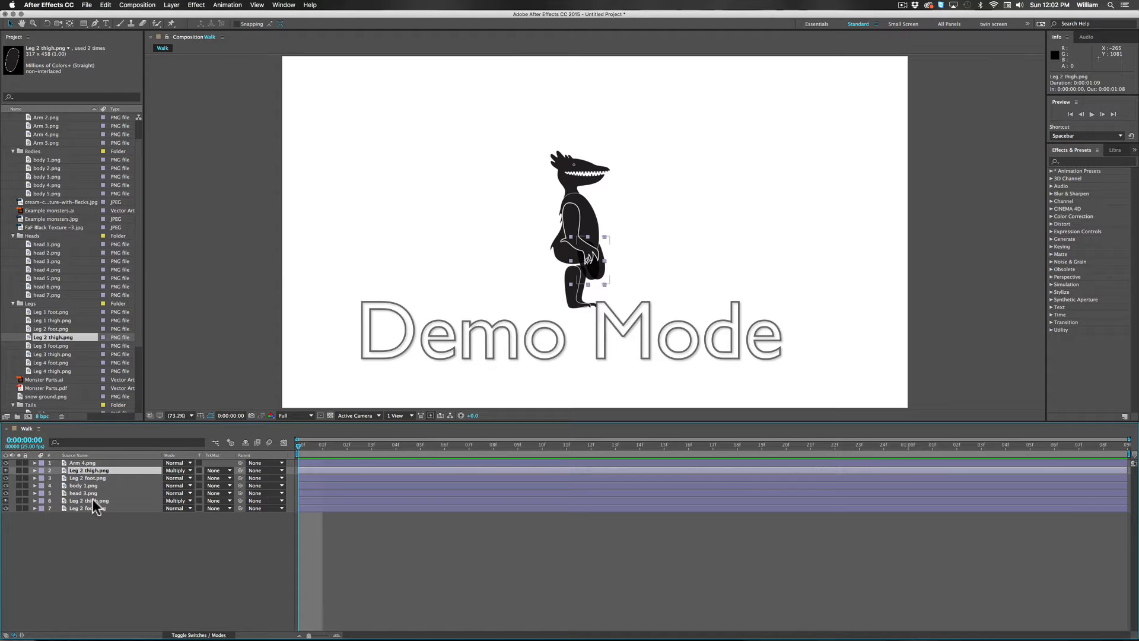
{"action": "left_click", "coordinate": [93, 500], "text": "super"}
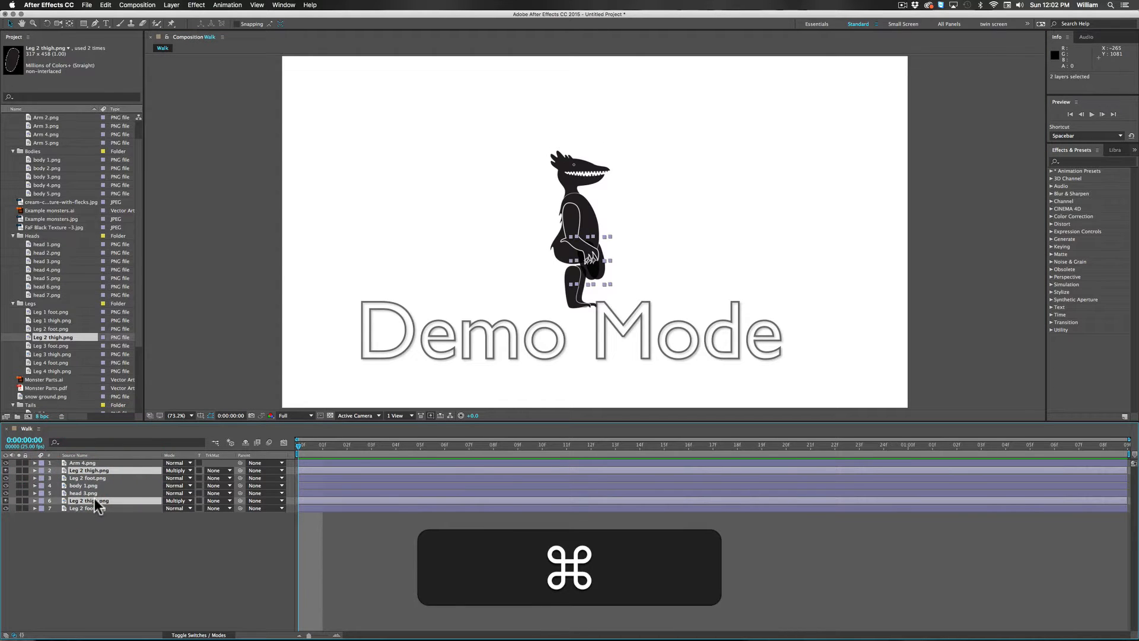
{"action": "key", "text": "shift+Left"}
{"action": "key", "text": "shift+Left"}
{"action": "key", "text": "shift+Left"}
{"action": "key", "text": "shift+Left"}
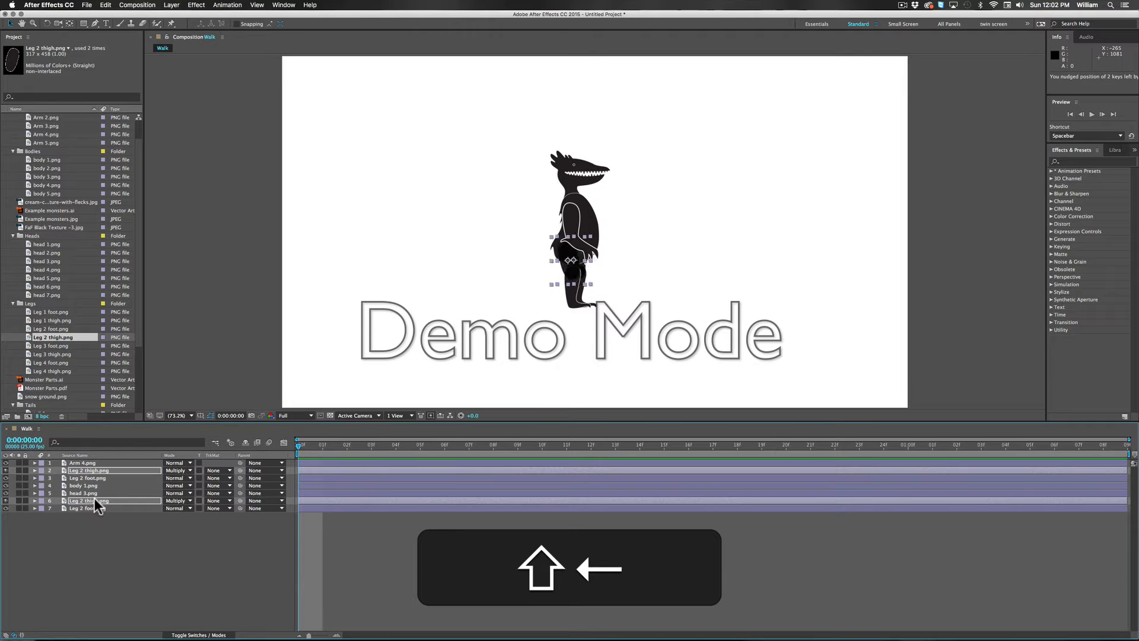
{"action": "key", "text": "shift+Left"}
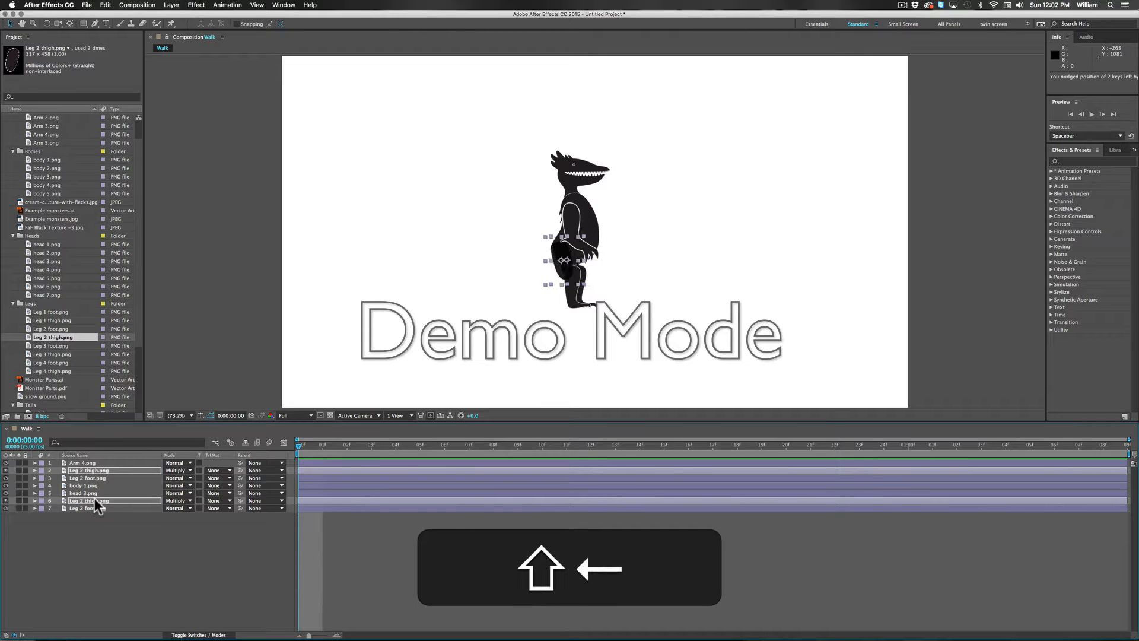
{"action": "key", "text": "shift+Right"}
{"action": "key", "text": "Right"}
{"action": "key", "text": "Right"}
{"action": "key", "text": "Right"}
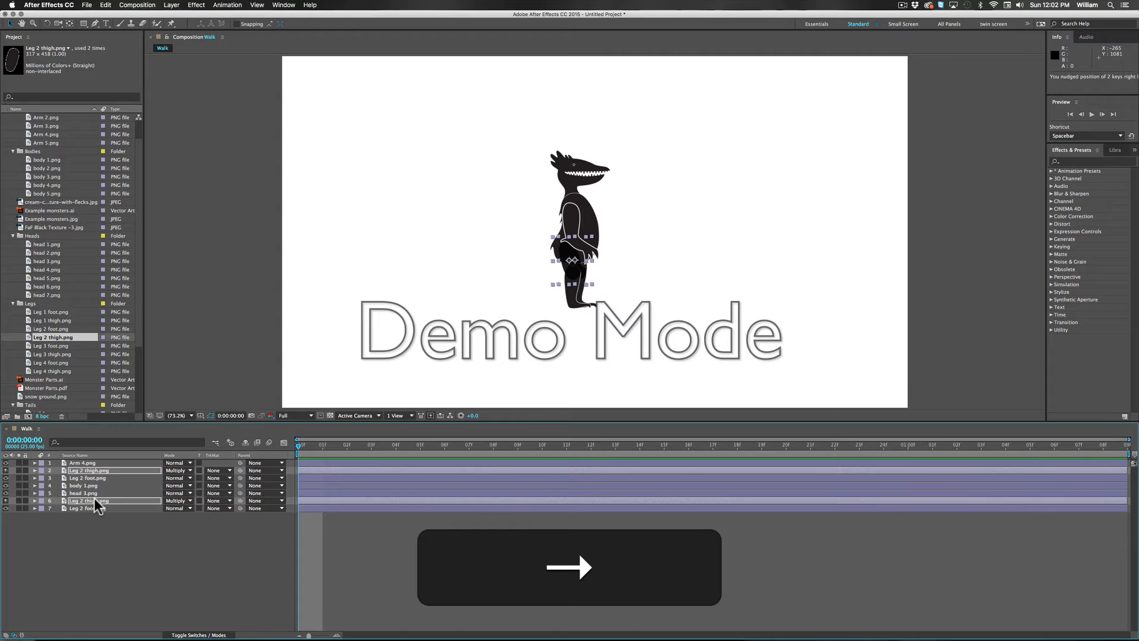
{"action": "key", "text": "Left"}
{"action": "key", "text": "Left"}
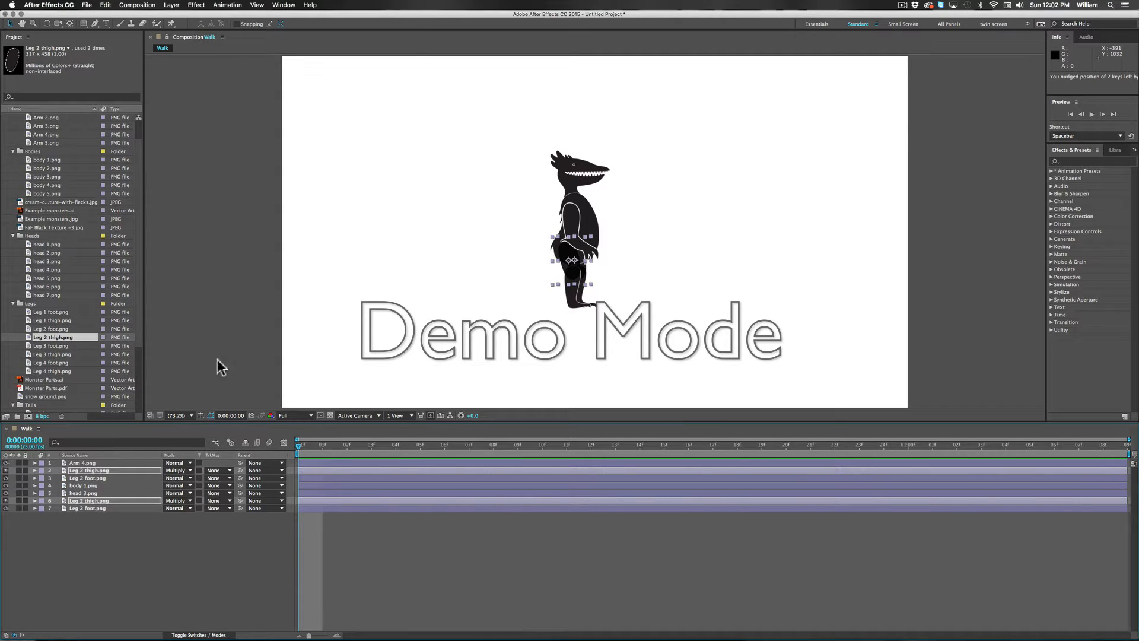
{"action": "left_click", "coordinate": [421, 354]}
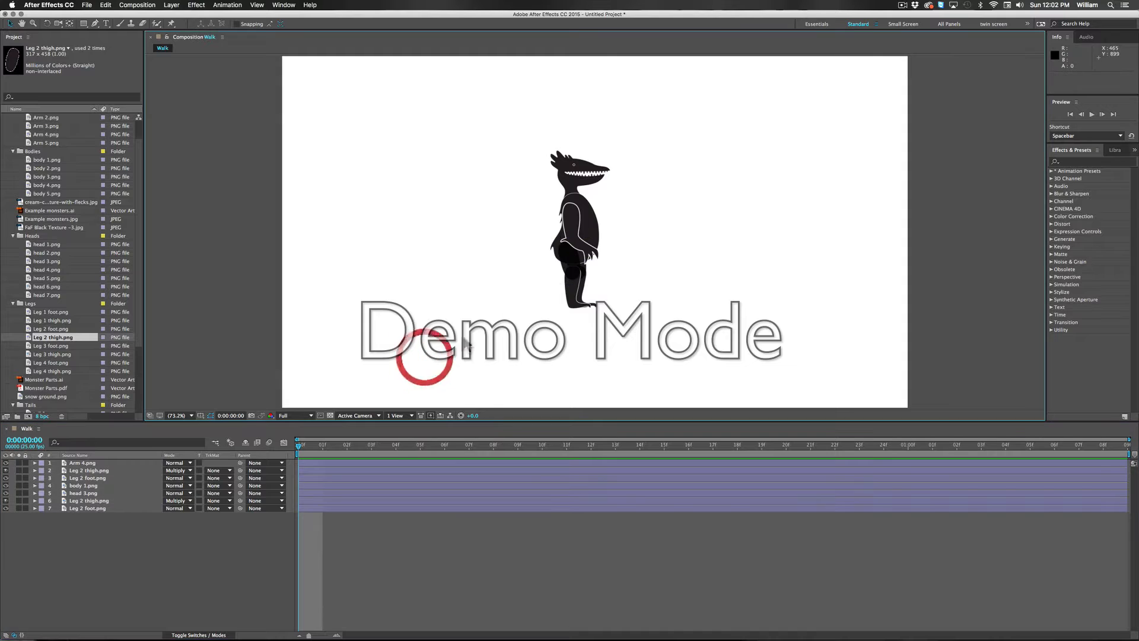
Step: Nudge the Arm 4.png layer up to the shoulder, at position 910.3, 526.5
{"action": "left_click", "coordinate": [574, 237]}
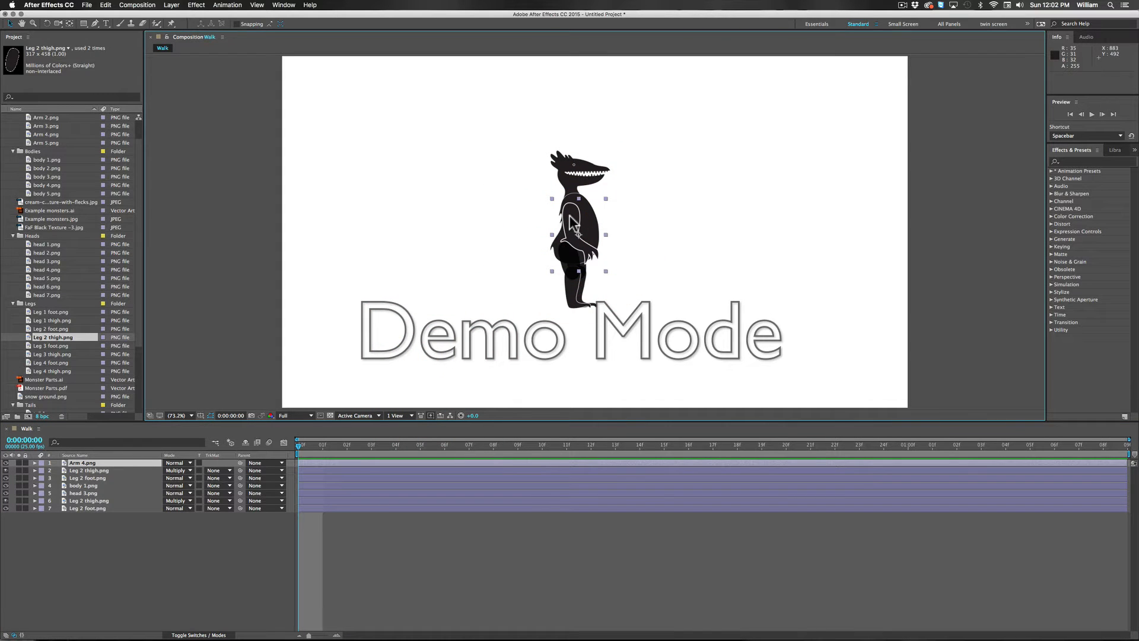
{"action": "key", "text": "shift+Right"}
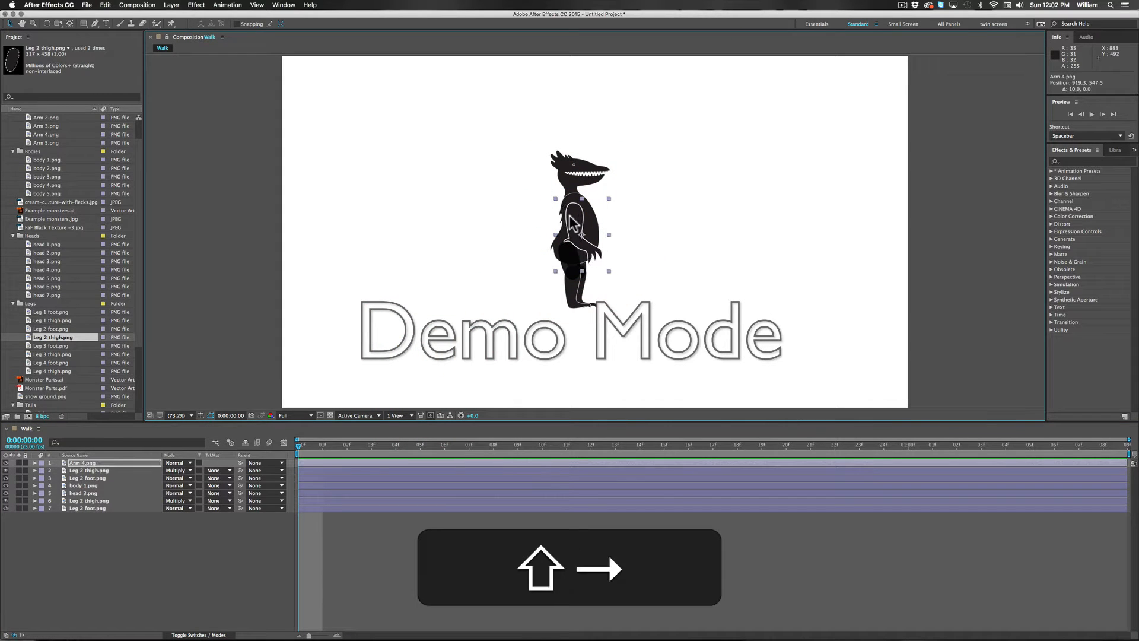
{"action": "key", "text": "Left"}
{"action": "key", "text": "shift+Up"}
{"action": "key", "text": "shift+Up"}
{"action": "key", "text": "shift+Left"}
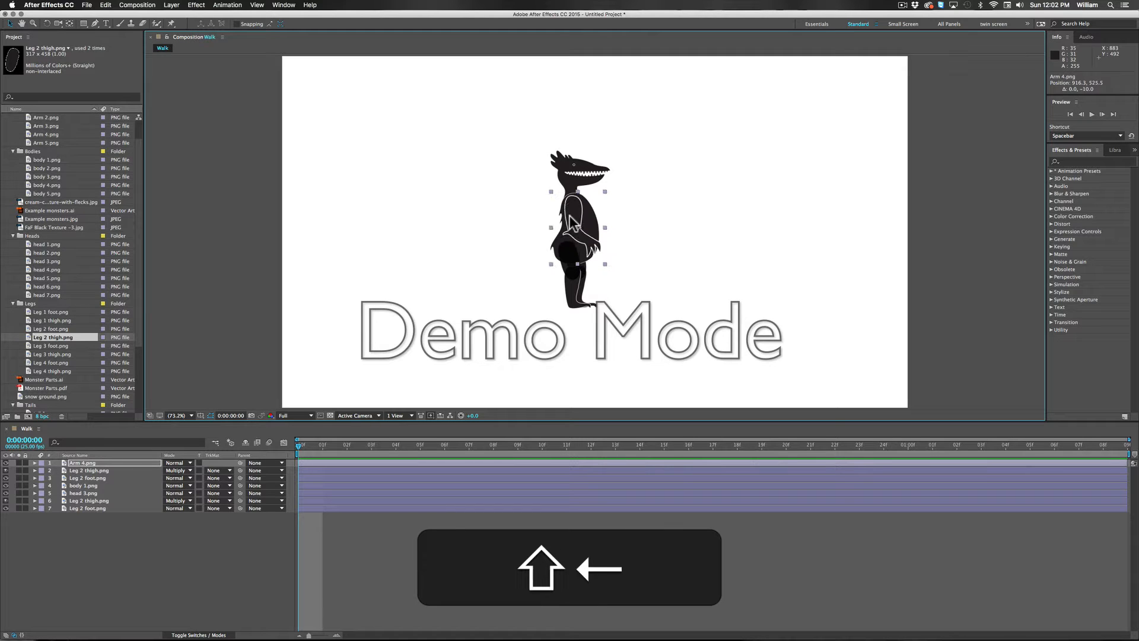
{"action": "key", "text": "shift+Left"}
{"action": "key", "text": "shift+Right"}
{"action": "key", "text": "shift+Down"}
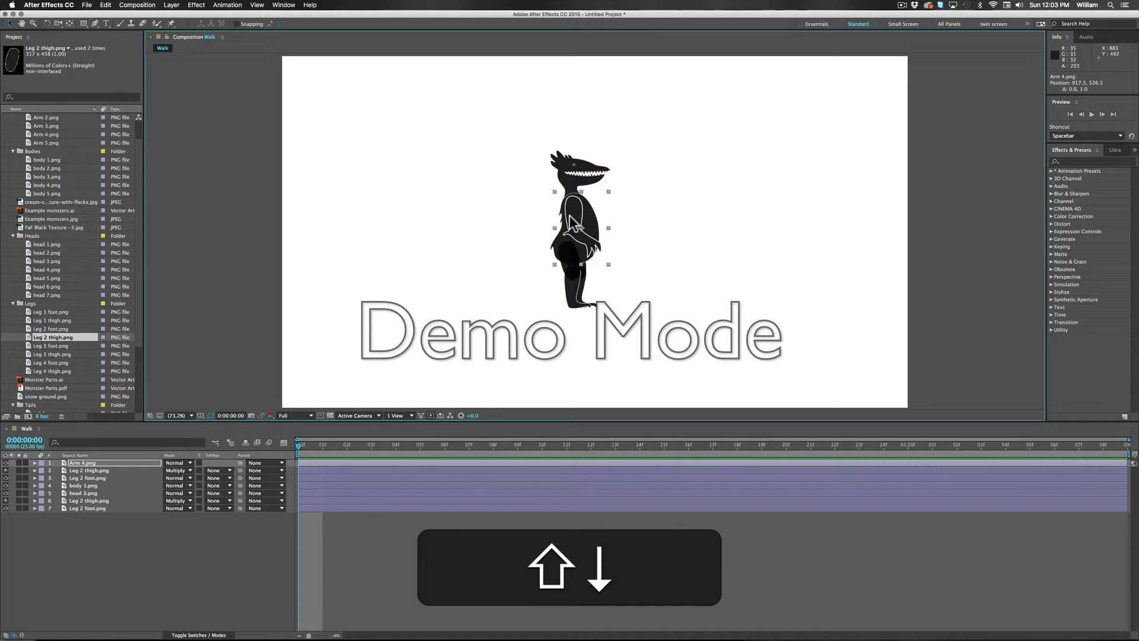
{"action": "key", "text": "Left"}
{"action": "key", "text": "Left"}
{"action": "key", "text": "Left"}
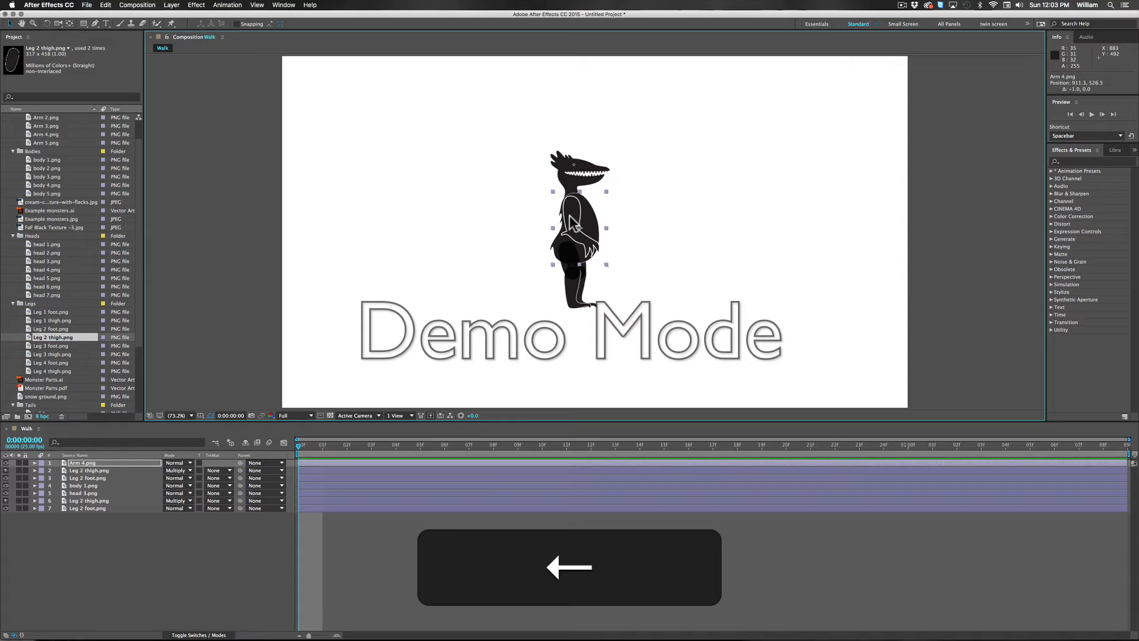
{"action": "key", "text": "Left"}
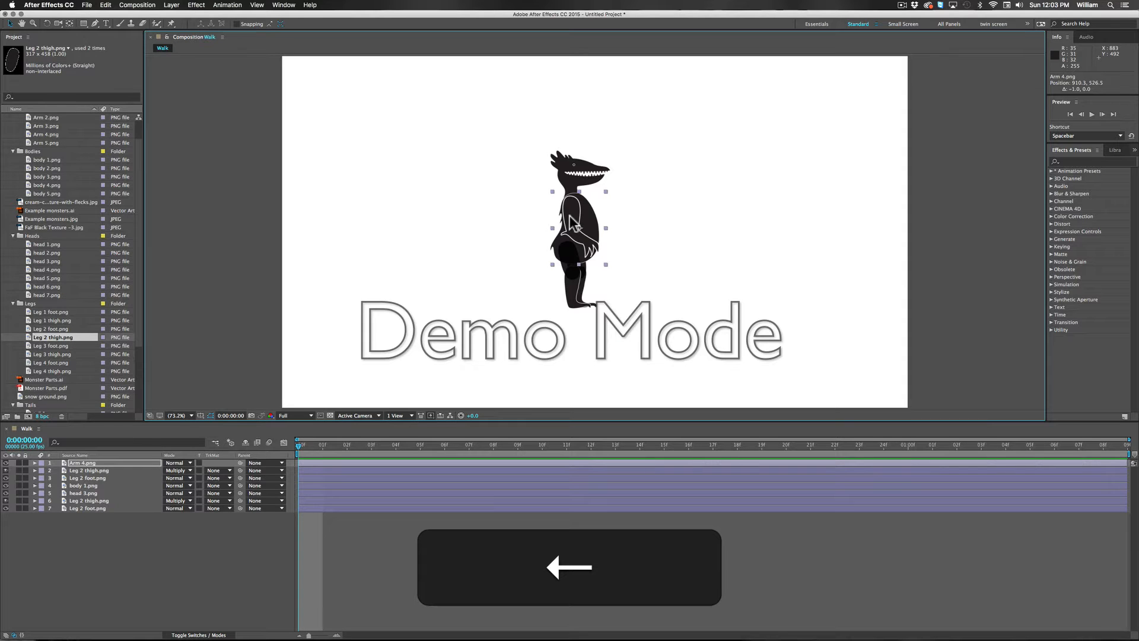
Step: Fine-tune the head 3.png layer over the neck, at position 912.4, 375.8
{"action": "left_click", "coordinate": [570, 180]}
{"action": "key", "text": "Right"}
{"action": "key", "text": "Right"}
{"action": "key", "text": "Right"}
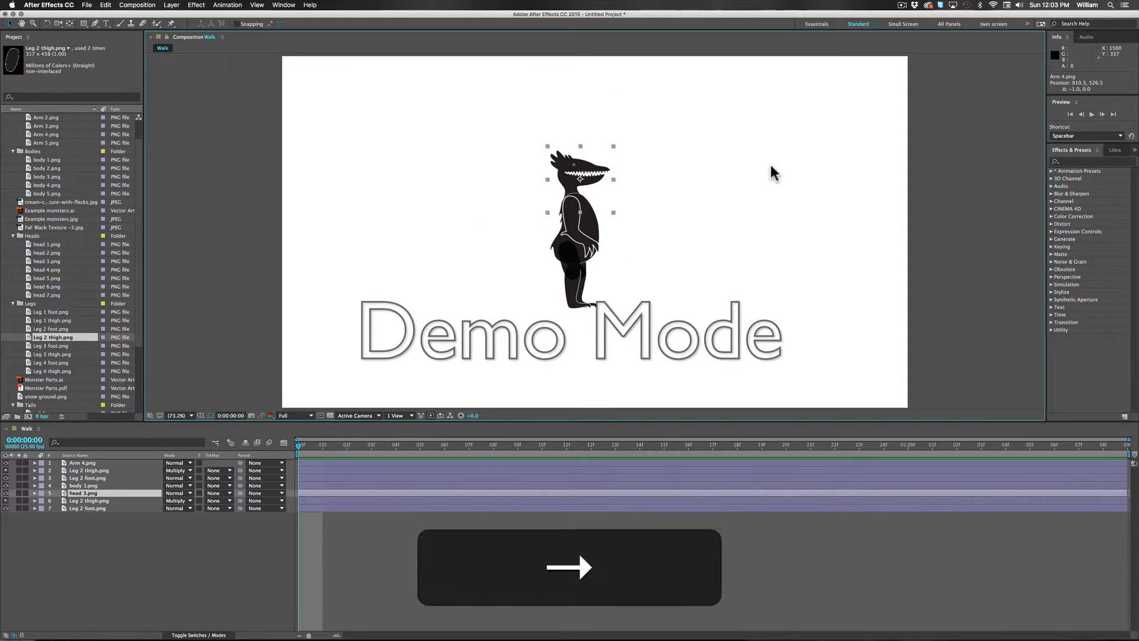
{"action": "key", "text": "Left"}
{"action": "key", "text": "Left"}
{"action": "key", "text": "Left"}
{"action": "key", "text": "Left"}
{"action": "key", "text": "Left"}
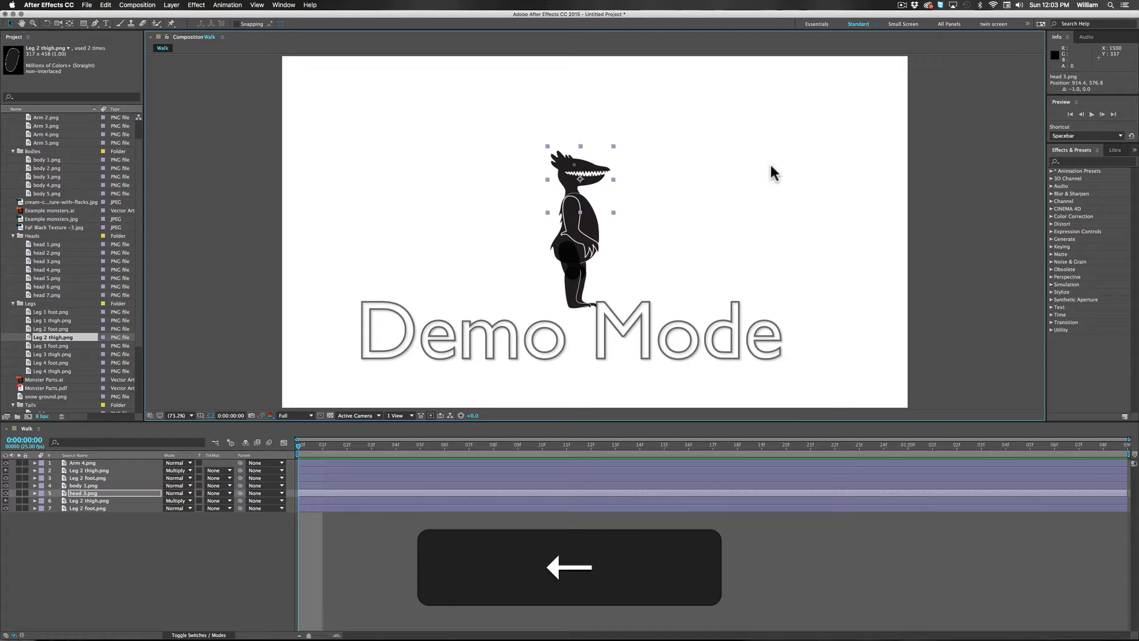
{"action": "key", "text": "Up"}
{"action": "key", "text": "Up"}
{"action": "key", "text": "Down"}
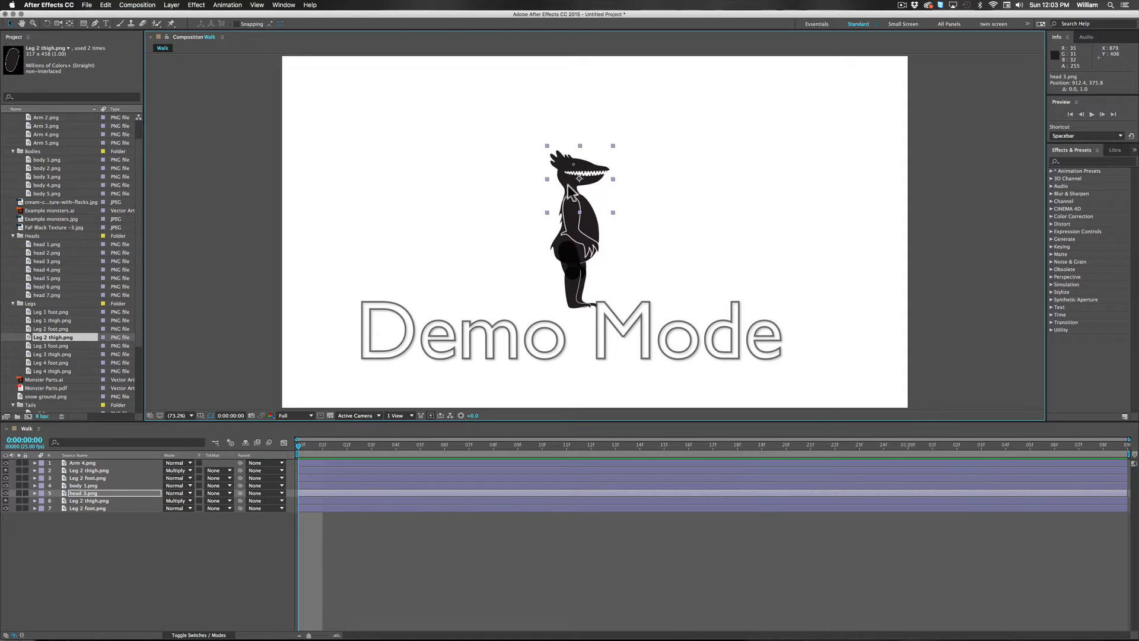
Step: Duplicate the Arm 4.png layer and move the copy to the very back of the layer stack
{"action": "left_click", "coordinate": [571, 300]}
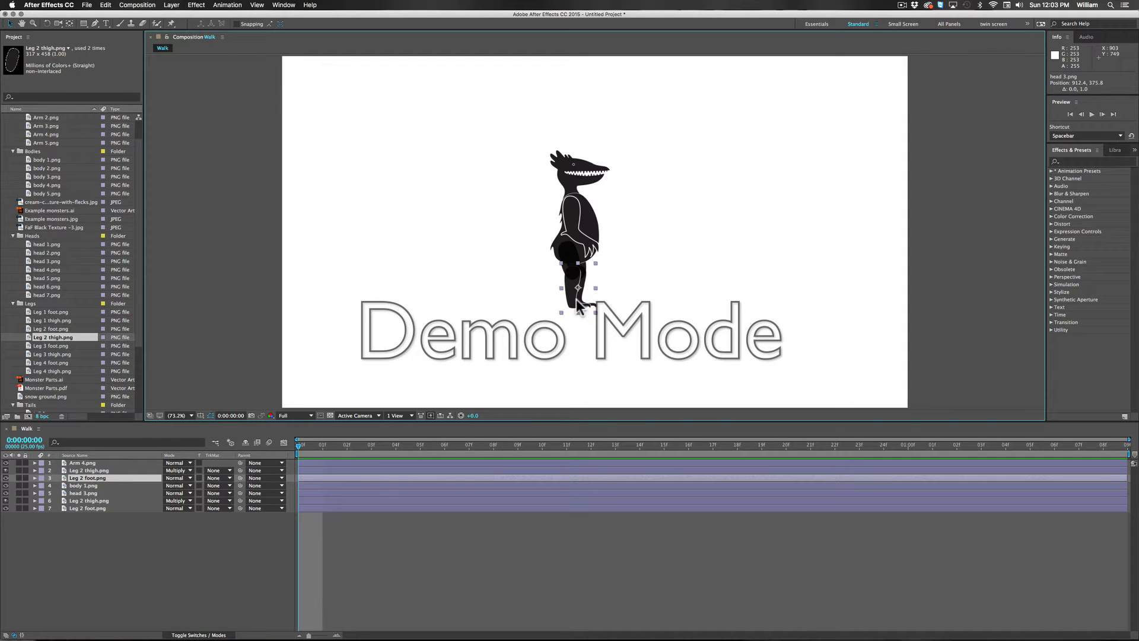
{"action": "key", "text": "slash"}
{"action": "key", "text": "period"}
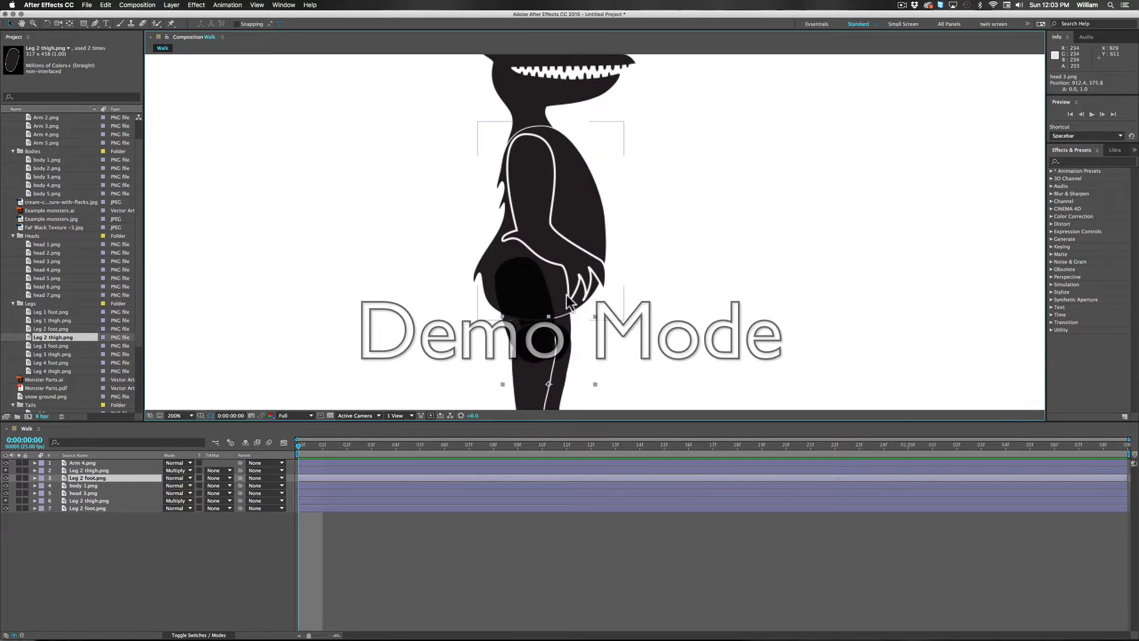
{"action": "key", "text": "comma"}
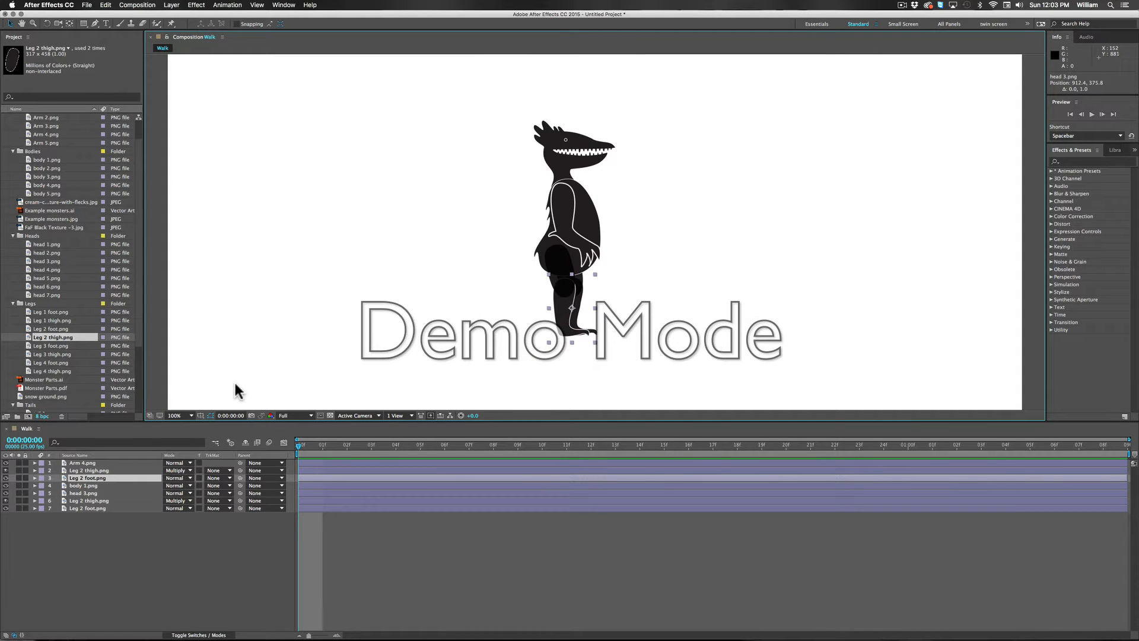
{"action": "left_click", "coordinate": [80, 462]}
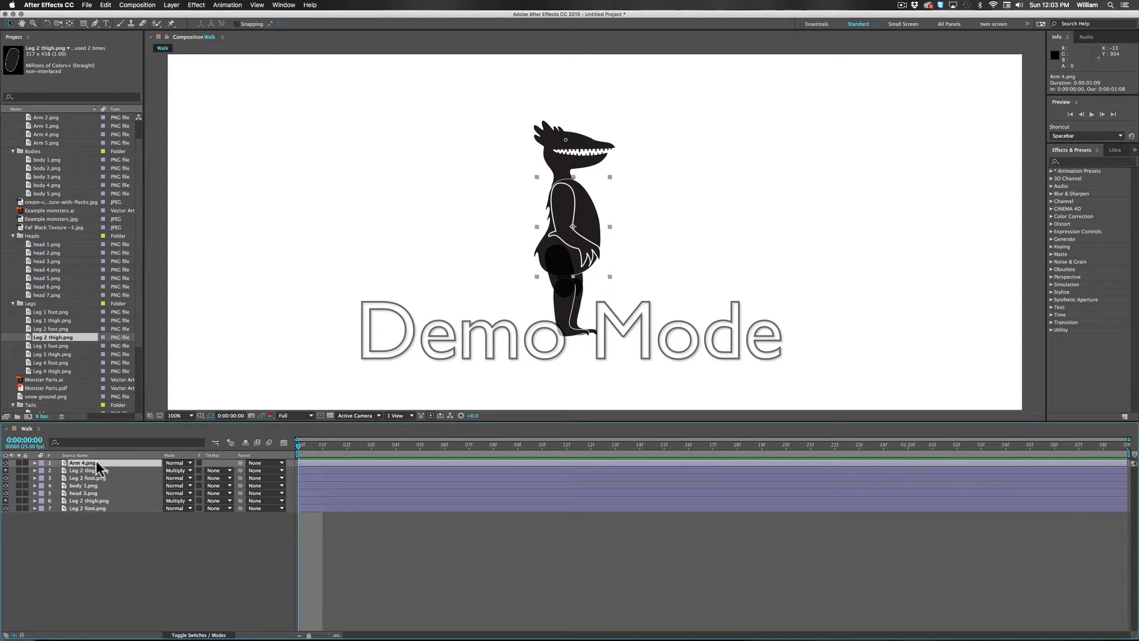
{"action": "key", "text": "super+d"}
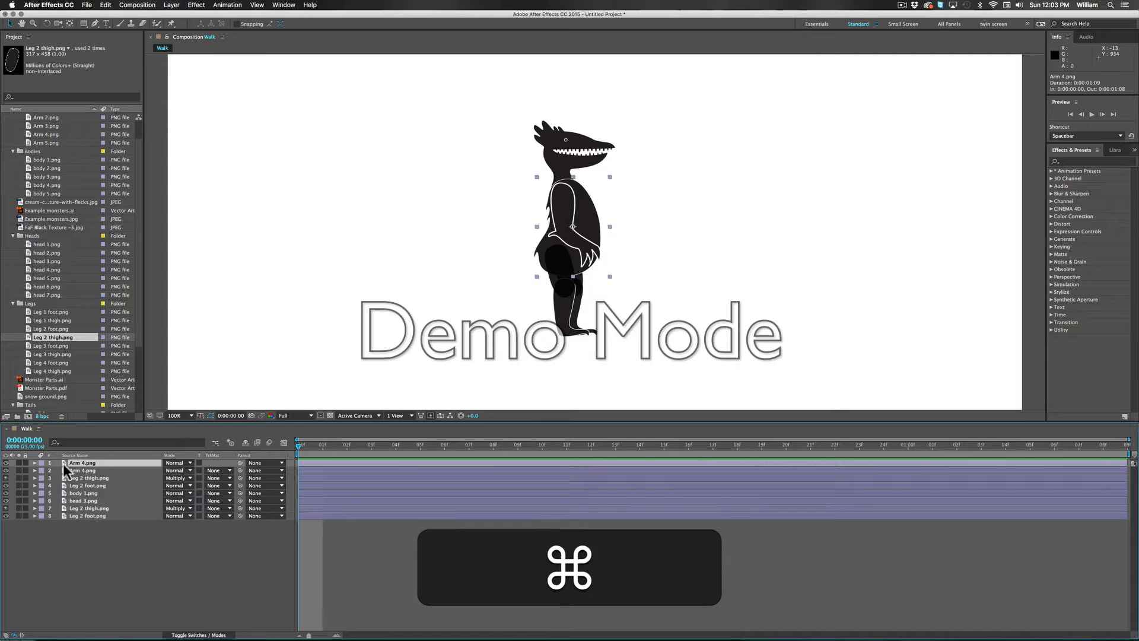
{"action": "left_click_drag", "start_coordinate": [61, 462], "coordinate": [52, 523]}
{"action": "left_click", "coordinate": [86, 514]}
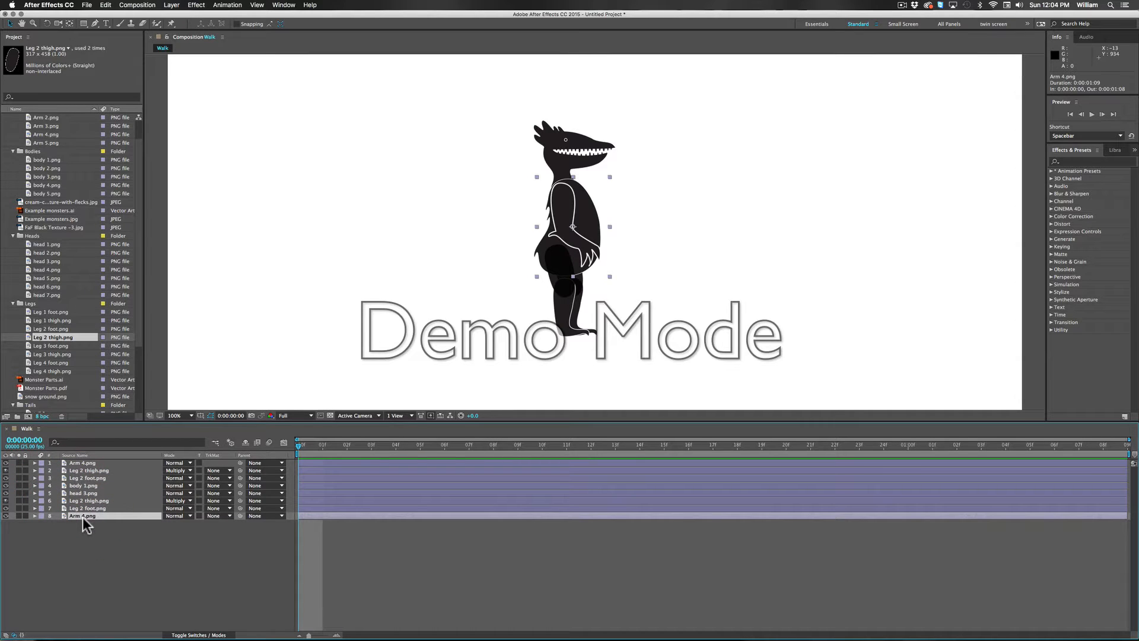
Step: Isolate the rear Arm 4.png layer and move its anchor point to the top of the arm at the shoulder joint
{"action": "left_click", "coordinate": [18, 516]}
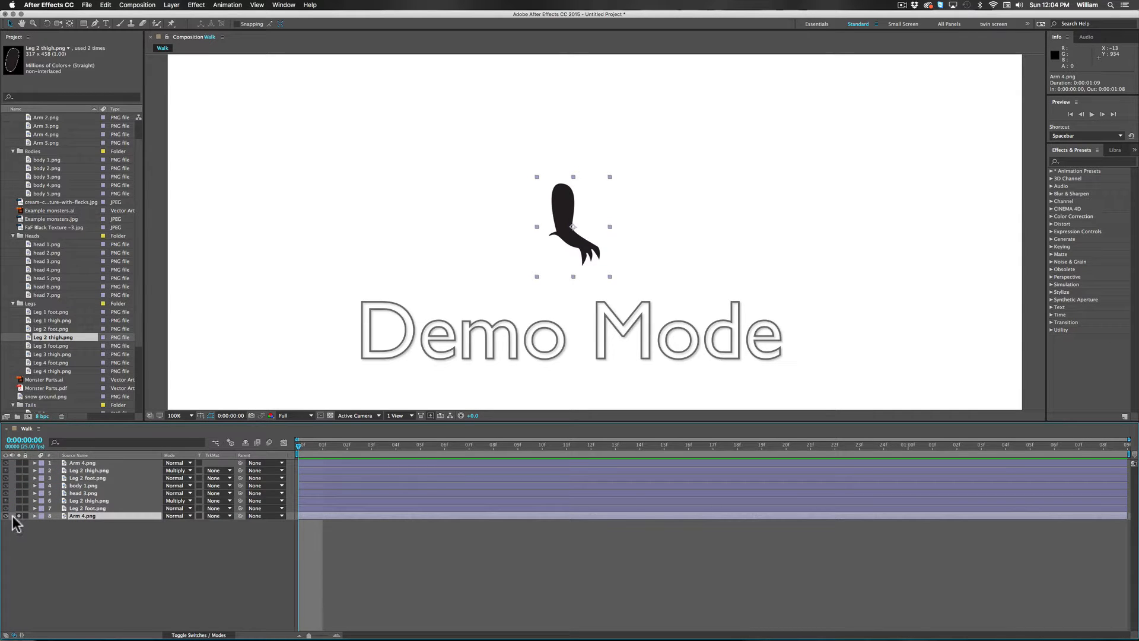
{"action": "key", "text": "r"}
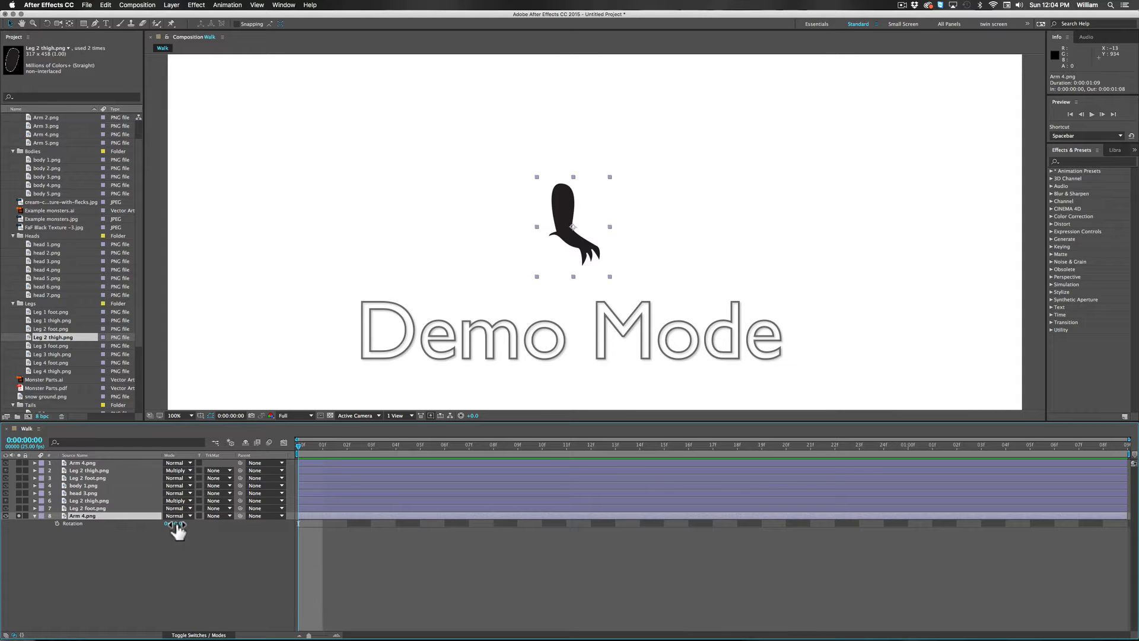
{"action": "mouse_move", "coordinate": [178, 530]}
{"action": "left_mouse_down"}
{"action": "mouse_move", "coordinate": [199, 525]}
{"action": "mouse_move", "coordinate": [156, 525]}
{"action": "mouse_move", "coordinate": [188, 525]}
{"action": "mouse_move", "coordinate": [159, 525]}
{"action": "mouse_move", "coordinate": [178, 525]}
{"action": "left_mouse_up"}
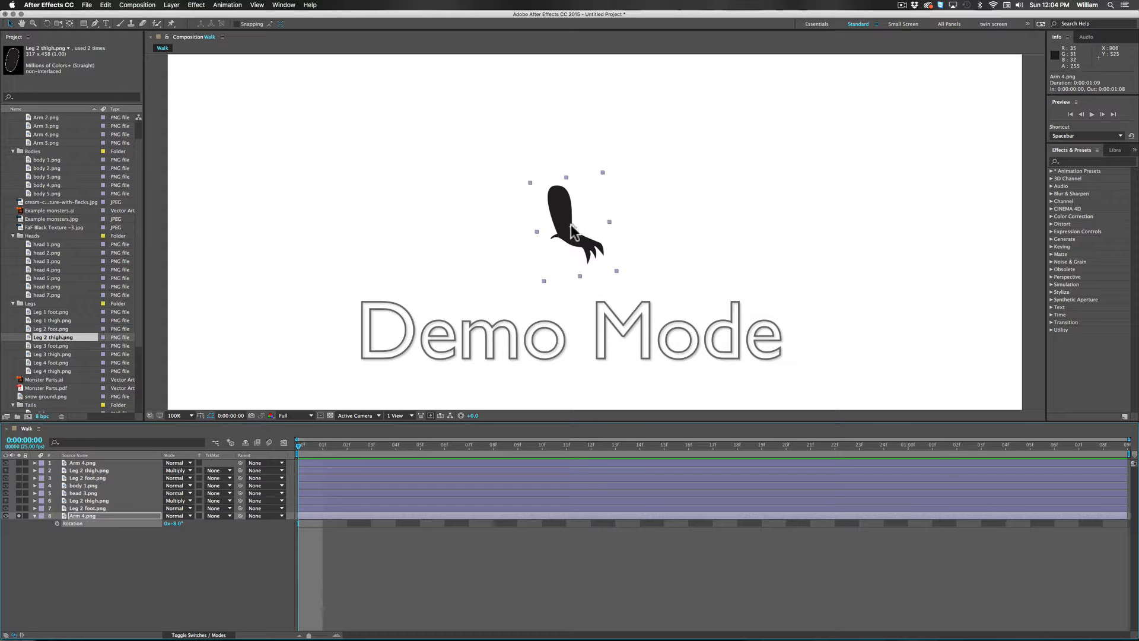
{"action": "left_click", "coordinate": [69, 25]}
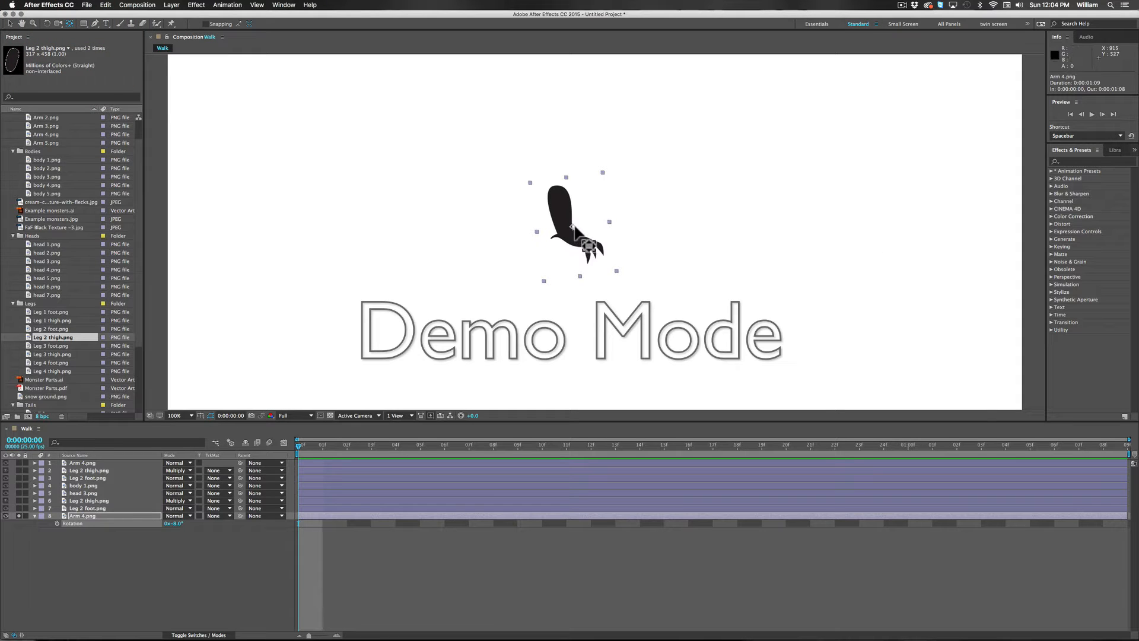
{"action": "mouse_move", "coordinate": [572, 226]}
{"action": "left_mouse_down"}
{"action": "mouse_move", "coordinate": [577, 247]}
{"action": "mouse_move", "coordinate": [556, 190]}
{"action": "left_mouse_up"}
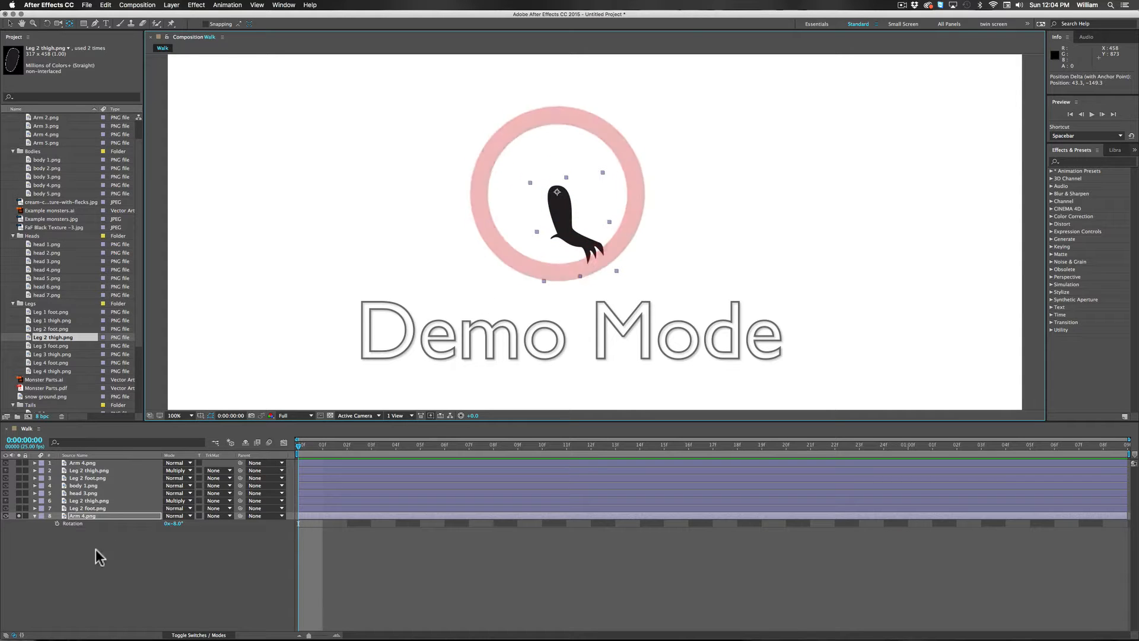
Step: Rotate the rear Arm 4.png layer to -35° against the full character, and hide that layer
{"action": "left_click_drag", "start_coordinate": [177, 525], "coordinate": [151, 514]}
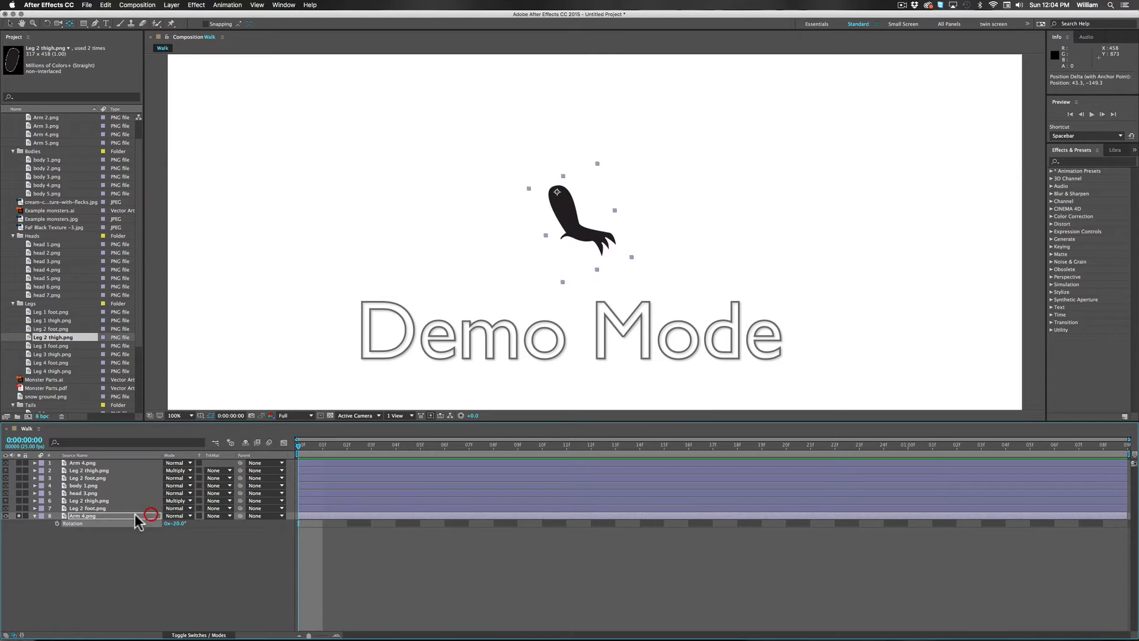
{"action": "left_click", "coordinate": [20, 516]}
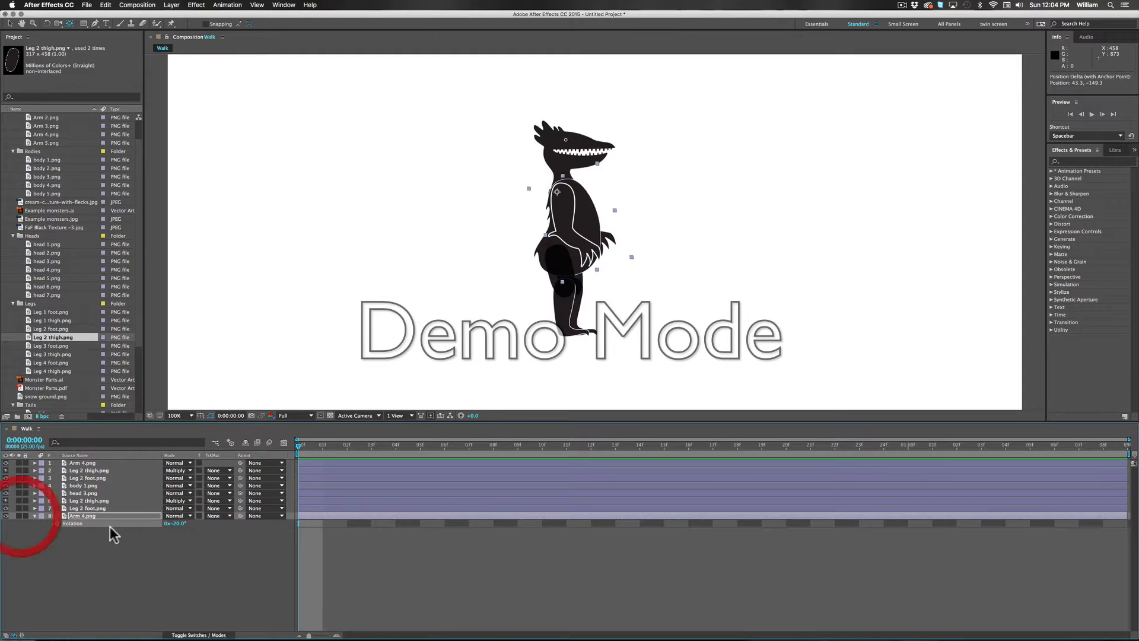
{"action": "mouse_move", "coordinate": [178, 526]}
{"action": "left_mouse_down"}
{"action": "mouse_move", "coordinate": [137, 524]}
{"action": "mouse_move", "coordinate": [190, 524]}
{"action": "left_mouse_up"}
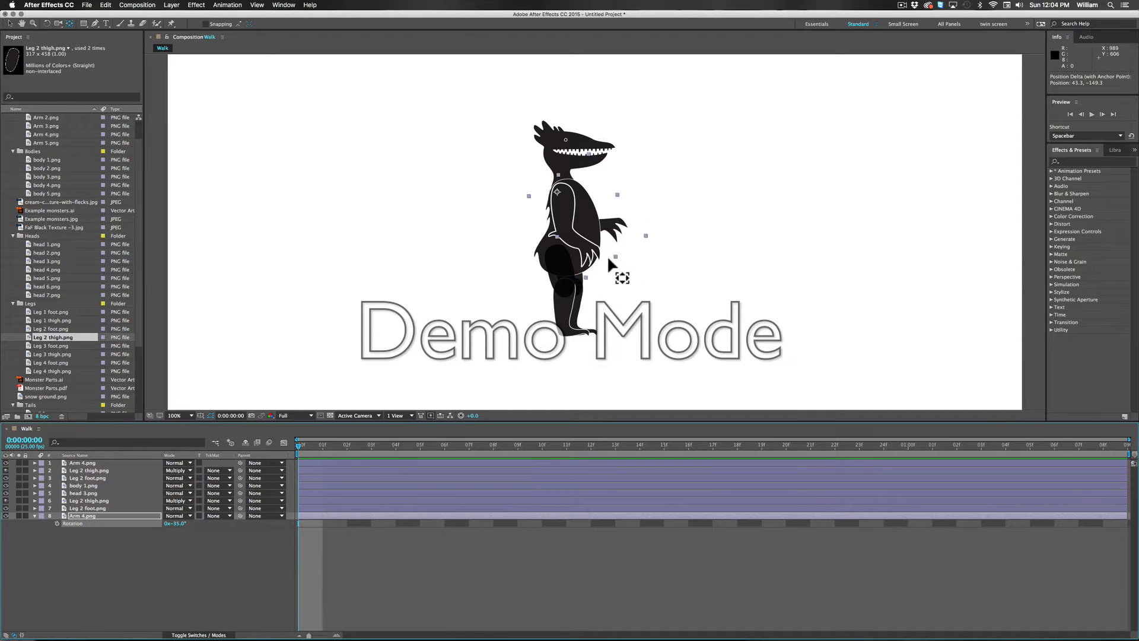
{"action": "left_click", "coordinate": [6, 516]}
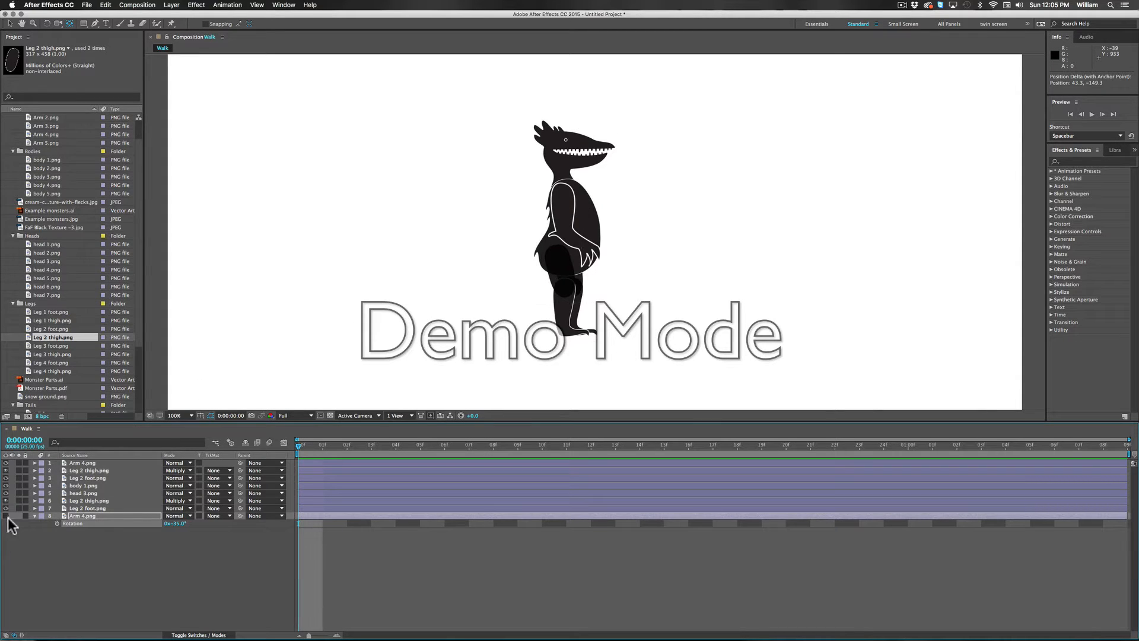
Step: Move the front Leg 2 foot.png layer's anchor point up to the knee joint in isolation, and hide the layer
{"action": "left_click", "coordinate": [570, 336]}
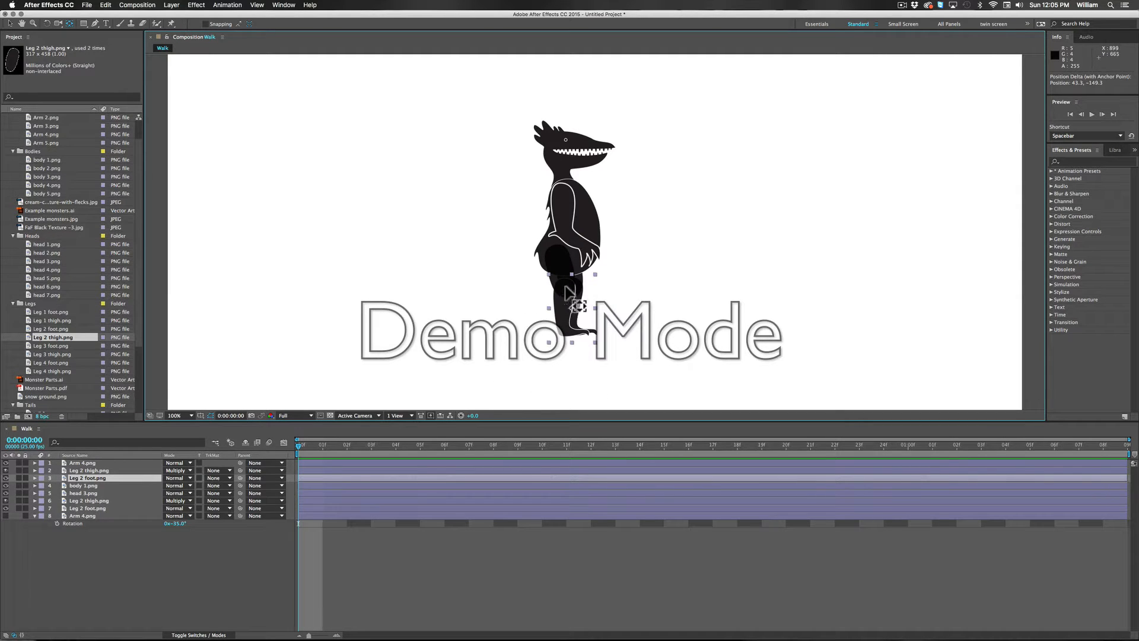
{"action": "left_click", "coordinate": [19, 478]}
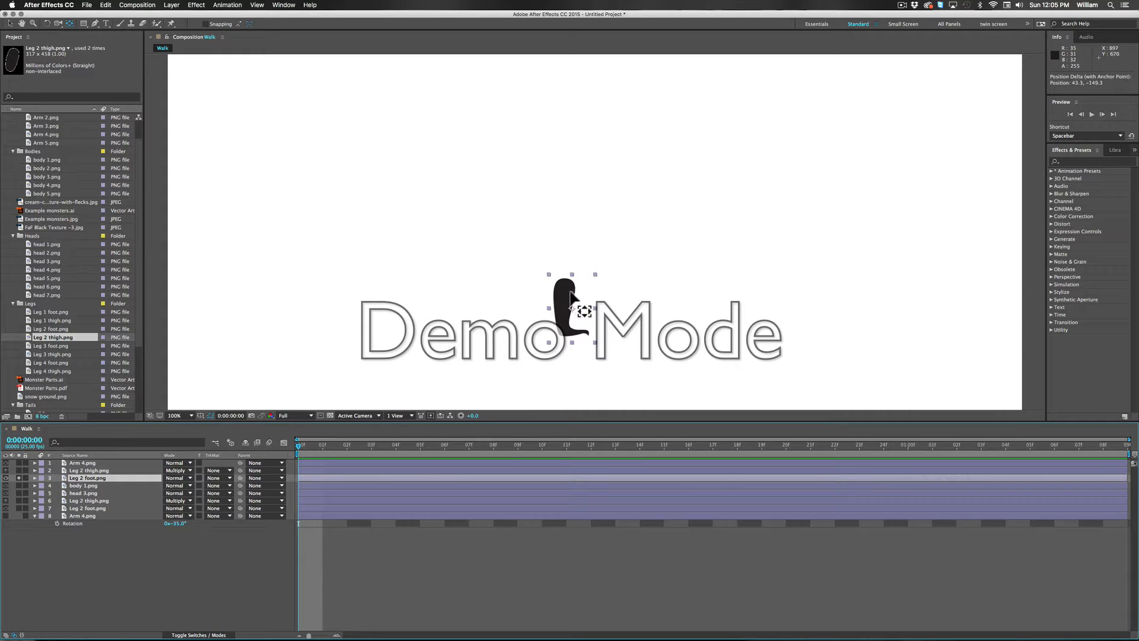
{"action": "left_click", "coordinate": [566, 292]}
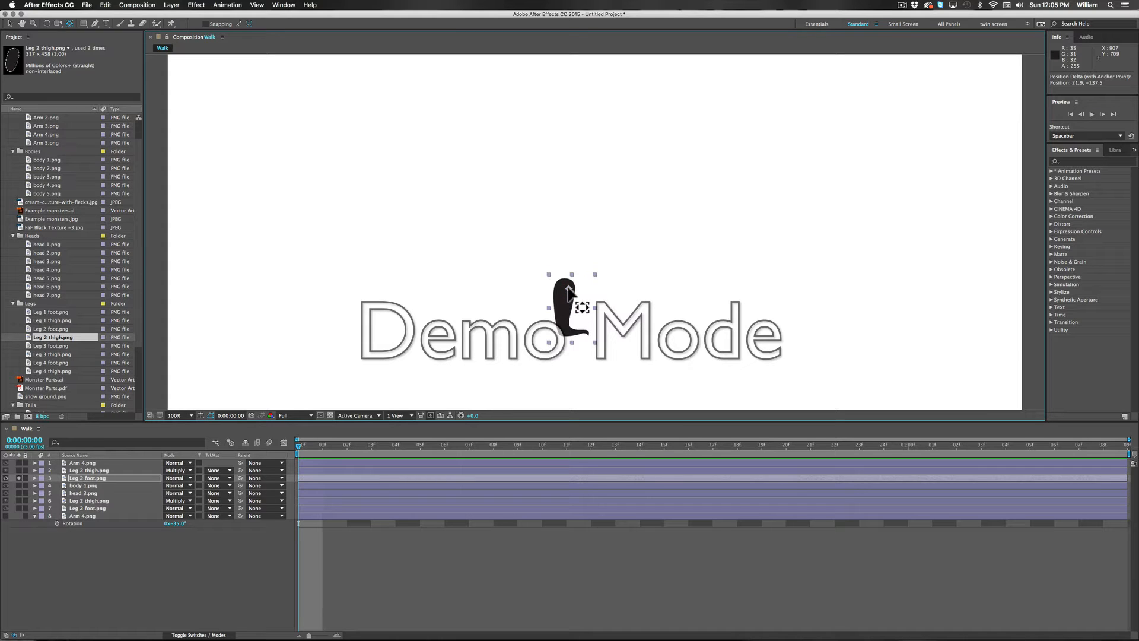
{"action": "left_click", "coordinate": [567, 289]}
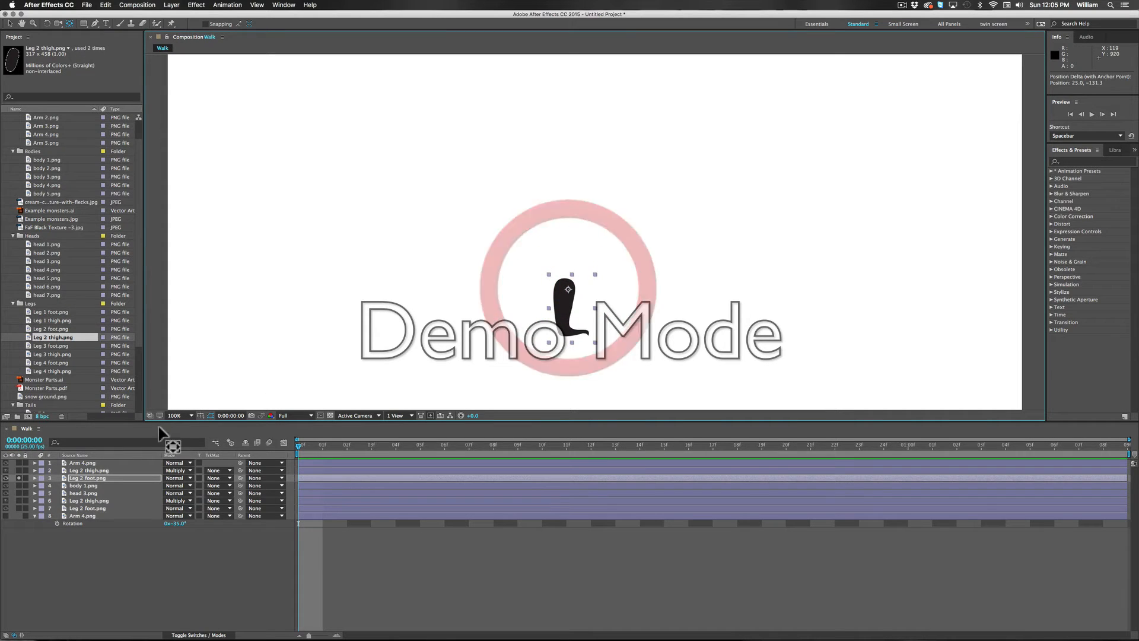
{"action": "left_click", "coordinate": [19, 478]}
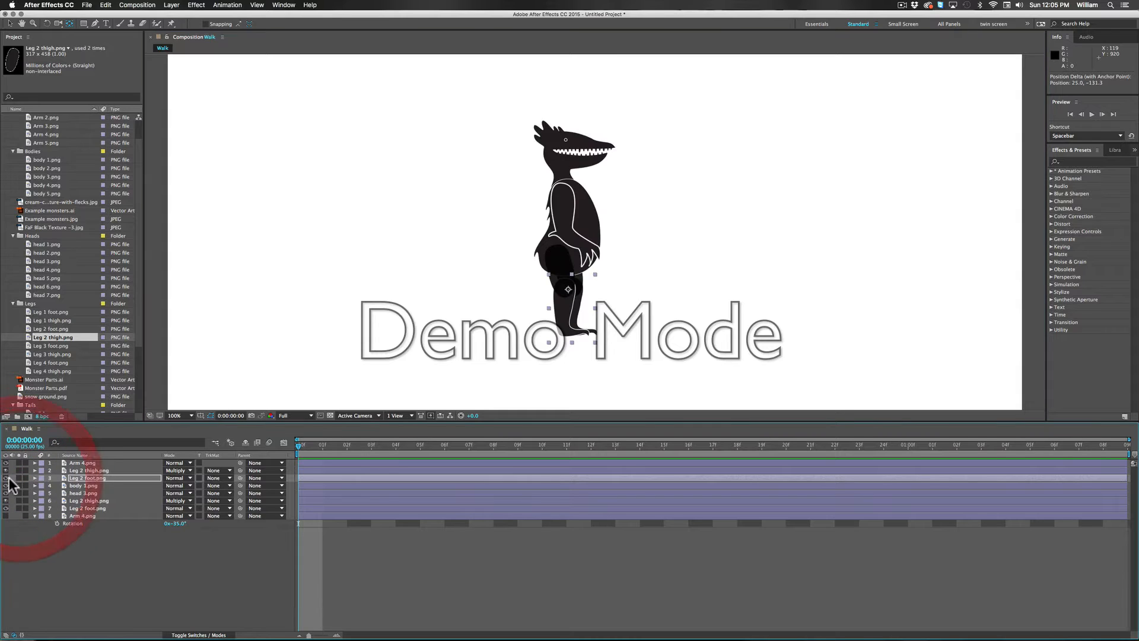
{"action": "left_click", "coordinate": [6, 478]}
Step: Isolate the body 1.png and front Leg 2 thigh.png layers and move the body's anchor point to the hip at the top of the thigh
{"action": "left_click", "coordinate": [19, 486]}
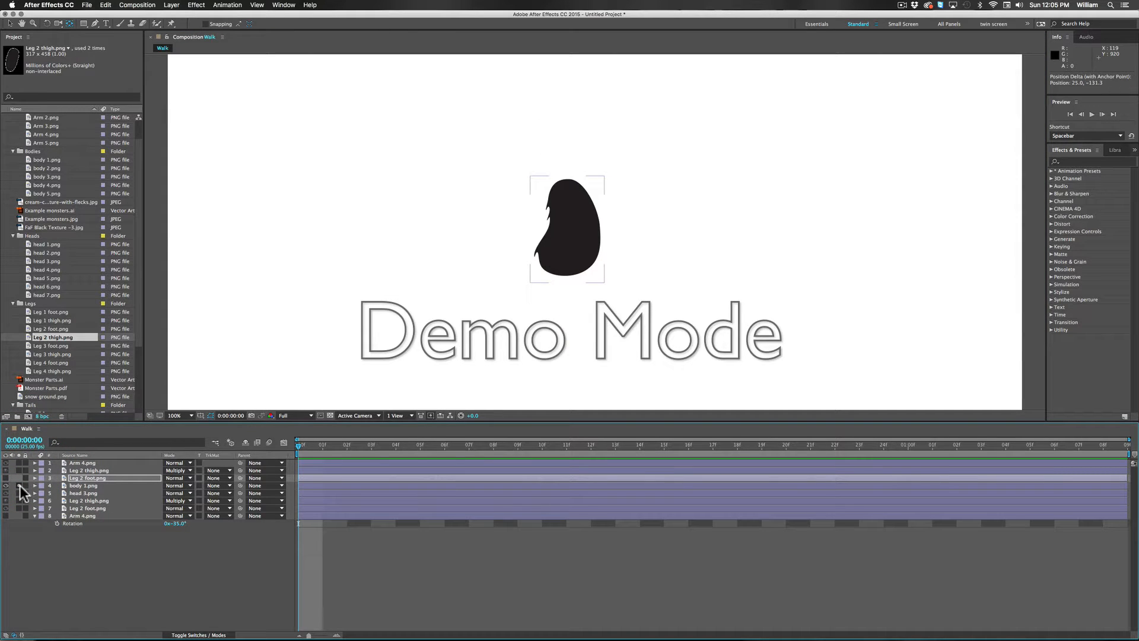
{"action": "left_click", "coordinate": [77, 486]}
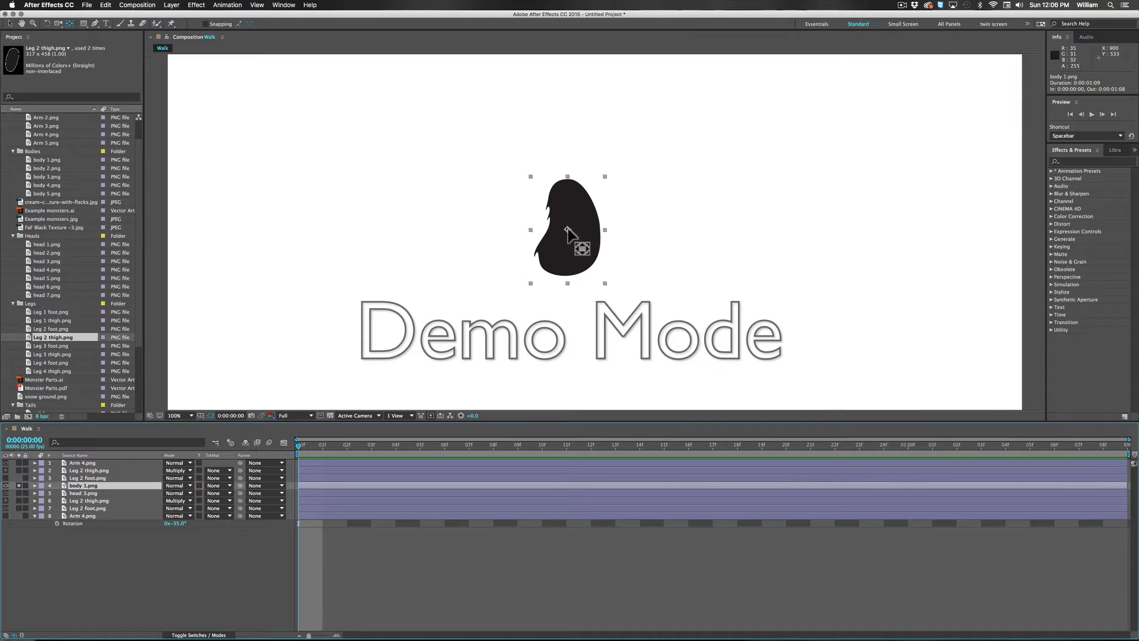
{"action": "left_click_drag", "start_coordinate": [568, 231], "coordinate": [555, 256]}
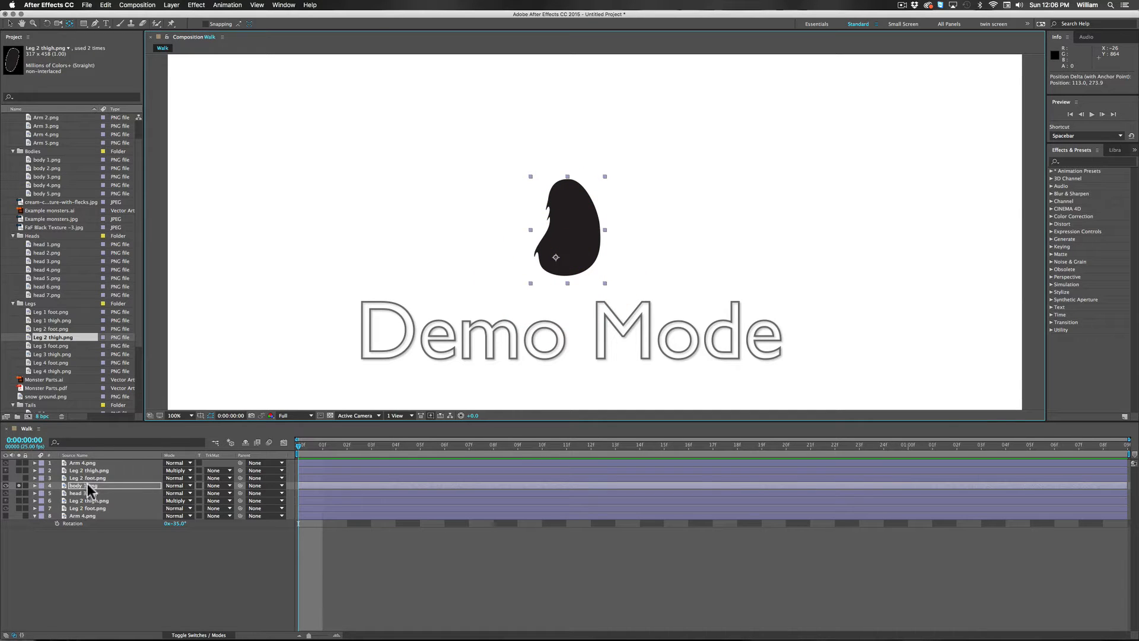
{"action": "left_click", "coordinate": [21, 471]}
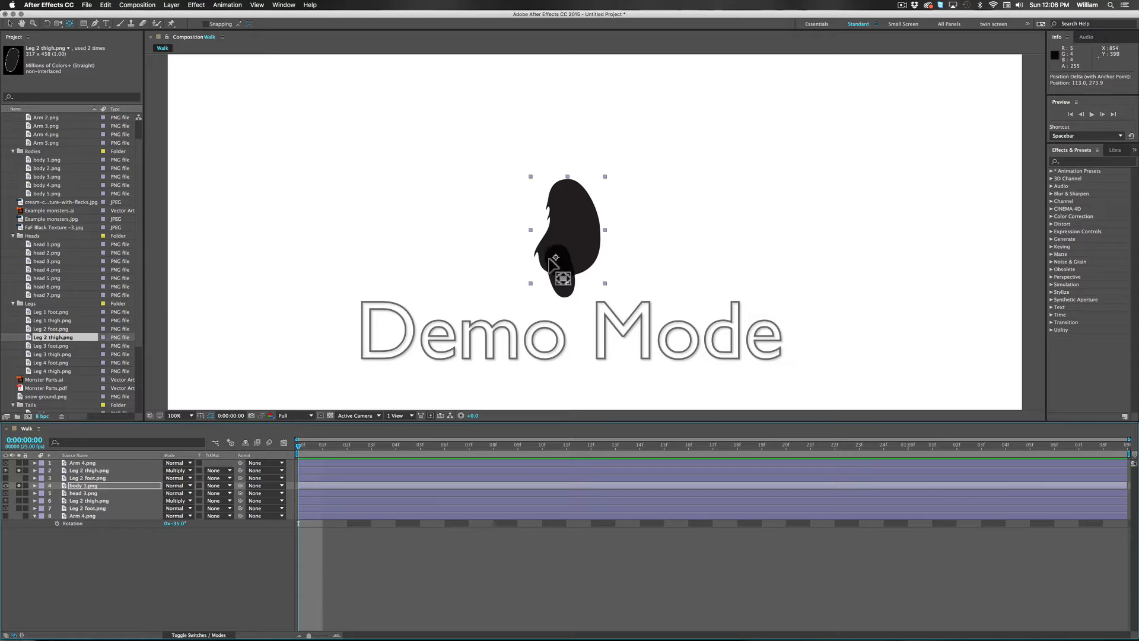
{"action": "left_click_drag", "start_coordinate": [555, 257], "coordinate": [557, 254]}
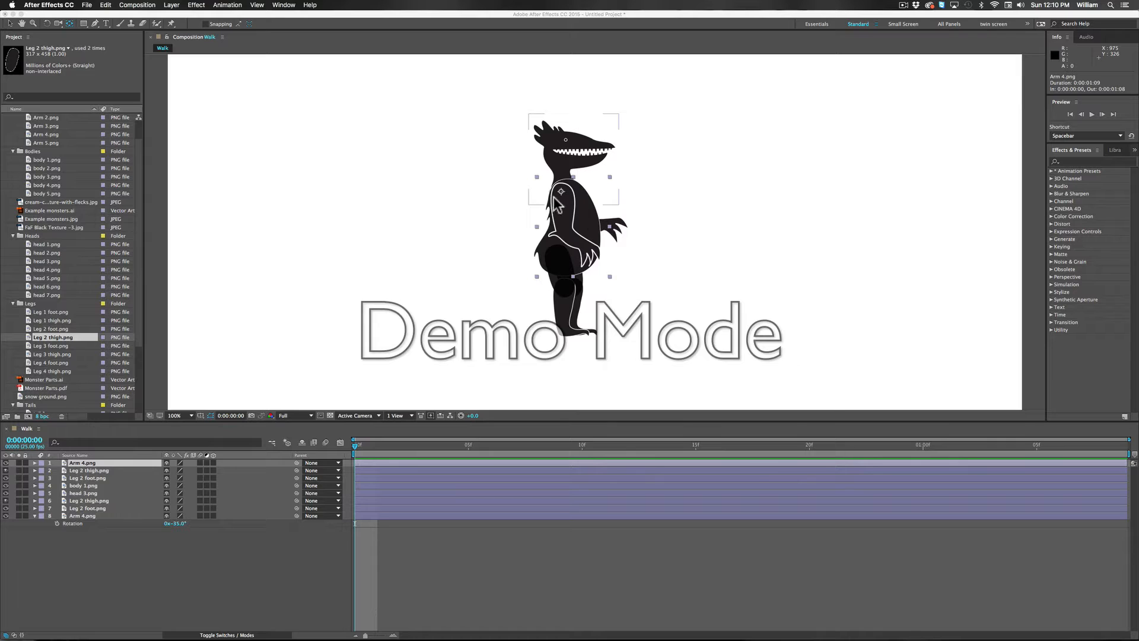
Step: Check the anchor point placement of each layer, from the front Leg 2 thigh.png down to the rear Arm 4.png
{"action": "left_click", "coordinate": [90, 468]}
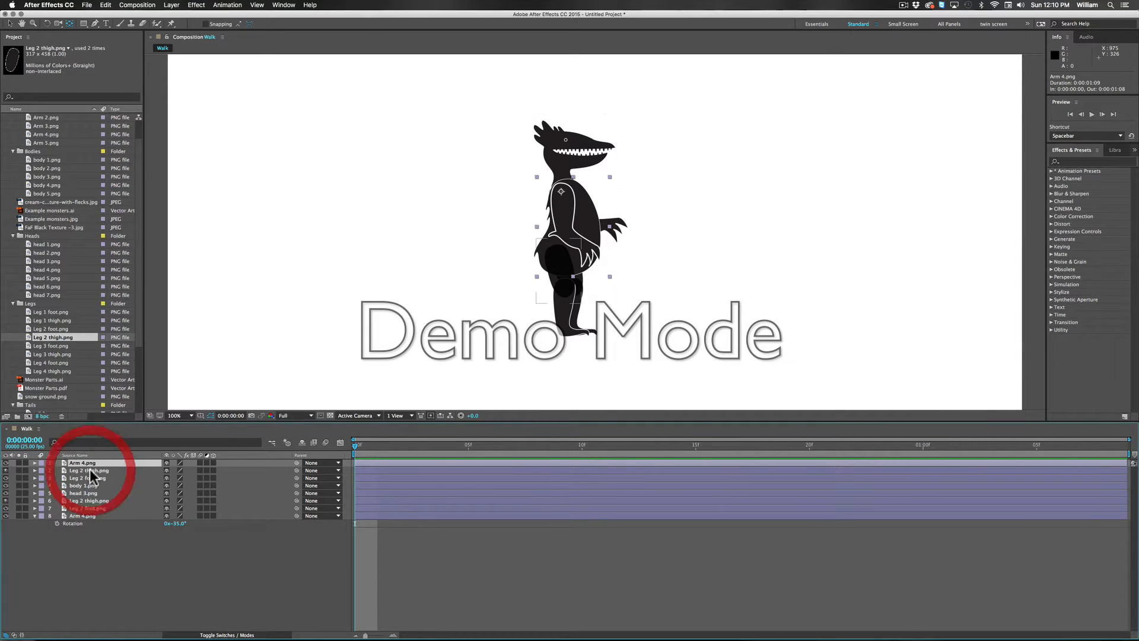
{"action": "left_click", "coordinate": [95, 471]}
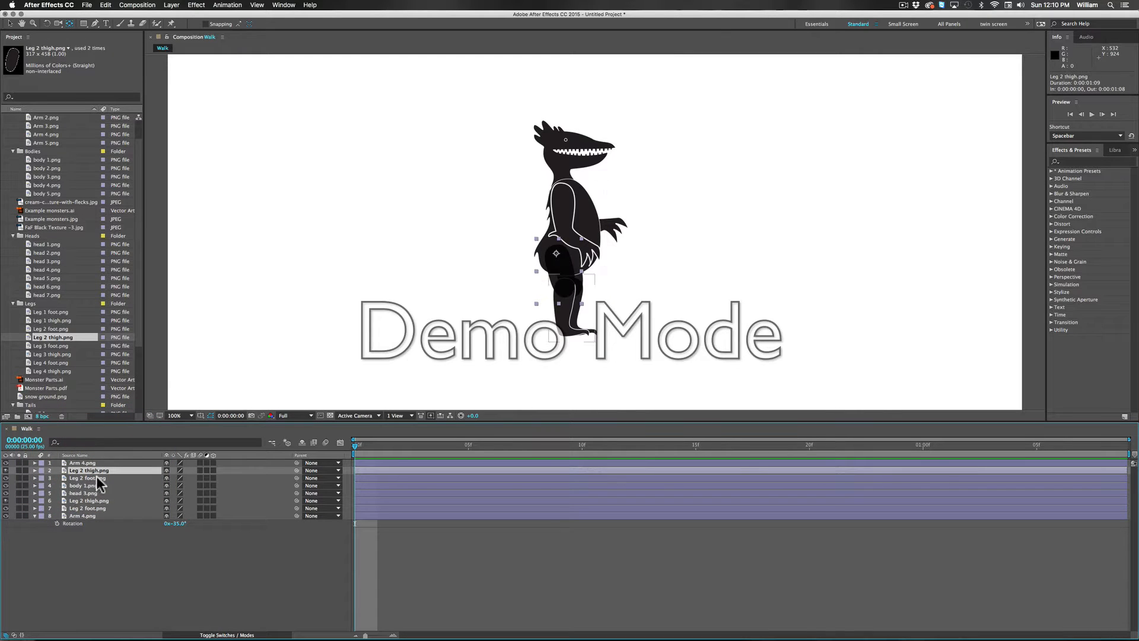
{"action": "left_click", "coordinate": [96, 476]}
{"action": "left_click", "coordinate": [81, 484]}
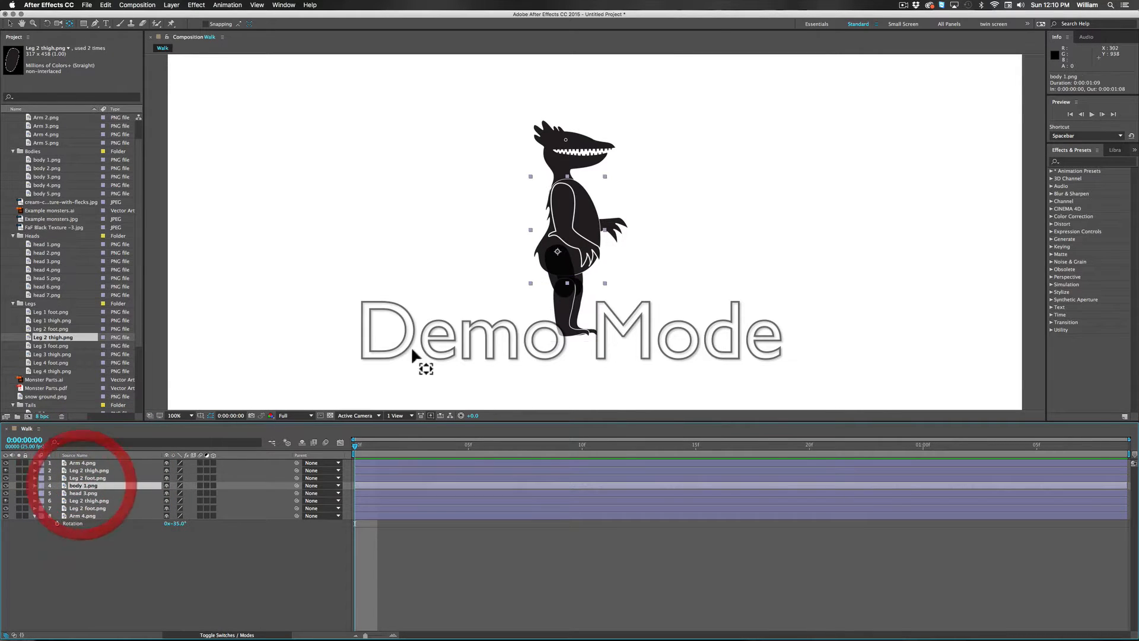
{"action": "left_click", "coordinate": [73, 492]}
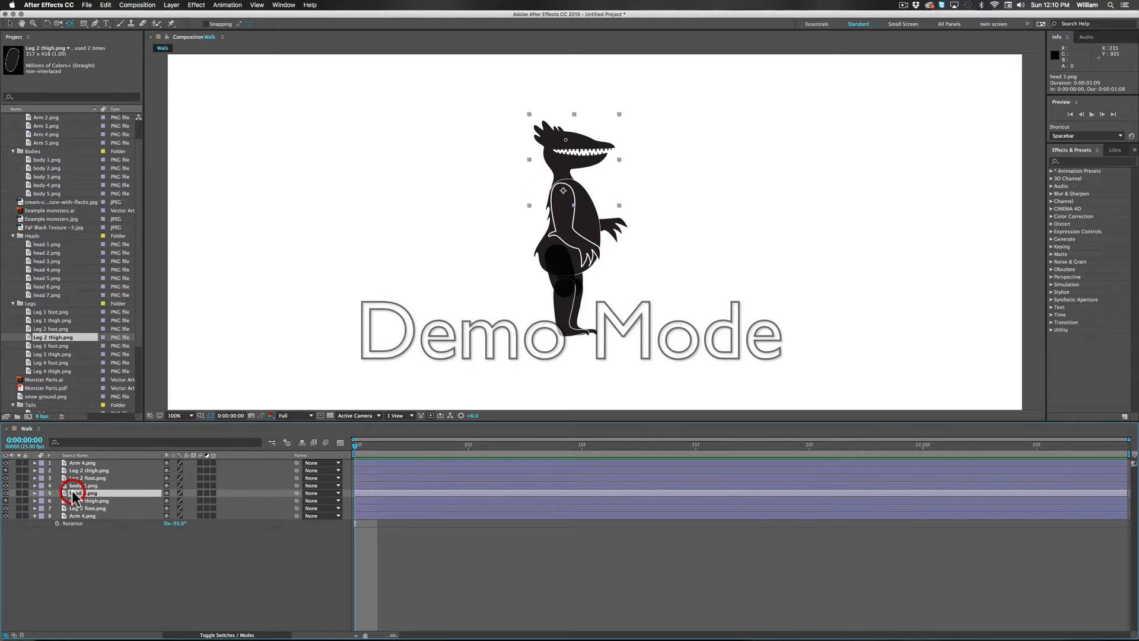
{"action": "left_click", "coordinate": [90, 502]}
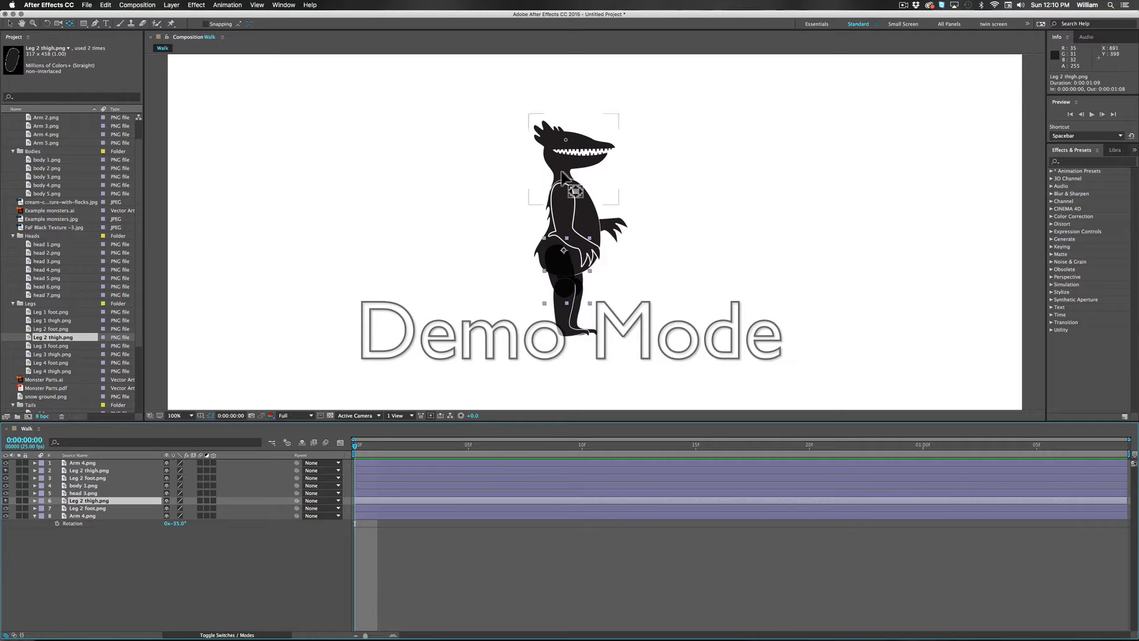
{"action": "left_click", "coordinate": [95, 508]}
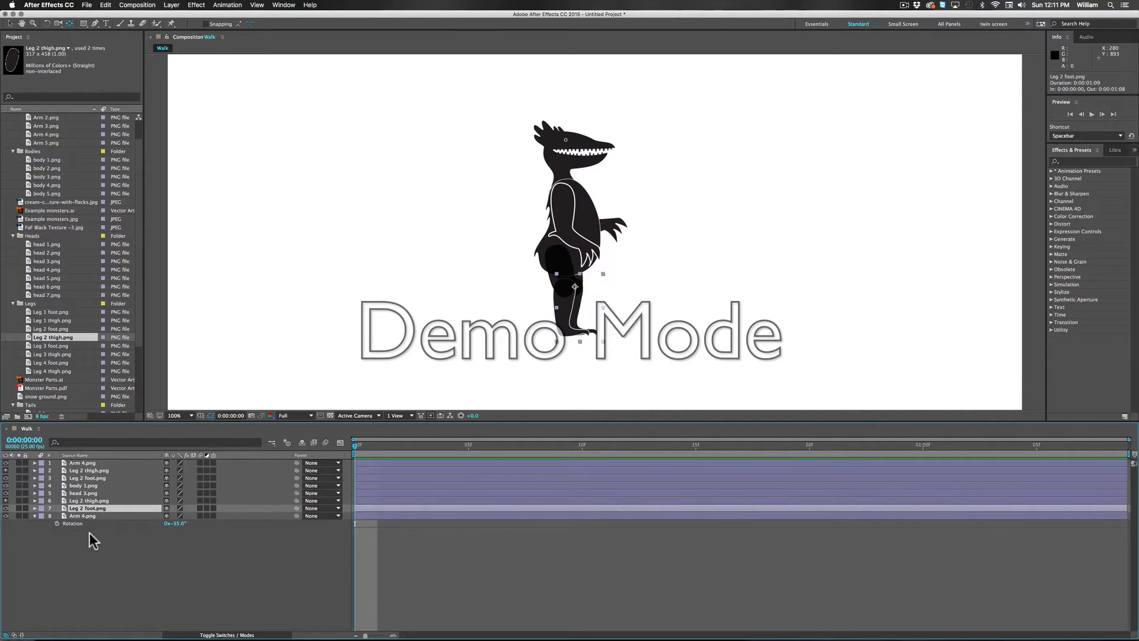
{"action": "left_click", "coordinate": [79, 517]}
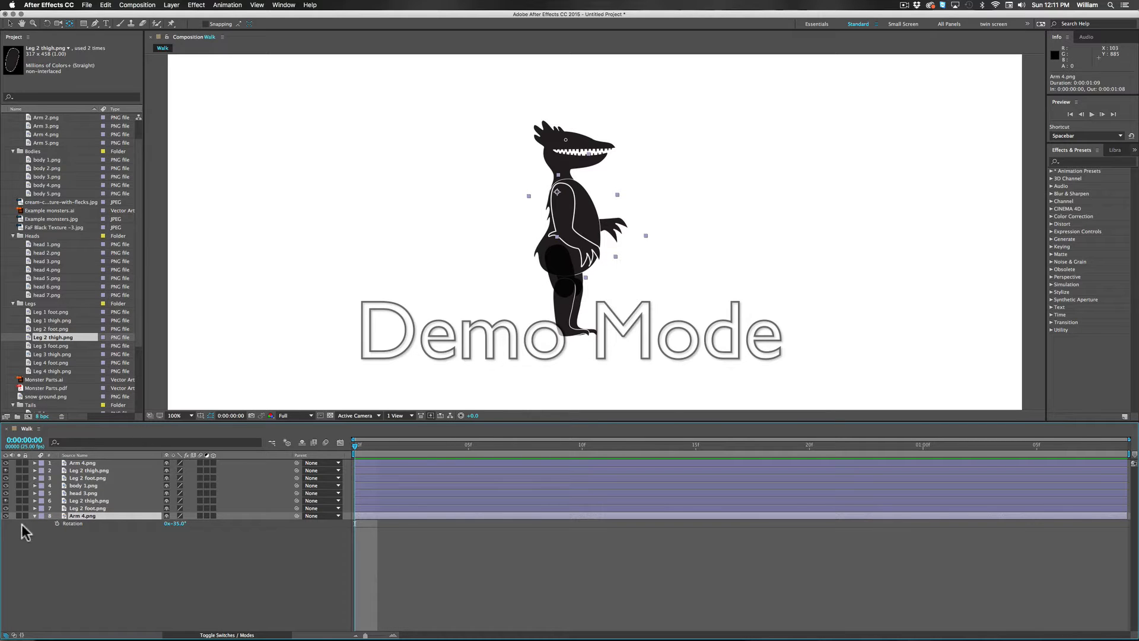
Step: Rotate the front Leg 2 thigh.png layer forward around the hip to -50°
{"action": "left_click", "coordinate": [96, 471]}
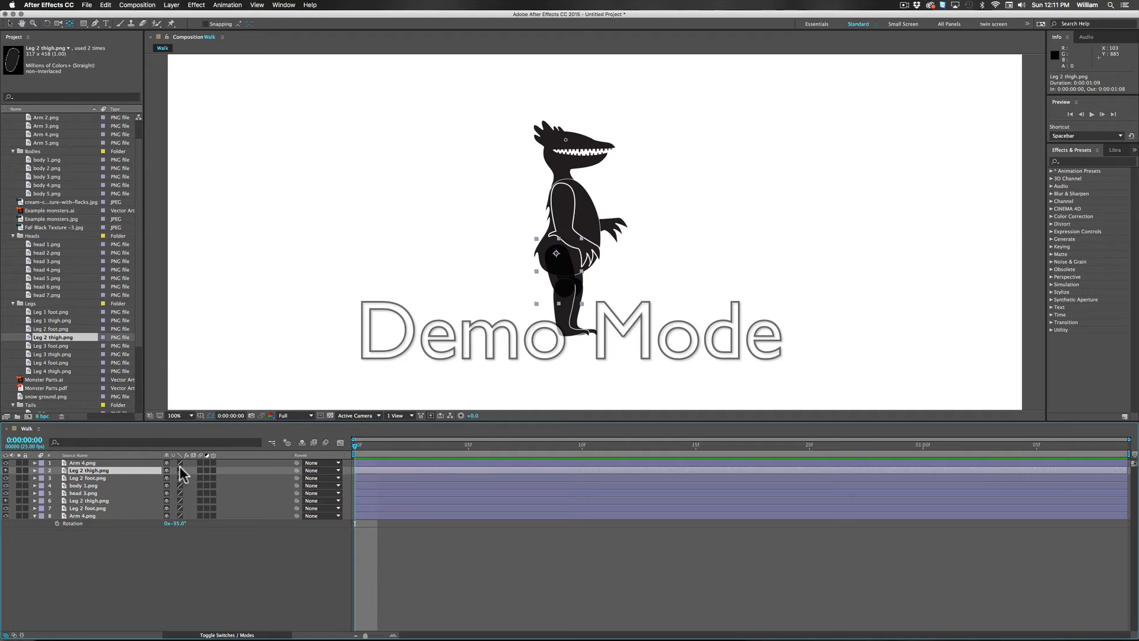
{"action": "key", "text": "r"}
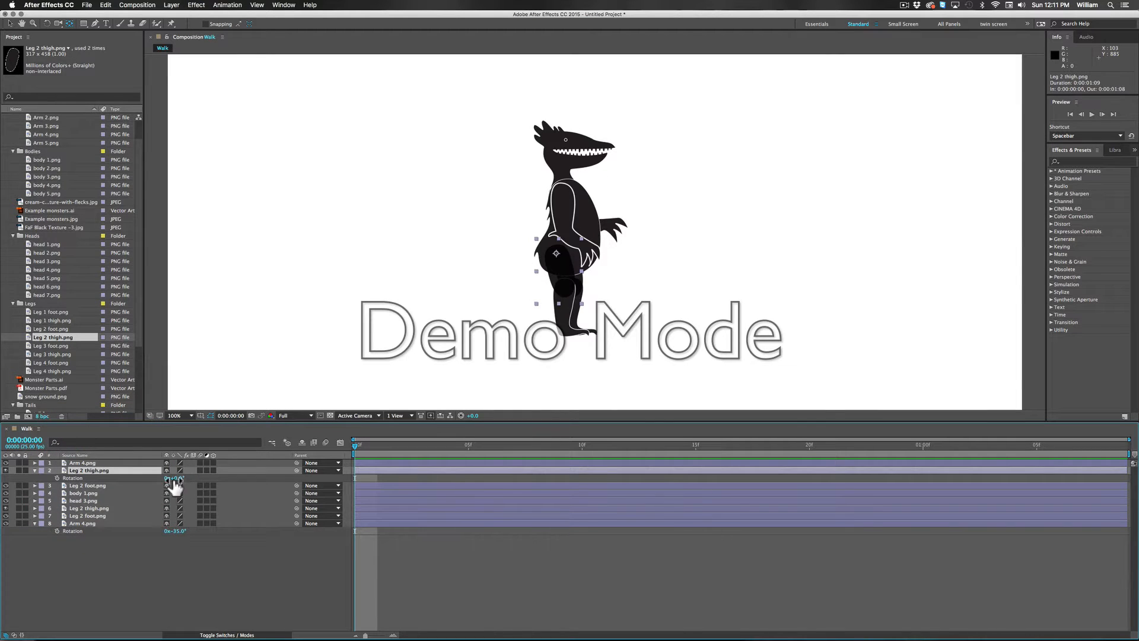
{"action": "left_click_drag", "start_coordinate": [179, 481], "coordinate": [149, 475]}
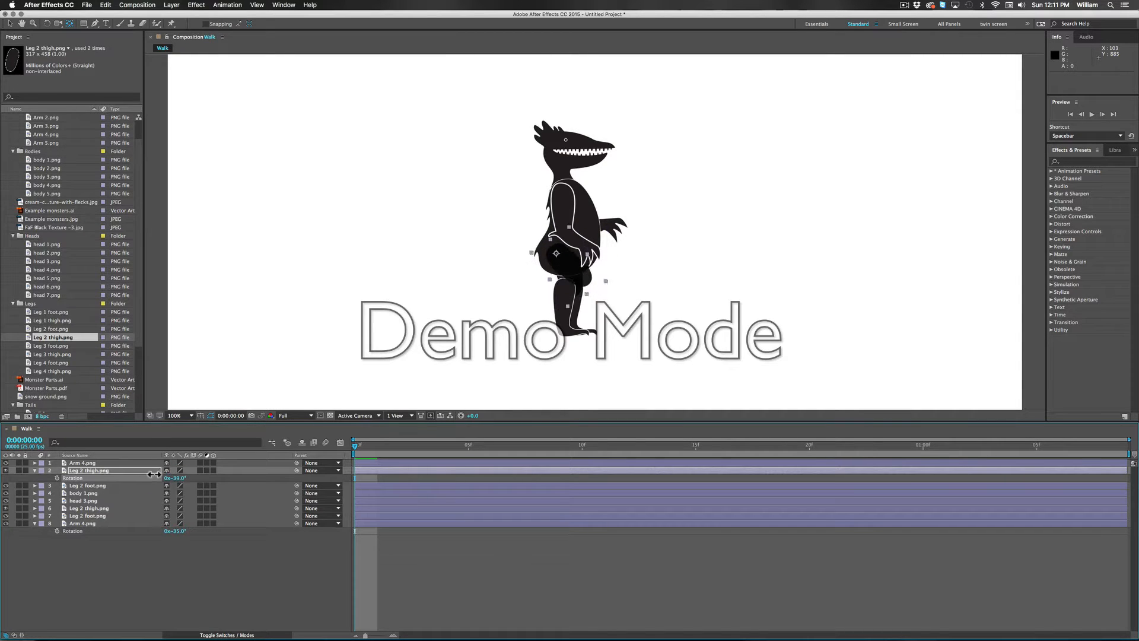
{"action": "left_click_drag", "start_coordinate": [153, 474], "coordinate": [154, 473]}
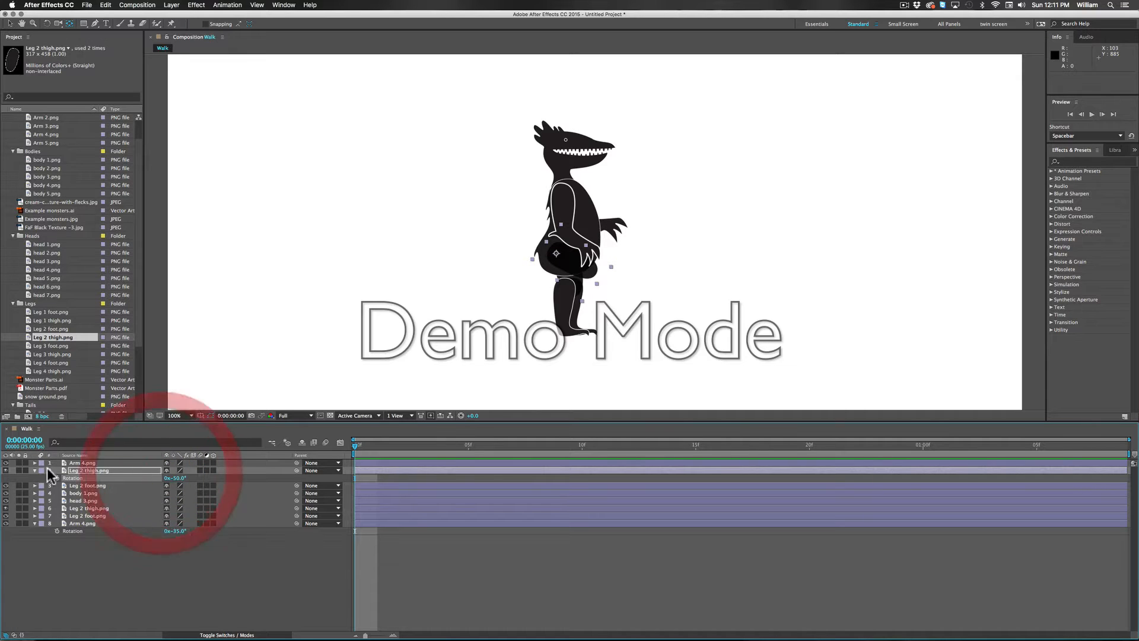
Step: Rotate the front Leg 2 foot.png layer around the knee to 49°
{"action": "left_click", "coordinate": [87, 486]}
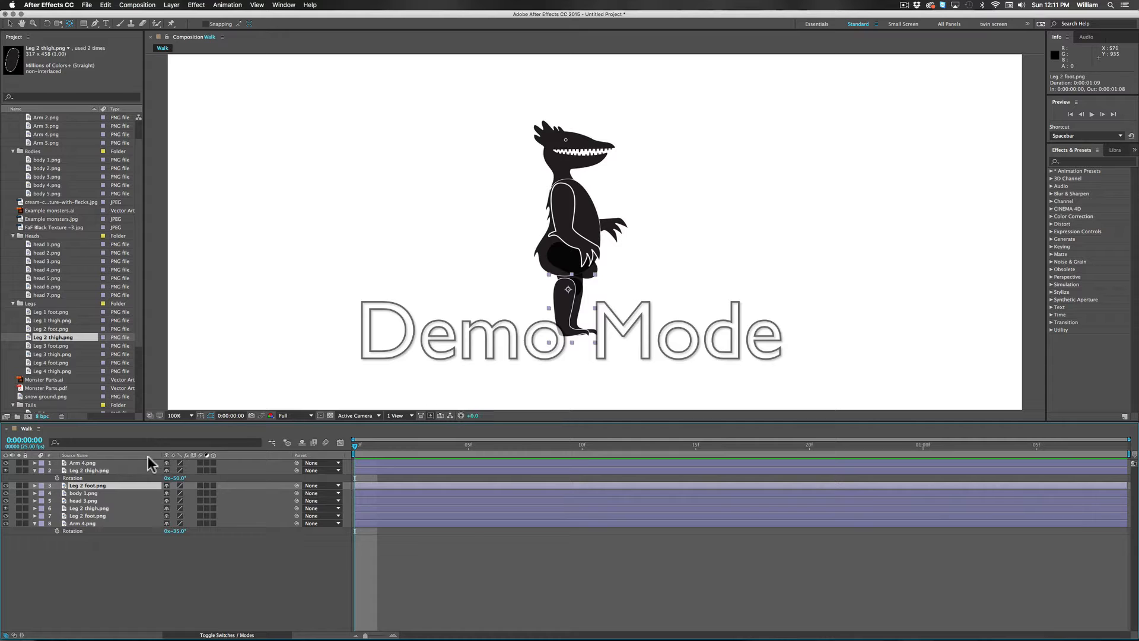
{"action": "key", "text": "r"}
{"action": "left_click_drag", "start_coordinate": [177, 493], "coordinate": [197, 492]}
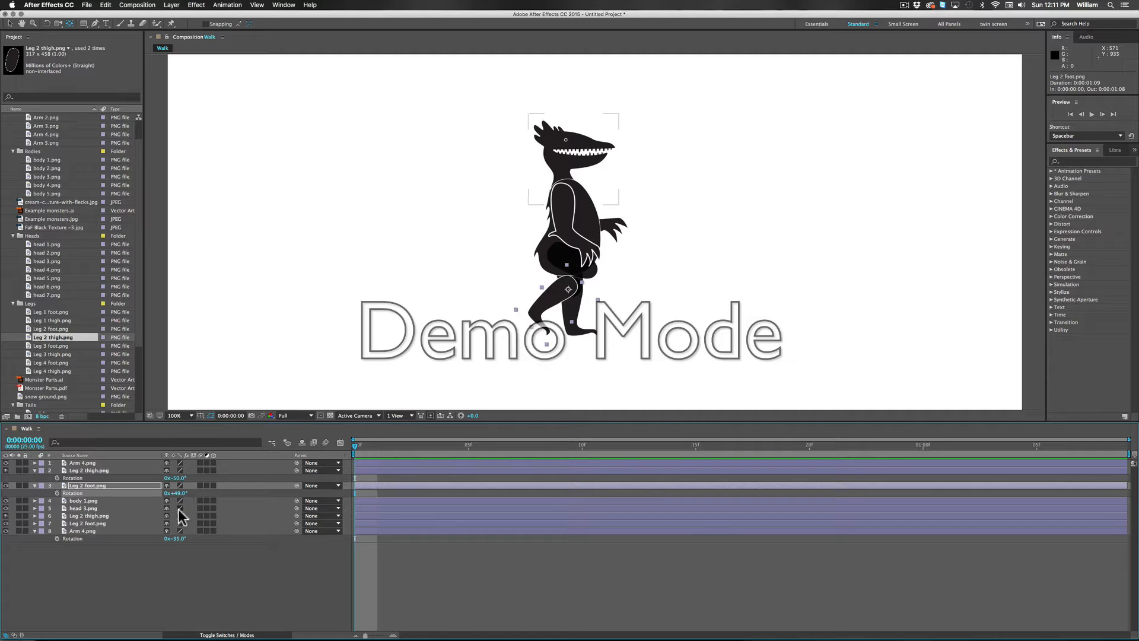
Step: Move the front Leg 2 foot.png layer down to position 890, 706, away from its place on the leg
{"action": "key", "text": "p"}
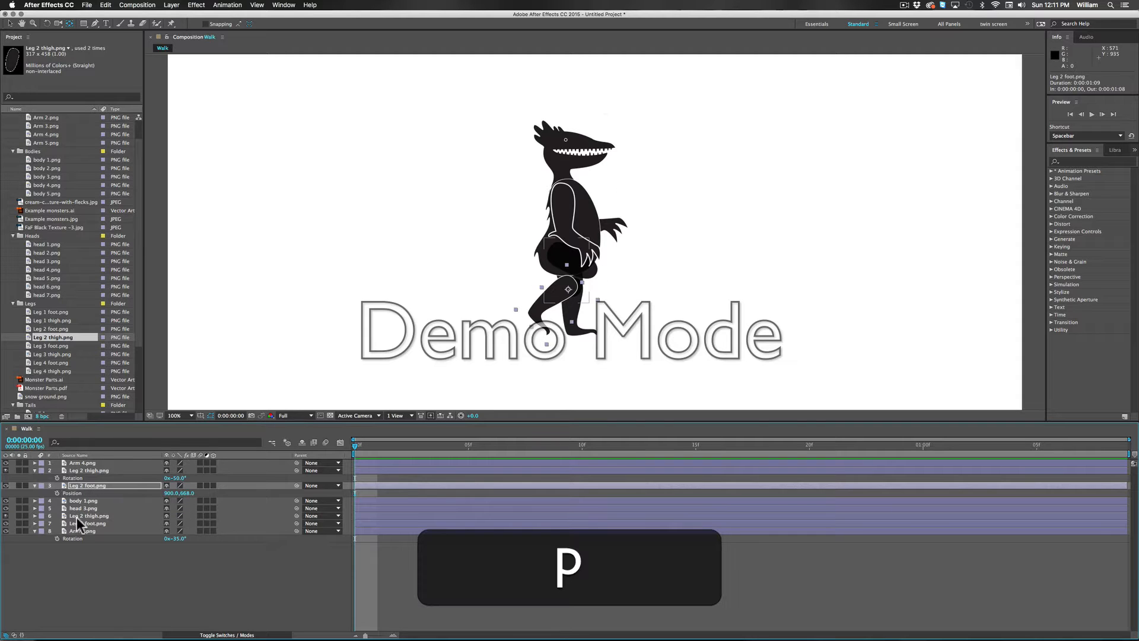
{"action": "left_click", "coordinate": [572, 289]}
{"action": "left_click", "coordinate": [567, 290]}
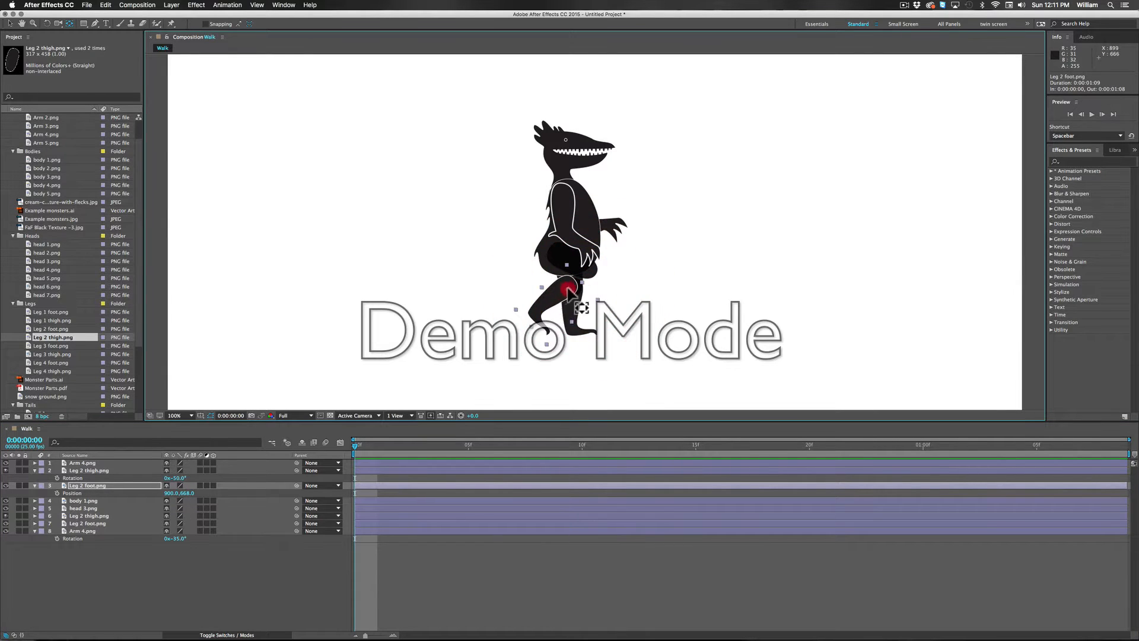
{"action": "left_click_drag", "start_coordinate": [562, 289], "coordinate": [556, 312]}
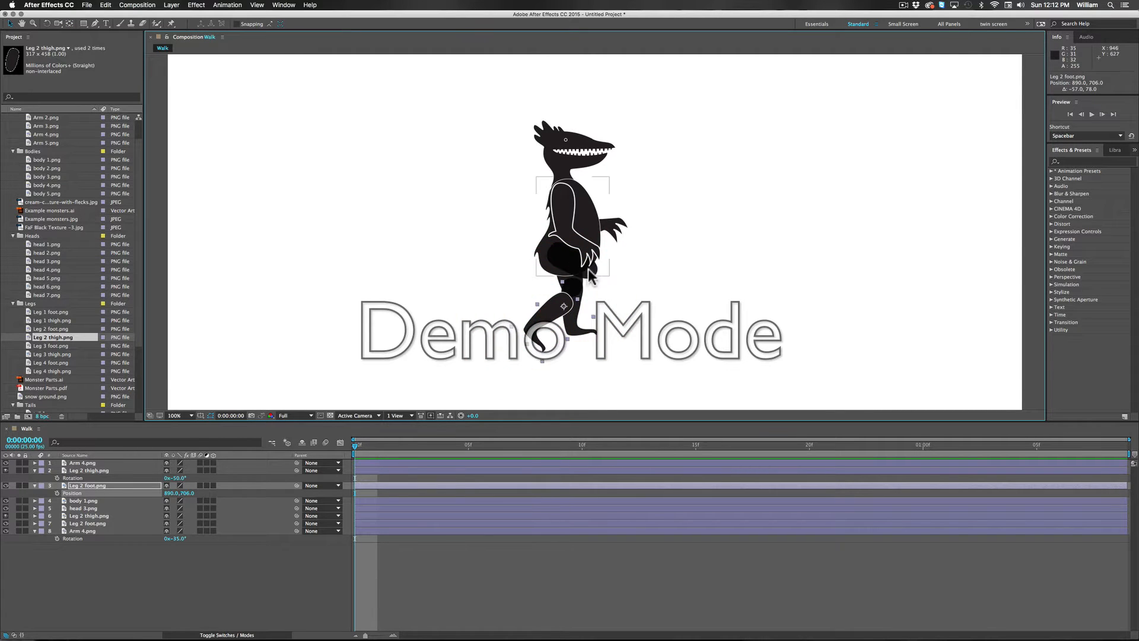
{"action": "left_click", "coordinate": [588, 263]}
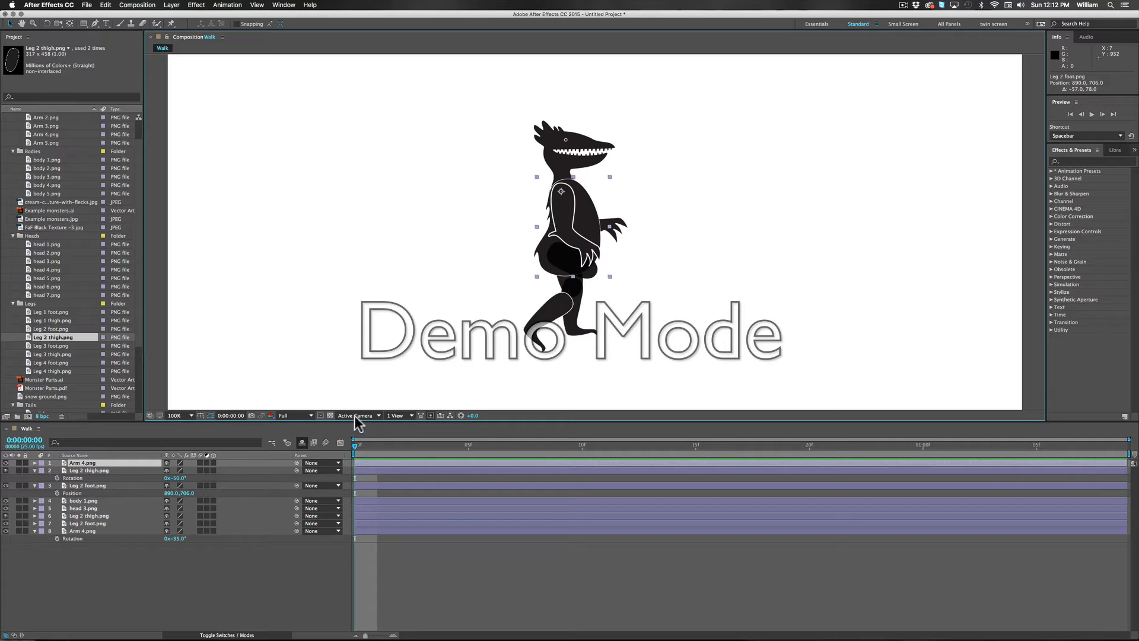
{"action": "left_click", "coordinate": [551, 313]}
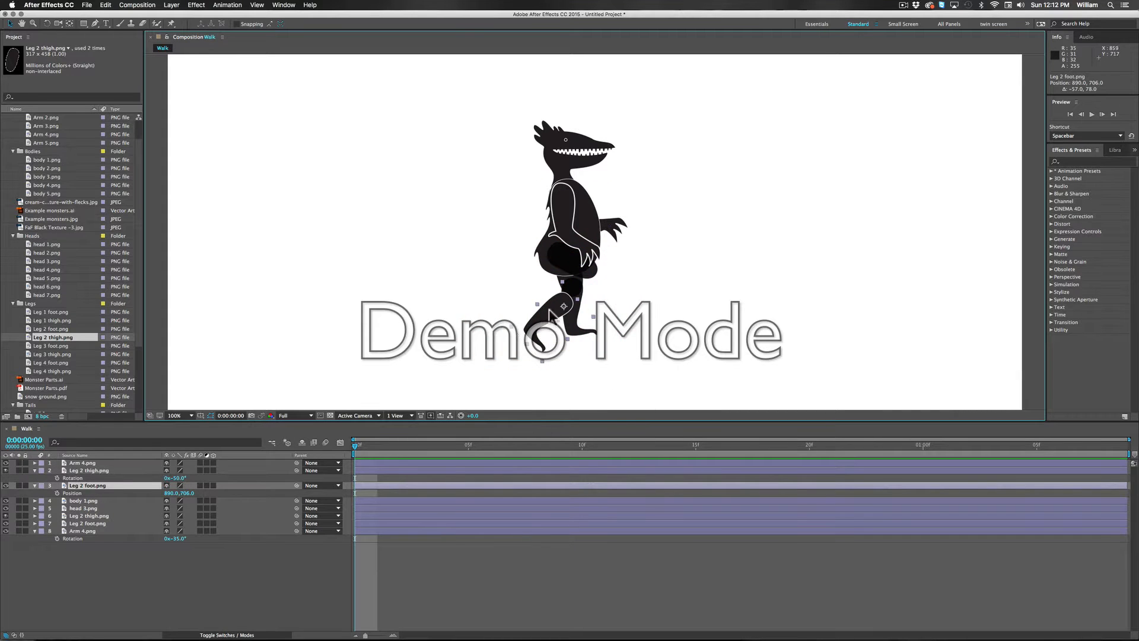
Step: Try another rotation of the front Leg 2 thigh.png layer, and undo the test rotations and the foot's move on the front leg
{"action": "left_click", "coordinate": [593, 286]}
{"action": "mouse_move", "coordinate": [175, 480]}
{"action": "left_mouse_down"}
{"action": "mouse_move", "coordinate": [234, 482]}
{"action": "mouse_move", "coordinate": [177, 483]}
{"action": "mouse_move", "coordinate": [172, 501]}
{"action": "left_mouse_up"}
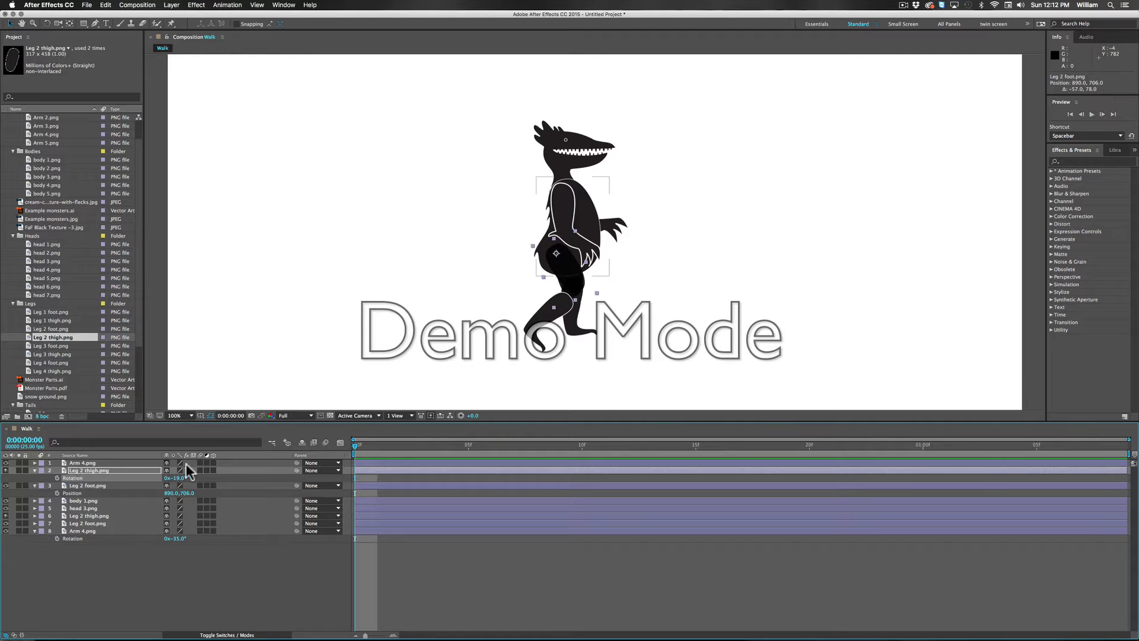
{"action": "key", "text": "super+z"}
{"action": "key", "text": "super+z"}
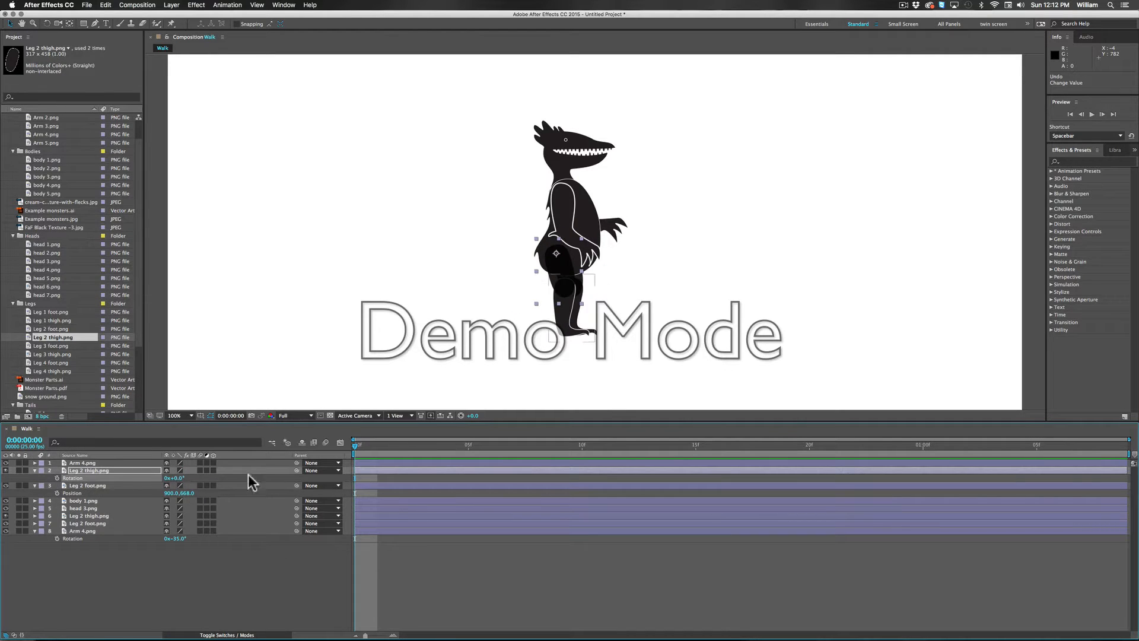
{"action": "left_click", "coordinate": [96, 469]}
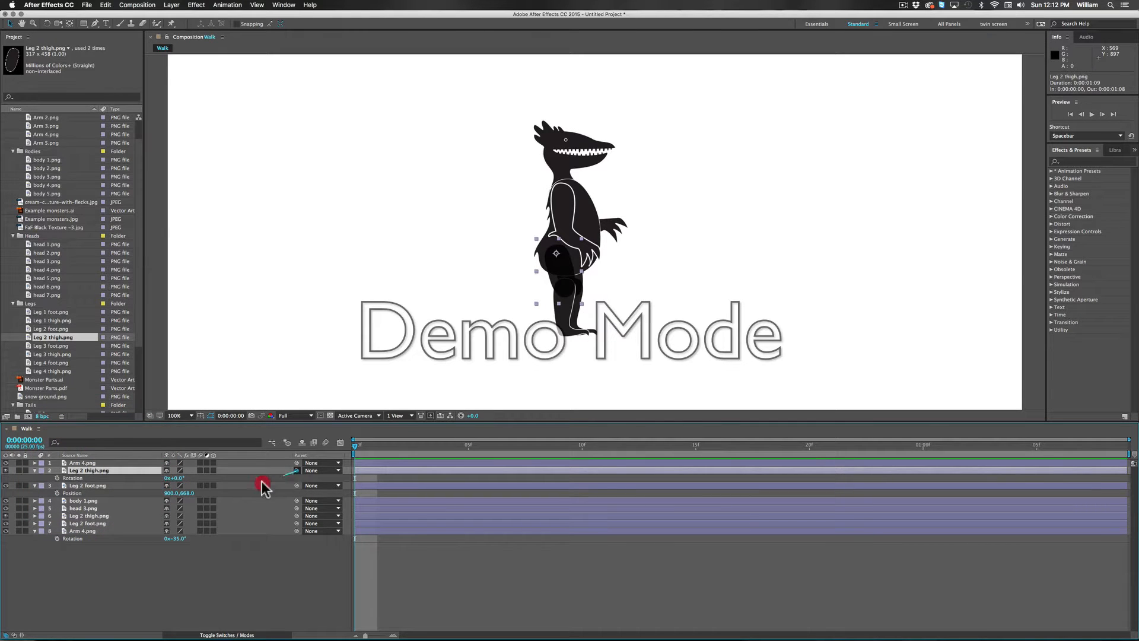
{"action": "left_click_drag", "start_coordinate": [262, 486], "coordinate": [100, 483]}
{"action": "left_click_drag", "start_coordinate": [297, 470], "coordinate": [90, 483]}
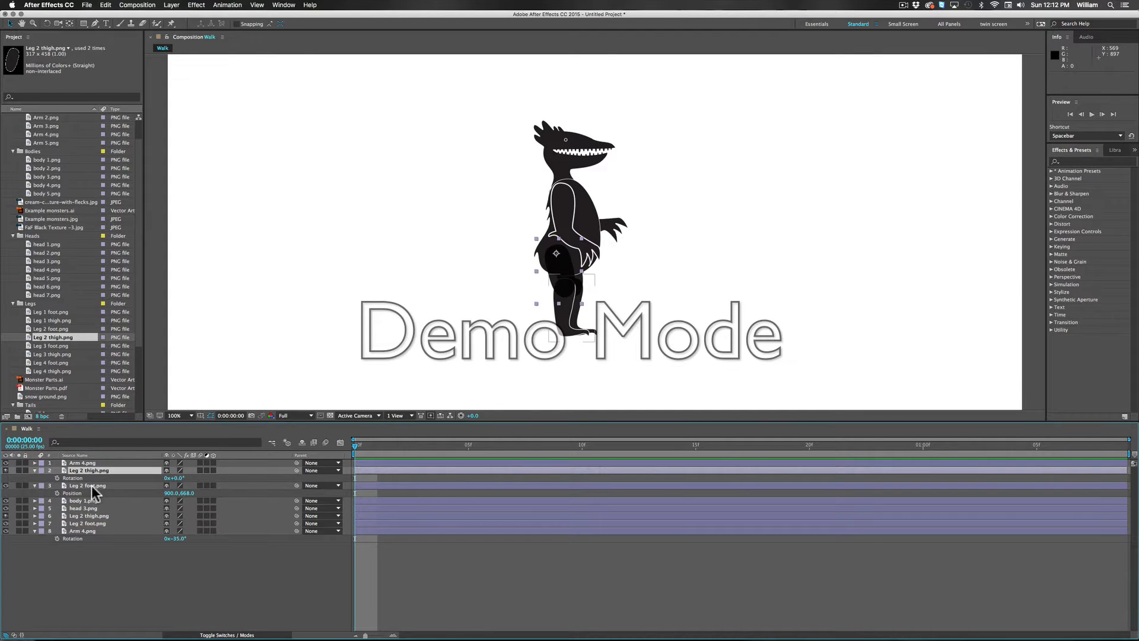
Step: Parent the front Leg 2 foot.png layer to the front Leg 2 thigh.png layer
{"action": "left_click", "coordinate": [92, 487]}
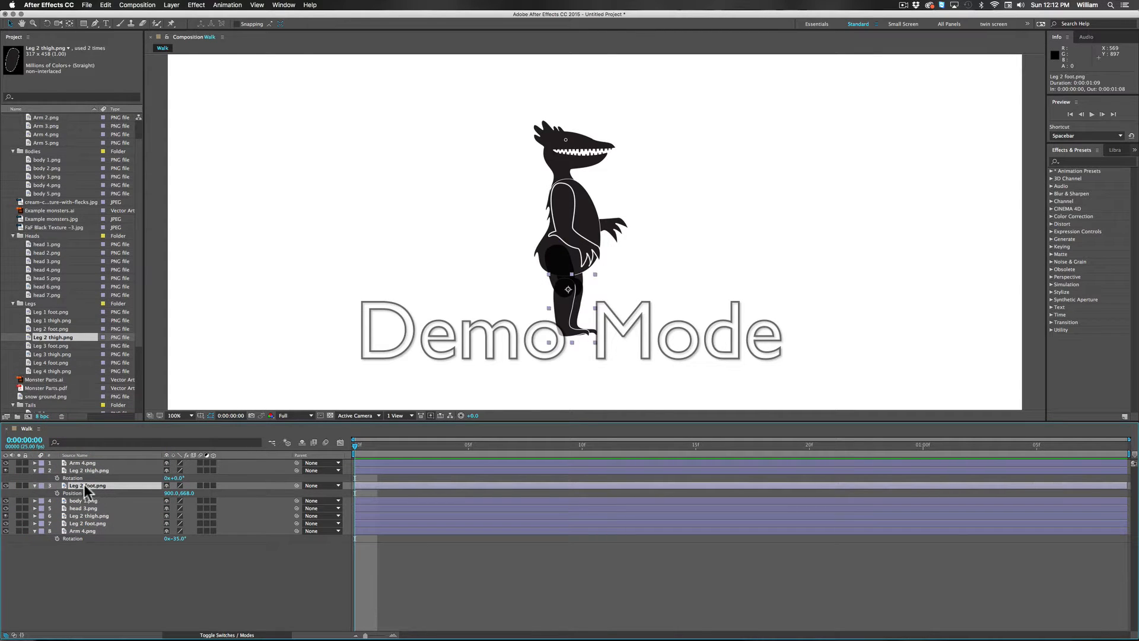
{"action": "left_click_drag", "start_coordinate": [296, 484], "coordinate": [90, 475]}
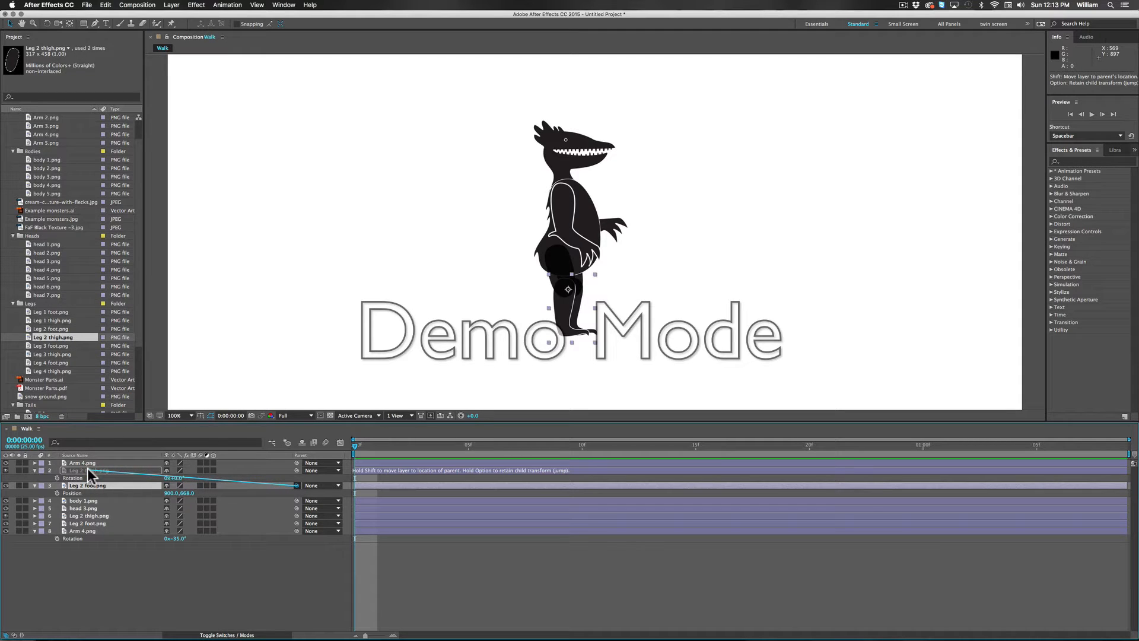
{"action": "left_click_drag", "start_coordinate": [87, 467], "coordinate": [87, 468]}
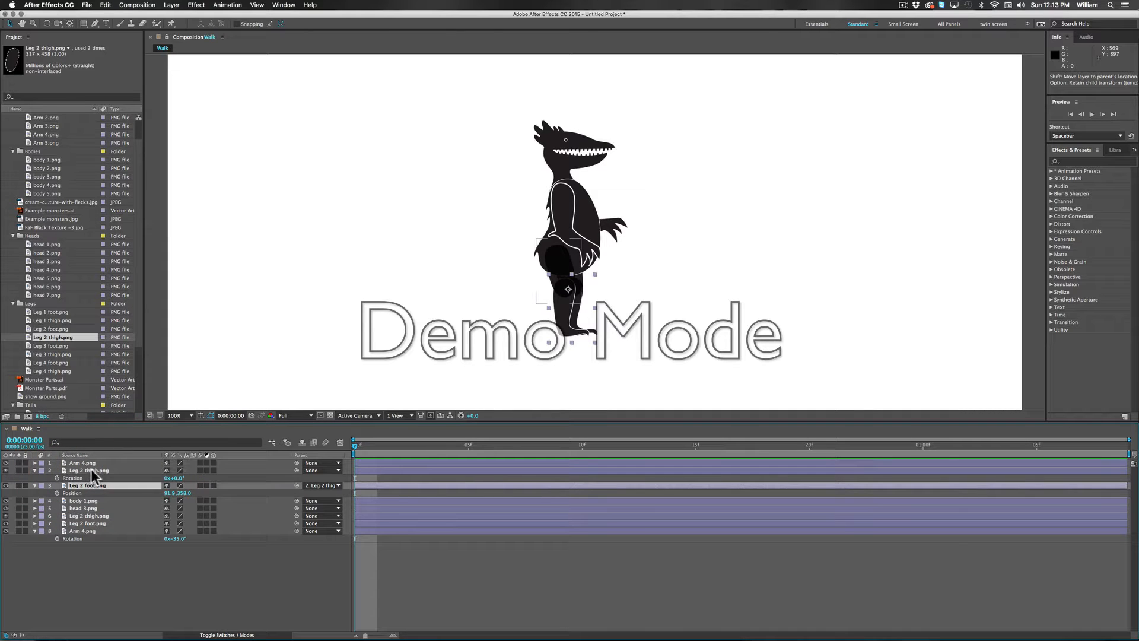
Step: Test the front leg's parenting by rotating the thigh to -71°, and try shifting the foot's position before undoing that shift
{"action": "left_click", "coordinate": [91, 470]}
{"action": "left_click_drag", "start_coordinate": [180, 483], "coordinate": [148, 479]}
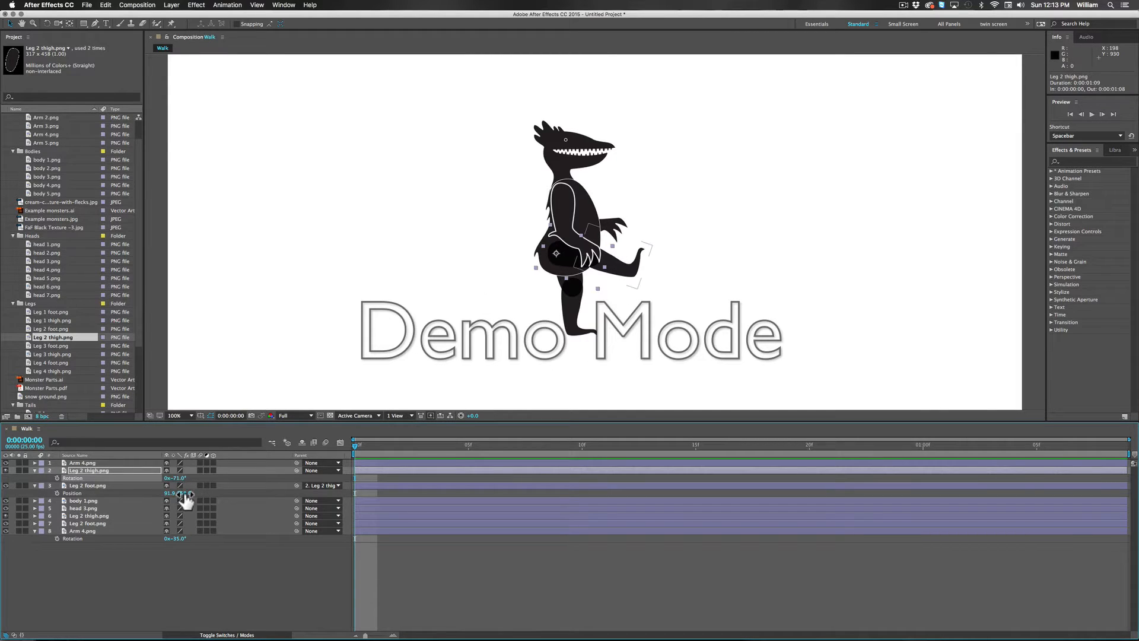
{"action": "left_click_drag", "start_coordinate": [184, 493], "coordinate": [206, 495]}
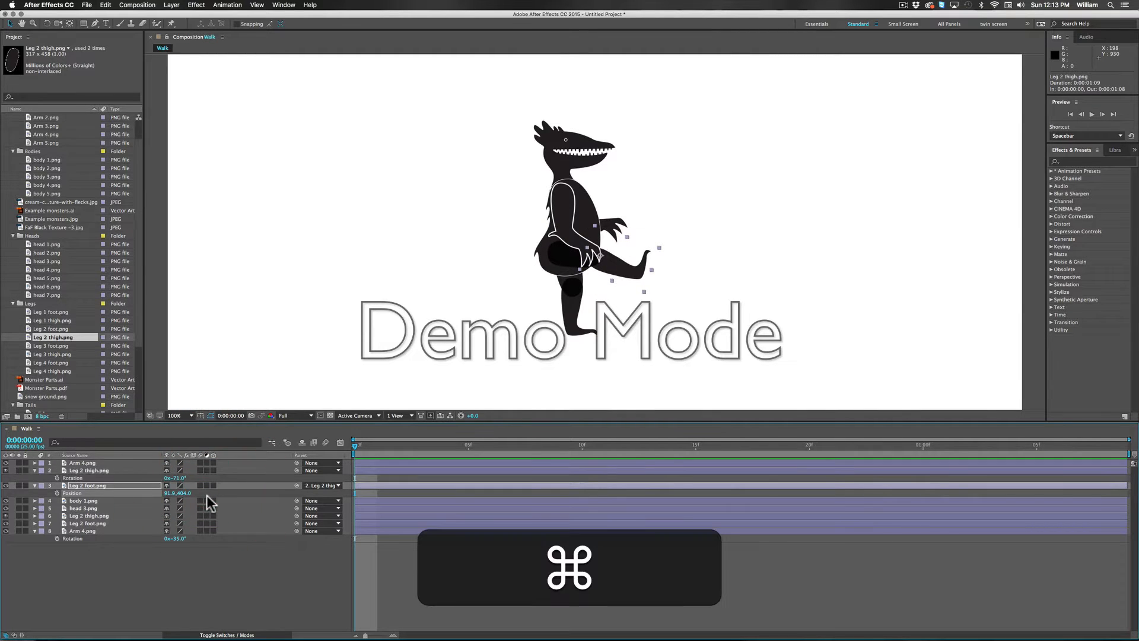
{"action": "key", "text": "super+z"}
Step: Pose the front leg by rotation, with Leg 2 foot.png at 4° and Leg 2 thigh.png at 24°
{"action": "left_click", "coordinate": [89, 485]}
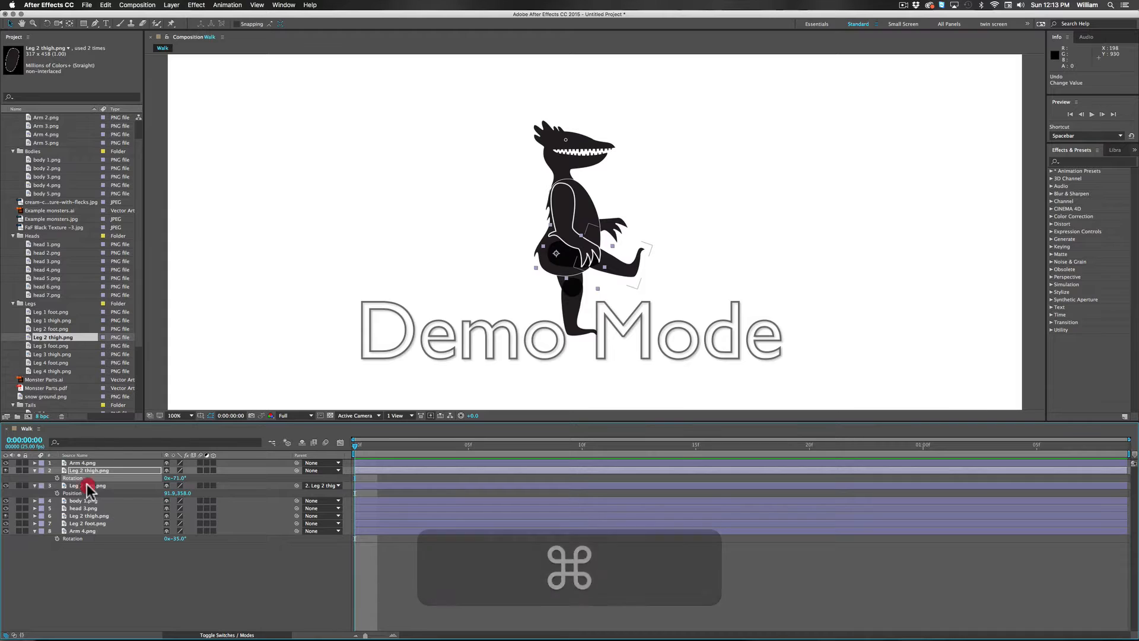
{"action": "key", "text": "r"}
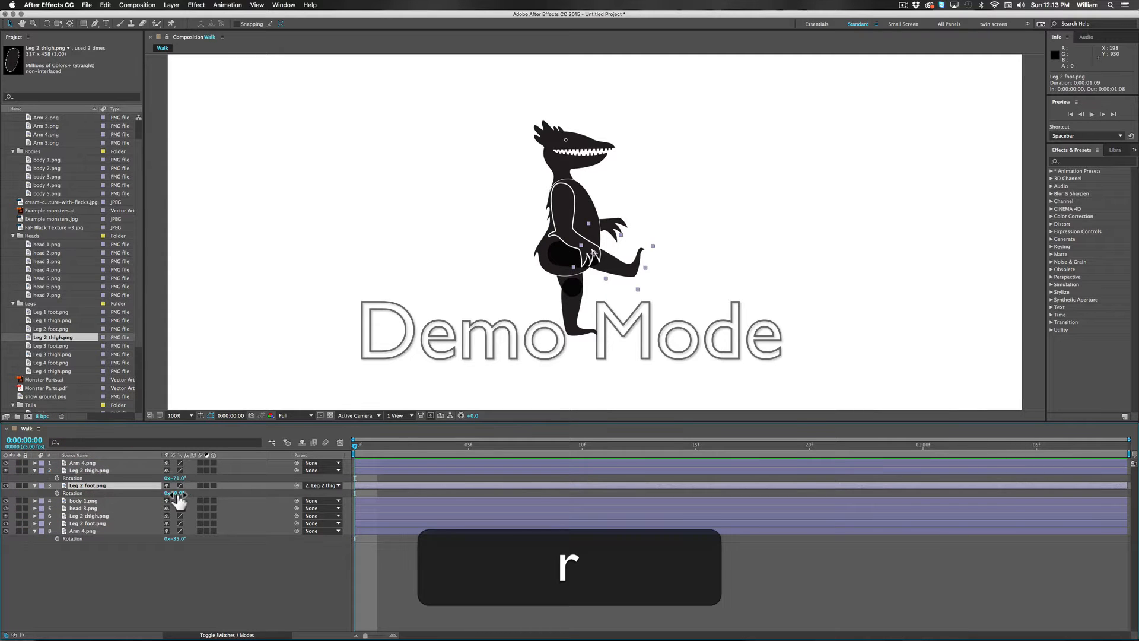
{"action": "left_click_drag", "start_coordinate": [178, 493], "coordinate": [204, 489]}
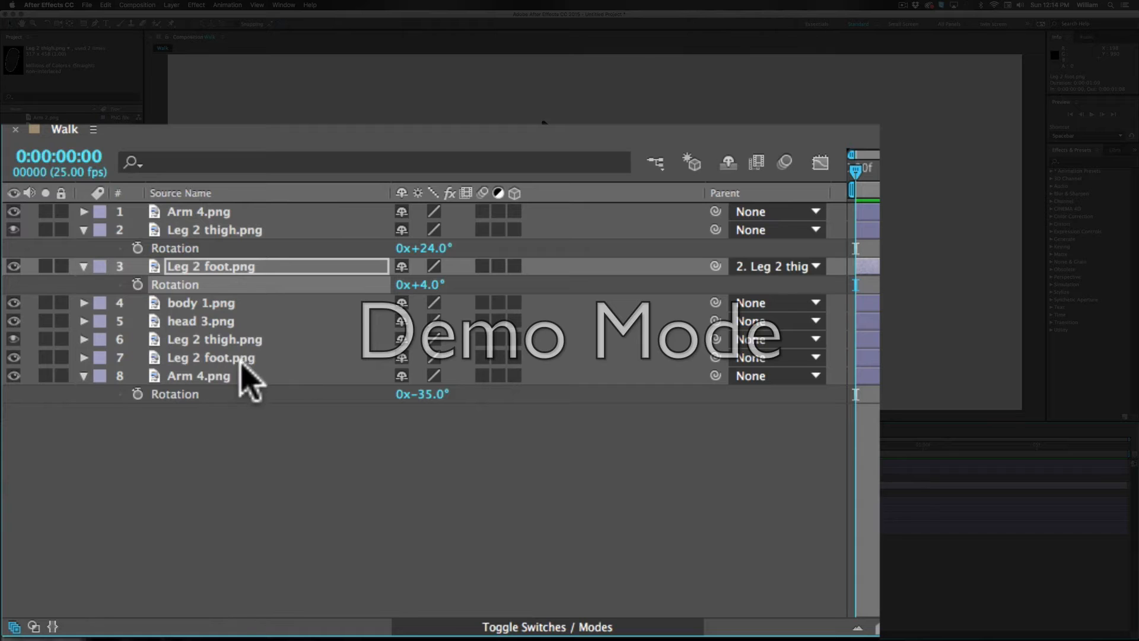
Step: Parent the rear Leg 2 foot.png layer to the rear Leg 2 thigh.png layer, and rotate that thigh to -60°
{"action": "left_click", "coordinate": [251, 357]}
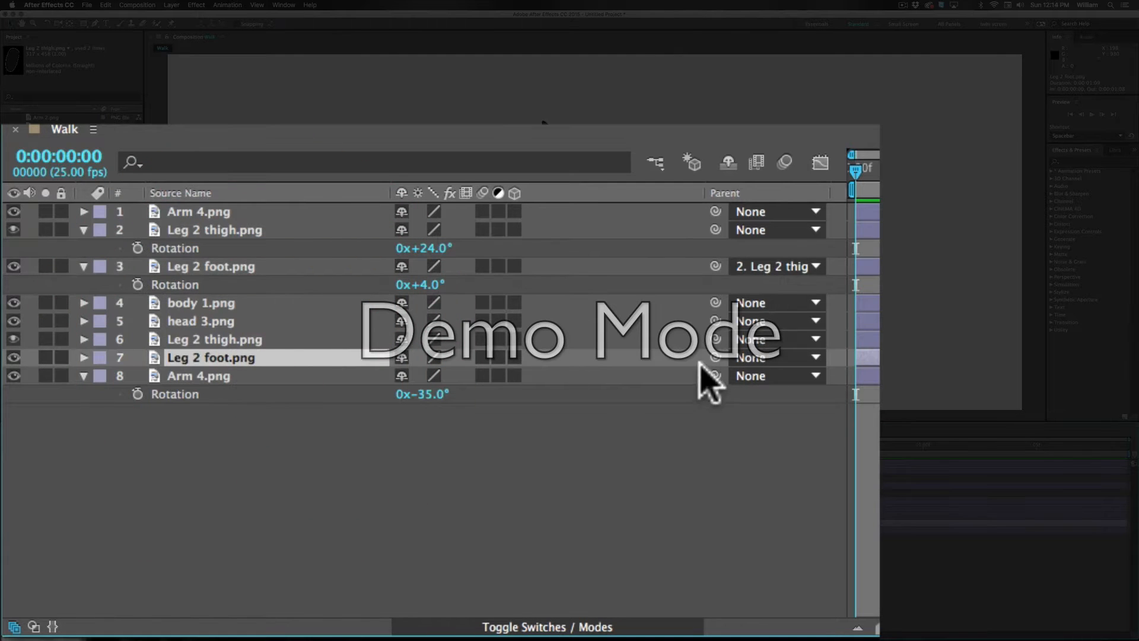
{"action": "left_click_drag", "start_coordinate": [715, 358], "coordinate": [219, 339]}
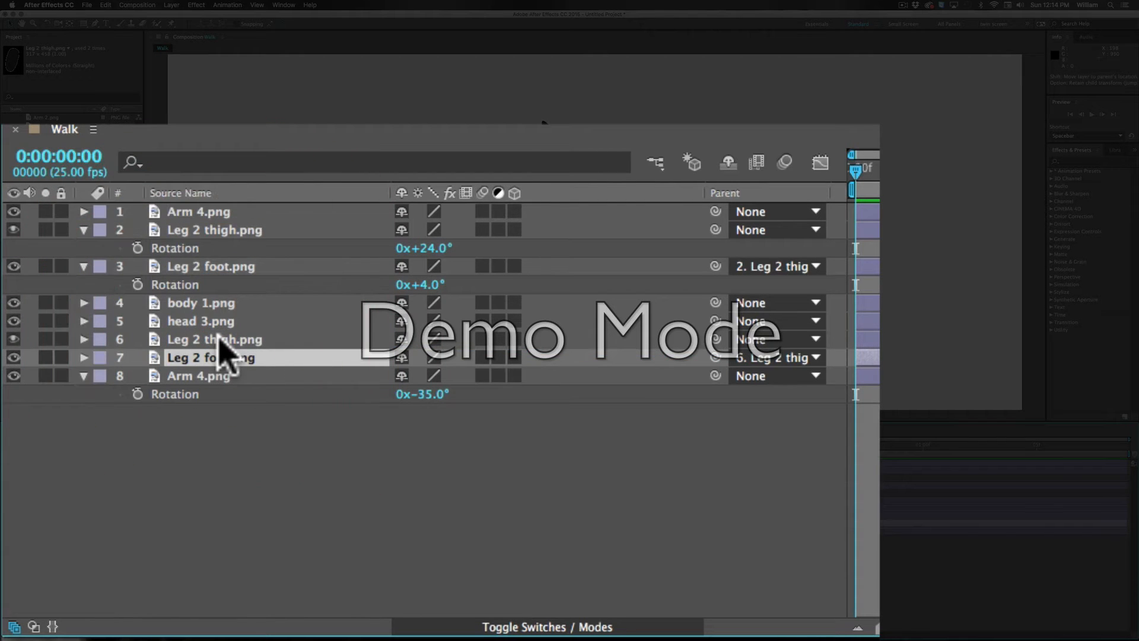
{"action": "left_click", "coordinate": [219, 340]}
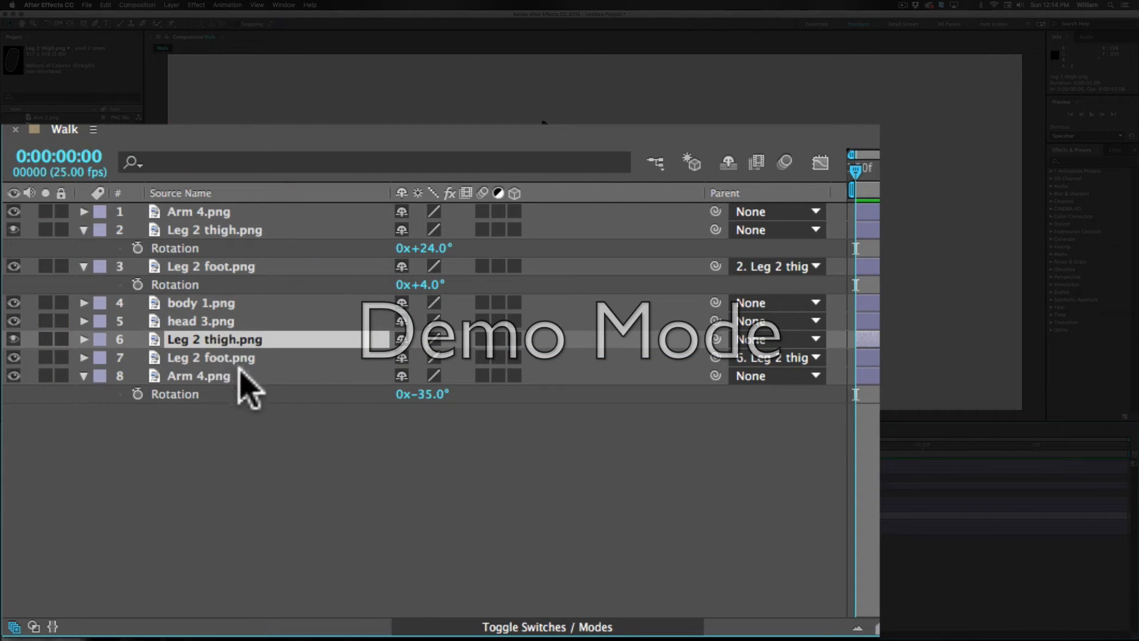
{"action": "key", "text": "r"}
{"action": "left_click_drag", "start_coordinate": [428, 357], "coordinate": [358, 359]}
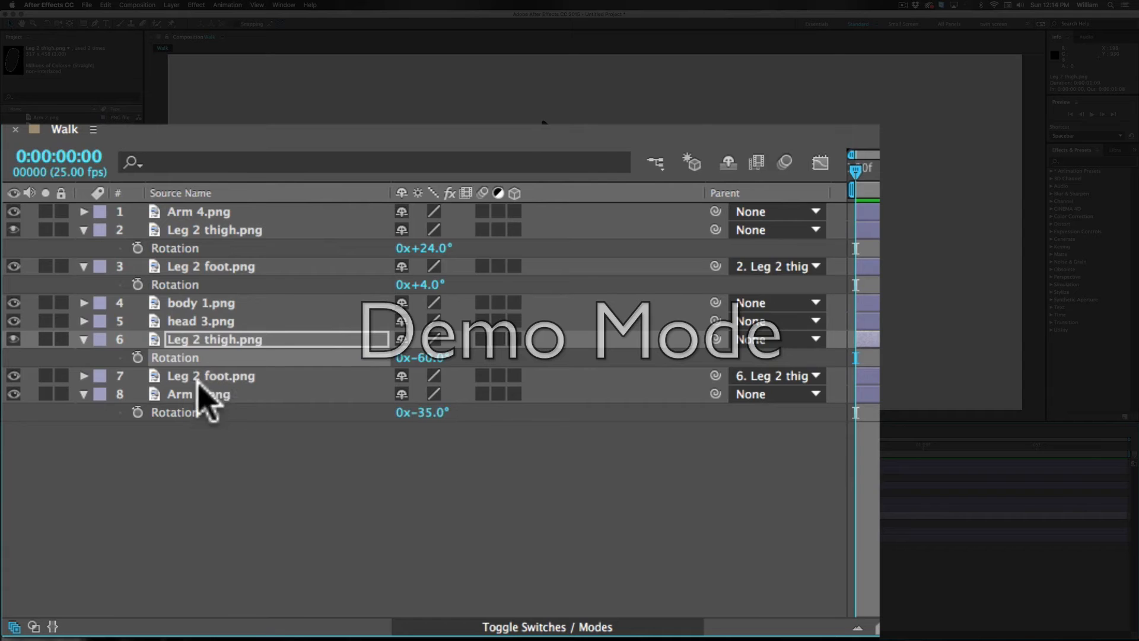
Step: Rotate the rear Leg 2 foot.png layer around the knee to -84°
{"action": "left_click", "coordinate": [214, 378]}
{"action": "key", "text": "r"}
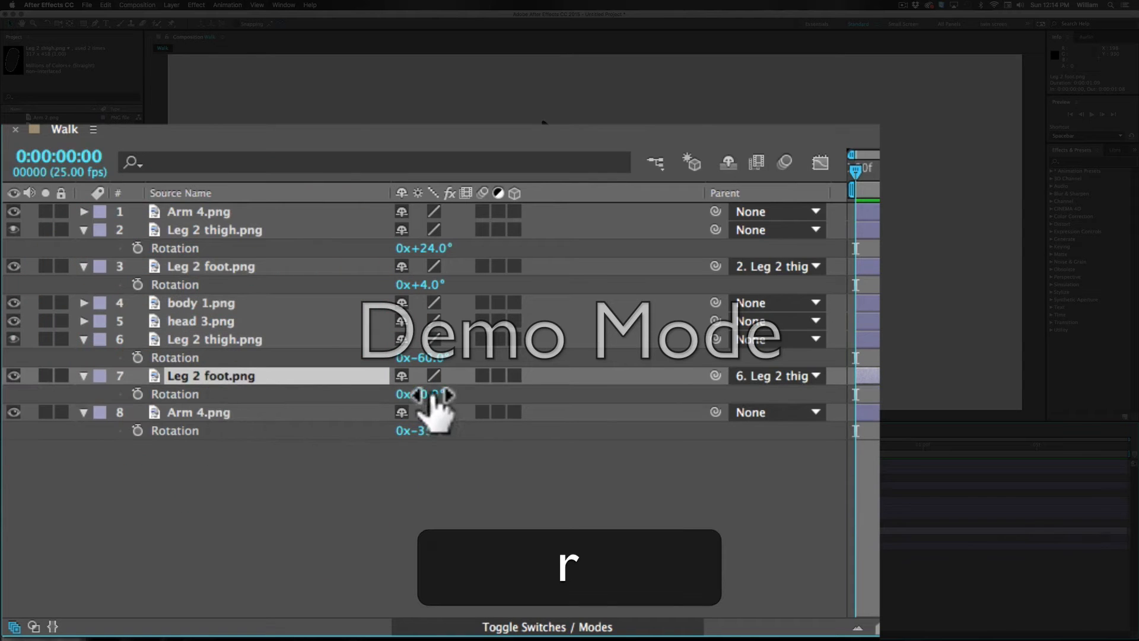
{"action": "left_click_drag", "start_coordinate": [439, 394], "coordinate": [337, 394]}
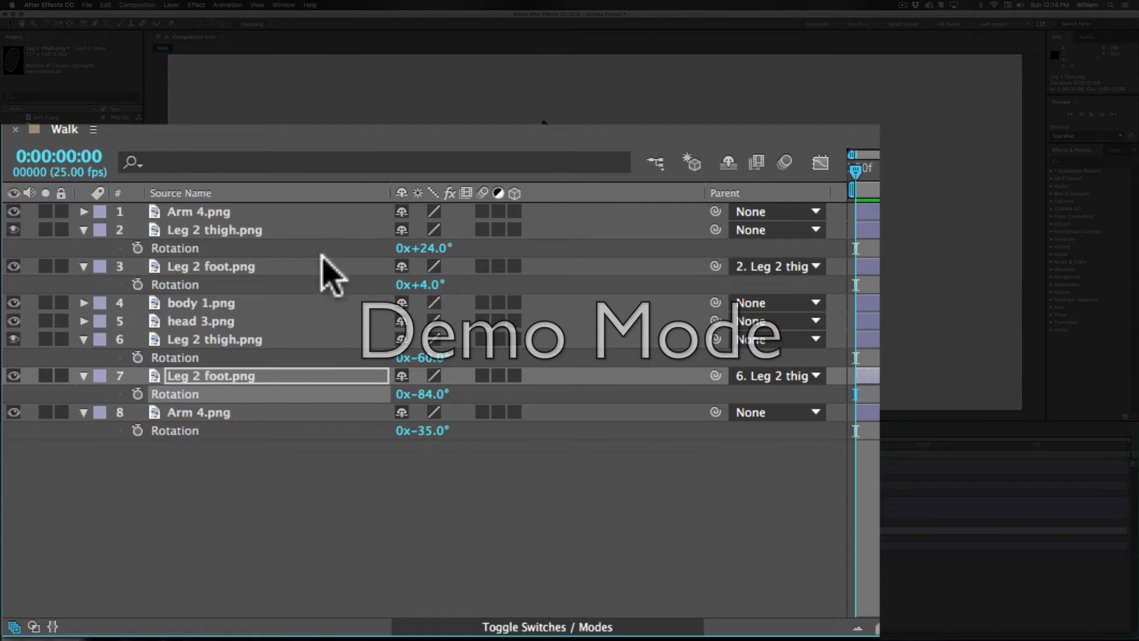
Step: Rotate the front Arm 4.png layer around the shoulder to 67°
{"action": "left_click", "coordinate": [221, 212]}
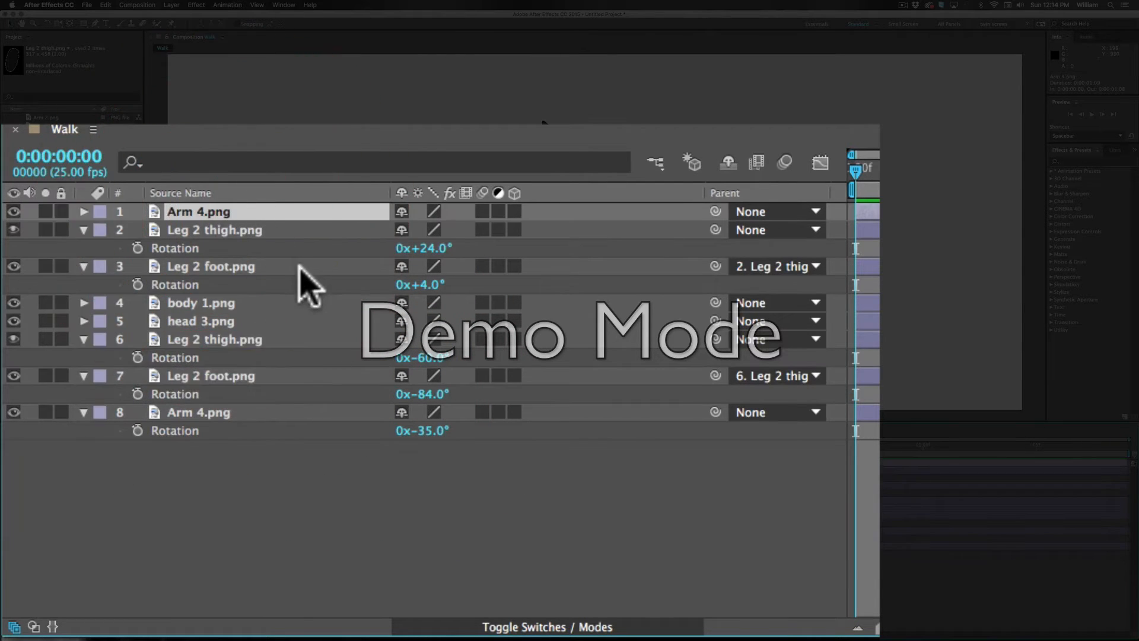
{"action": "key", "text": "r"}
{"action": "left_click_drag", "start_coordinate": [423, 230], "coordinate": [504, 222]}
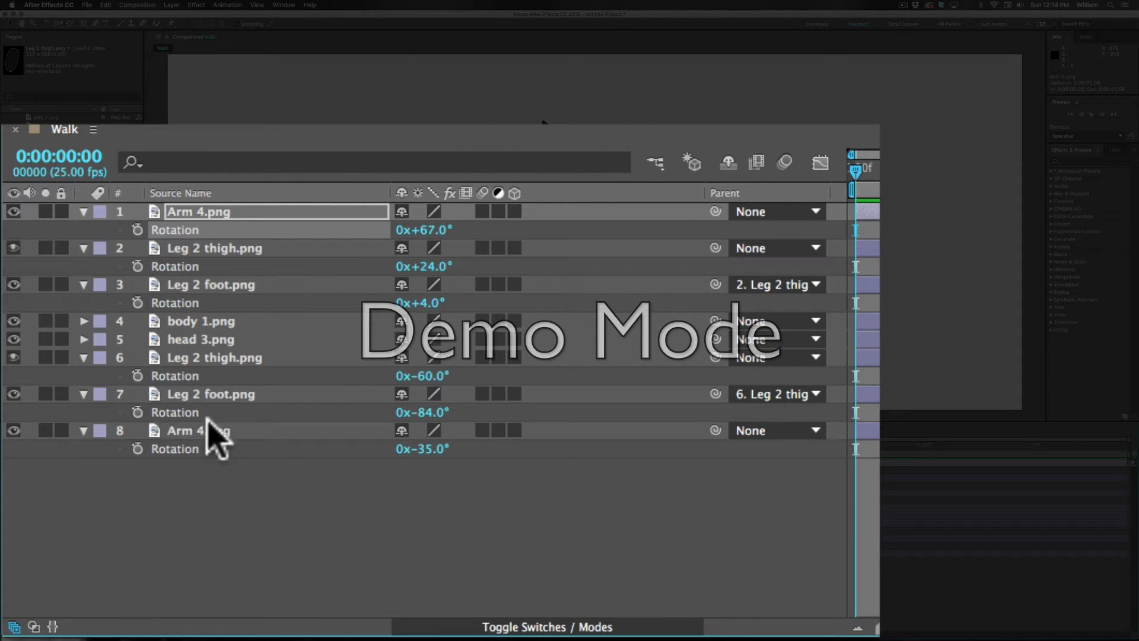
Step: Parent the rear Leg 2 thigh.png, head 3.png, front Leg 2 thigh.png and front Arm 4.png layers to body 1.png
{"action": "left_click", "coordinate": [200, 359]}
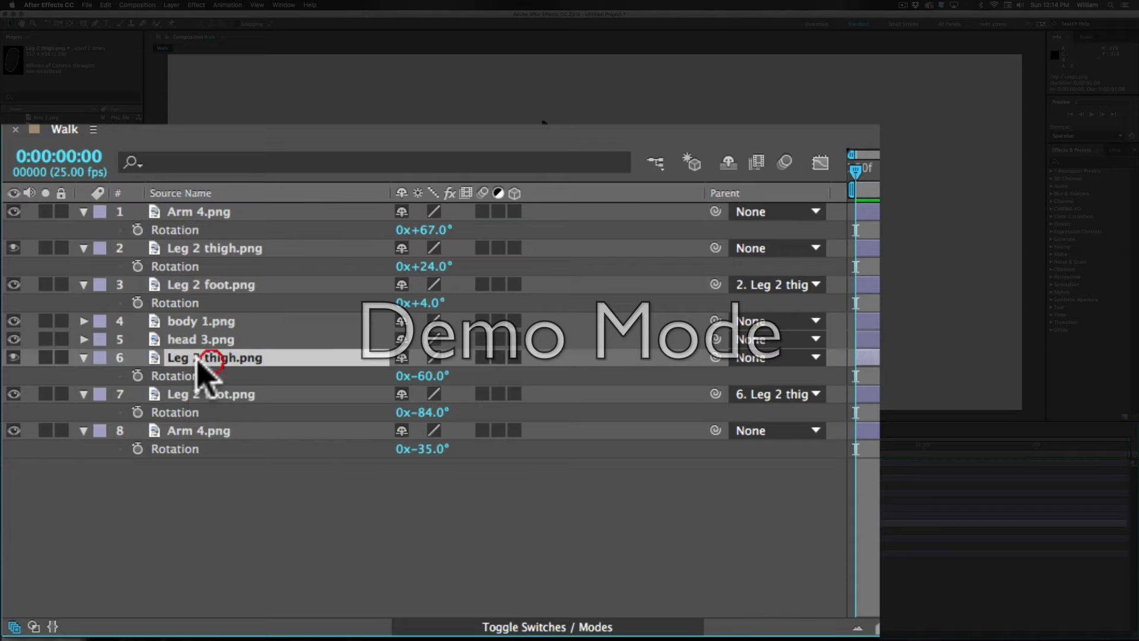
{"action": "left_click_drag", "start_coordinate": [718, 356], "coordinate": [198, 325]}
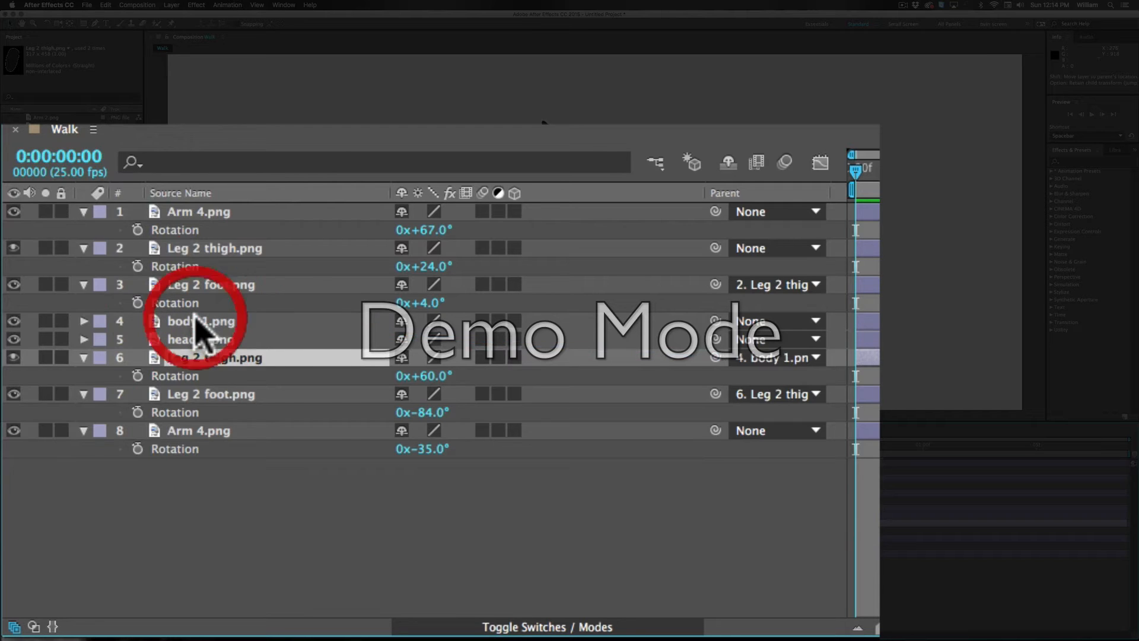
{"action": "left_click", "coordinate": [217, 339]}
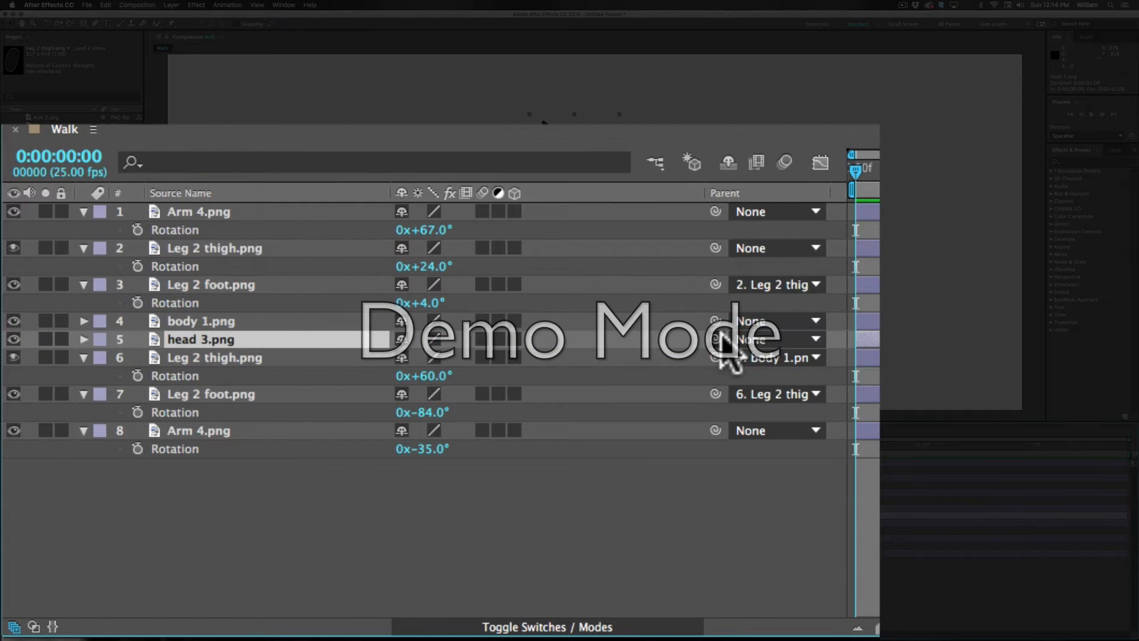
{"action": "left_click_drag", "start_coordinate": [716, 338], "coordinate": [200, 324]}
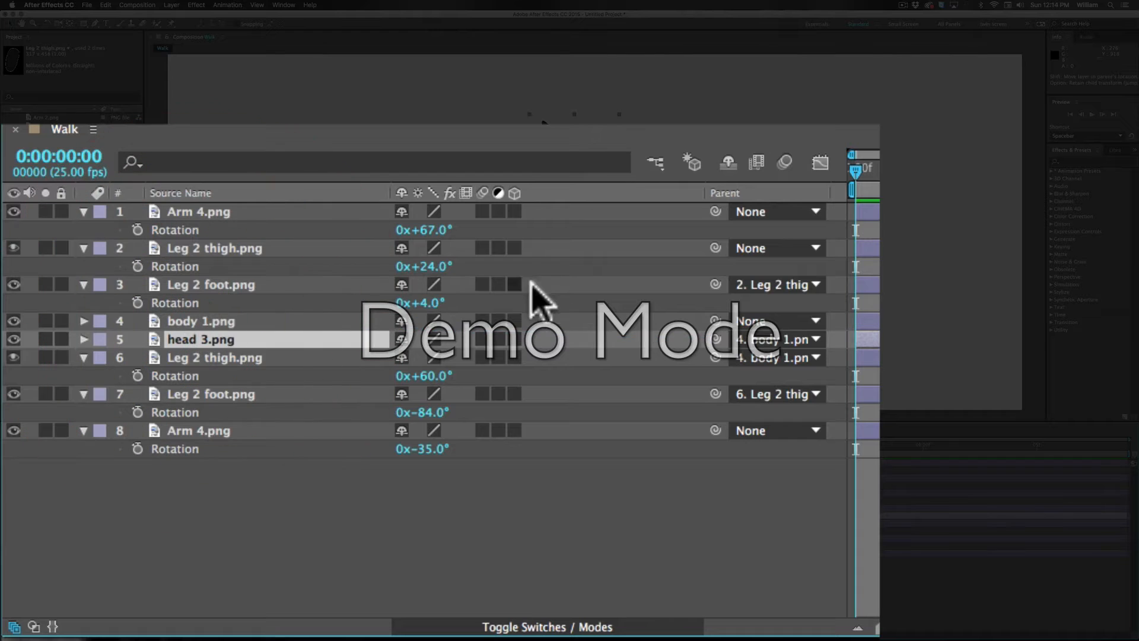
{"action": "left_click", "coordinate": [249, 255]}
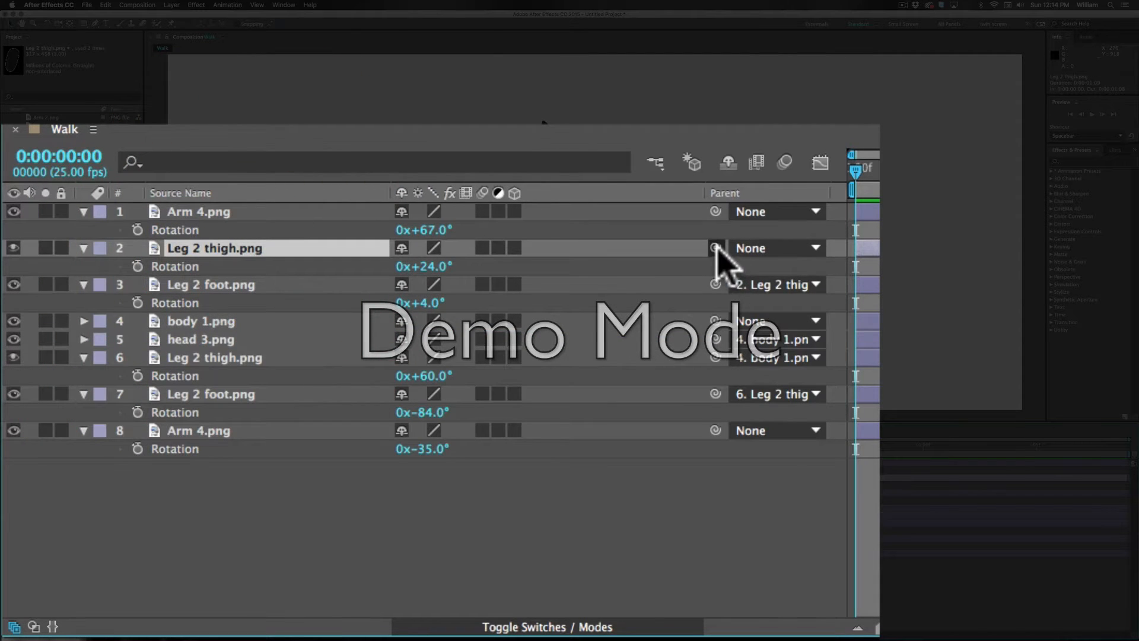
{"action": "left_click_drag", "start_coordinate": [715, 248], "coordinate": [250, 325]}
{"action": "left_click", "coordinate": [653, 217]}
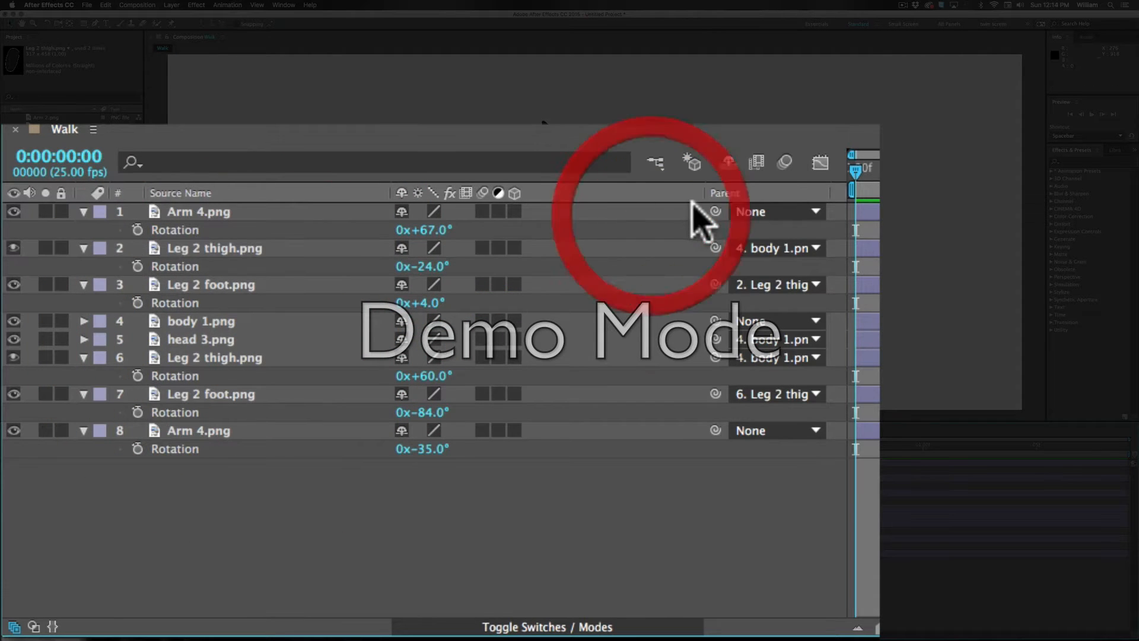
{"action": "left_click_drag", "start_coordinate": [716, 212], "coordinate": [211, 321]}
Step: Test the rig by moving body 1.png horizontally to an X position of 586.9, and undo the move
{"action": "left_click", "coordinate": [193, 321]}
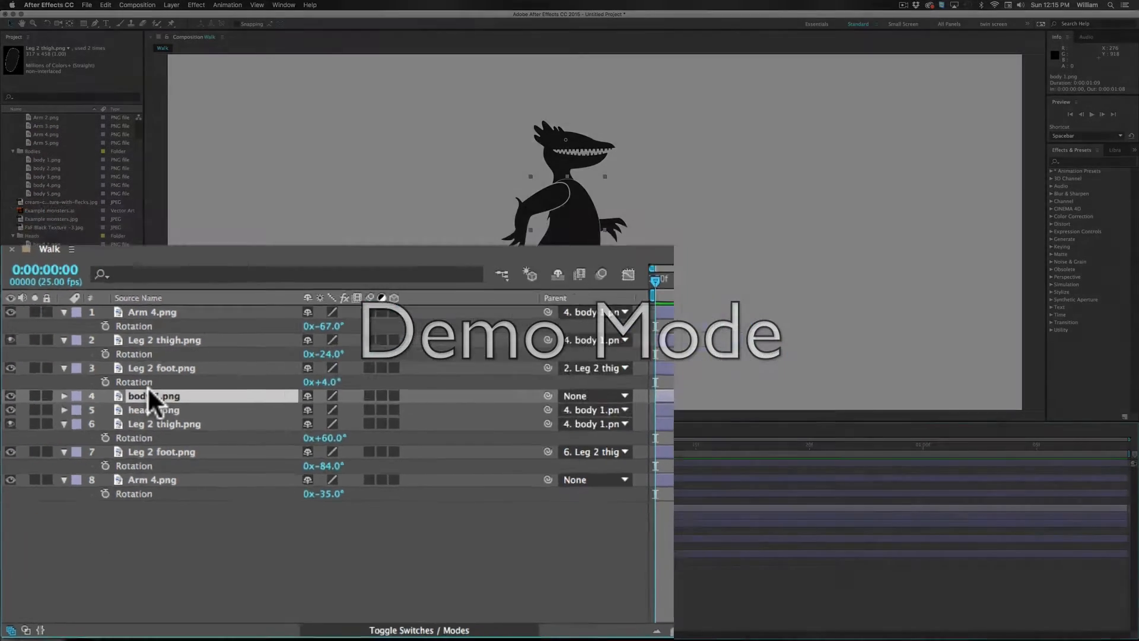
{"action": "key", "text": "p"}
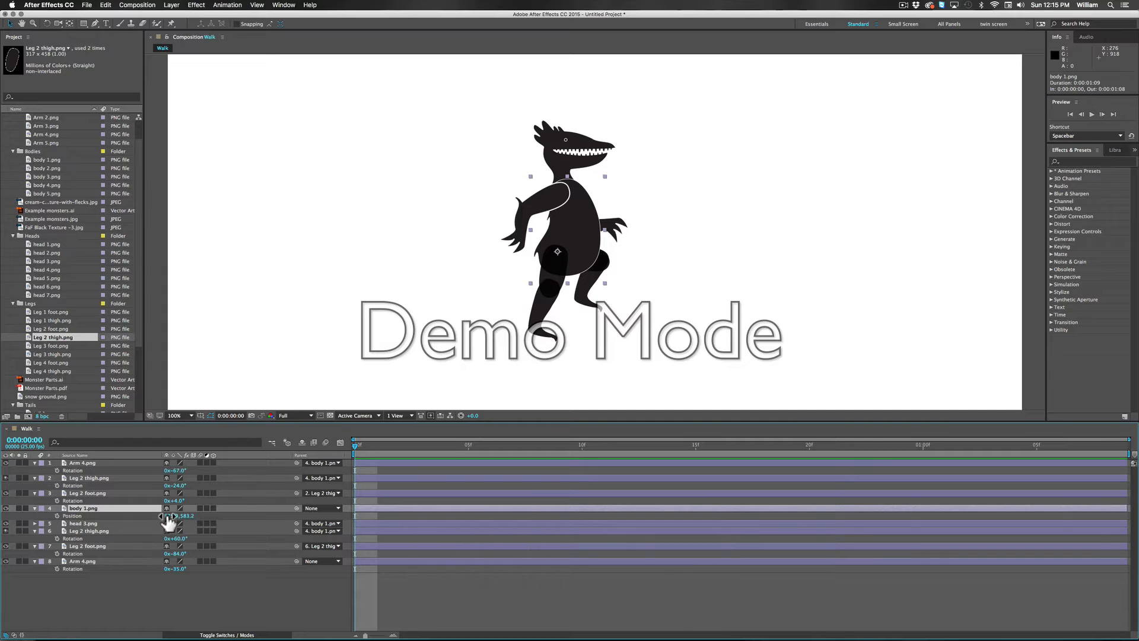
{"action": "left_click_drag", "start_coordinate": [169, 516], "coordinate": [38, 516]}
{"action": "left_click", "coordinate": [64, 516]}
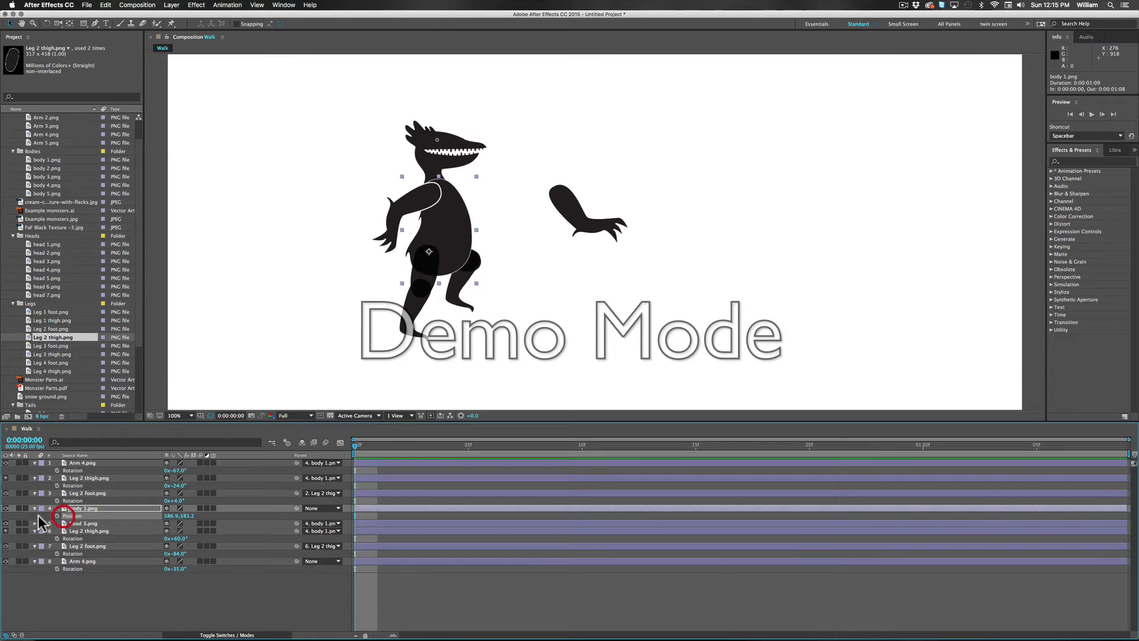
{"action": "key", "text": "super+z"}
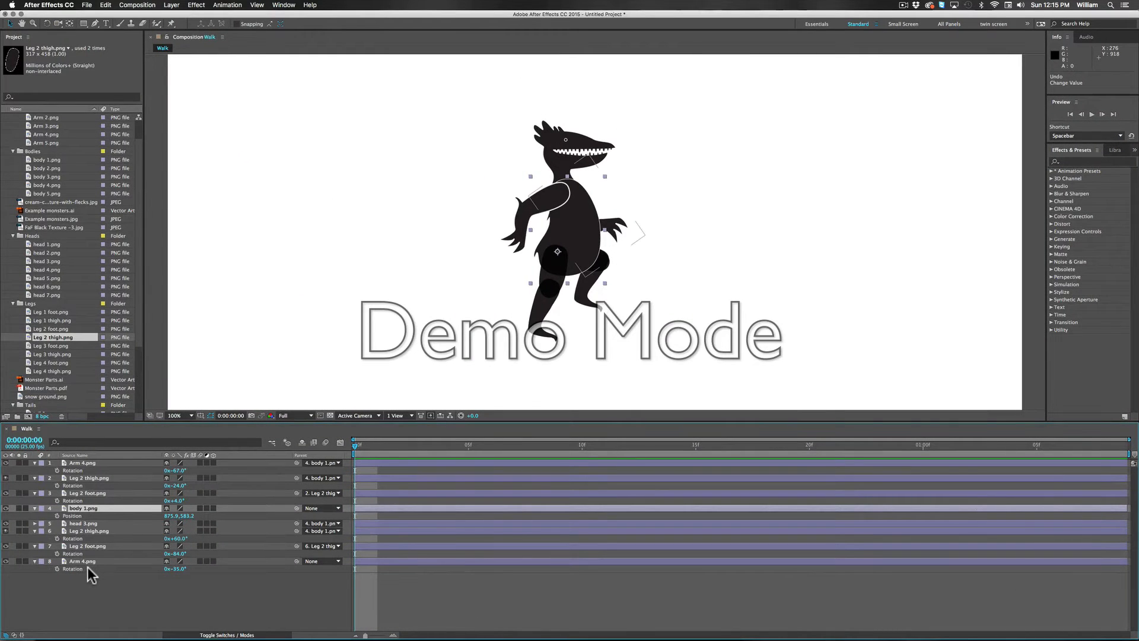
Step: Parent the rear Arm 4.png layer to body 1.png and test the link by shifting the body's position
{"action": "left_click", "coordinate": [80, 562]}
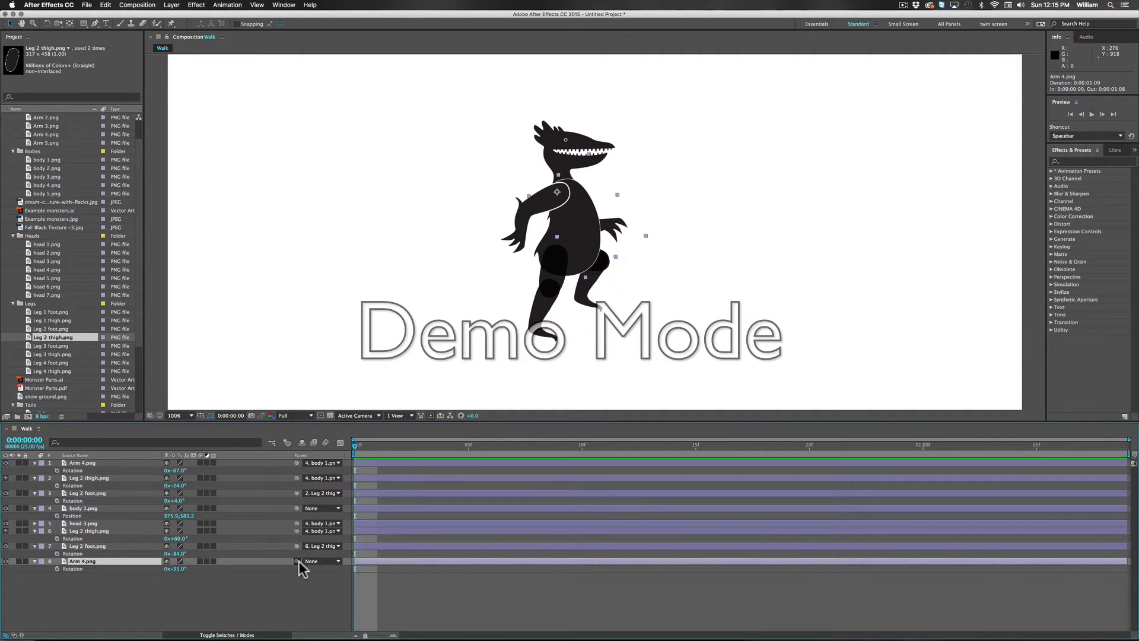
{"action": "left_click_drag", "start_coordinate": [296, 561], "coordinate": [70, 510]}
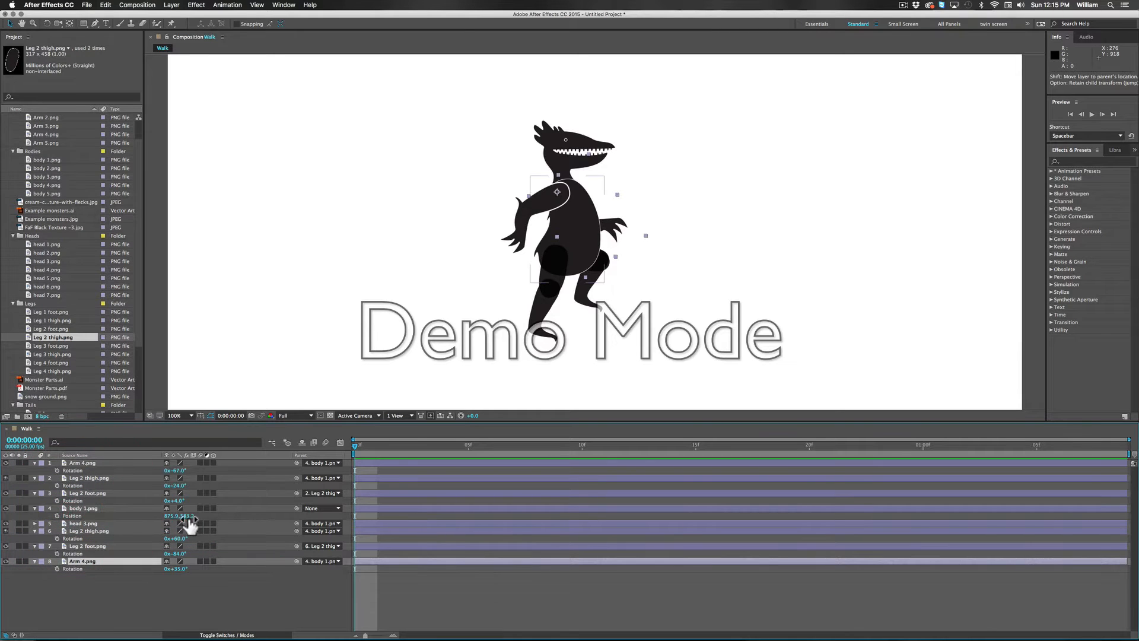
{"action": "left_click_drag", "start_coordinate": [187, 522], "coordinate": [160, 515]}
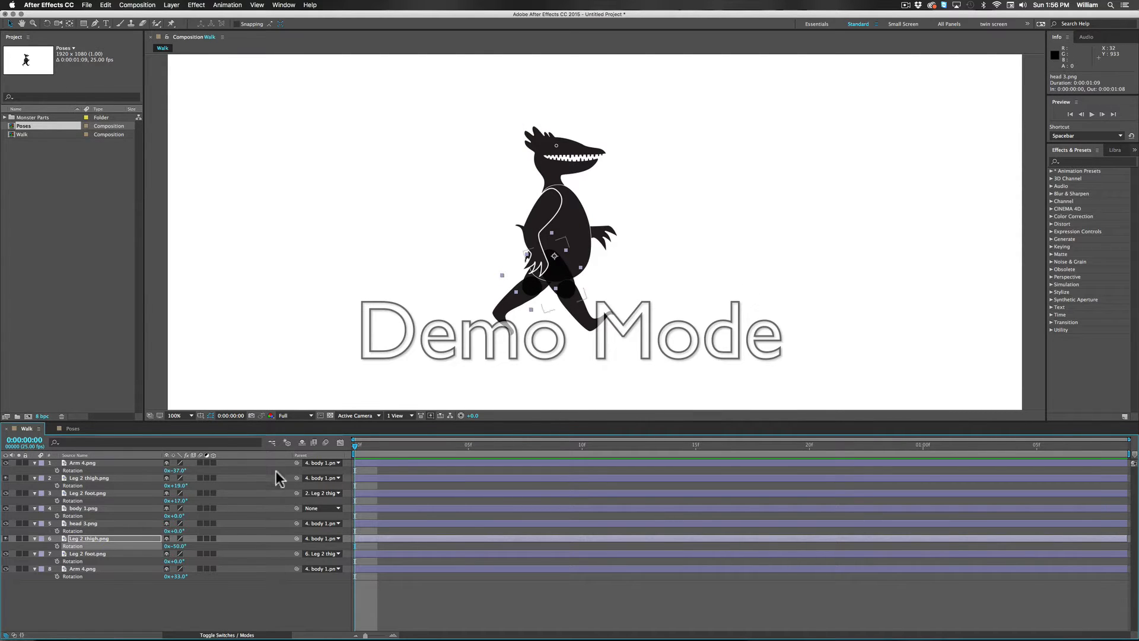
Step: Open the Poses composition and step through its pose markers 1 to 4 to examine the walk poses
{"action": "mouse_move", "coordinate": [354, 445]}
{"action": "left_mouse_down"}
{"action": "mouse_move", "coordinate": [381, 447]}
{"action": "mouse_move", "coordinate": [336, 445]}
{"action": "left_mouse_up"}
{"action": "left_click", "coordinate": [73, 429]}
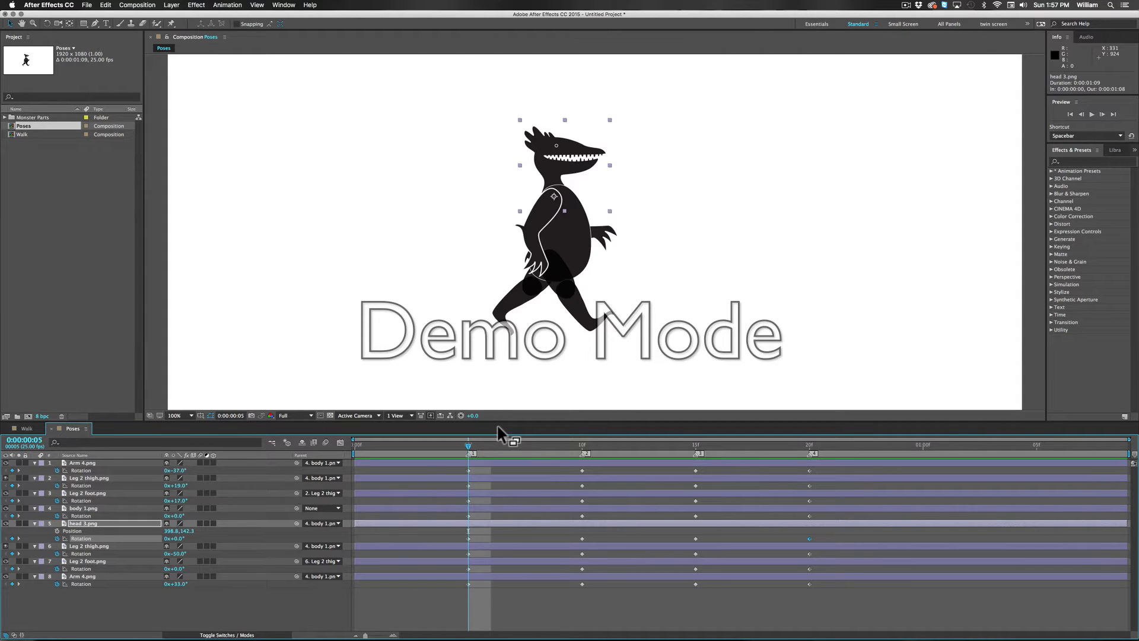
{"action": "key", "text": "2"}
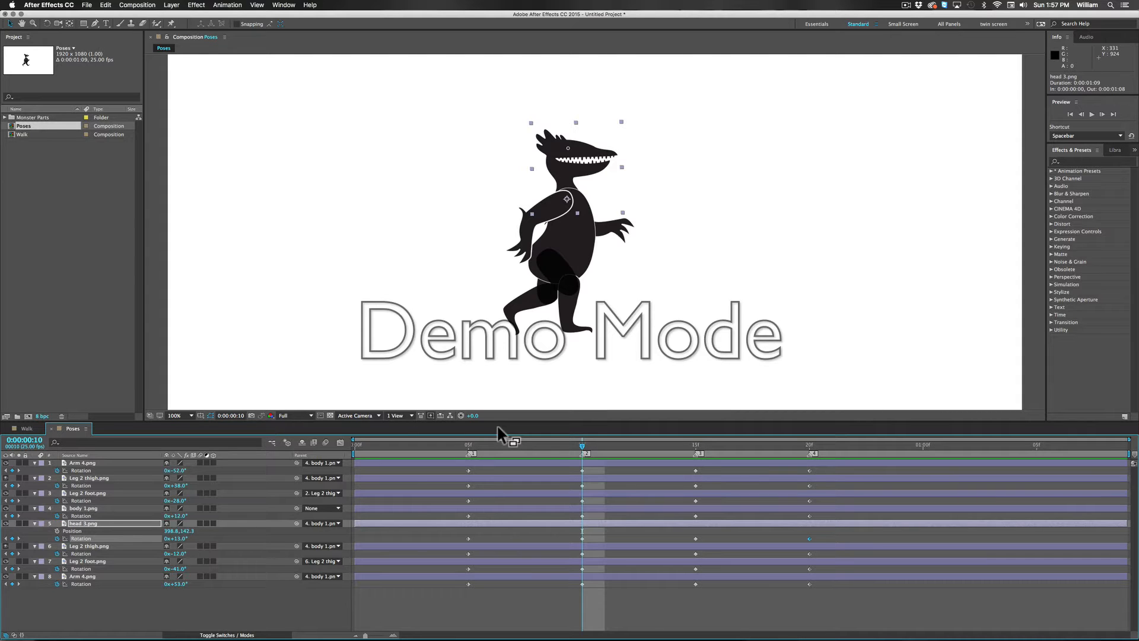
{"action": "key", "text": "3"}
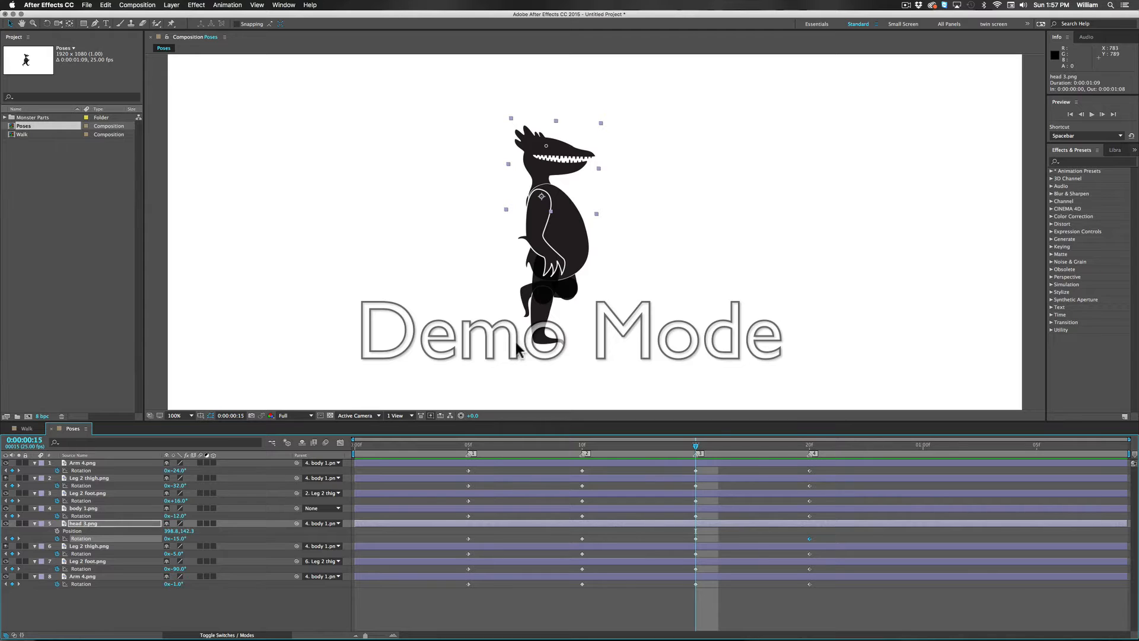
{"action": "key", "text": "4"}
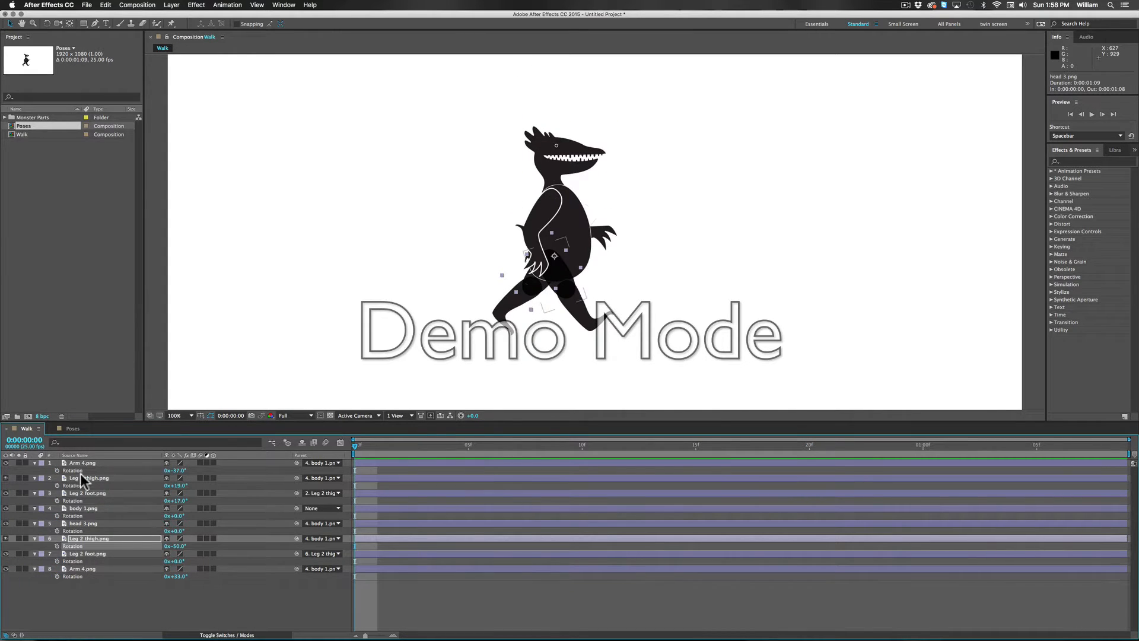
Step: In the Walk composition, start rotation keyframes at frame 0 for the front Arm 4.png, both thighs, both feet, head 3.png and body 1.png
{"action": "left_click", "coordinate": [362, 446]}
{"action": "left_click_drag", "start_coordinate": [361, 445], "coordinate": [327, 444]}
{"action": "left_click", "coordinate": [57, 469]}
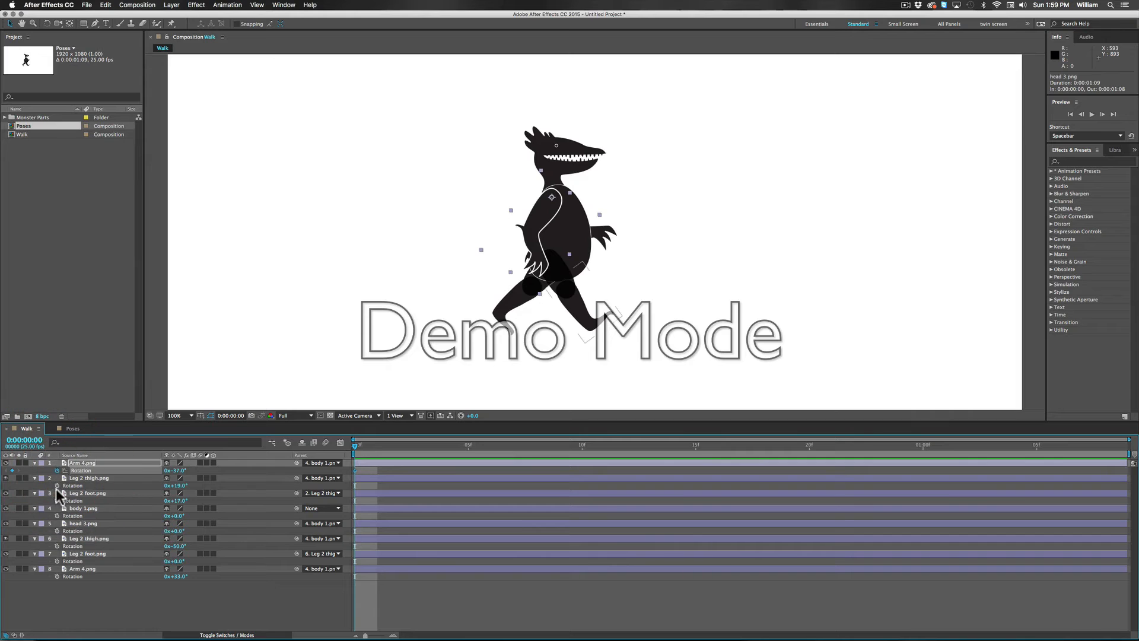
{"action": "left_click", "coordinate": [56, 485]}
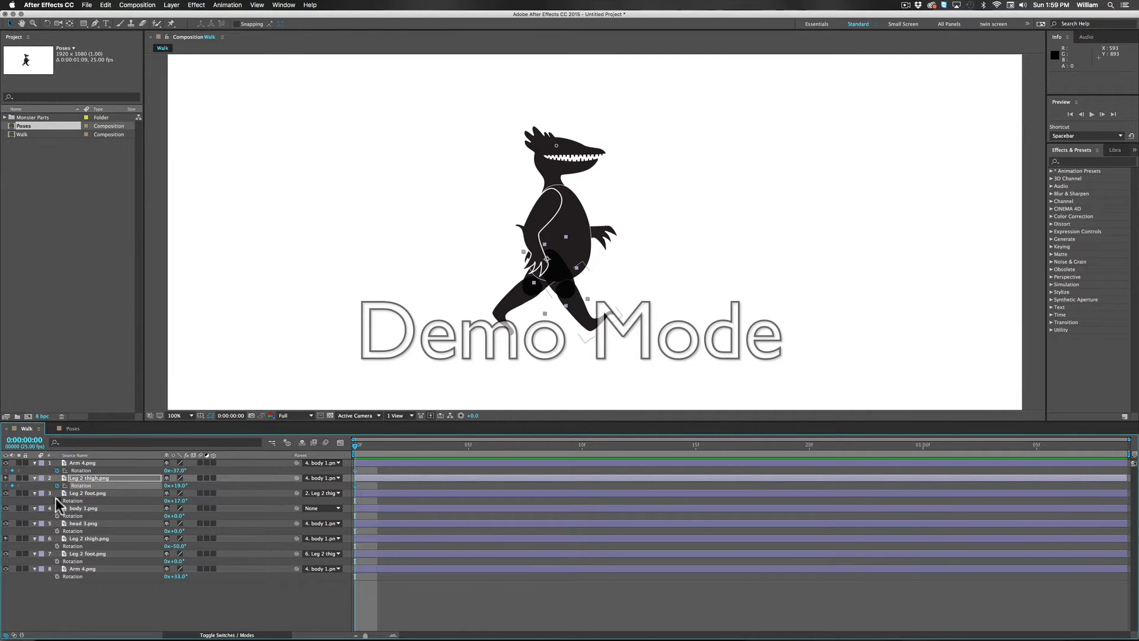
{"action": "left_click", "coordinate": [57, 500]}
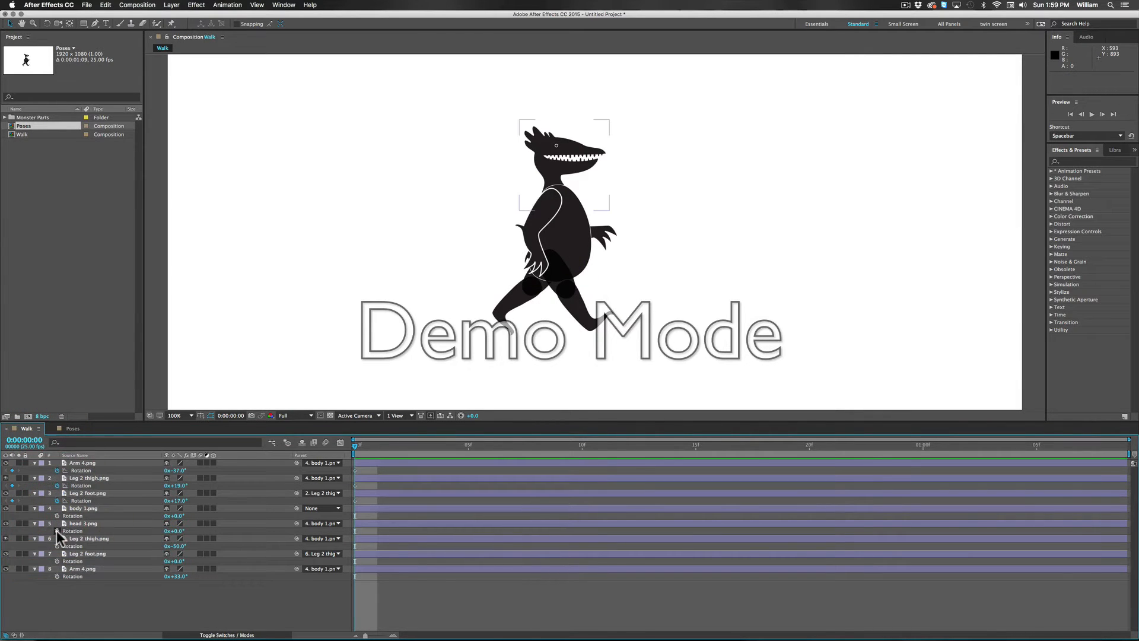
{"action": "left_click", "coordinate": [56, 530]}
{"action": "left_click", "coordinate": [56, 545]}
{"action": "left_click", "coordinate": [57, 561]}
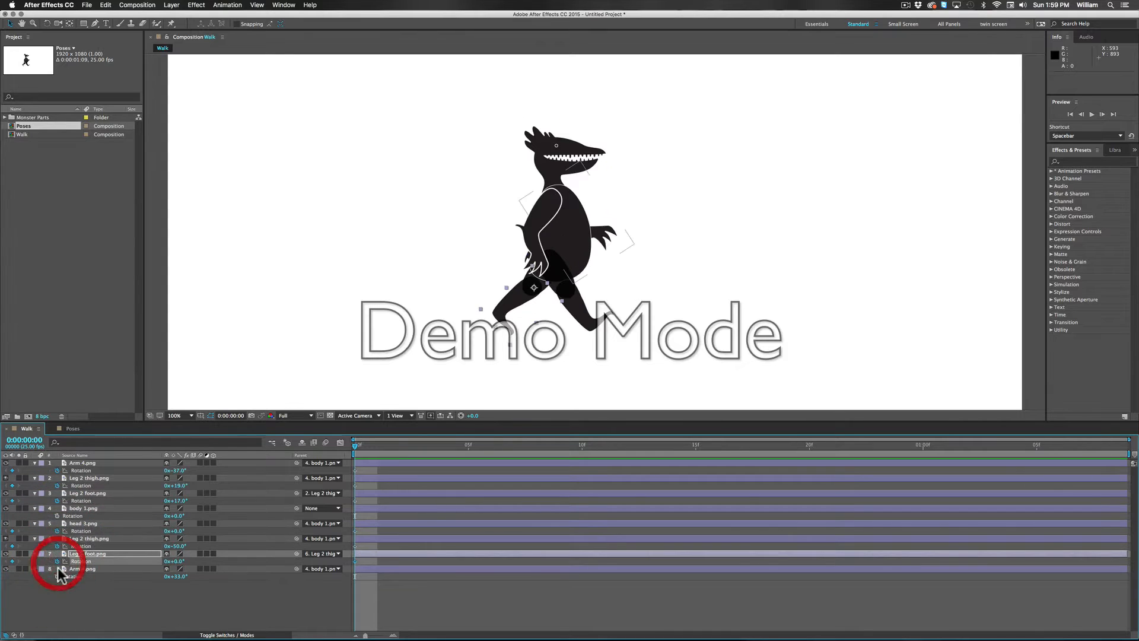
{"action": "left_click", "coordinate": [57, 582]}
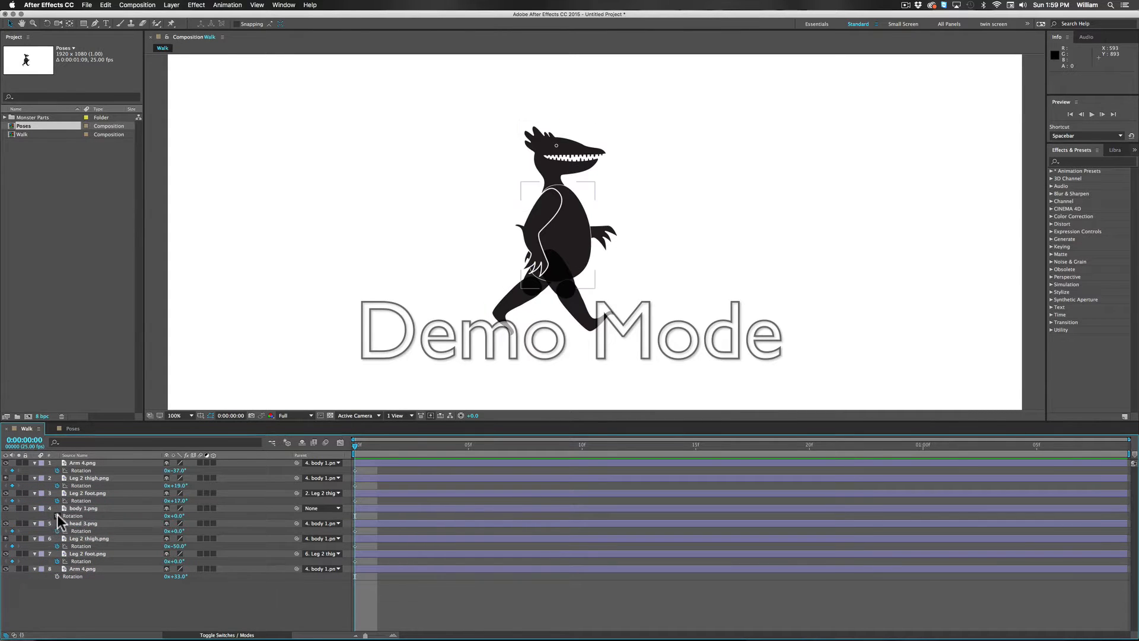
{"action": "left_click", "coordinate": [57, 516]}
Step: Reveal body 1.png's position alongside its rotation and start a position keyframe at frame 0
{"action": "left_click", "coordinate": [82, 507]}
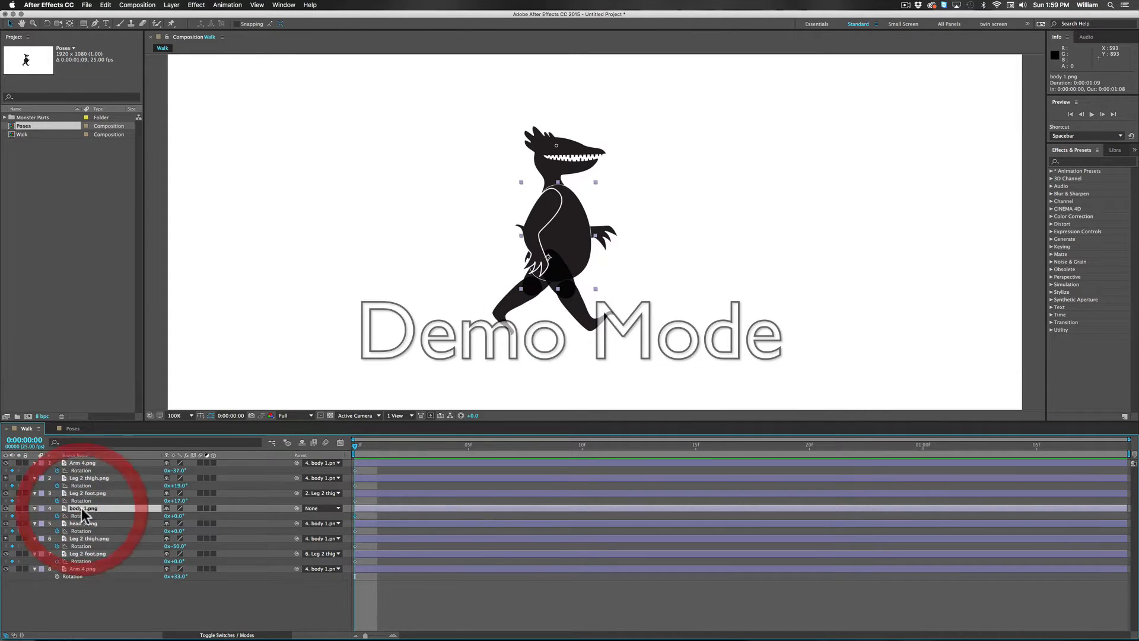
{"action": "key", "text": "shift+p"}
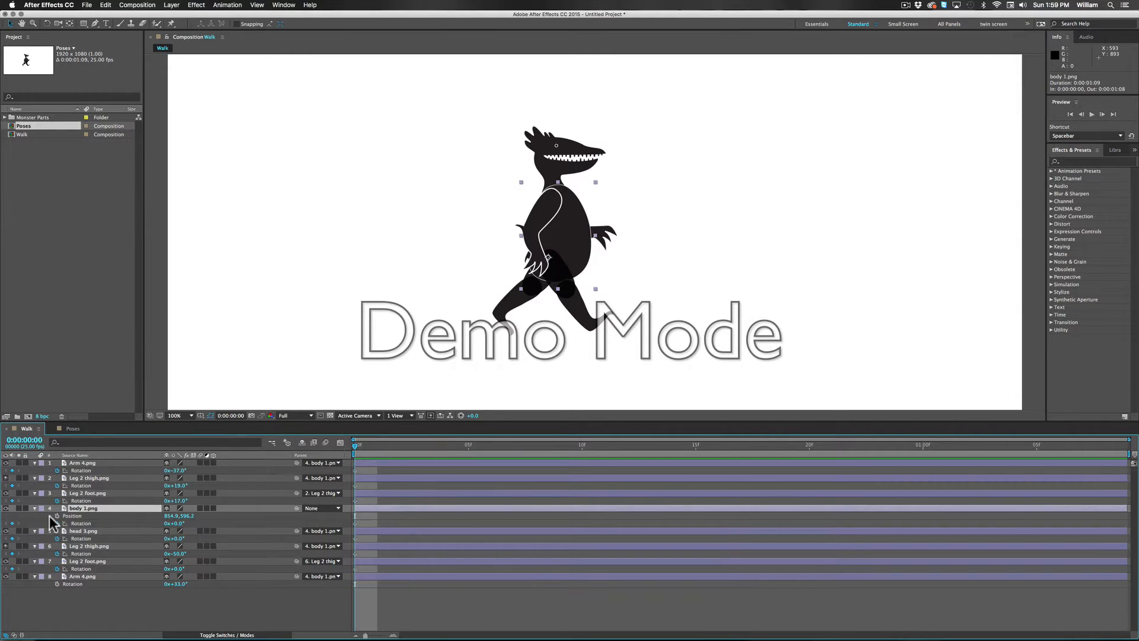
{"action": "left_click", "coordinate": [57, 515]}
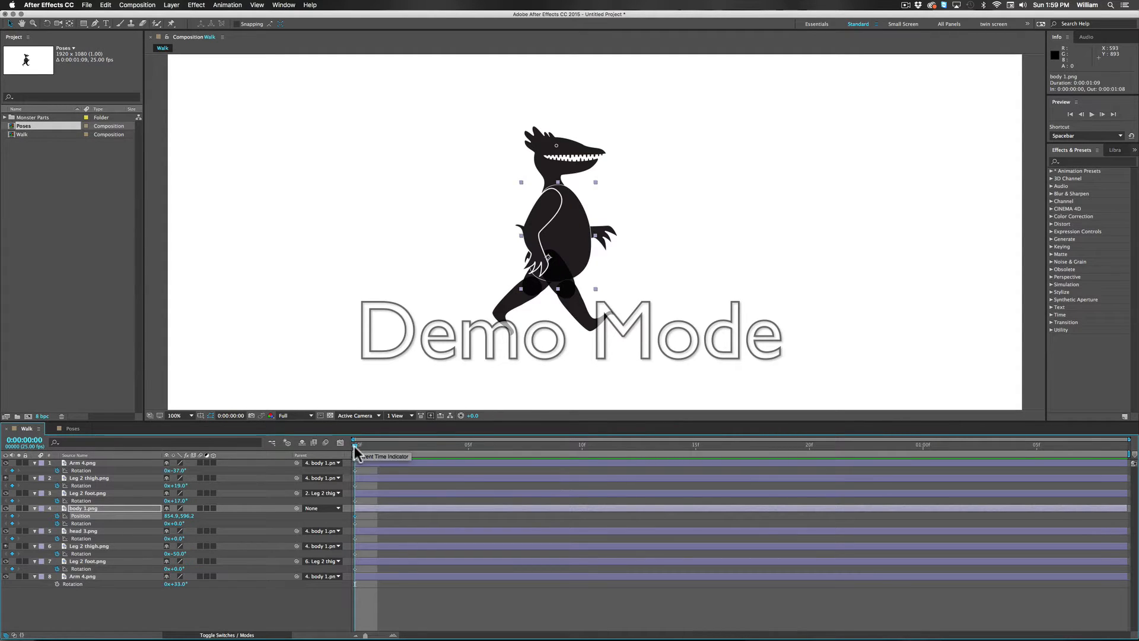
Step: Copy the front Arm 4.png rotation keyframe from frame 0 and paste it at 0:00:01:08
{"action": "left_click_drag", "start_coordinate": [354, 444], "coordinate": [605, 454]}
{"action": "key", "text": "space"}
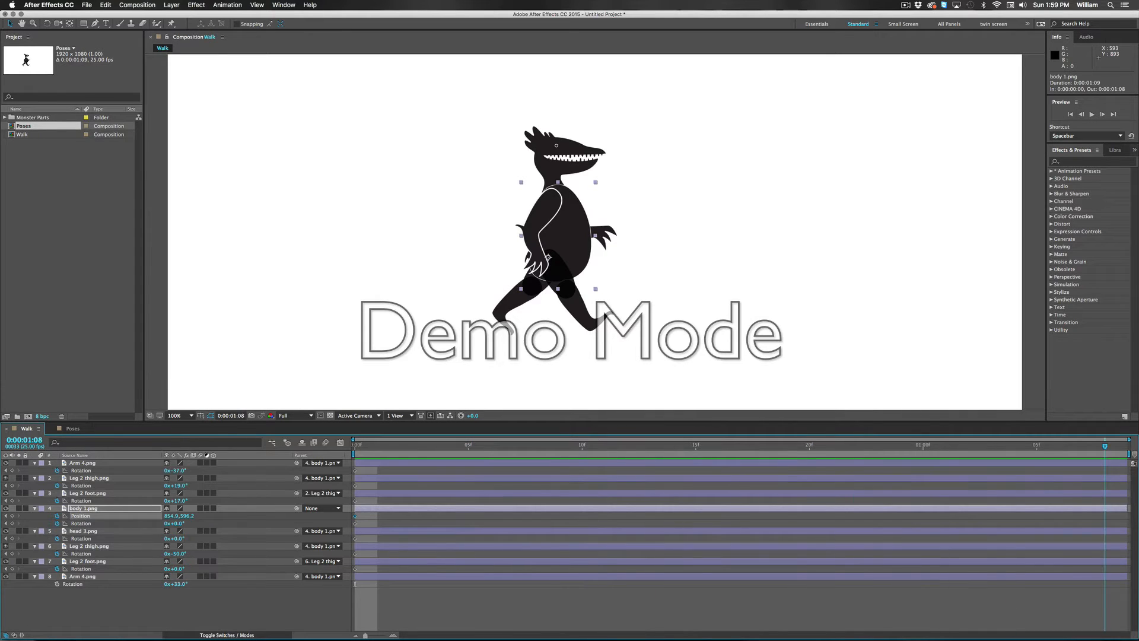
{"action": "left_click", "coordinate": [1104, 445]}
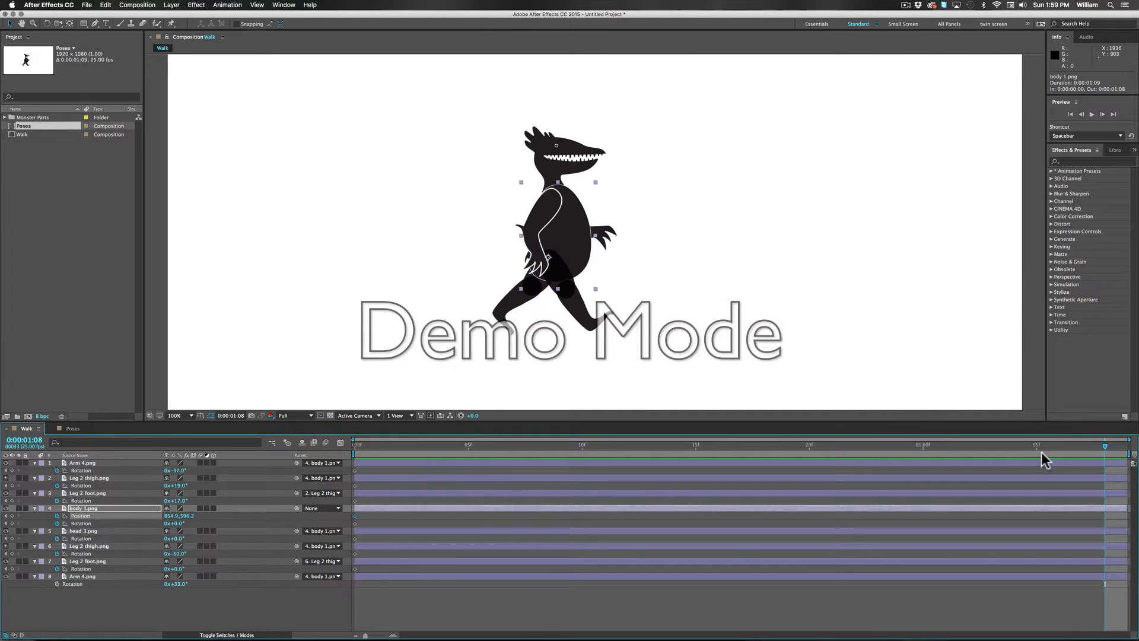
{"action": "left_click", "coordinate": [1103, 447]}
{"action": "mouse_move", "coordinate": [1104, 447]}
{"action": "left_mouse_down"}
{"action": "mouse_move", "coordinate": [1053, 442]}
{"action": "mouse_move", "coordinate": [1123, 444]}
{"action": "left_mouse_up"}
{"action": "left_click", "coordinate": [334, 475]}
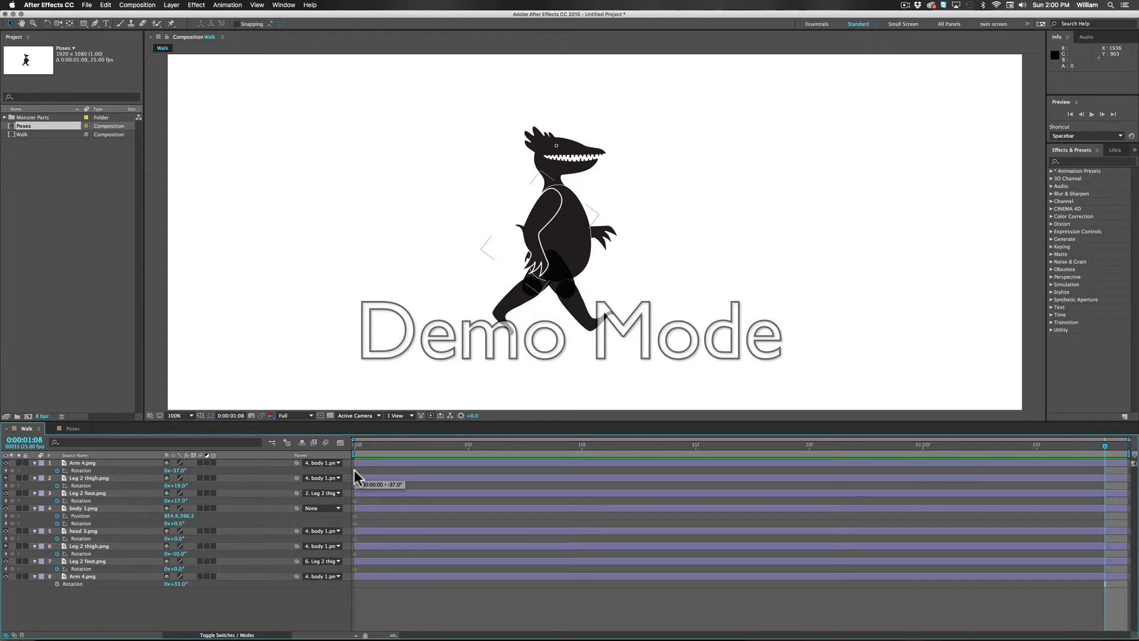
{"action": "left_click", "coordinate": [355, 470]}
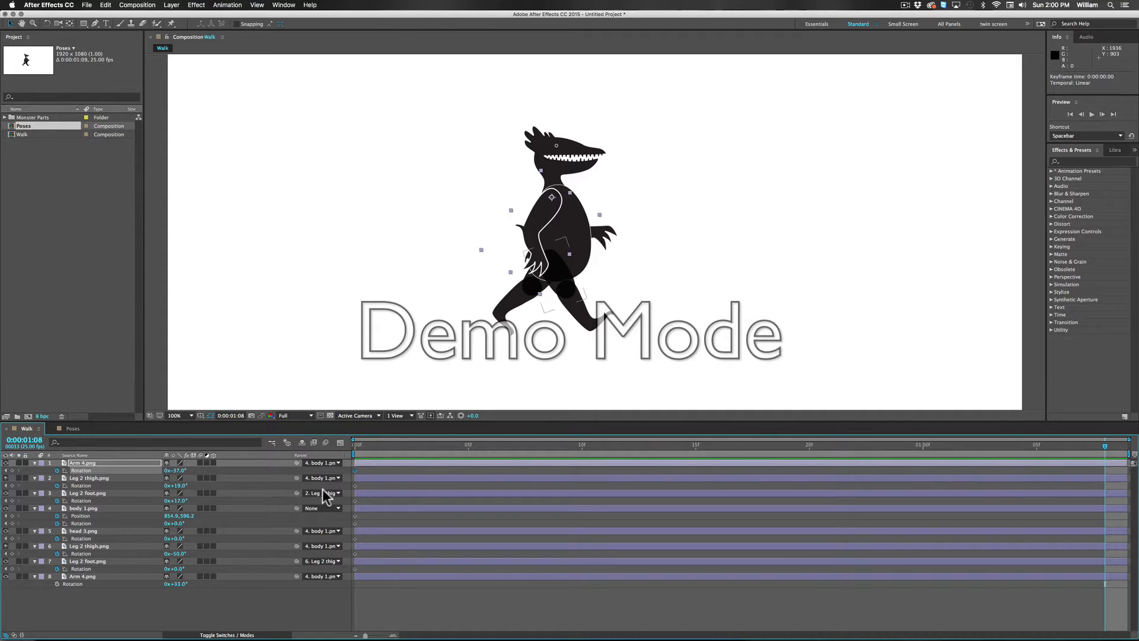
{"action": "left_click", "coordinate": [354, 470]}
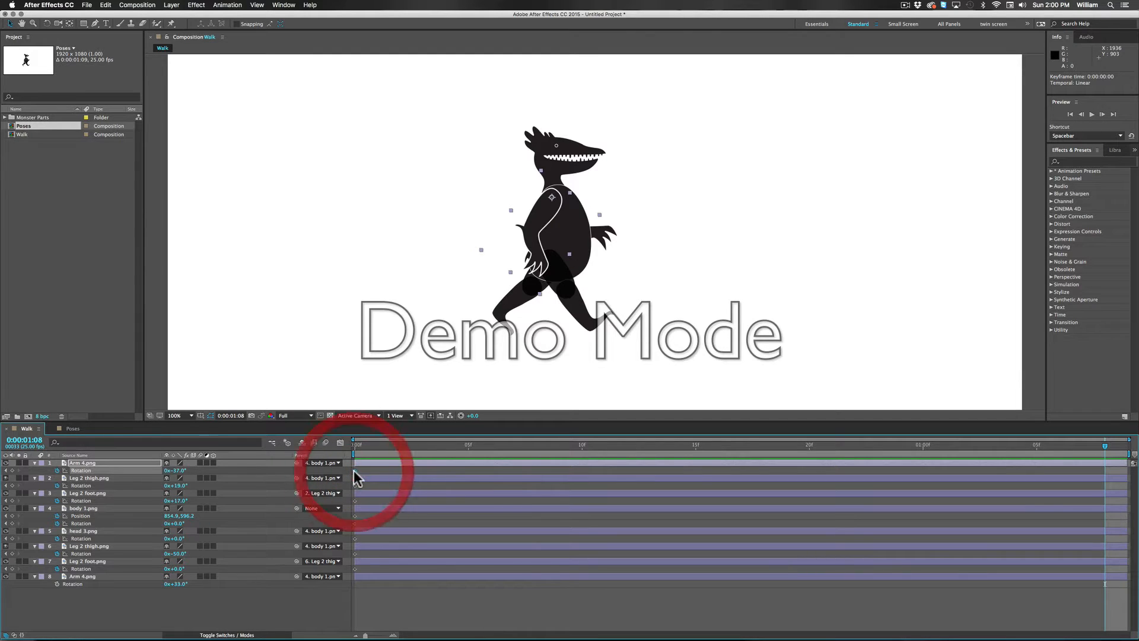
{"action": "key", "text": "super+c"}
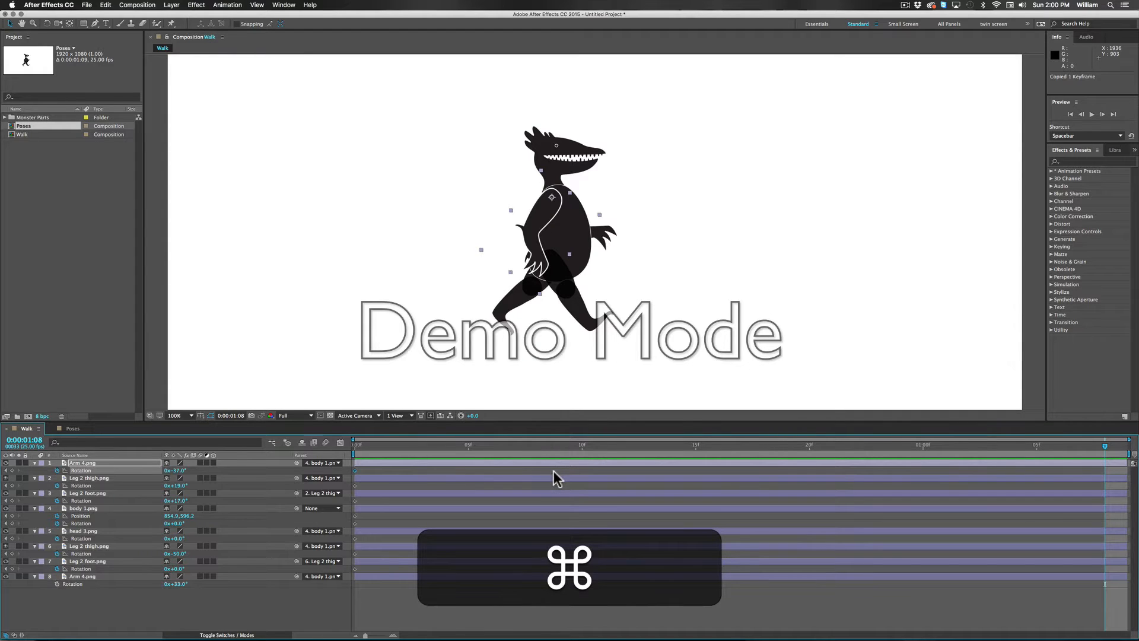
{"action": "key", "text": "super+v"}
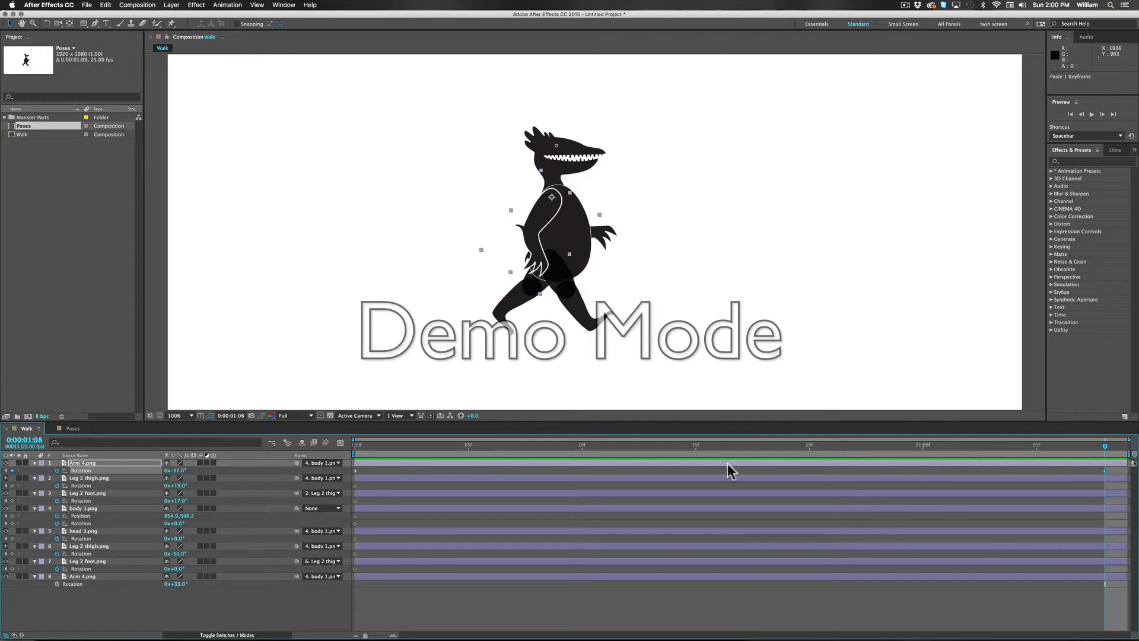
Step: Add matching keyframes at 0:00:01:08 for both thighs', both feet's and head 3.png's rotation, and for body 1.png's position and rotation
{"action": "left_click", "coordinate": [12, 485]}
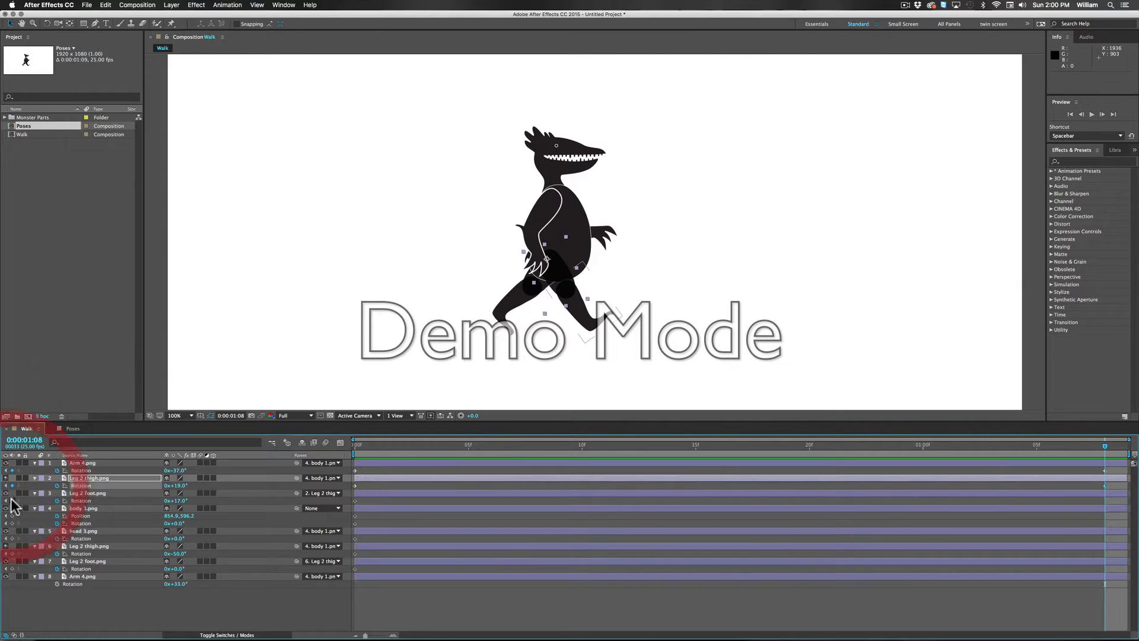
{"action": "left_click", "coordinate": [12, 500]}
{"action": "left_click", "coordinate": [12, 516]}
{"action": "left_click", "coordinate": [12, 524]}
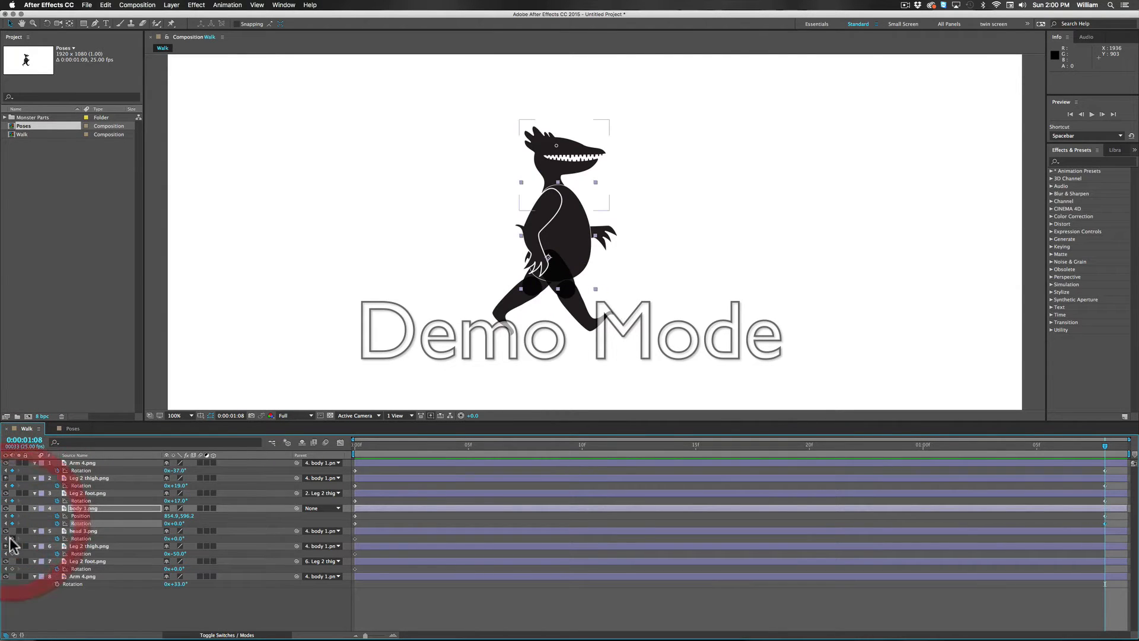
{"action": "left_click", "coordinate": [11, 538]}
{"action": "left_click", "coordinate": [12, 554]}
{"action": "left_click", "coordinate": [12, 569]}
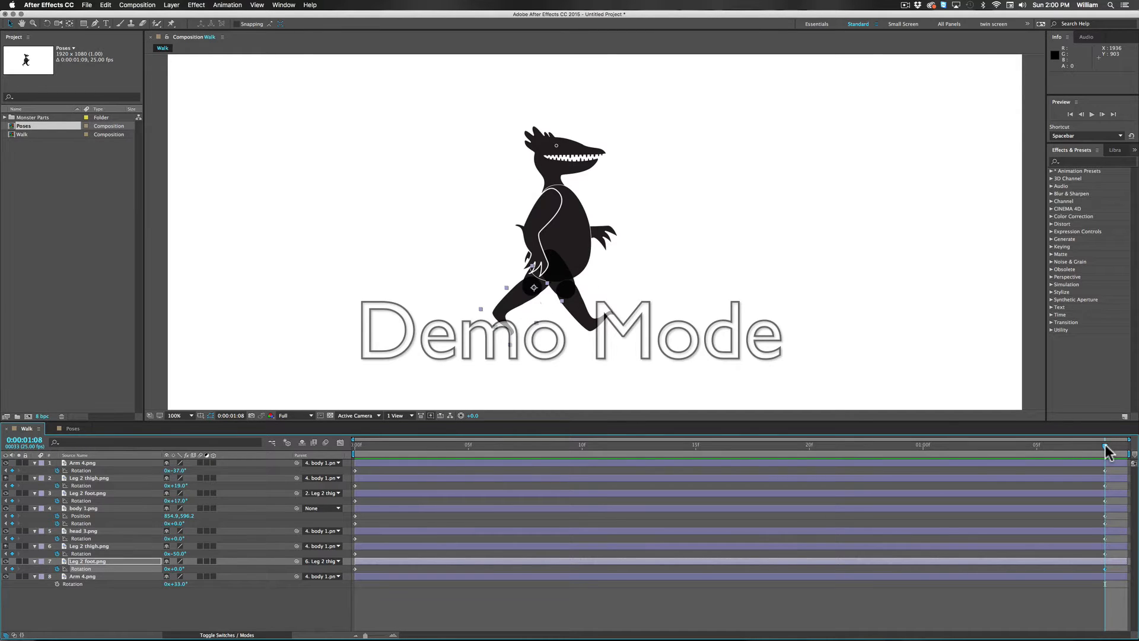
Step: Go to frame 17, show the rulers, and place a horizontal guide at 761 along the monster's feet
{"action": "left_click_drag", "start_coordinate": [1106, 446], "coordinate": [735, 503]}
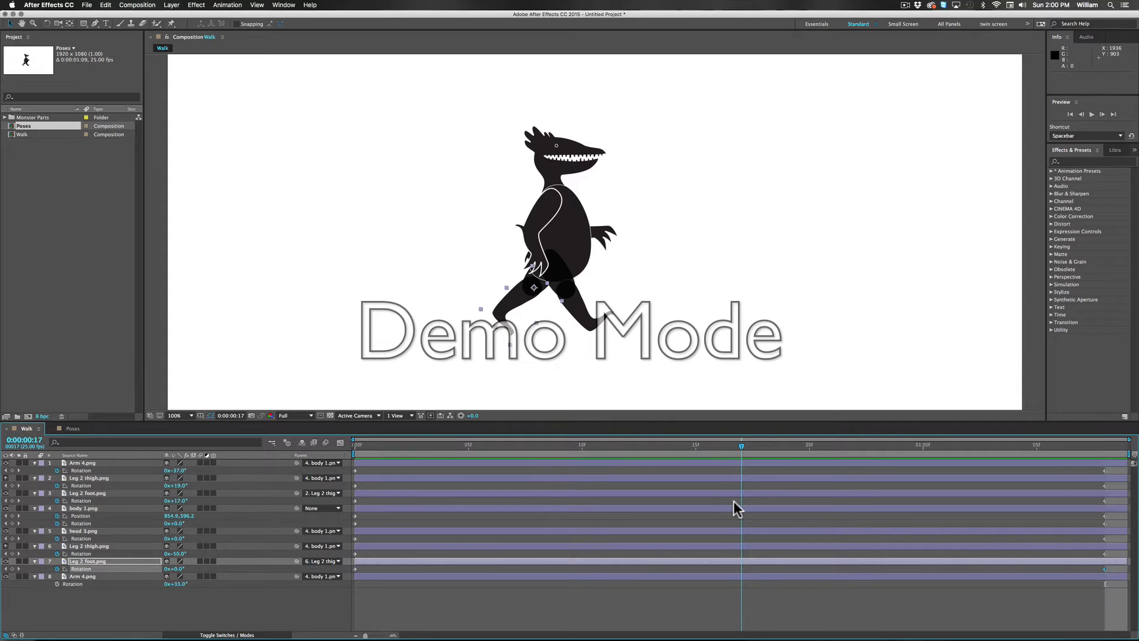
{"action": "left_click_drag", "start_coordinate": [734, 500], "coordinate": [733, 500]}
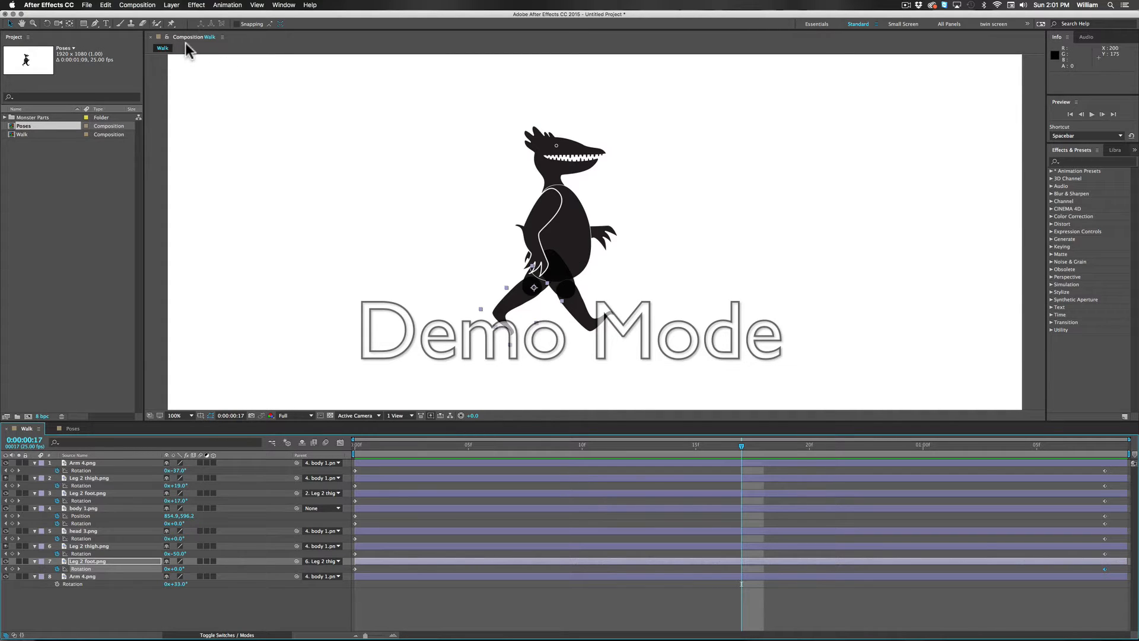
{"action": "left_click", "coordinate": [257, 5]}
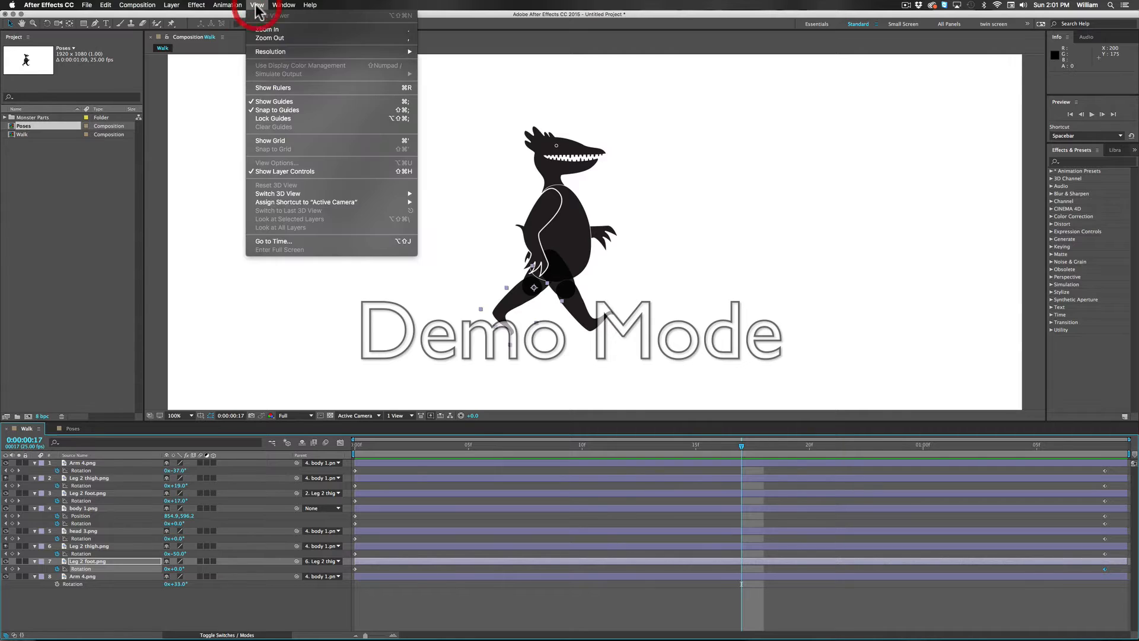
{"action": "left_click", "coordinate": [285, 87]}
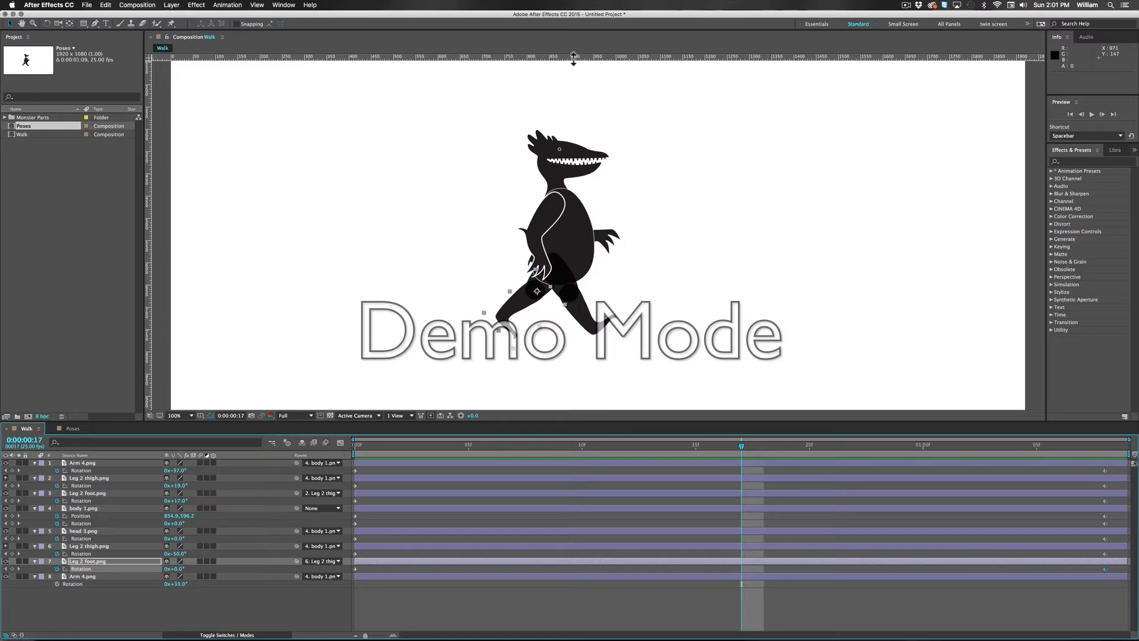
{"action": "left_click_drag", "start_coordinate": [570, 58], "coordinate": [670, 335]}
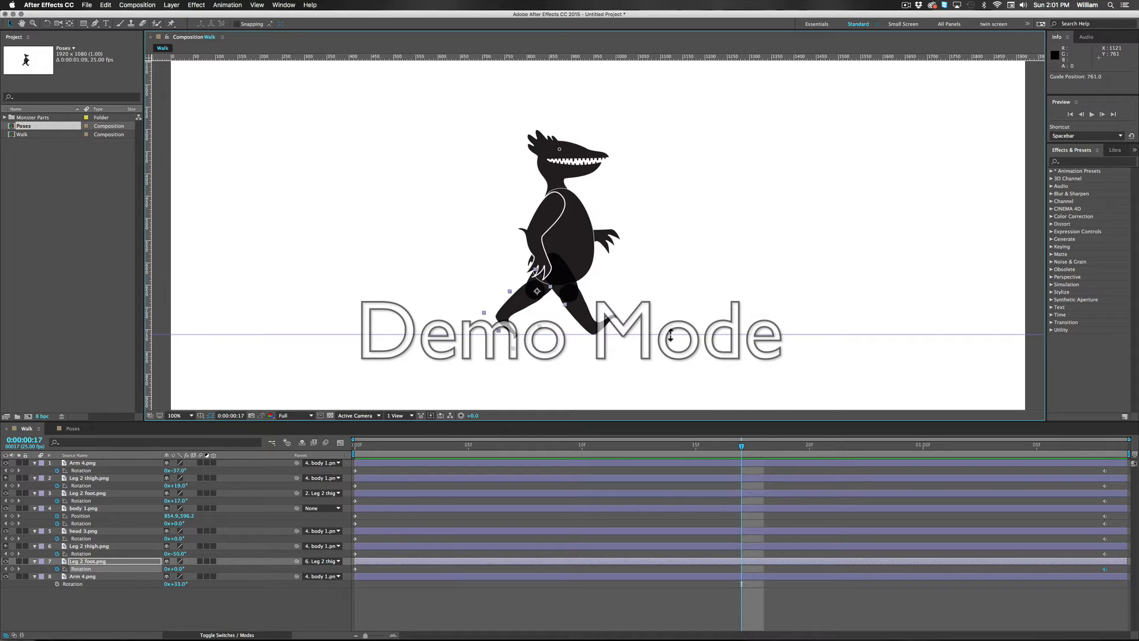
{"action": "left_click", "coordinate": [670, 336]}
Step: Set the front Arm 4.png layer's rotation to 30° at frame 17, swinging the arm forward
{"action": "left_click_drag", "start_coordinate": [178, 470], "coordinate": [208, 473]}
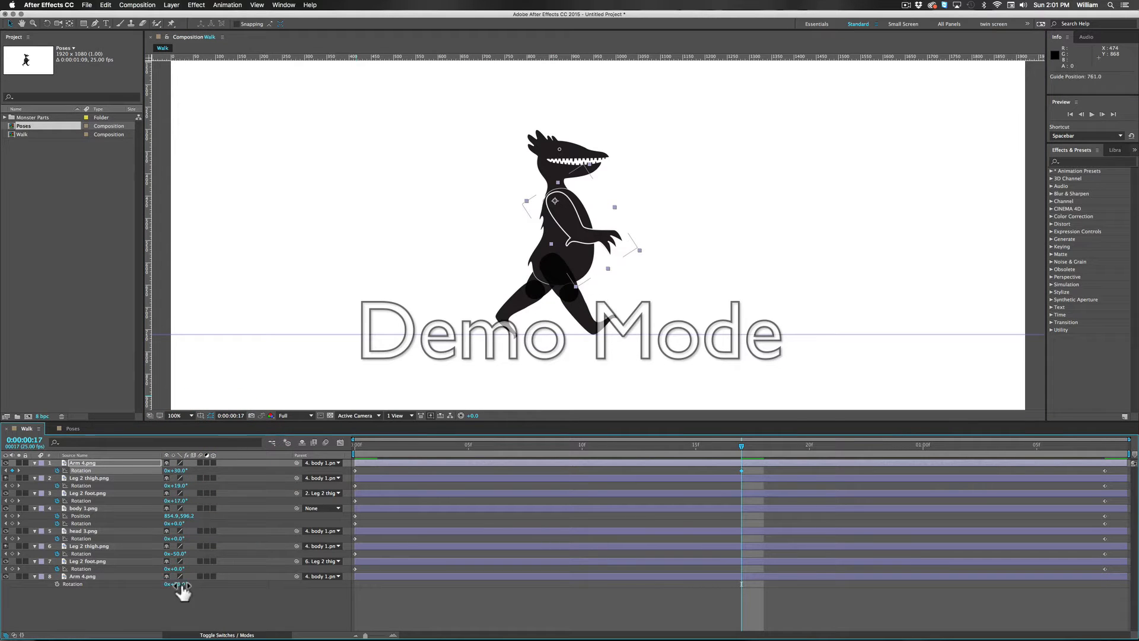
Step: Keyframe the back Arm 4.png layer's rotation at frame 0 and add a matching rotation keyframe at 0:00:01:08
{"action": "left_click_drag", "start_coordinate": [178, 584], "coordinate": [145, 584]}
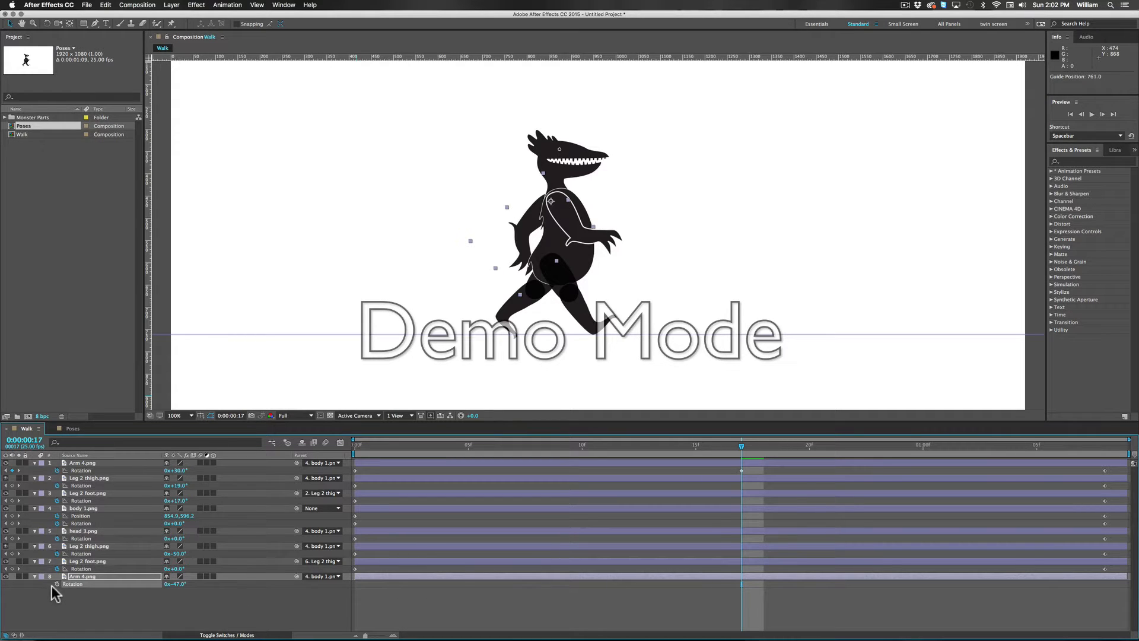
{"action": "key", "text": "super+z"}
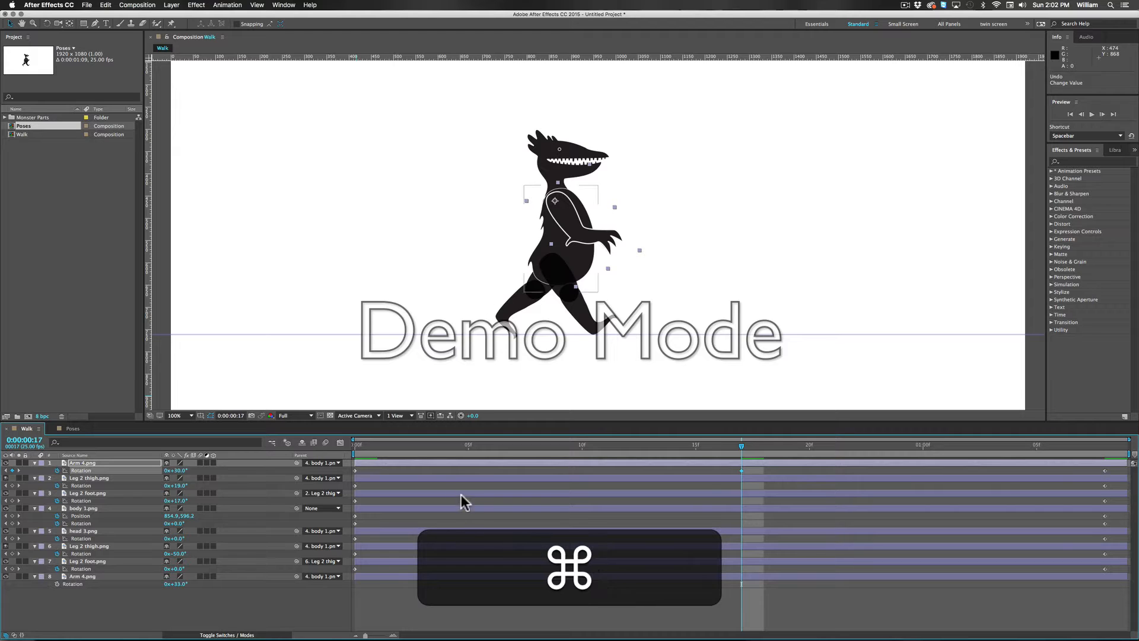
{"action": "left_click", "coordinate": [358, 450]}
{"action": "left_click", "coordinate": [325, 445]}
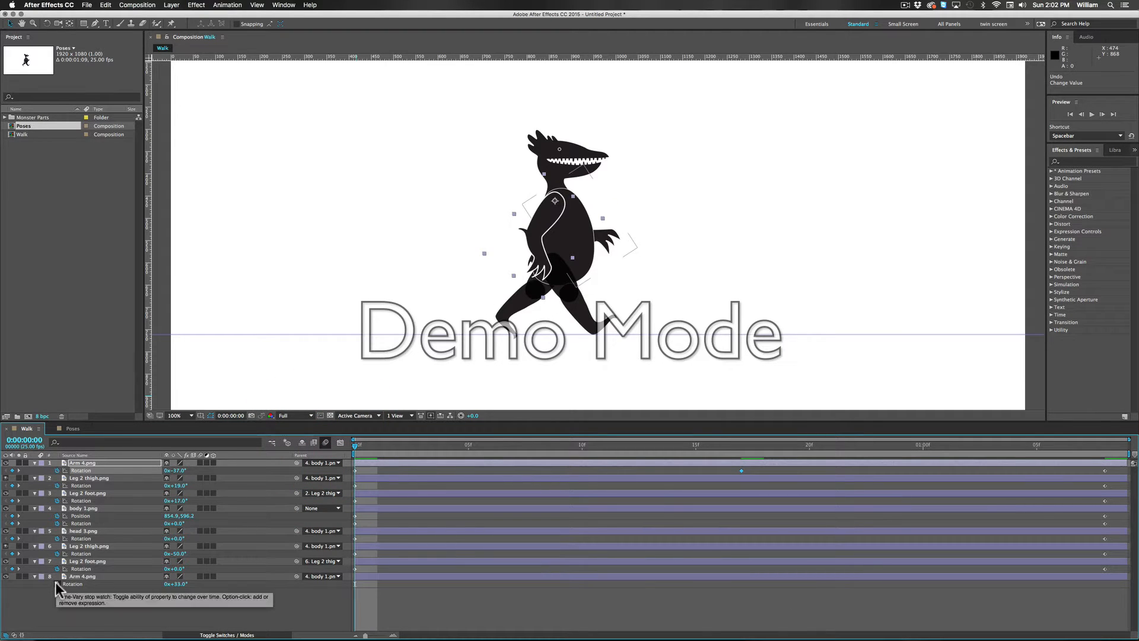
{"action": "left_click", "coordinate": [57, 583]}
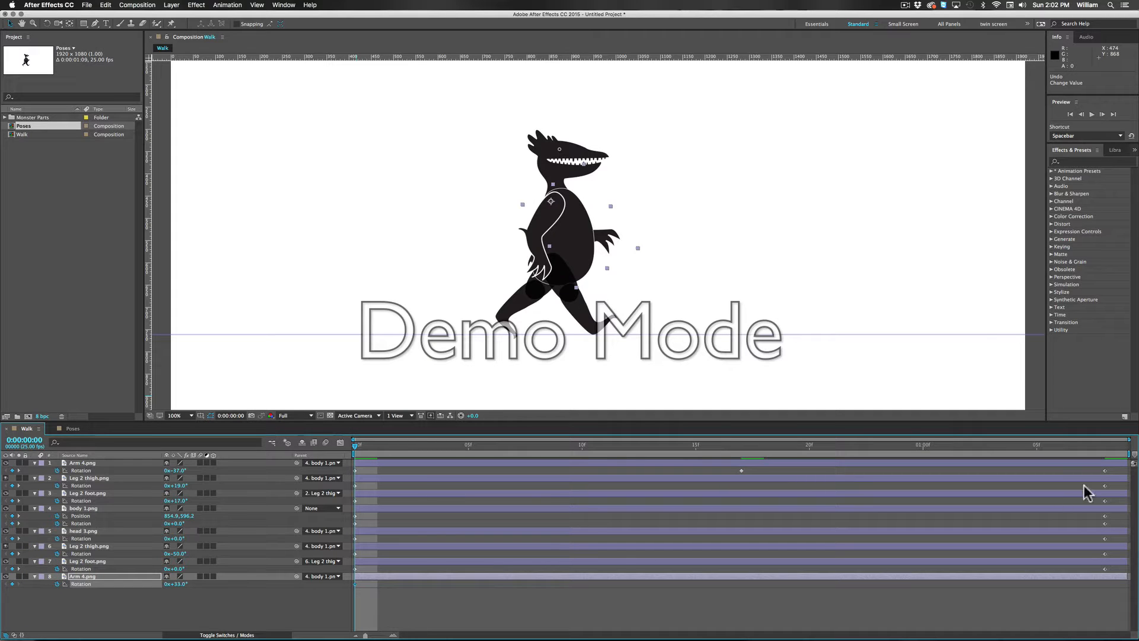
{"action": "left_click", "coordinate": [1123, 446]}
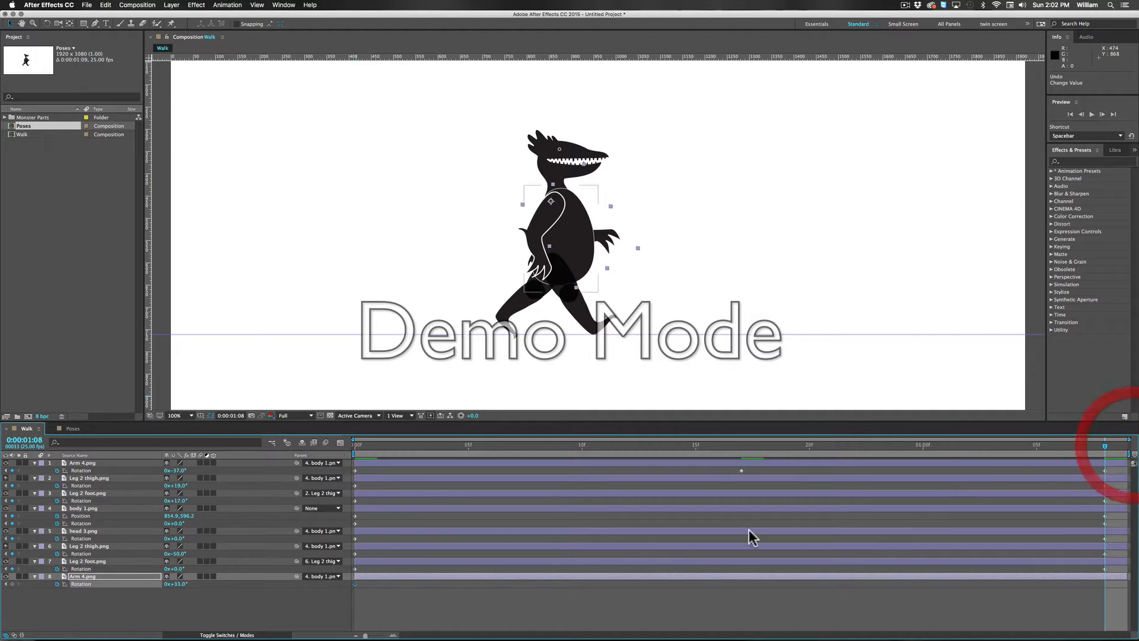
{"action": "left_click", "coordinate": [12, 583]}
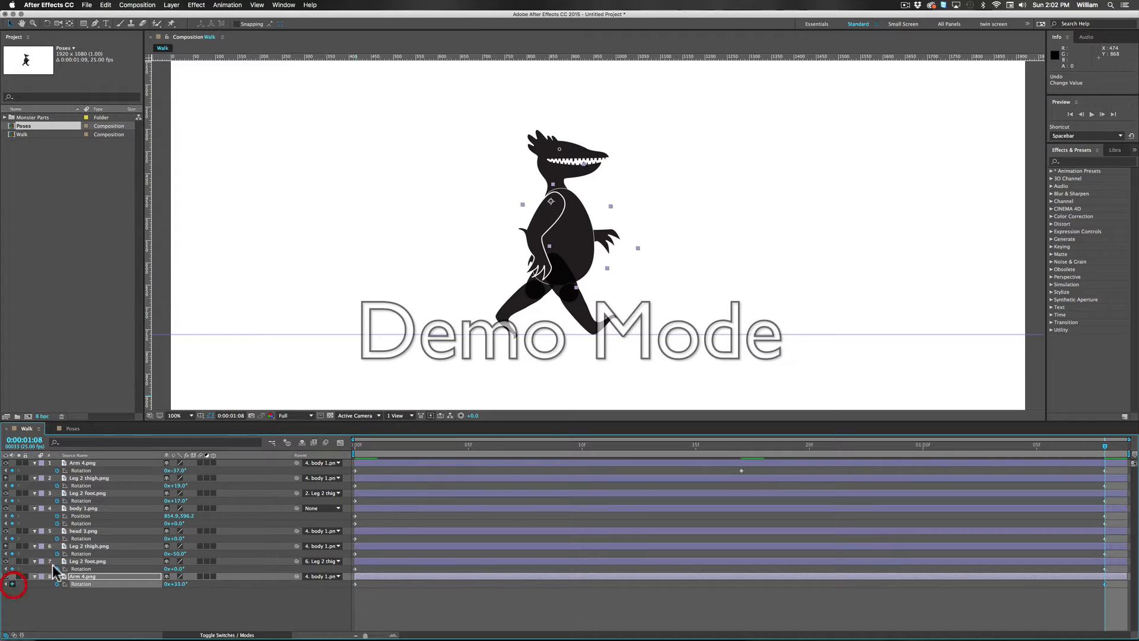
Step: Set the back Arm 4.png layer's rotation to -42° at frame 17, swinging the arm backward
{"action": "left_click", "coordinate": [742, 448]}
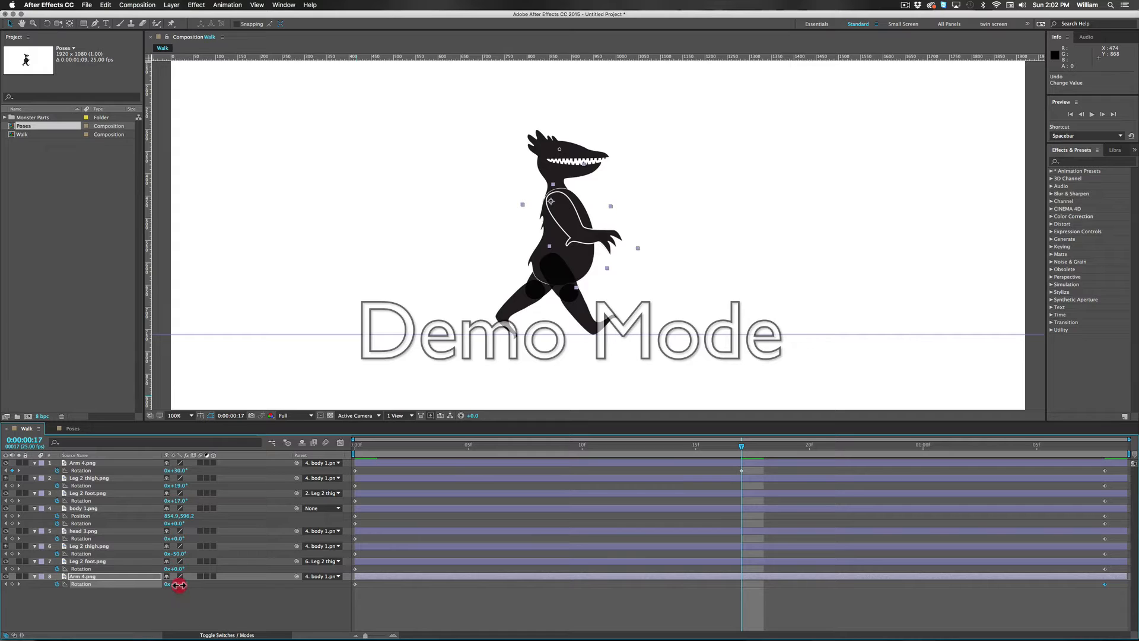
{"action": "left_click_drag", "start_coordinate": [179, 585], "coordinate": [150, 590]}
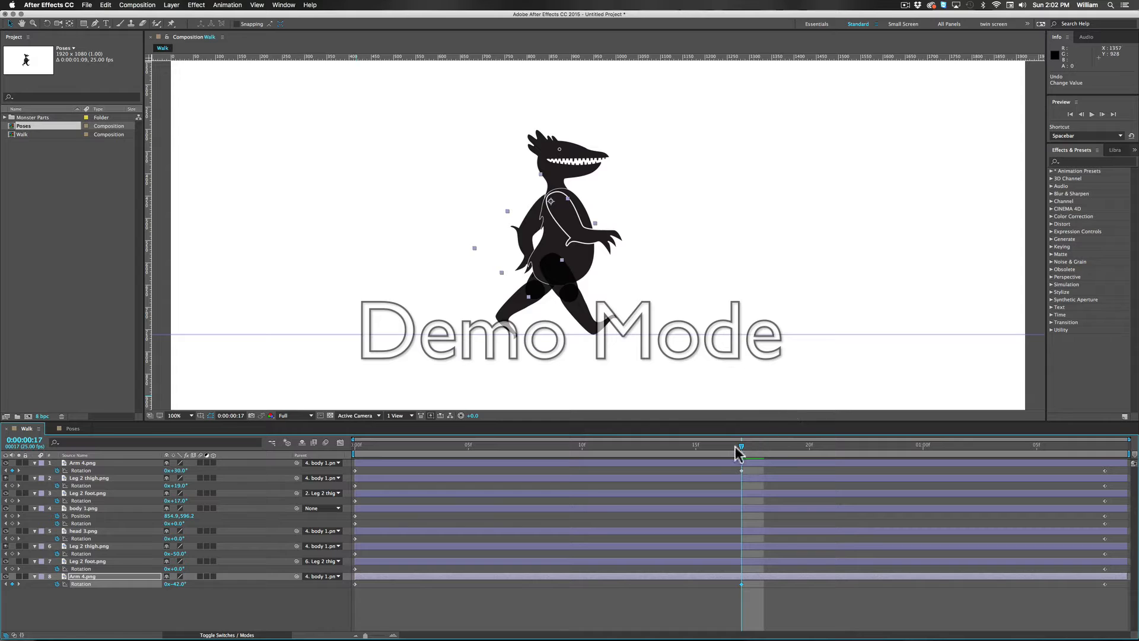
{"action": "left_click_drag", "start_coordinate": [741, 446], "coordinate": [745, 503]}
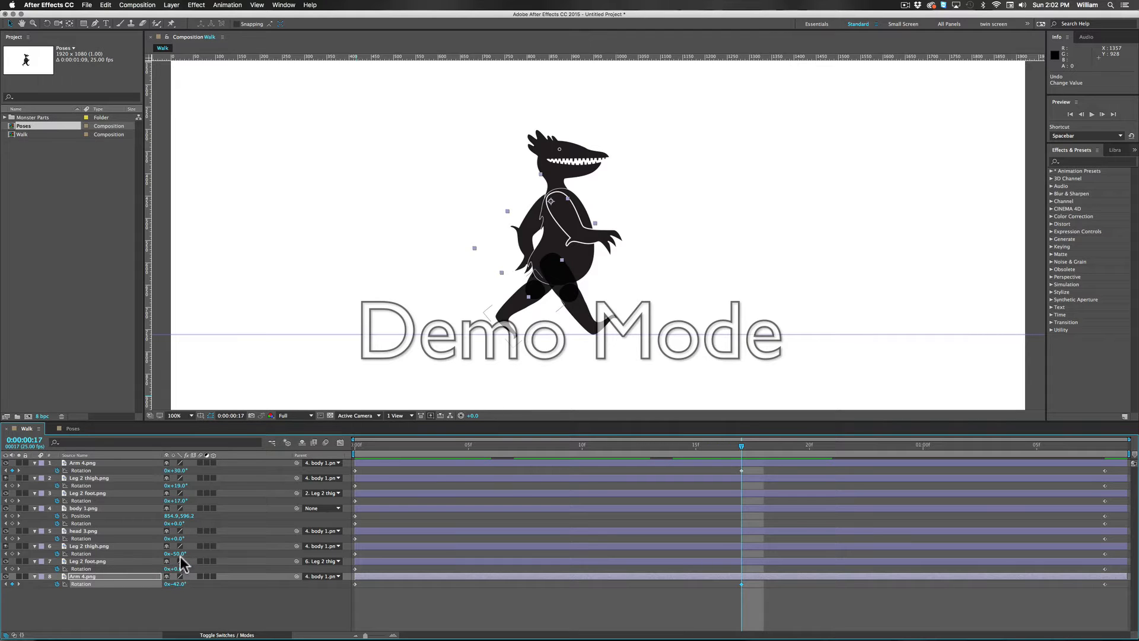
Step: At frame 17, set the back Leg 2 thigh.png rotation to 25° and the front Leg 2 thigh.png rotation to -58°
{"action": "left_click_drag", "start_coordinate": [182, 554], "coordinate": [213, 554]}
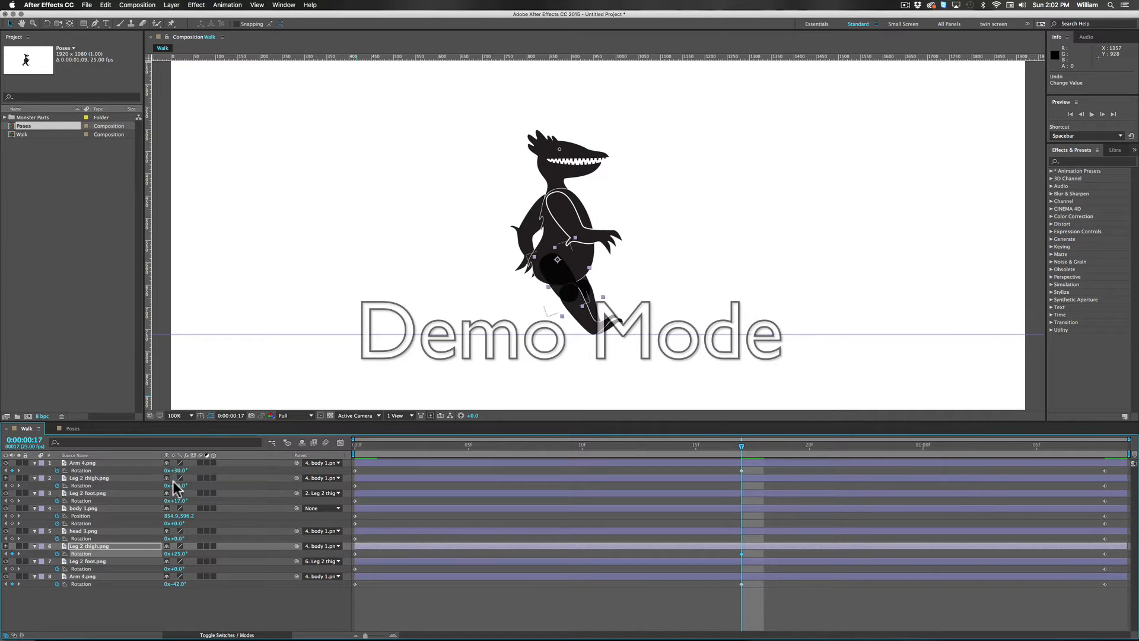
{"action": "left_click_drag", "start_coordinate": [179, 490], "coordinate": [148, 489]}
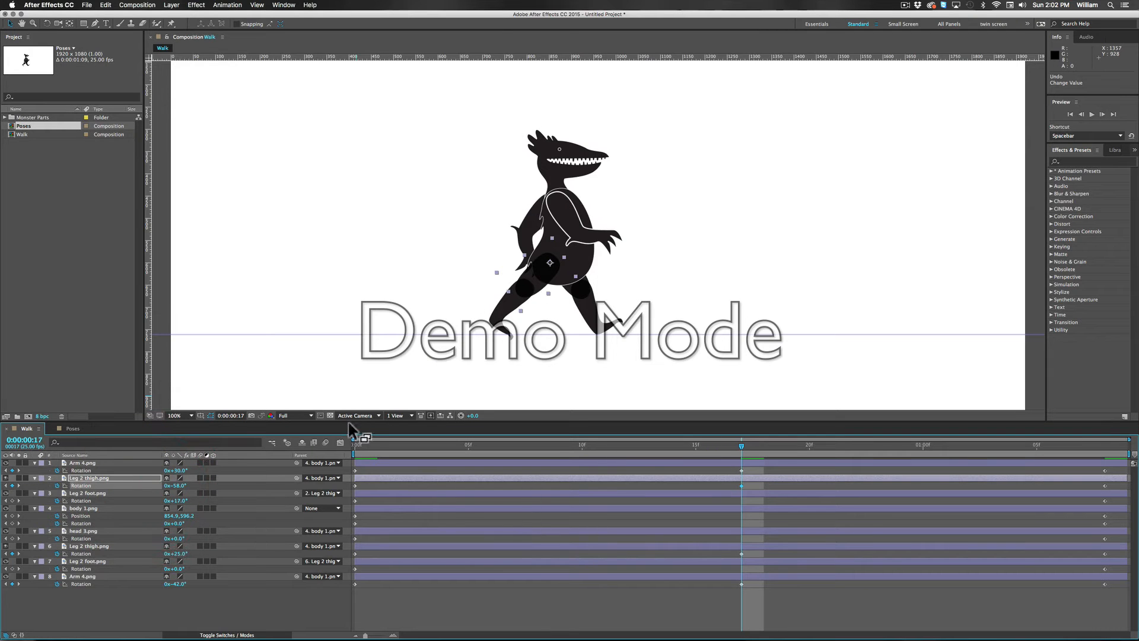
{"action": "left_click_drag", "start_coordinate": [358, 453], "coordinate": [1078, 420]}
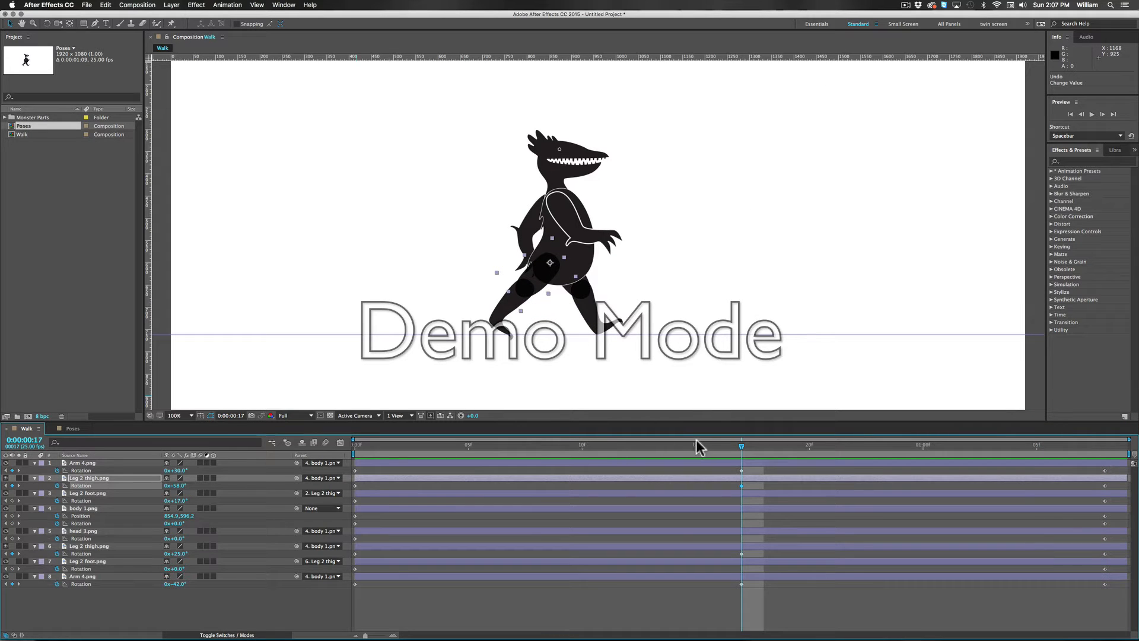
Step: Add keyframes at frame 17 for both feet's and head 3.png's rotation, and for body 1.png's position and rotation
{"action": "mouse_move", "coordinate": [745, 452]}
{"action": "left_mouse_down"}
{"action": "mouse_move", "coordinate": [549, 450]}
{"action": "mouse_move", "coordinate": [382, 415]}
{"action": "mouse_move", "coordinate": [751, 446]}
{"action": "left_mouse_up"}
{"action": "left_click", "coordinate": [12, 501]}
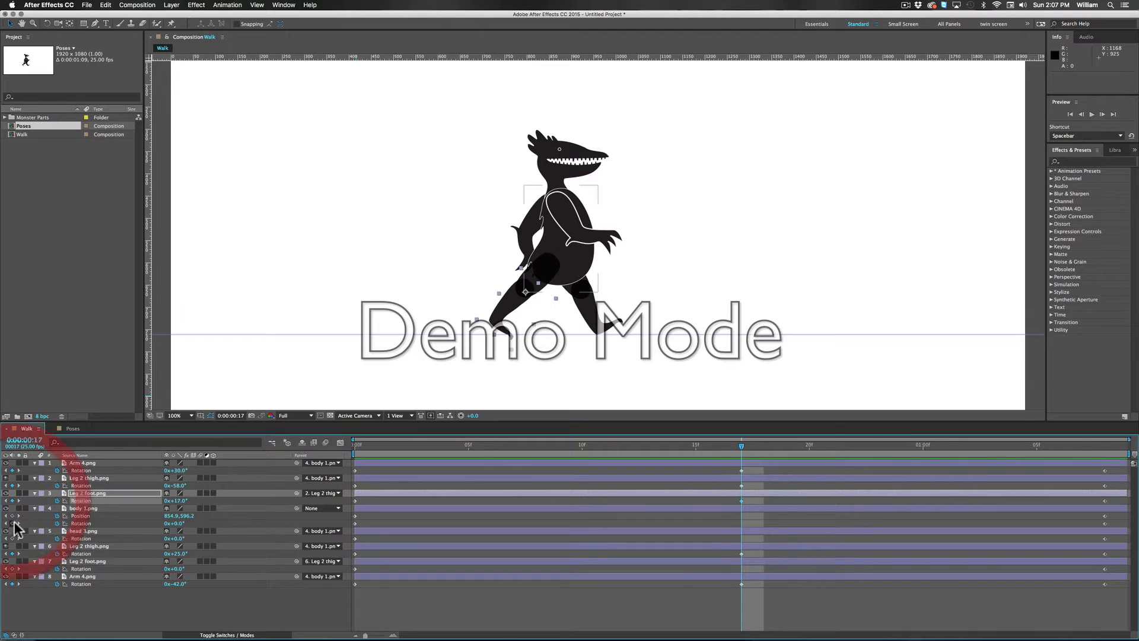
{"action": "left_click", "coordinate": [12, 516]}
{"action": "left_click", "coordinate": [12, 523]}
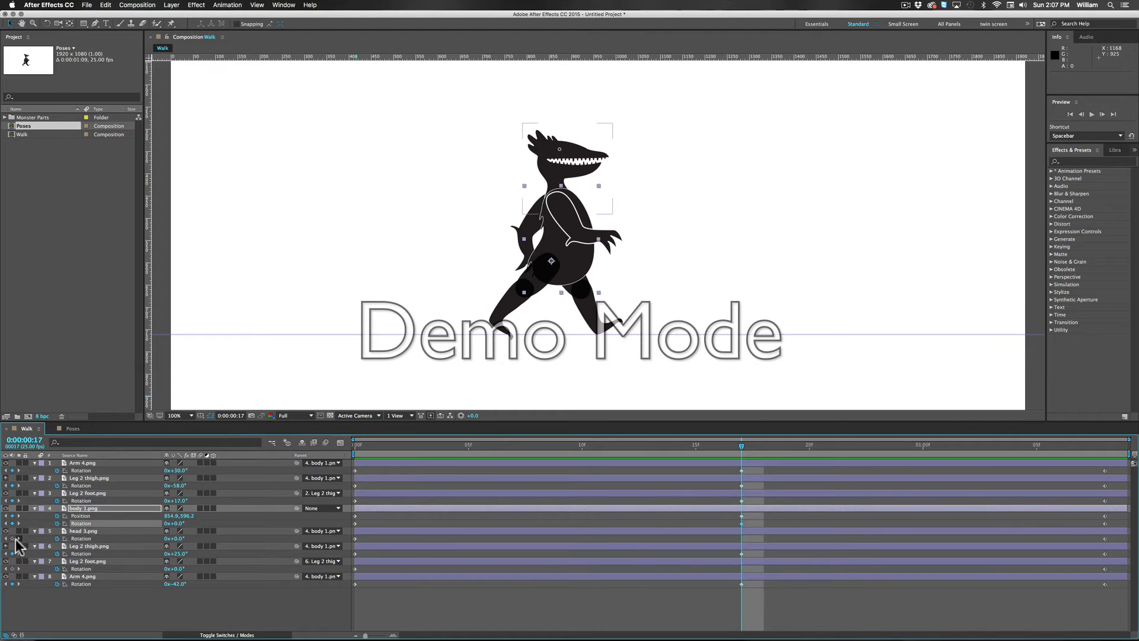
{"action": "left_click", "coordinate": [12, 538]}
{"action": "left_click", "coordinate": [11, 568]}
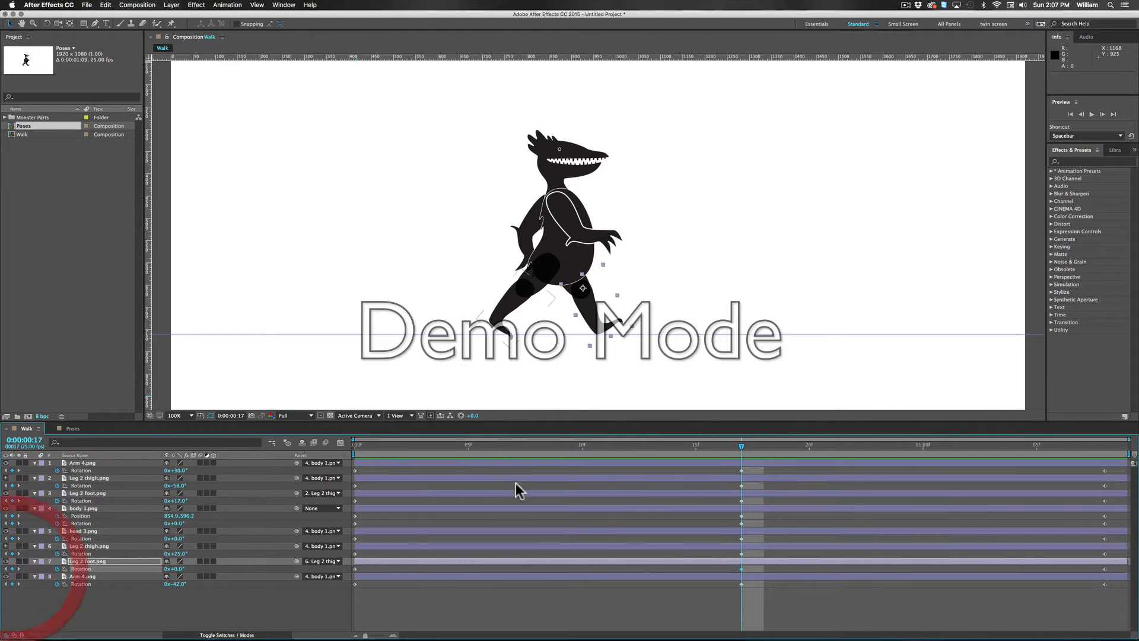
Step: At frame 5, set the front Leg 2 thigh.png rotation to 17.4° and the front Leg 2 foot.png rotation to -22°
{"action": "left_click_drag", "start_coordinate": [745, 452], "coordinate": [217, 433]}
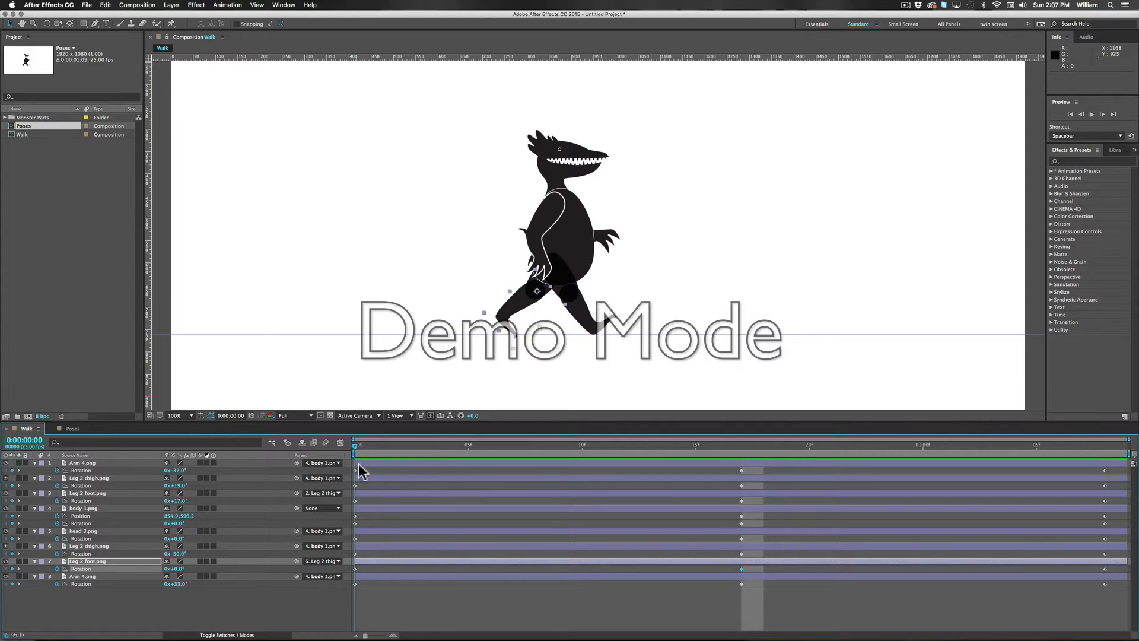
{"action": "left_click_drag", "start_coordinate": [358, 463], "coordinate": [462, 471]}
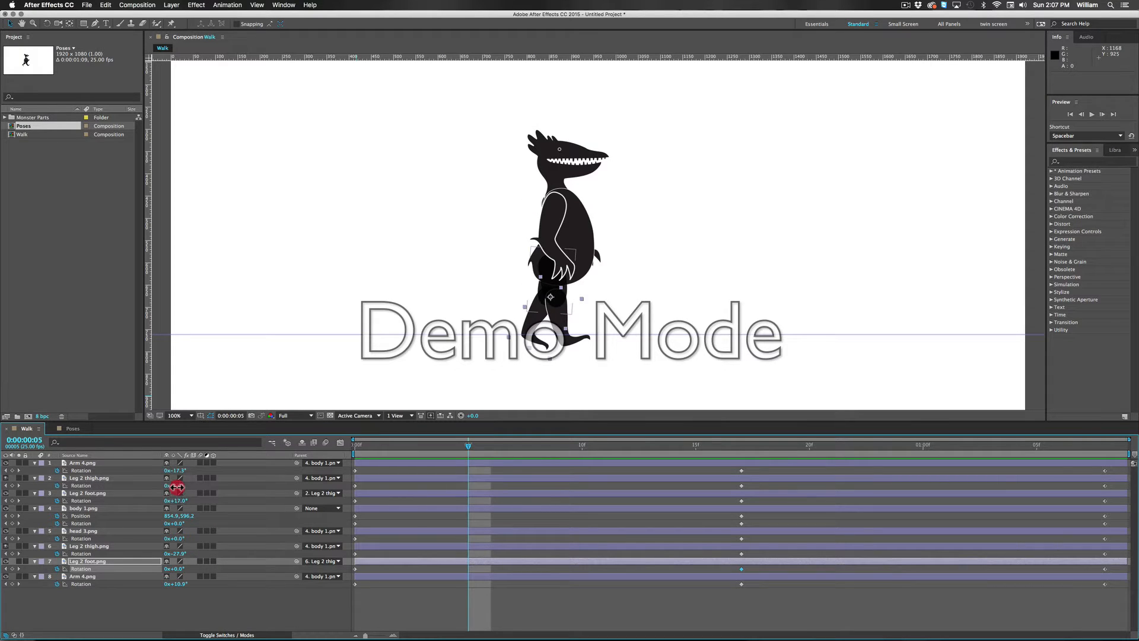
{"action": "mouse_move", "coordinate": [177, 487]}
{"action": "left_mouse_down"}
{"action": "mouse_move", "coordinate": [195, 502]}
{"action": "mouse_move", "coordinate": [170, 508]}
{"action": "left_mouse_up"}
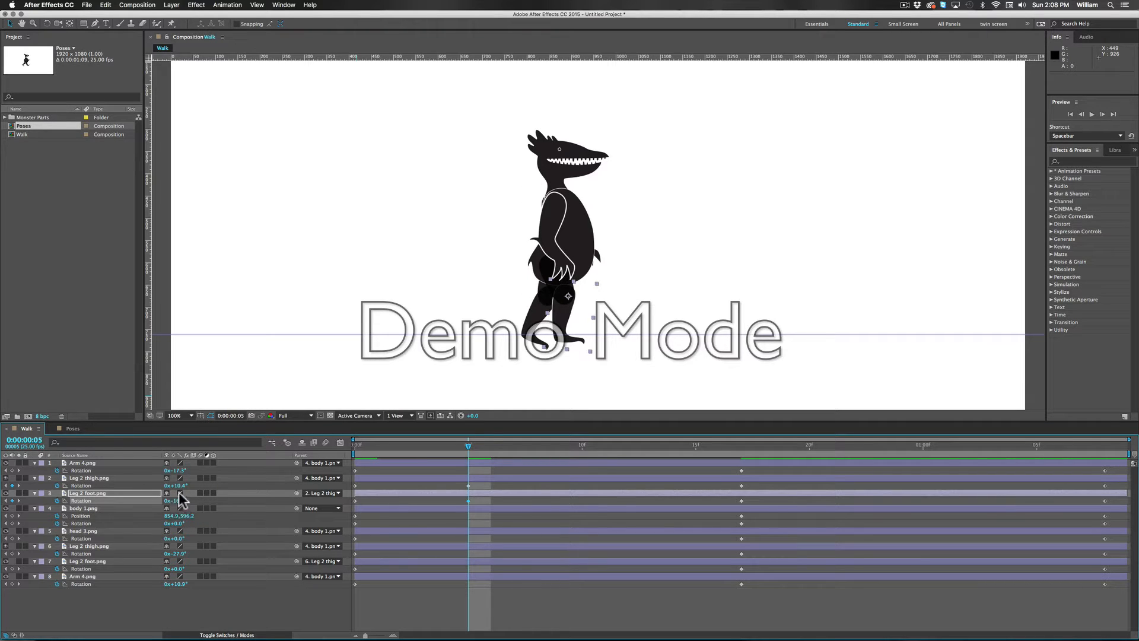
{"action": "left_click_drag", "start_coordinate": [180, 487], "coordinate": [178, 502]}
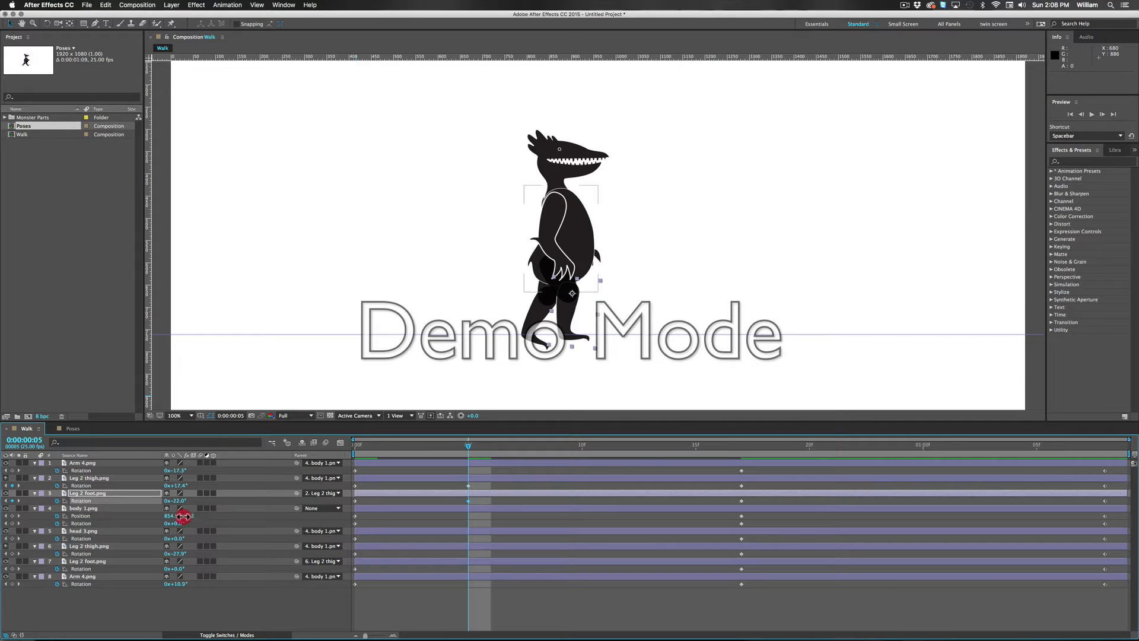
Step: At frame 5, raise body 1.png to position 854.9, 584.2 and lean it forward with a rotation of 8°
{"action": "left_click_drag", "start_coordinate": [184, 516], "coordinate": [178, 516]}
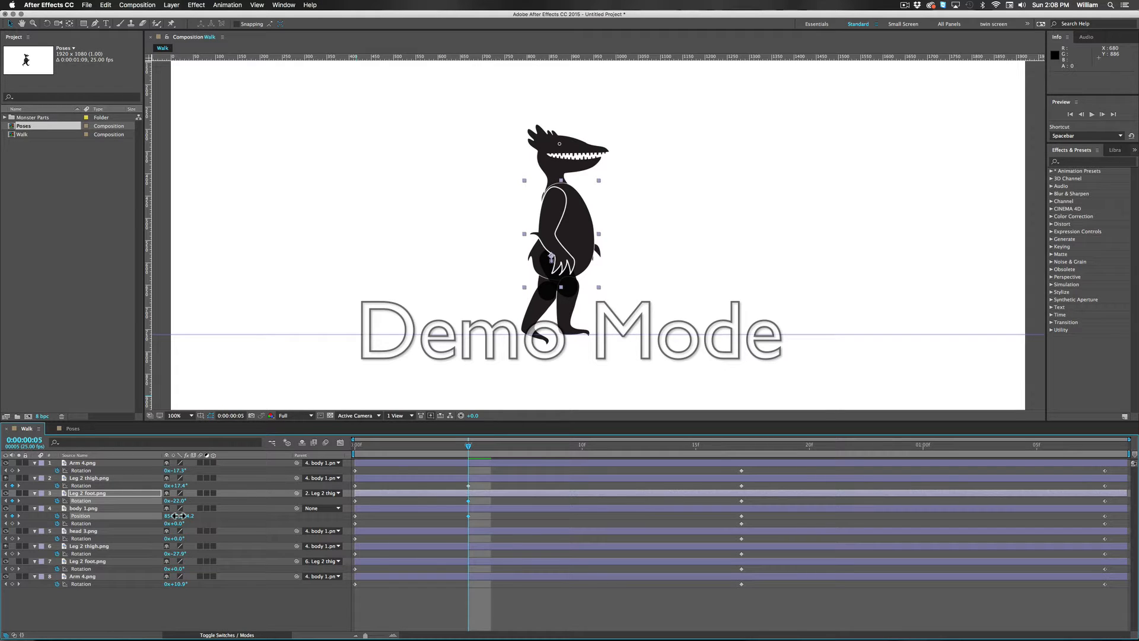
{"action": "left_click", "coordinate": [179, 515]}
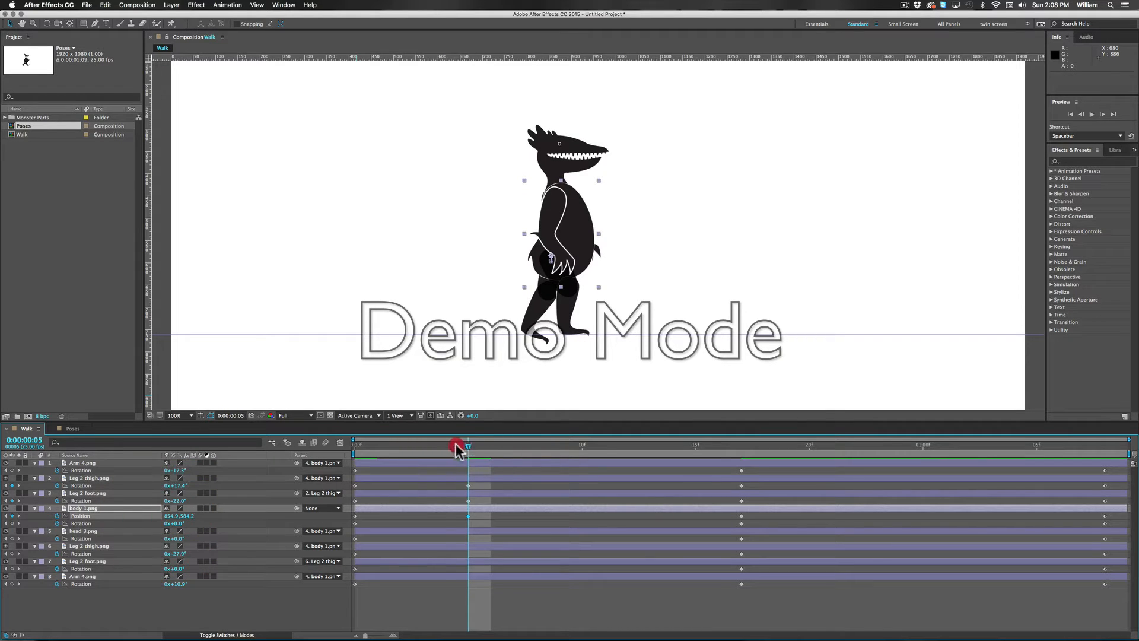
{"action": "left_click_drag", "start_coordinate": [456, 445], "coordinate": [473, 465]}
{"action": "left_click_drag", "start_coordinate": [180, 524], "coordinate": [187, 524]}
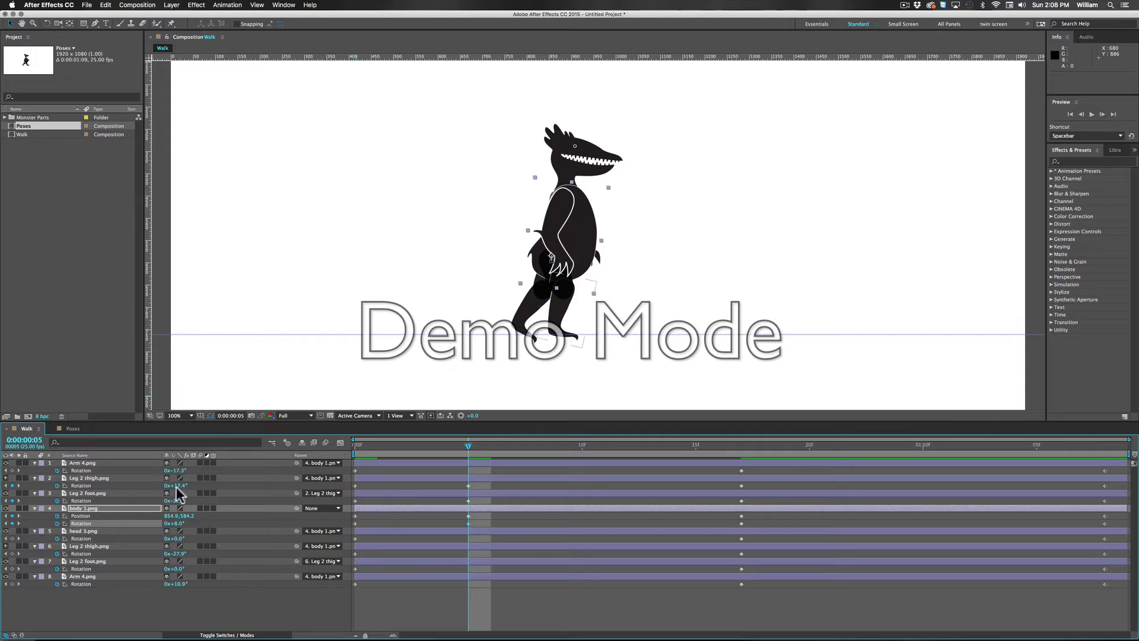
Step: At frame 5, set the front Arm 4.png rotation to -18.3° and the front Leg 2 thigh.png rotation to 25.4°
{"action": "left_click_drag", "start_coordinate": [182, 471], "coordinate": [177, 500]}
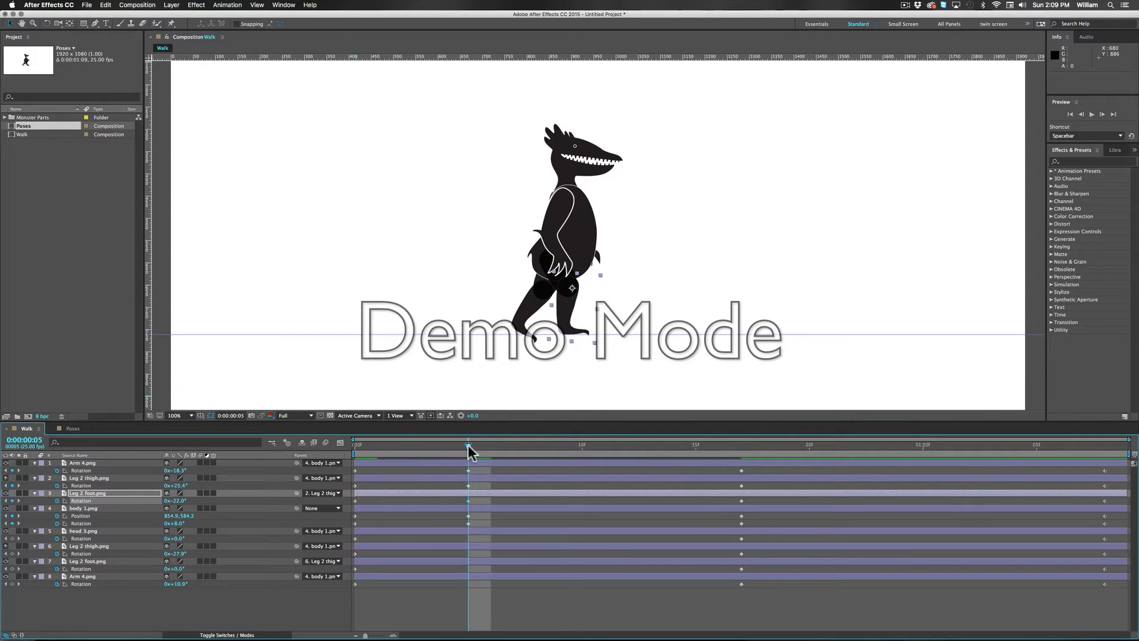
{"action": "left_click_drag", "start_coordinate": [468, 445], "coordinate": [480, 491]}
{"action": "left_click_drag", "start_coordinate": [469, 451], "coordinate": [315, 447]}
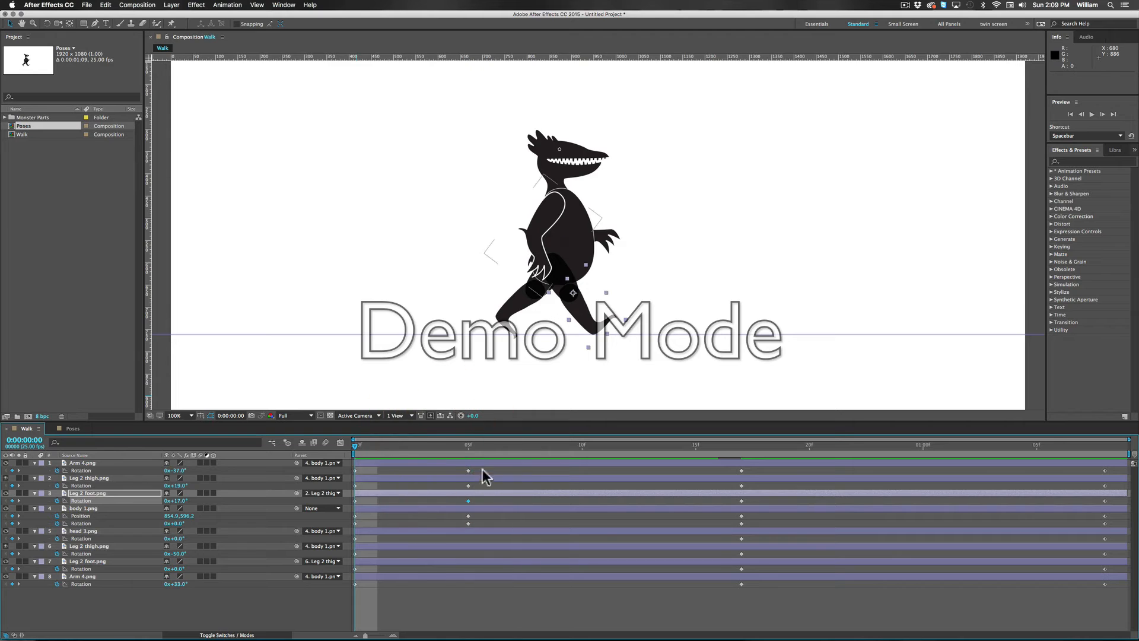
{"action": "left_click_drag", "start_coordinate": [355, 452], "coordinate": [281, 471]}
{"action": "left_click", "coordinate": [514, 307]}
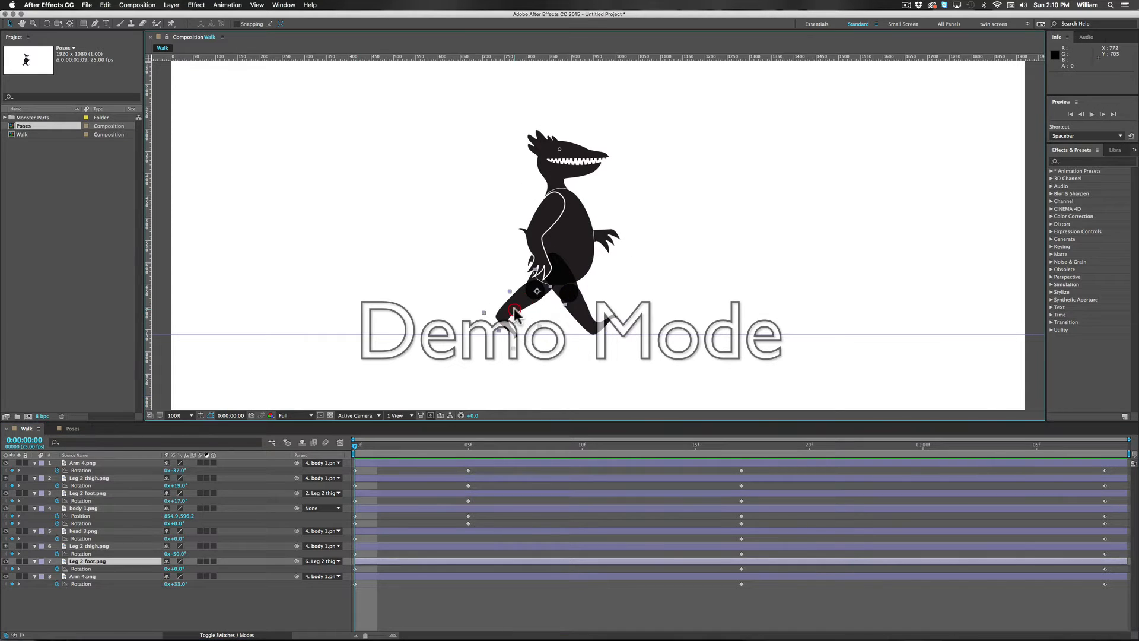
{"action": "left_click", "coordinate": [548, 354]}
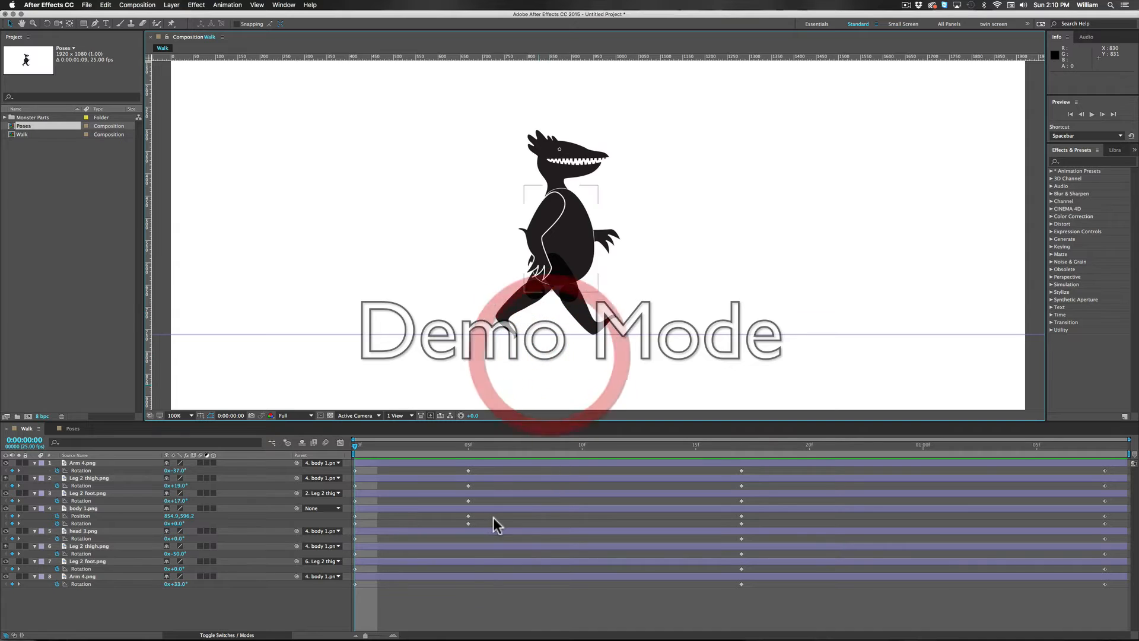
{"action": "left_click", "coordinate": [468, 470]}
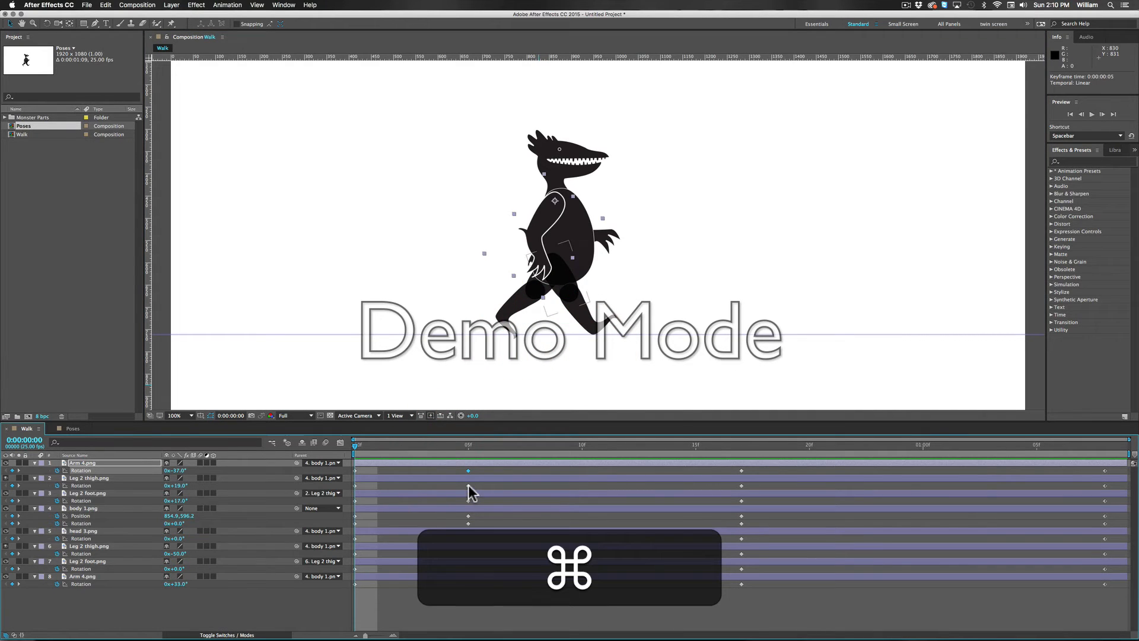
{"action": "left_click", "coordinate": [468, 486], "text": "super"}
{"action": "left_click", "coordinate": [468, 470], "text": "super"}
{"action": "left_click", "coordinate": [468, 484], "text": "super"}
{"action": "left_click", "coordinate": [469, 471]}
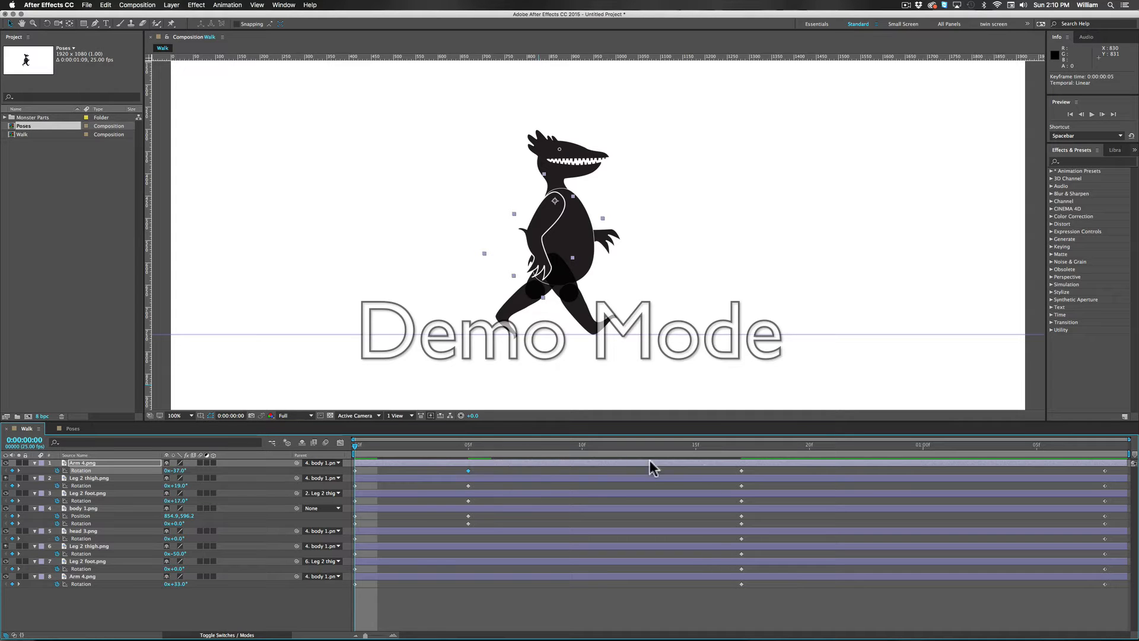
{"action": "key", "text": "super"}
Step: Copy the front Arm 4.png rotation keyframe from frame 5 and paste it onto the back Arm 4.png layer at frame 21
{"action": "mouse_move", "coordinate": [819, 443]}
{"action": "left_mouse_down"}
{"action": "mouse_move", "coordinate": [812, 448]}
{"action": "mouse_move", "coordinate": [832, 447]}
{"action": "left_mouse_up"}
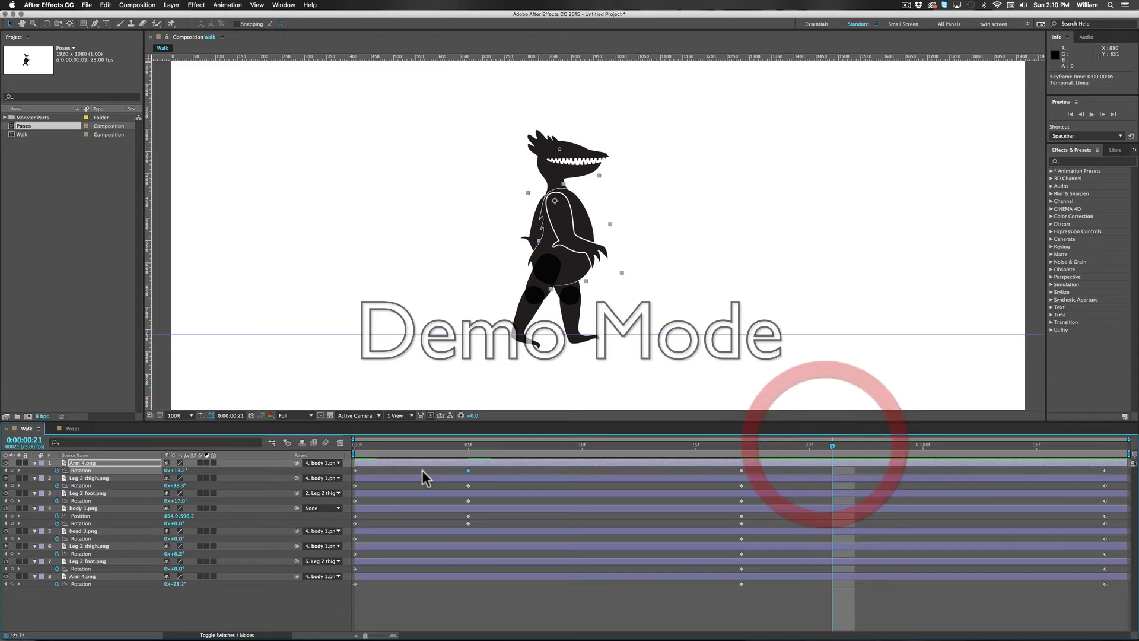
{"action": "left_click", "coordinate": [468, 470]}
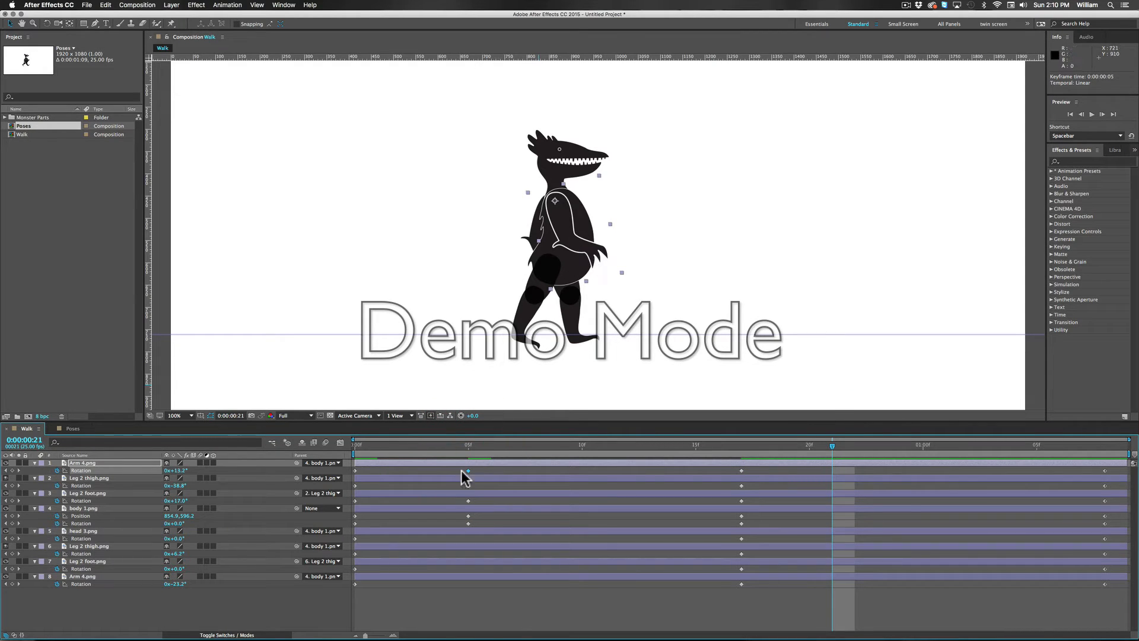
{"action": "mouse_move", "coordinate": [469, 470]}
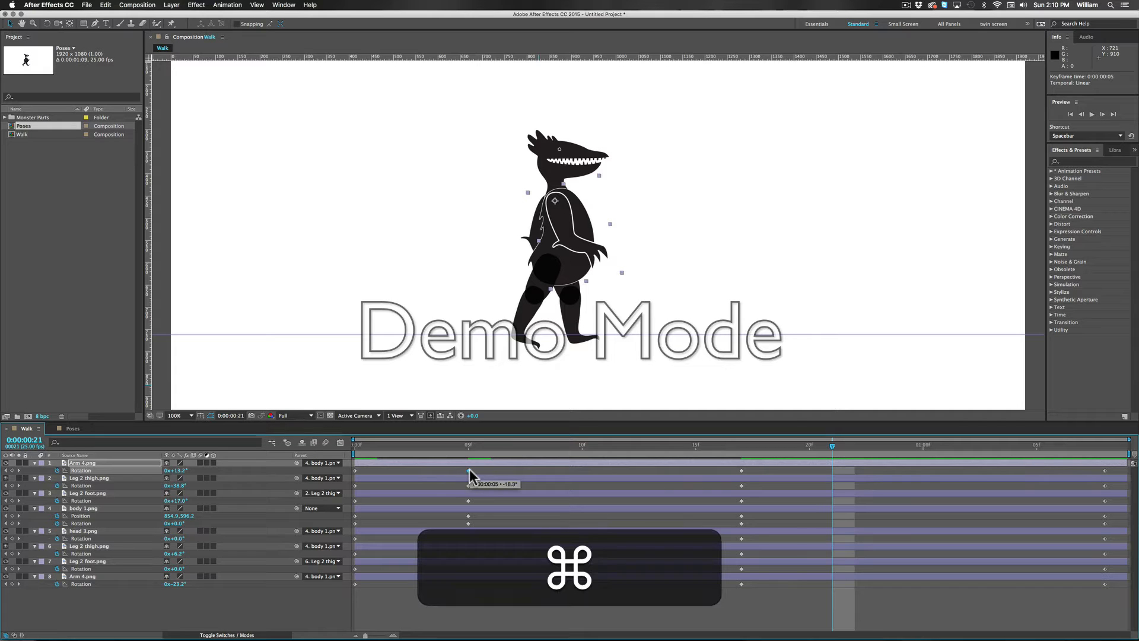
{"action": "key", "text": "super+c"}
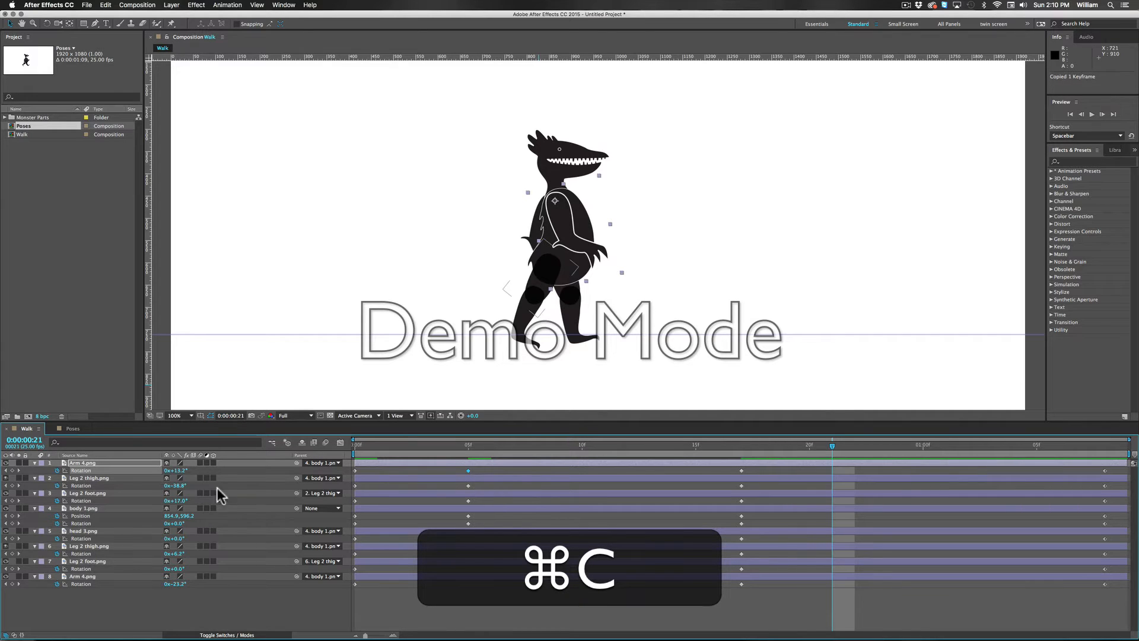
{"action": "left_click", "coordinate": [95, 578]}
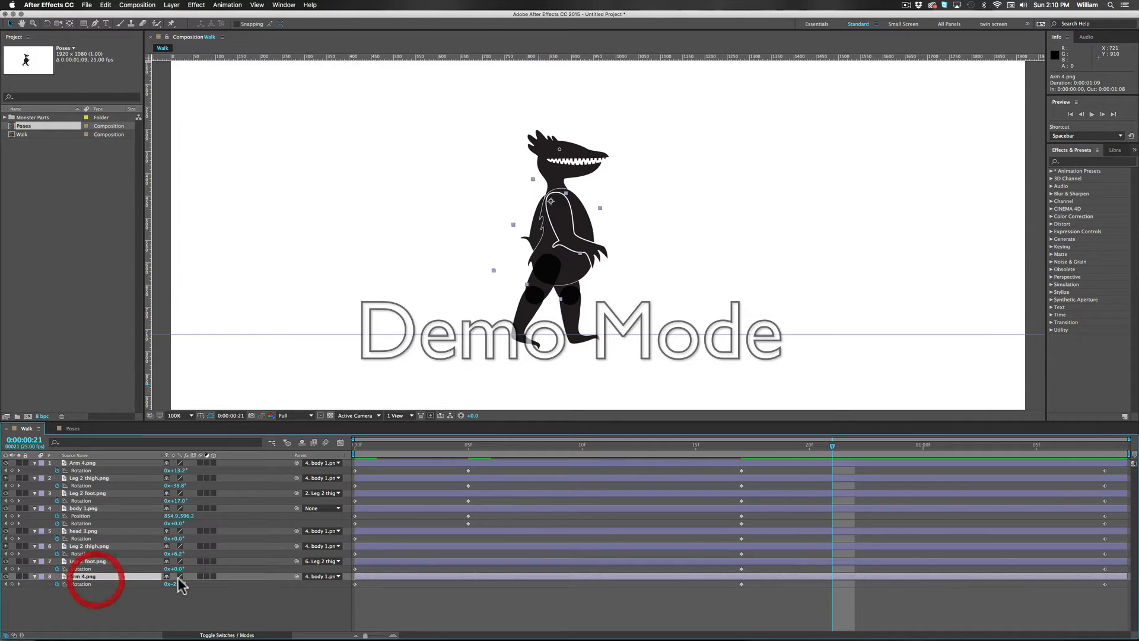
{"action": "left_click", "coordinate": [834, 578]}
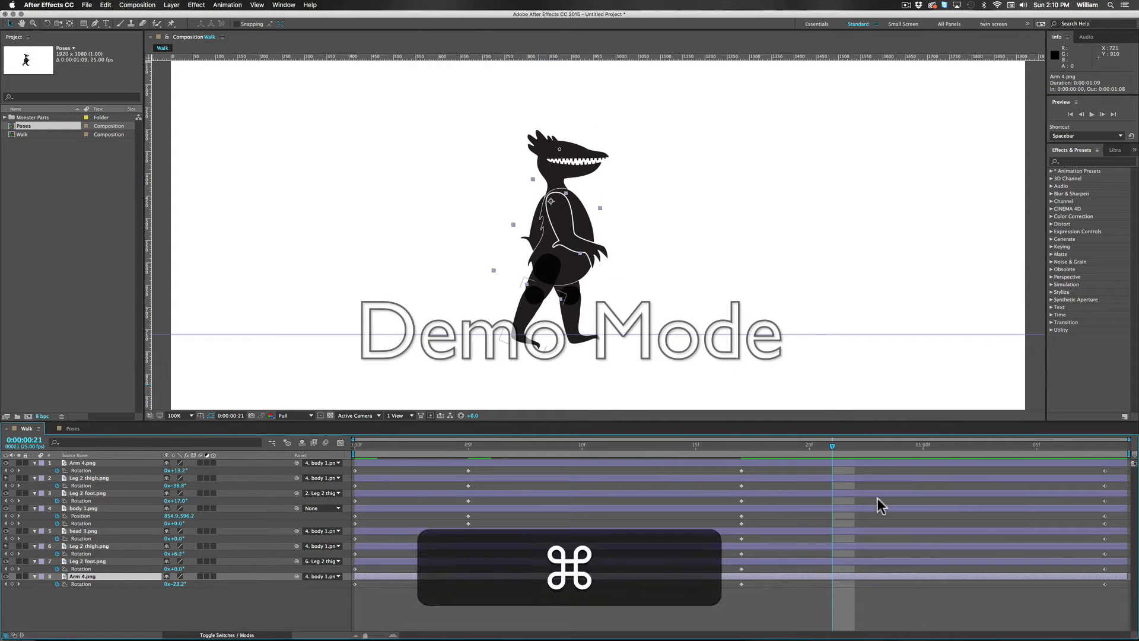
{"action": "key", "text": "super+v"}
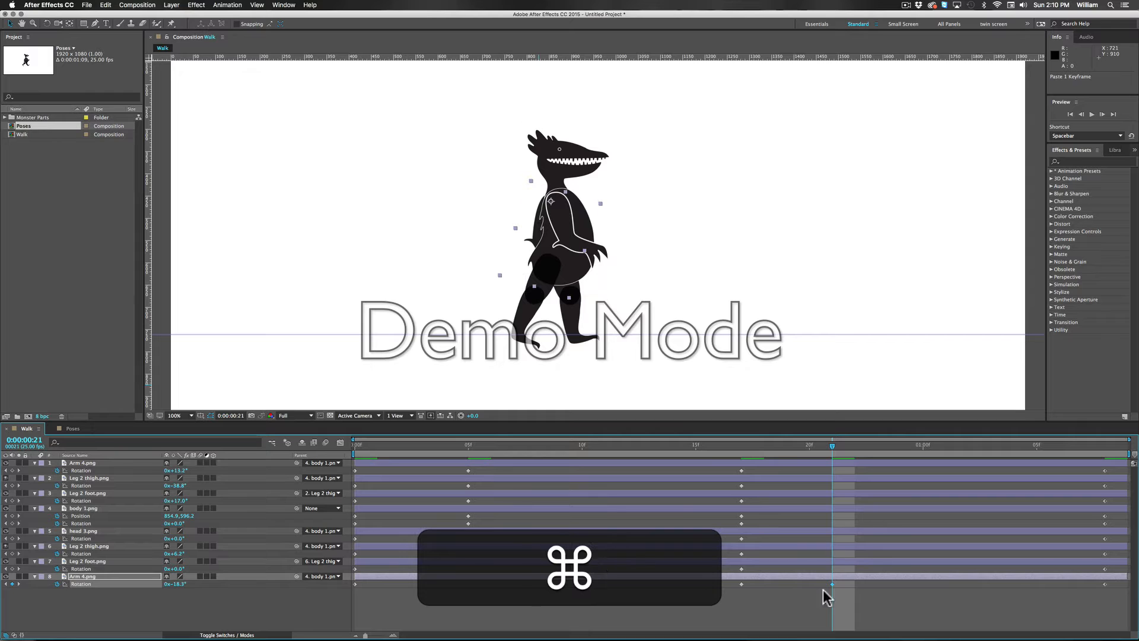
Step: Copy the front Leg 2 thigh.png rotation keyframe from frame 5 and paste it onto the back Leg 2 thigh.png layer at frame 21
{"action": "left_click", "coordinate": [471, 487]}
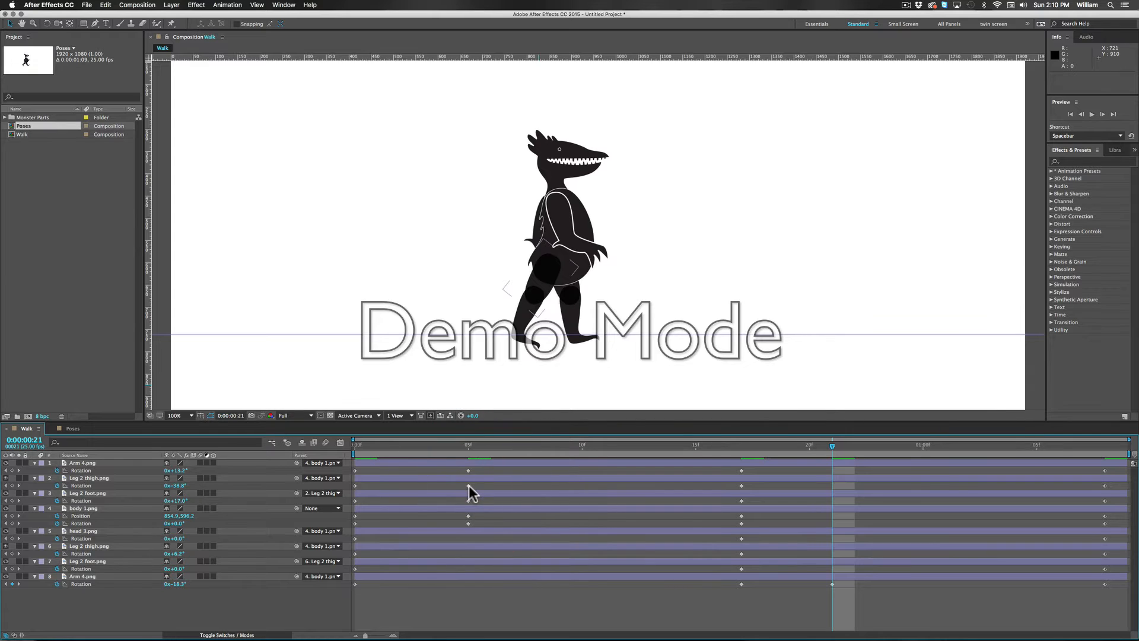
{"action": "left_click", "coordinate": [468, 485]}
{"action": "key", "text": "super+c"}
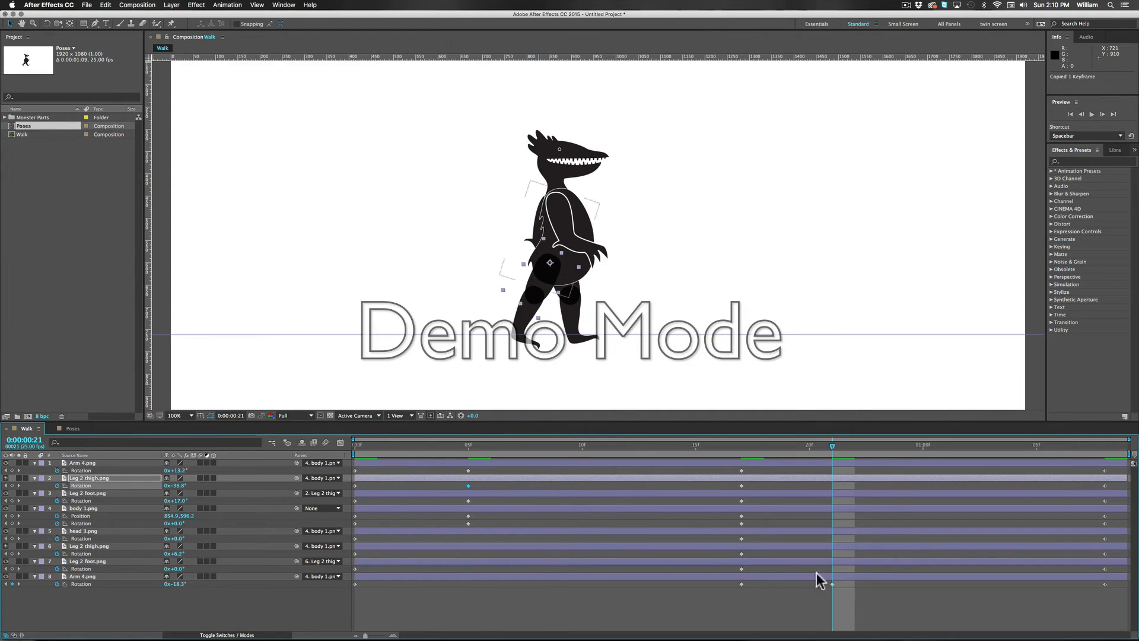
{"action": "left_click", "coordinate": [88, 545]}
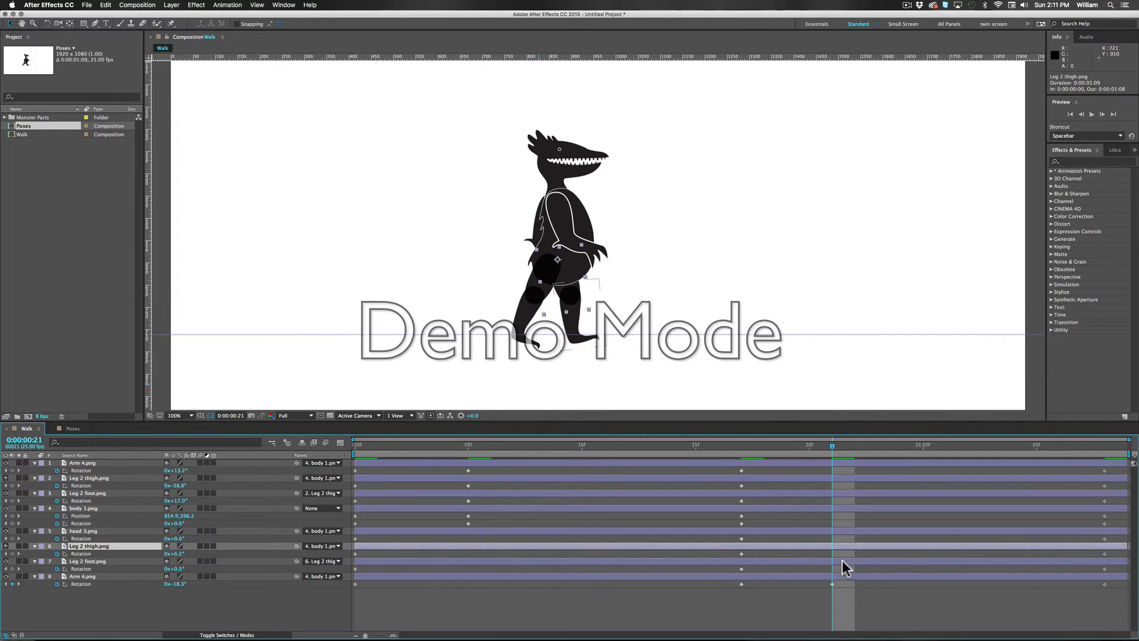
{"action": "left_click", "coordinate": [831, 545]}
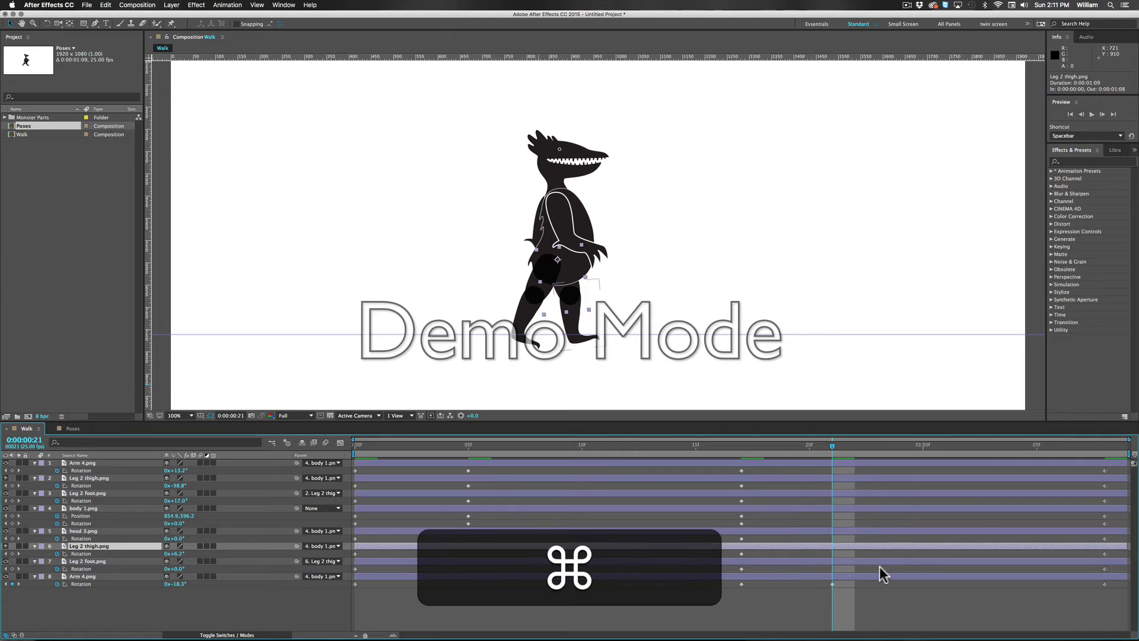
{"action": "key", "text": "super+v"}
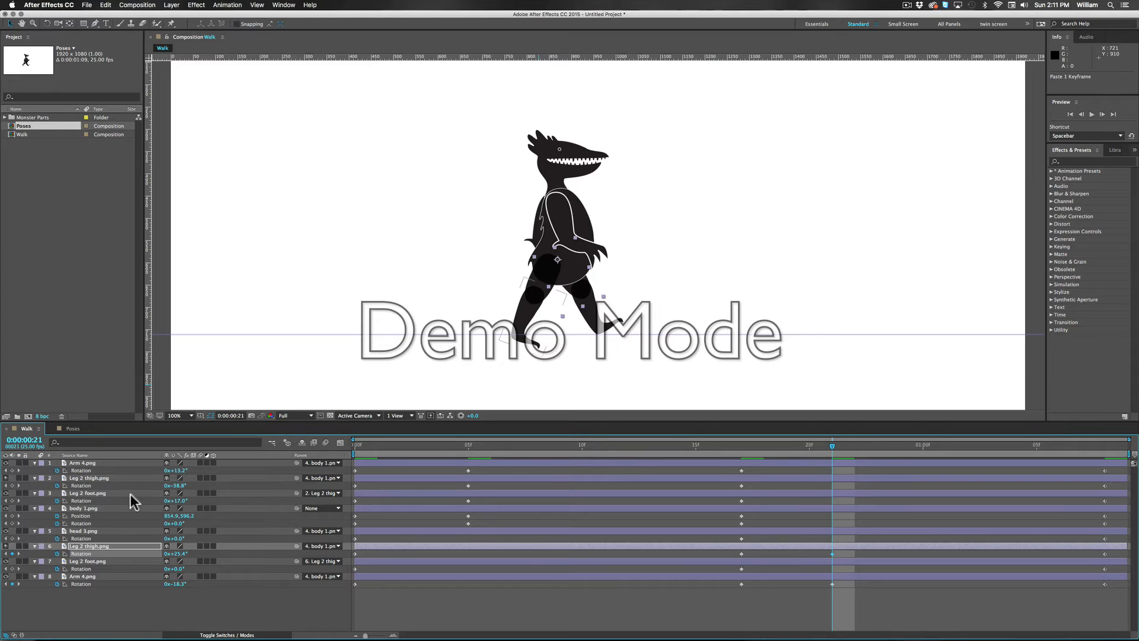
Step: Copy the front Leg 2 foot.png rotation keyframe from frame 5 and paste it onto the back Leg 2 foot.png layer at frame 21
{"action": "left_click", "coordinate": [467, 500]}
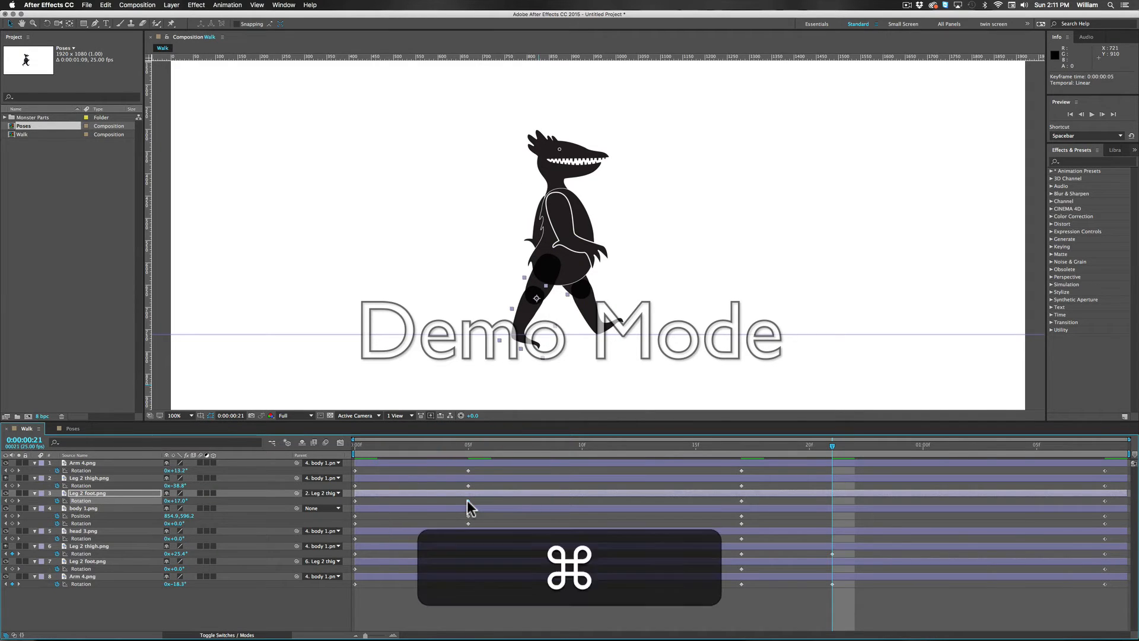
{"action": "key", "text": "super+c"}
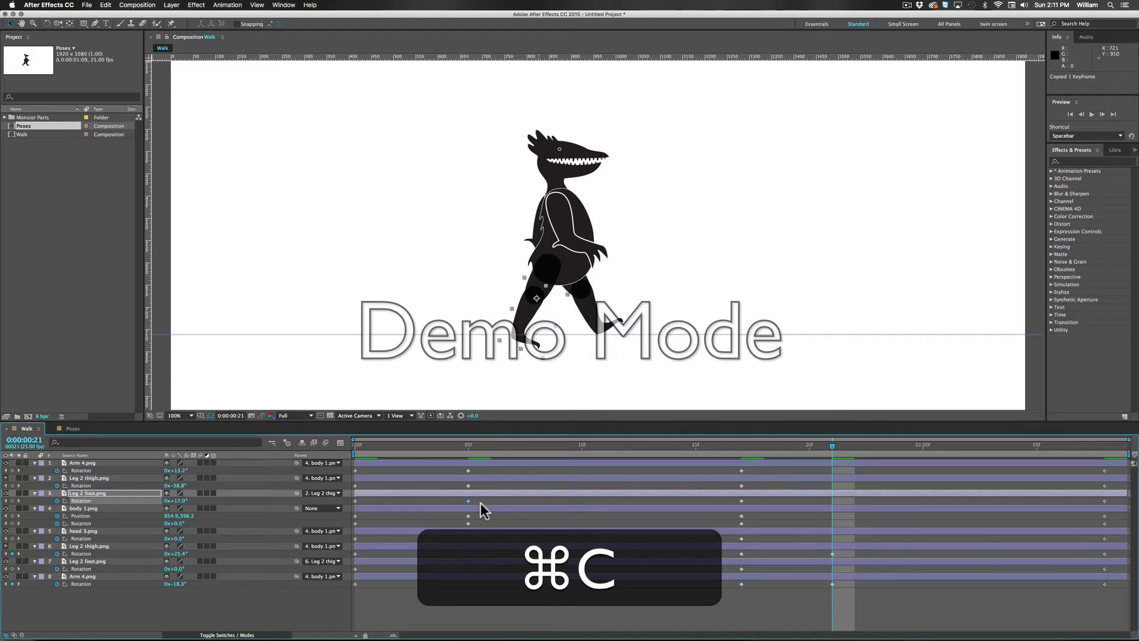
{"action": "left_click", "coordinate": [99, 562]}
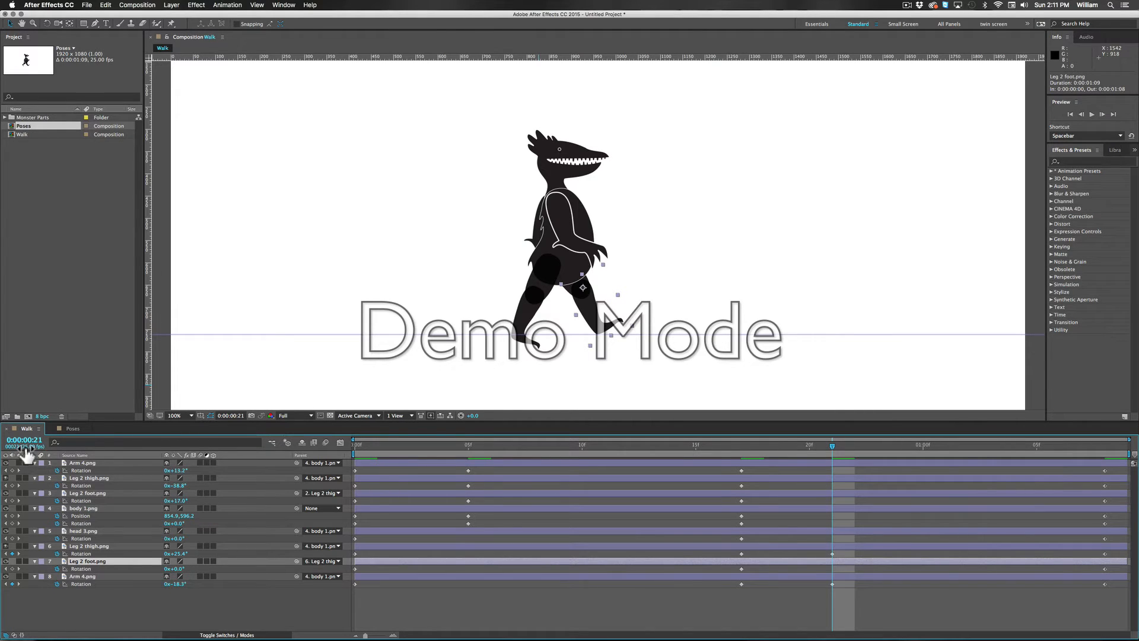
{"action": "key", "text": "super+v"}
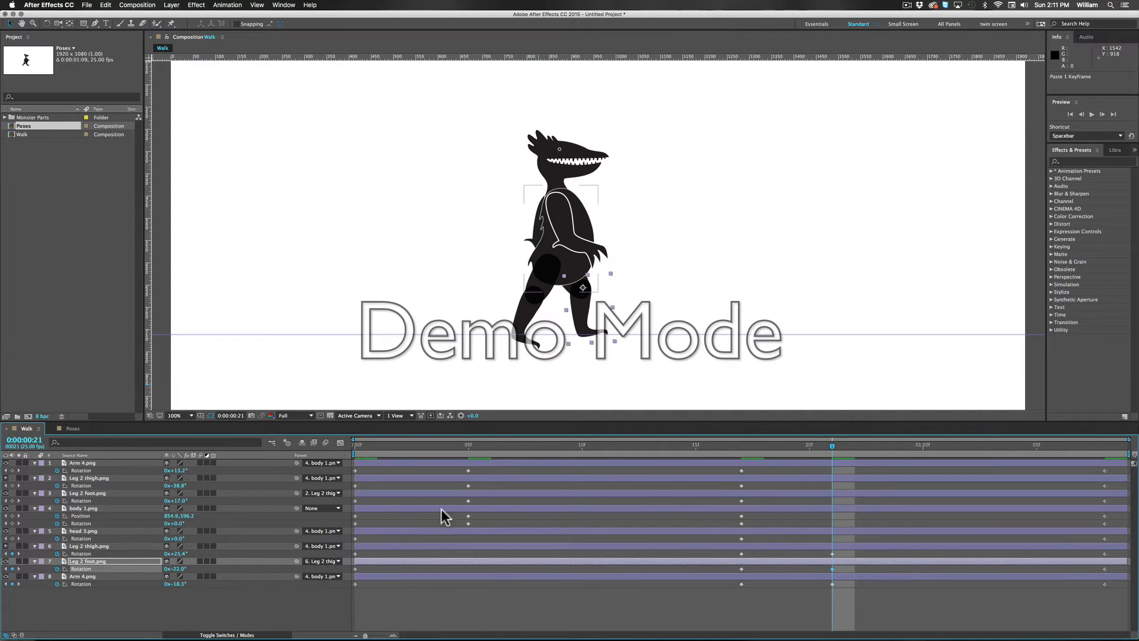
Step: Copy the body 1.png position and rotation keyframes from frame 5 and paste them onto the same layer at frame 21
{"action": "left_click", "coordinate": [82, 509]}
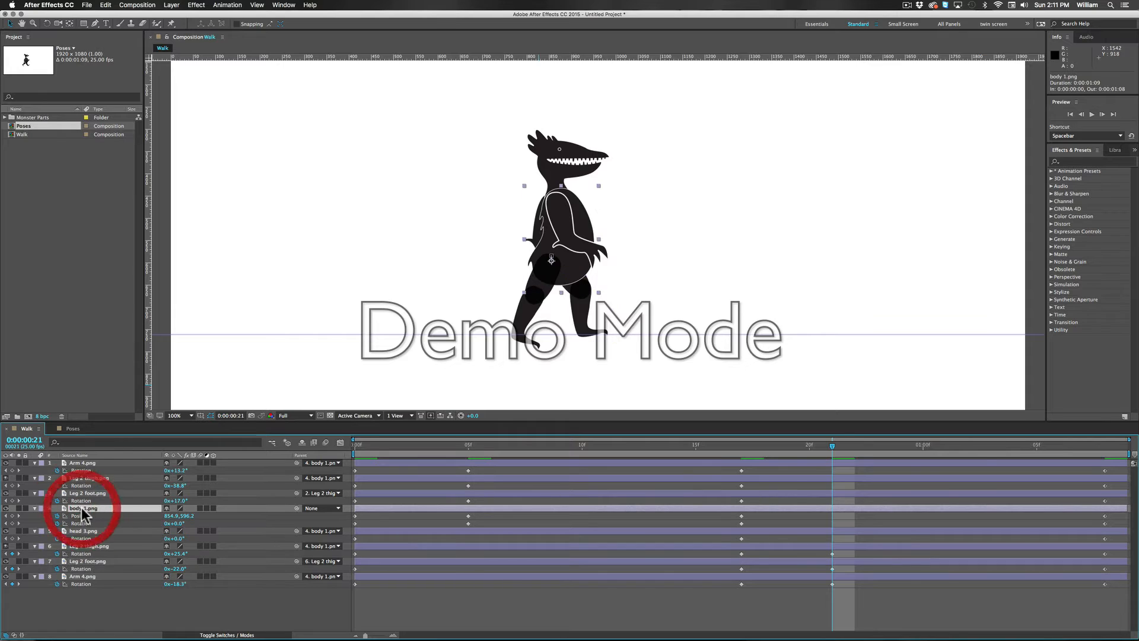
{"action": "left_click", "coordinate": [468, 516]}
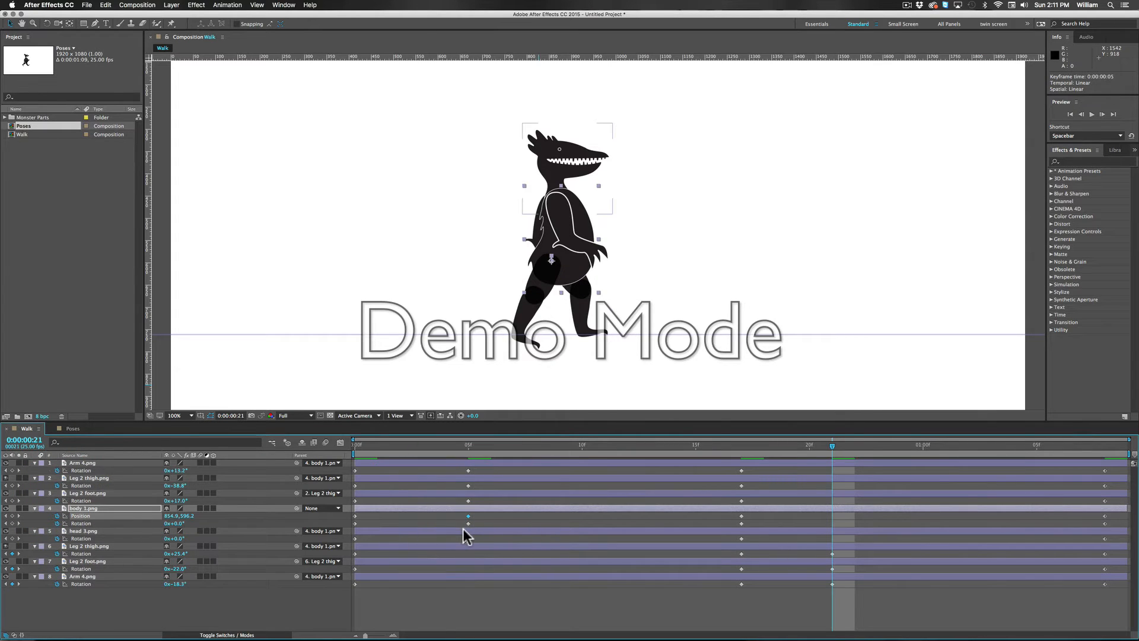
{"action": "left_click", "coordinate": [468, 523], "text": "shift"}
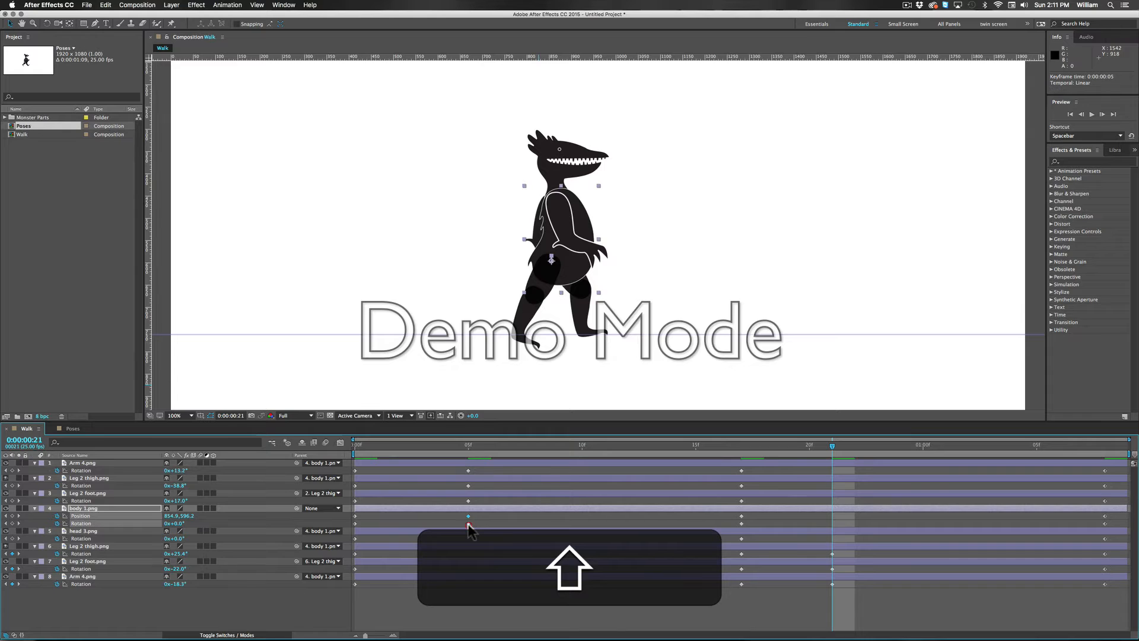
{"action": "key", "text": "super+c"}
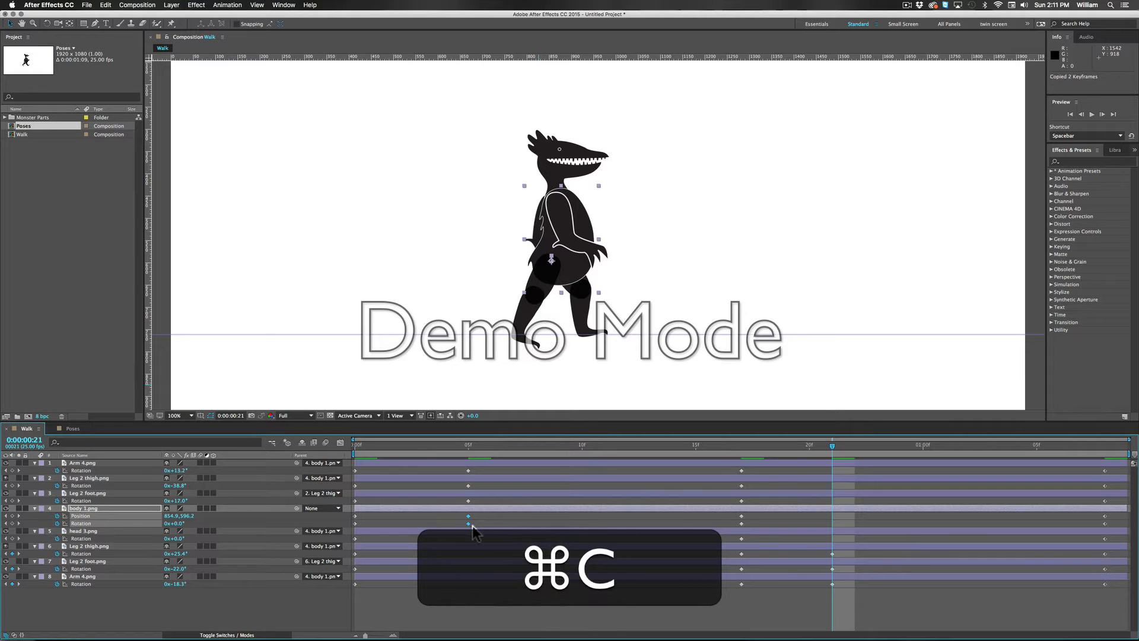
{"action": "left_click", "coordinate": [833, 507]}
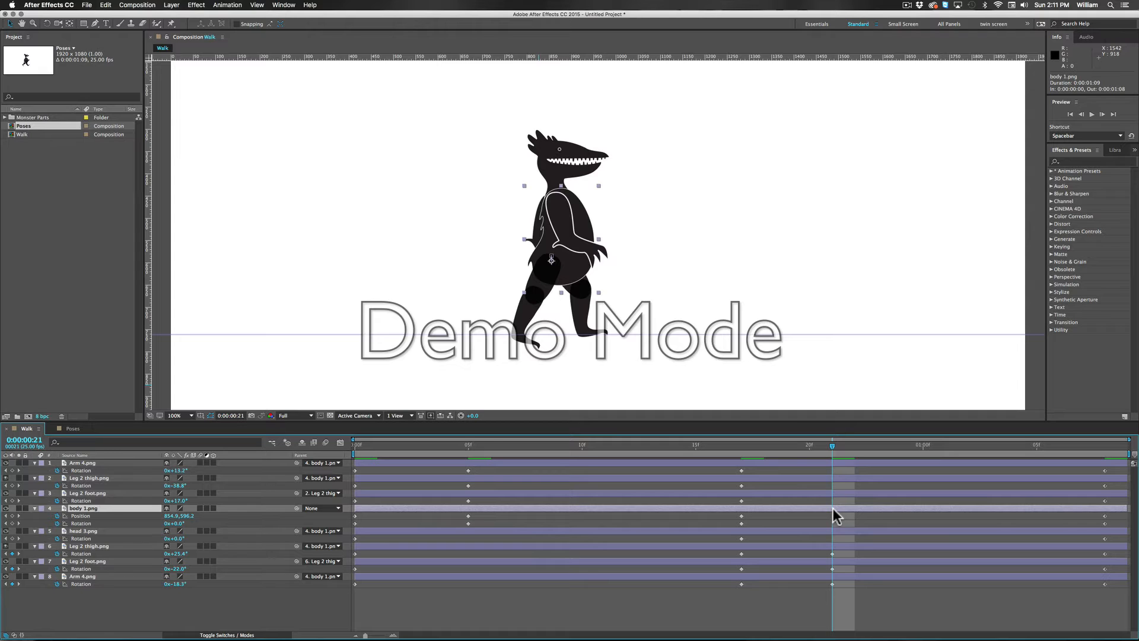
{"action": "key", "text": "super"}
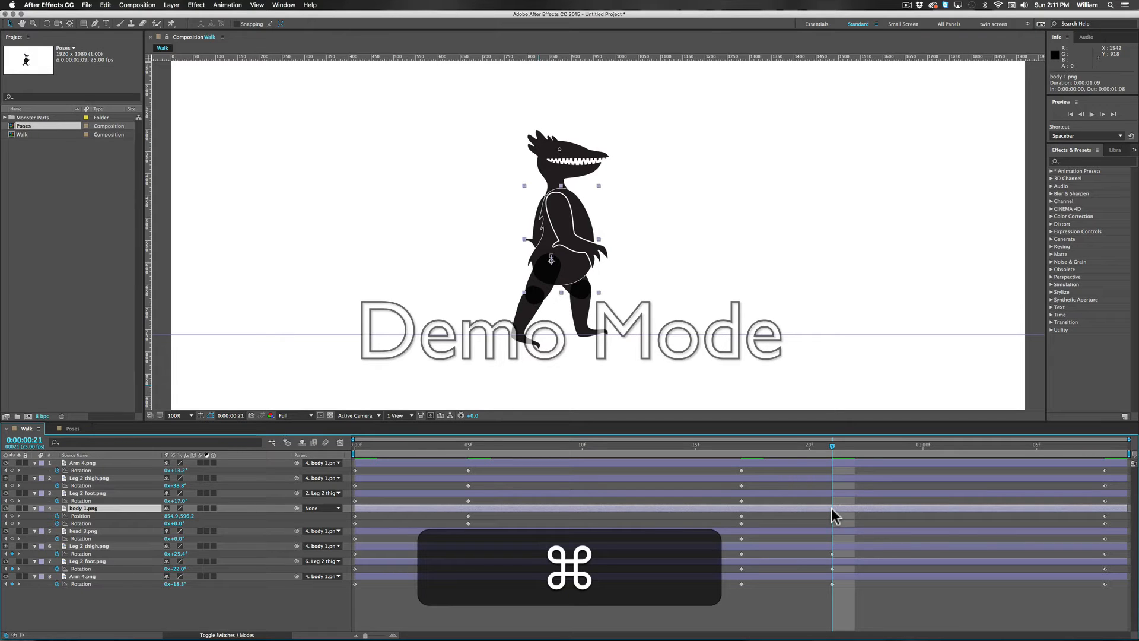
{"action": "key", "text": "super+v"}
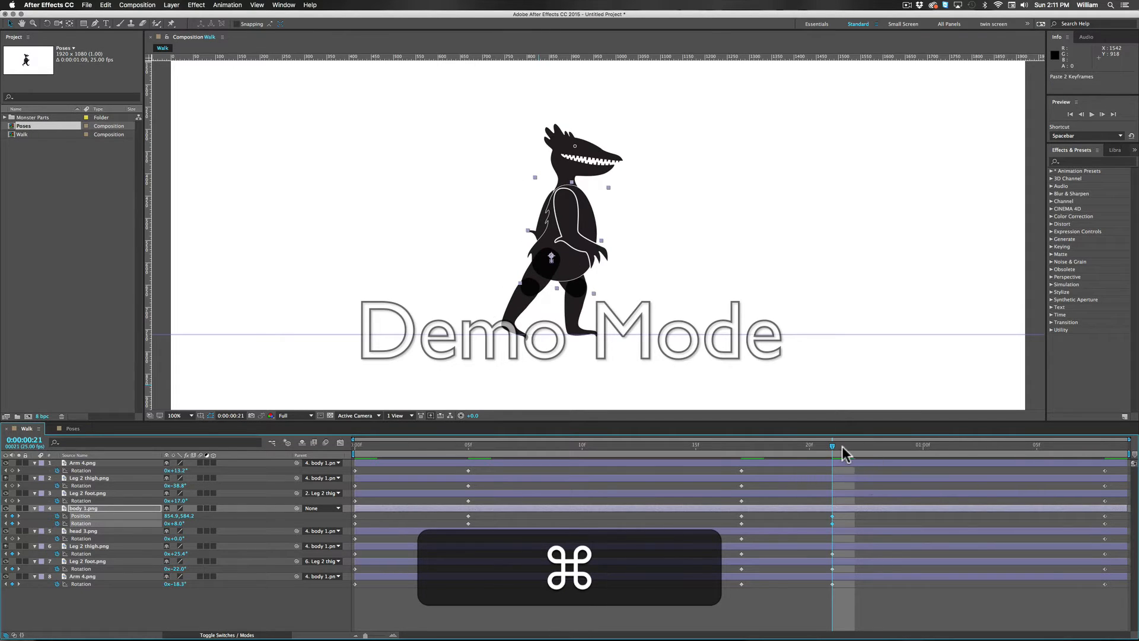
Step: Scrub back through the walk cycle from frame 21 to frame 9 to check the motion between poses
{"action": "left_click_drag", "start_coordinate": [828, 450], "coordinate": [563, 468]}
{"action": "left_click", "coordinate": [562, 460]}
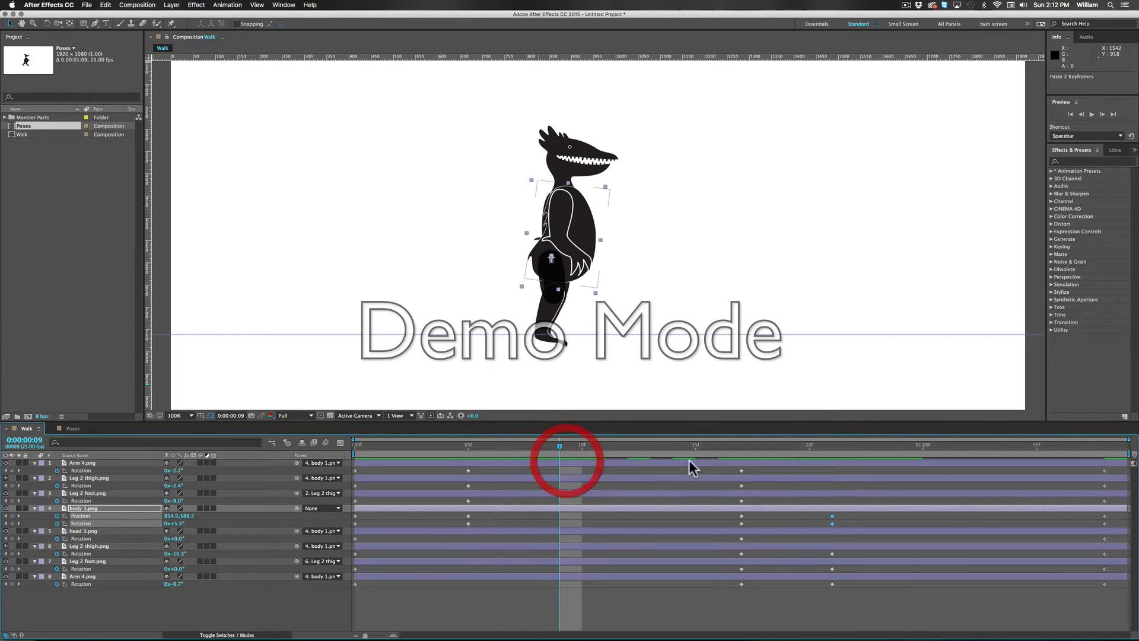
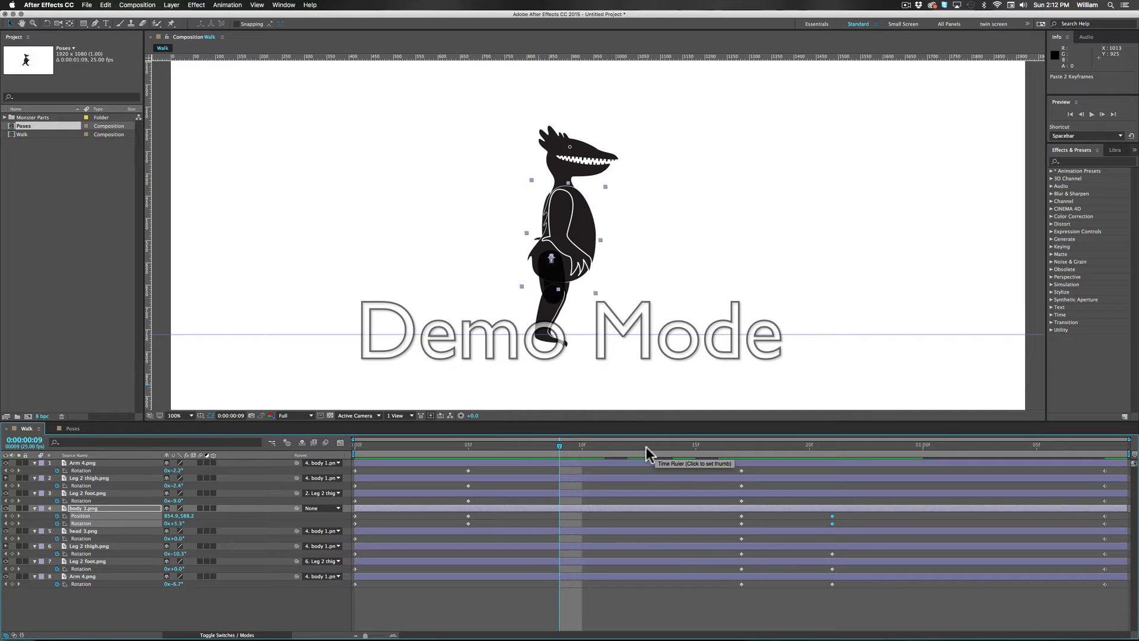
Step: Compare the third and fourth reference poses in the Poses composition with the motion in the Walk composition
{"action": "left_click", "coordinate": [72, 428]}
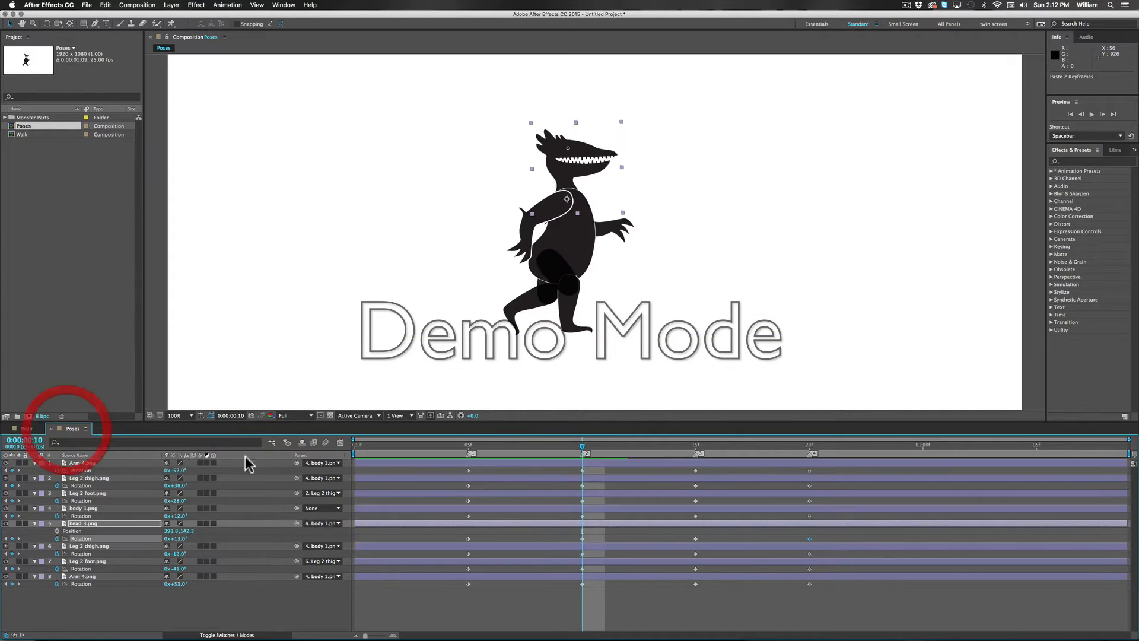
{"action": "left_click", "coordinate": [697, 447]}
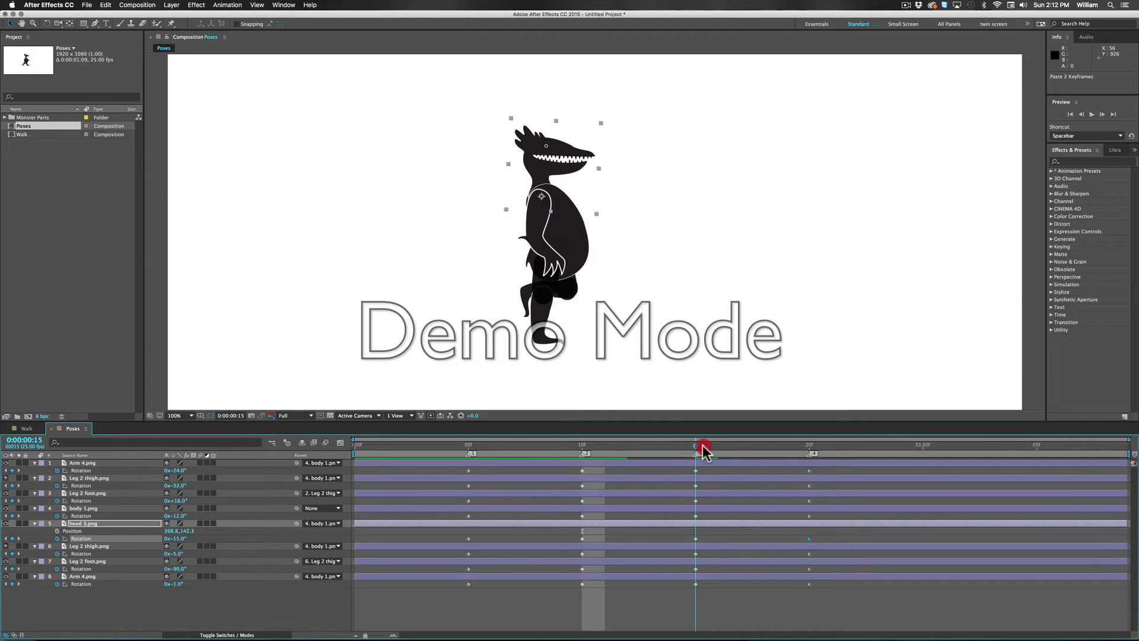
{"action": "left_click_drag", "start_coordinate": [703, 447], "coordinate": [810, 449]}
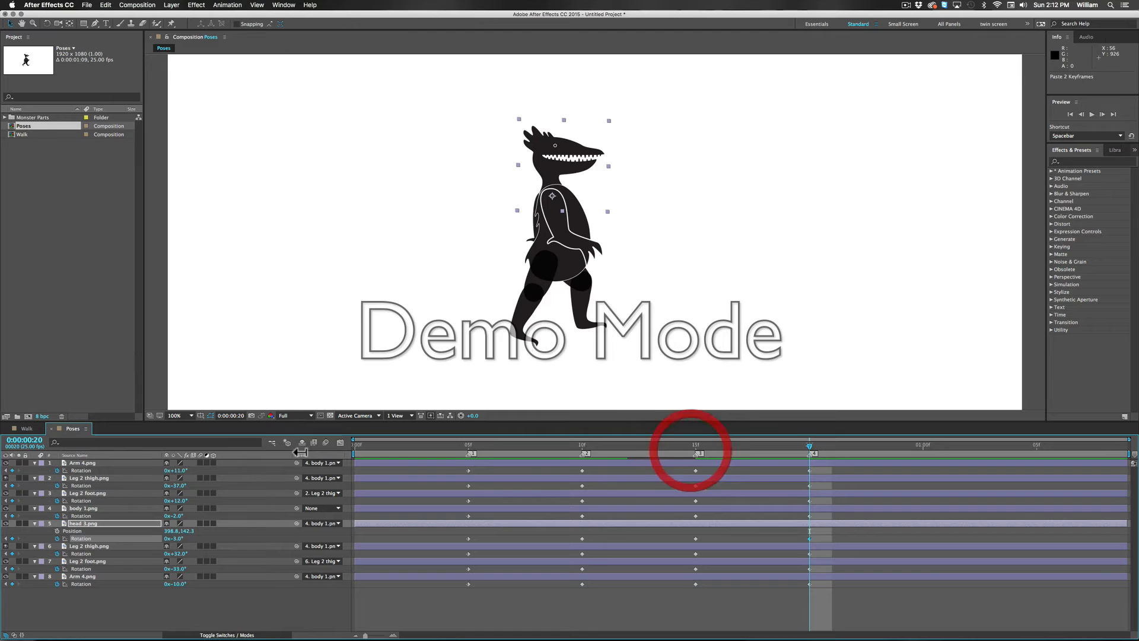
{"action": "left_click", "coordinate": [26, 429]}
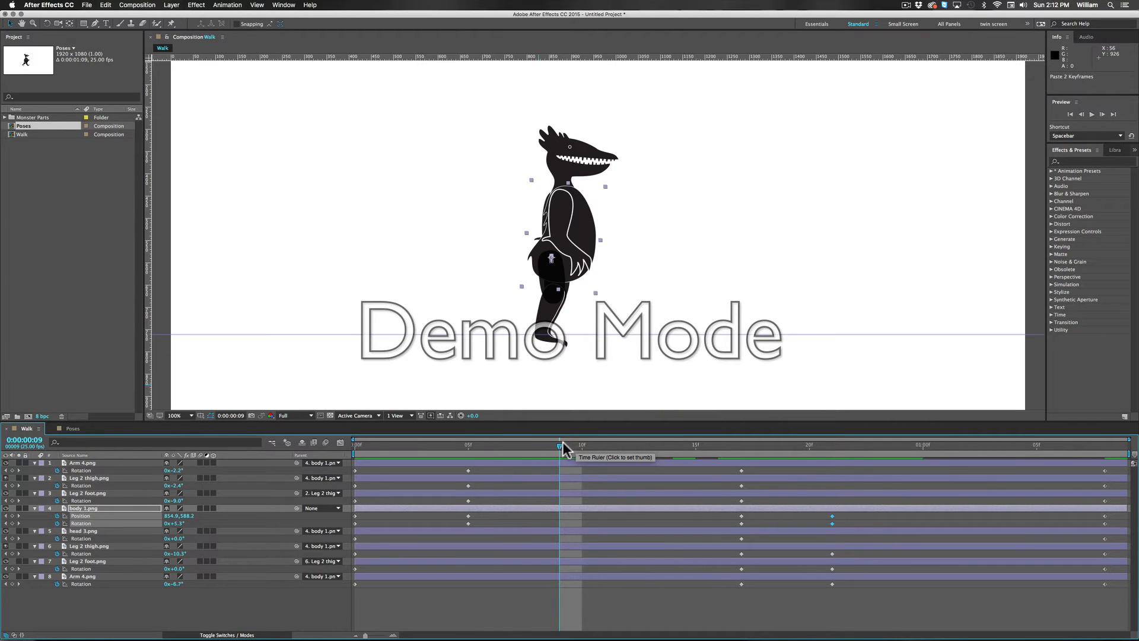
{"action": "left_click_drag", "start_coordinate": [564, 449], "coordinate": [611, 457]}
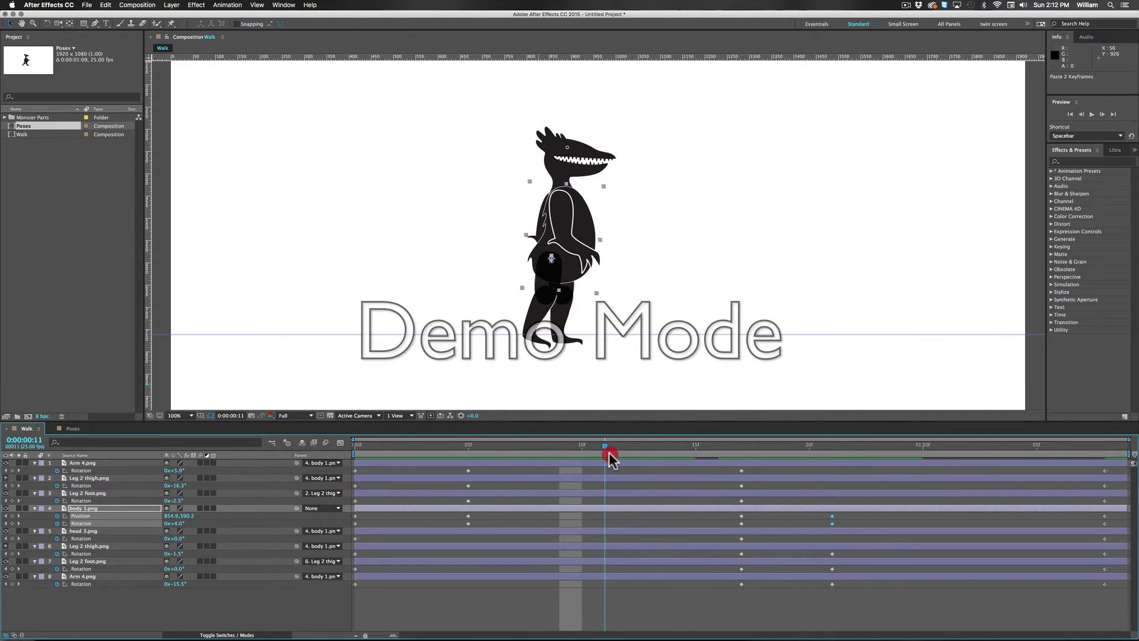
{"action": "left_click_drag", "start_coordinate": [610, 454], "coordinate": [1047, 473]}
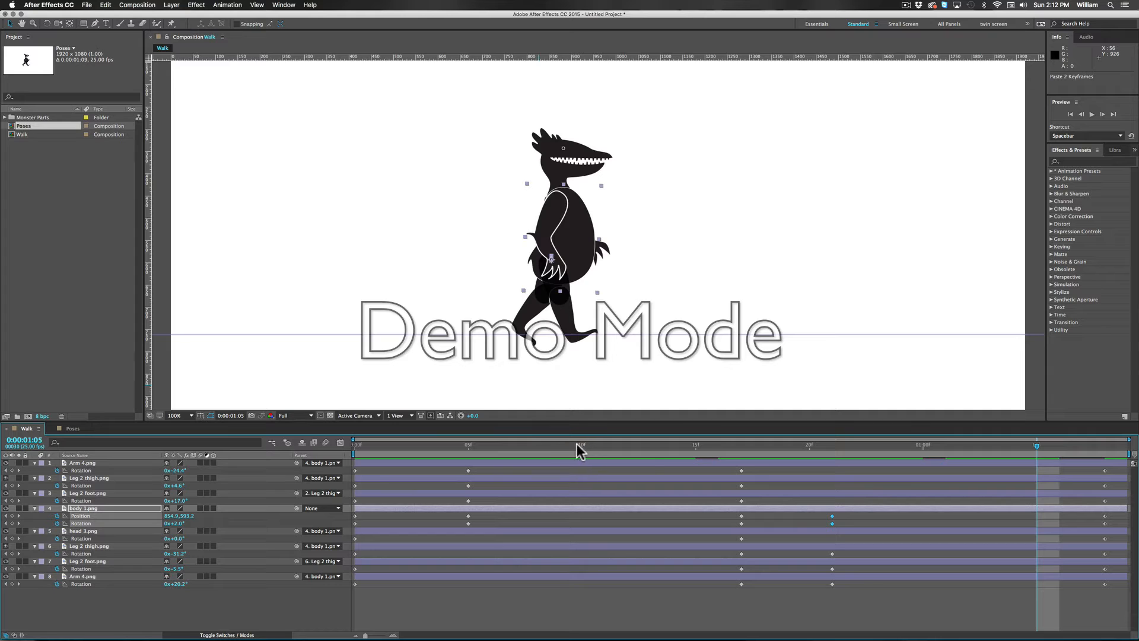
{"action": "left_click_drag", "start_coordinate": [564, 450], "coordinate": [561, 483]}
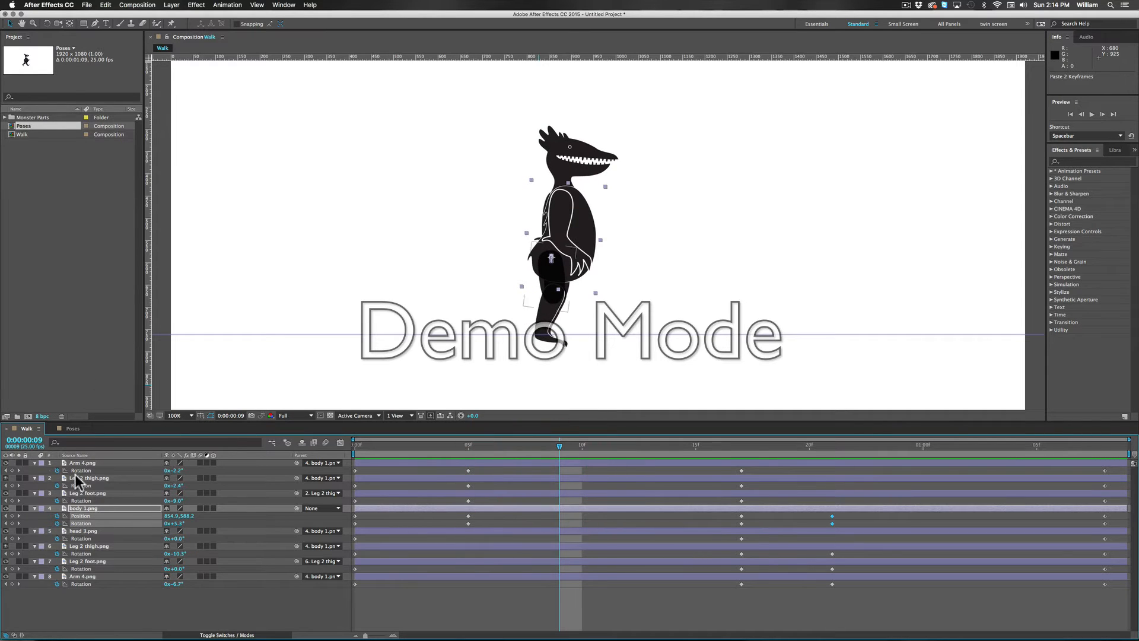
{"action": "left_click", "coordinate": [73, 428]}
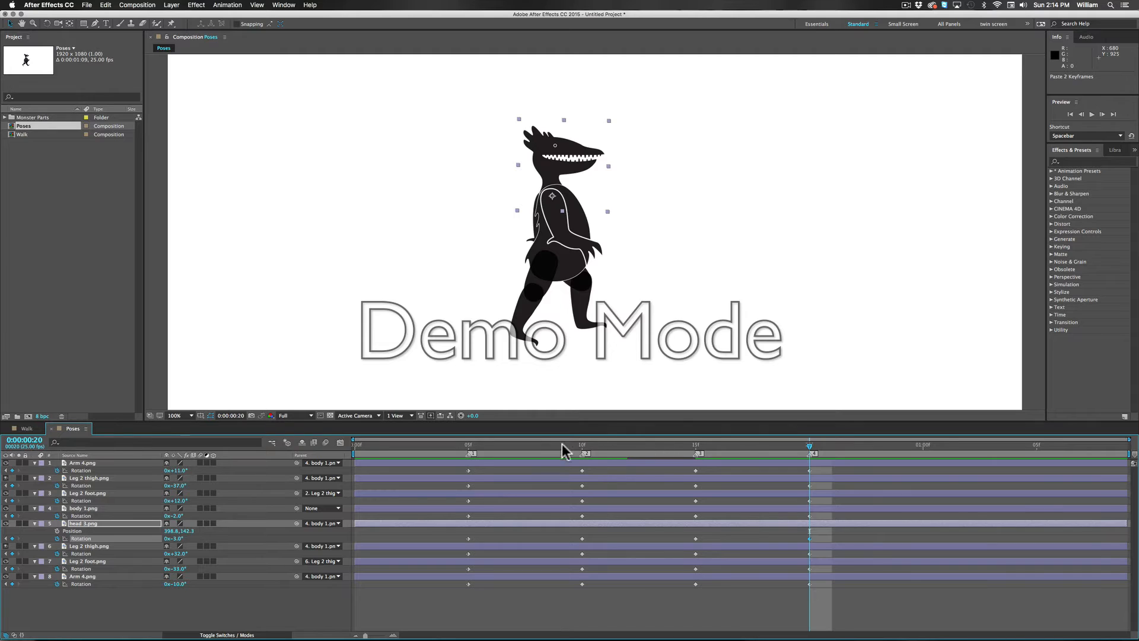
{"action": "left_click_drag", "start_coordinate": [563, 451], "coordinate": [700, 453]}
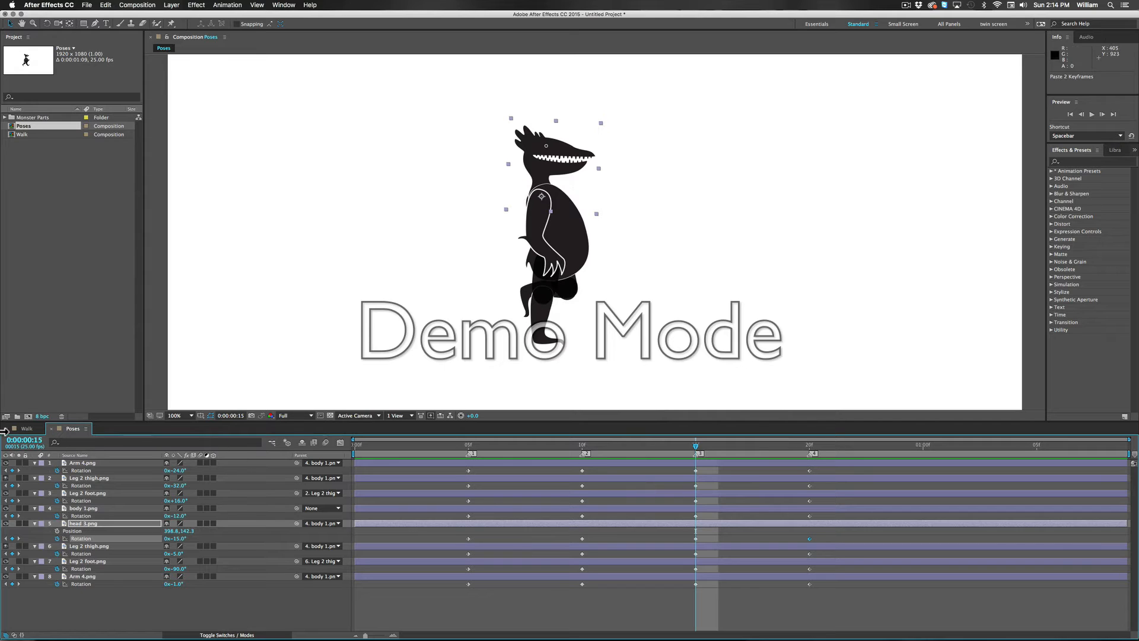
{"action": "left_click", "coordinate": [26, 429]}
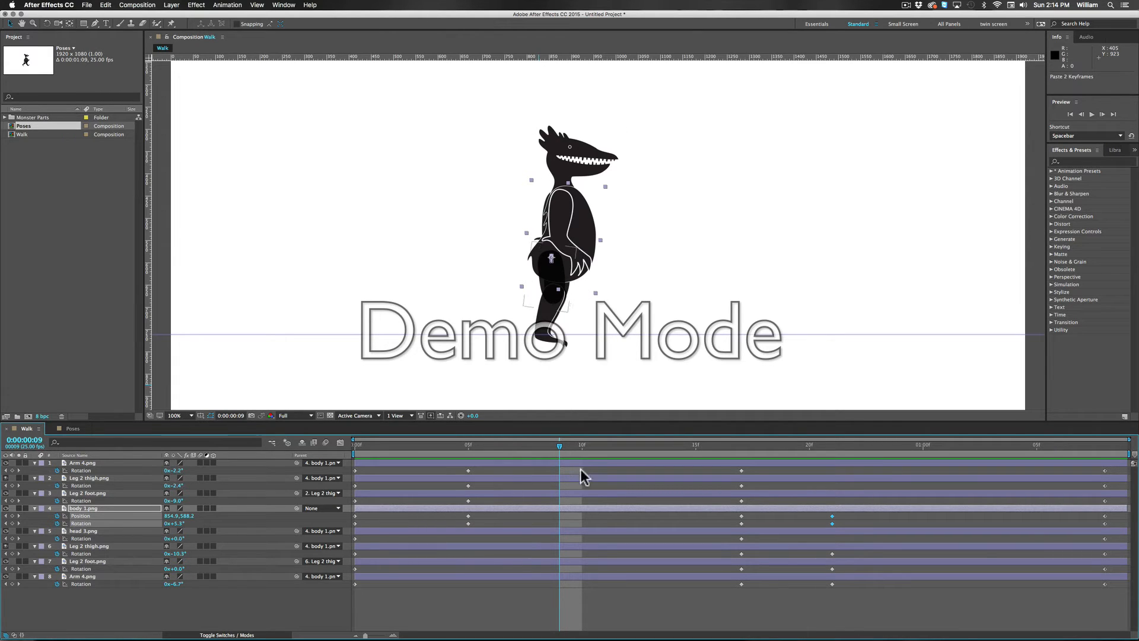
Step: Add rotation keyframes at frame 5 to head 3.png, the back Leg 2 thigh.png and the back Leg 2 foot.png
{"action": "left_click_drag", "start_coordinate": [559, 449], "coordinate": [468, 449]}
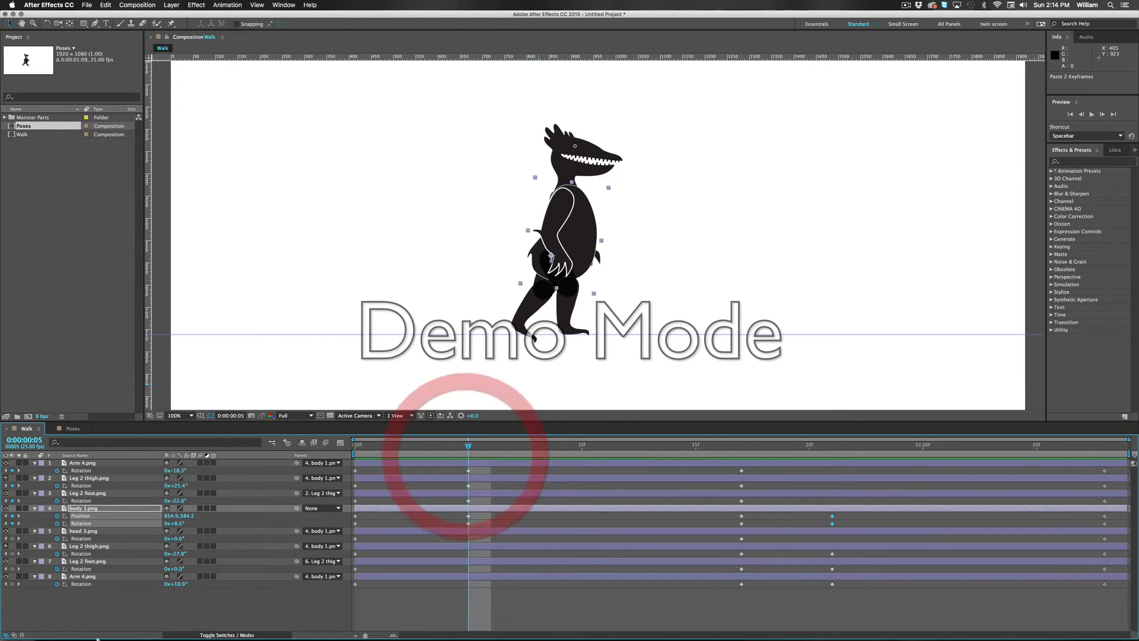
{"action": "left_click", "coordinate": [11, 538]}
{"action": "left_click", "coordinate": [11, 553]}
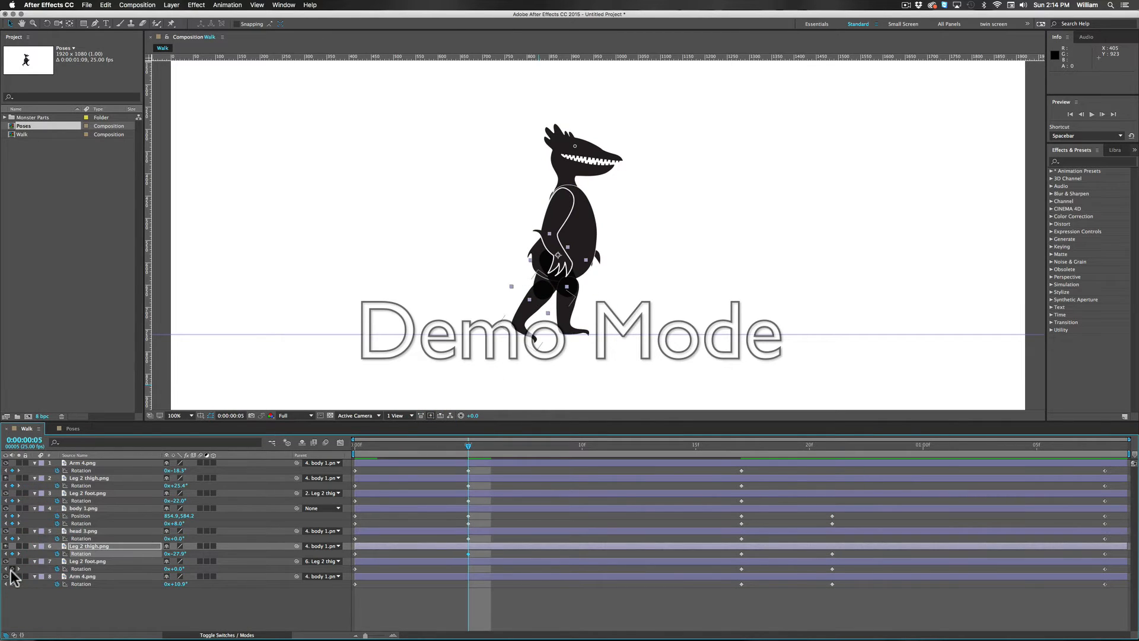
{"action": "left_click", "coordinate": [12, 569]}
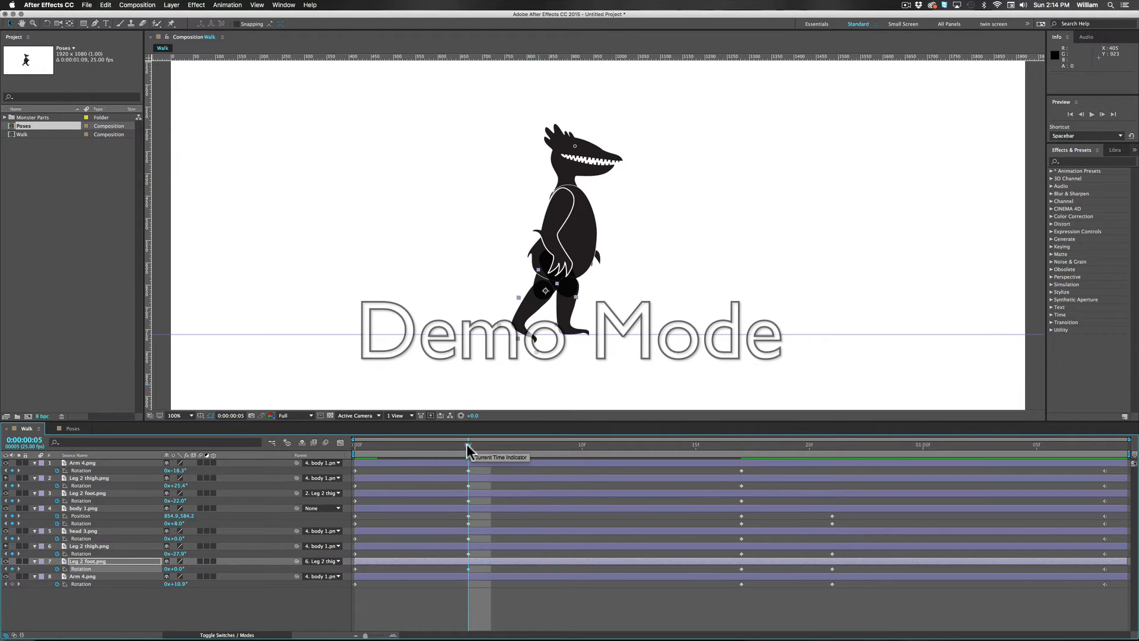
Step: At frame 9, set the rotation of the back Leg 2 thigh.png to 32.7° and the back Leg 2 foot.png to -101°
{"action": "left_click_drag", "start_coordinate": [471, 446], "coordinate": [564, 456]}
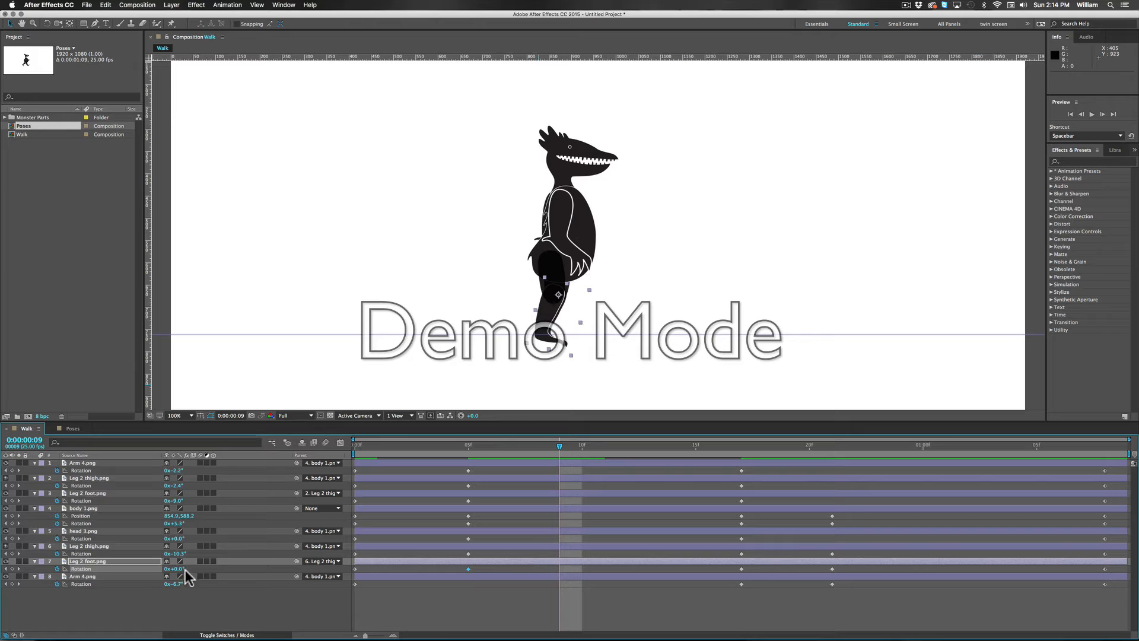
{"action": "mouse_move", "coordinate": [178, 569]}
{"action": "left_mouse_down"}
{"action": "mouse_move", "coordinate": [162, 572]}
{"action": "mouse_move", "coordinate": [192, 555]}
{"action": "mouse_move", "coordinate": [170, 570]}
{"action": "left_mouse_up"}
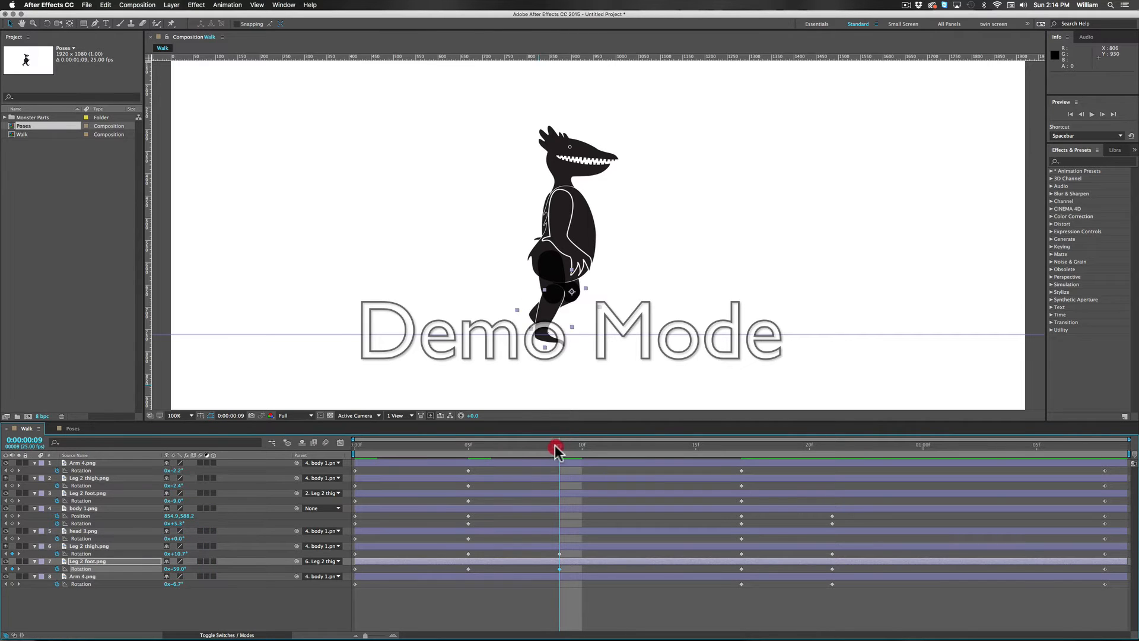
{"action": "left_click_drag", "start_coordinate": [554, 445], "coordinate": [566, 479]}
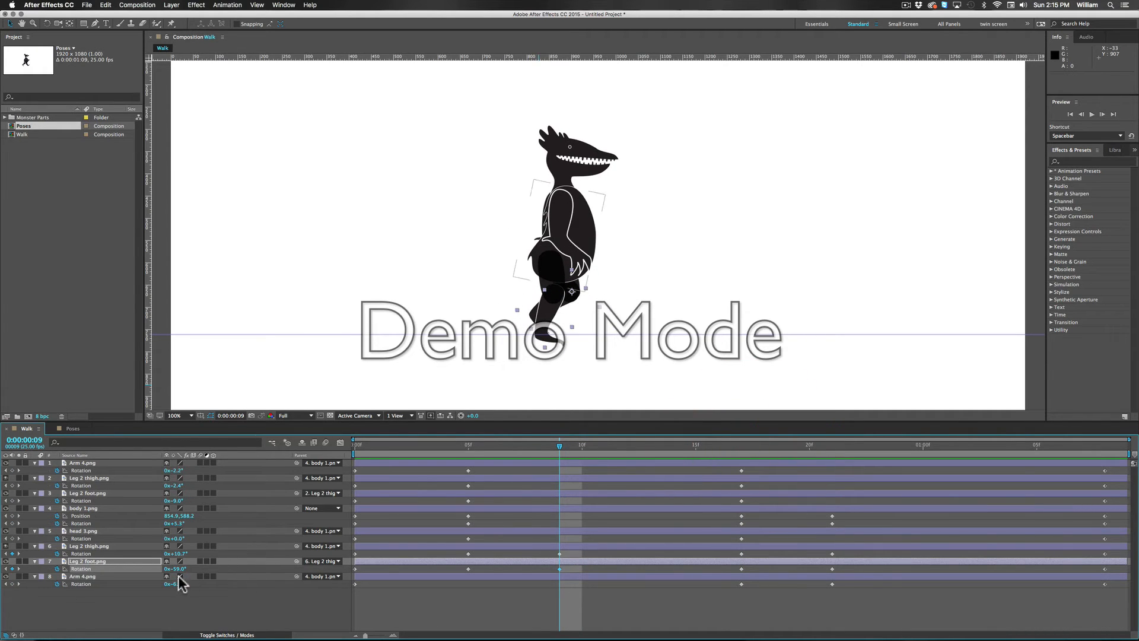
{"action": "left_click_drag", "start_coordinate": [179, 554], "coordinate": [159, 570]}
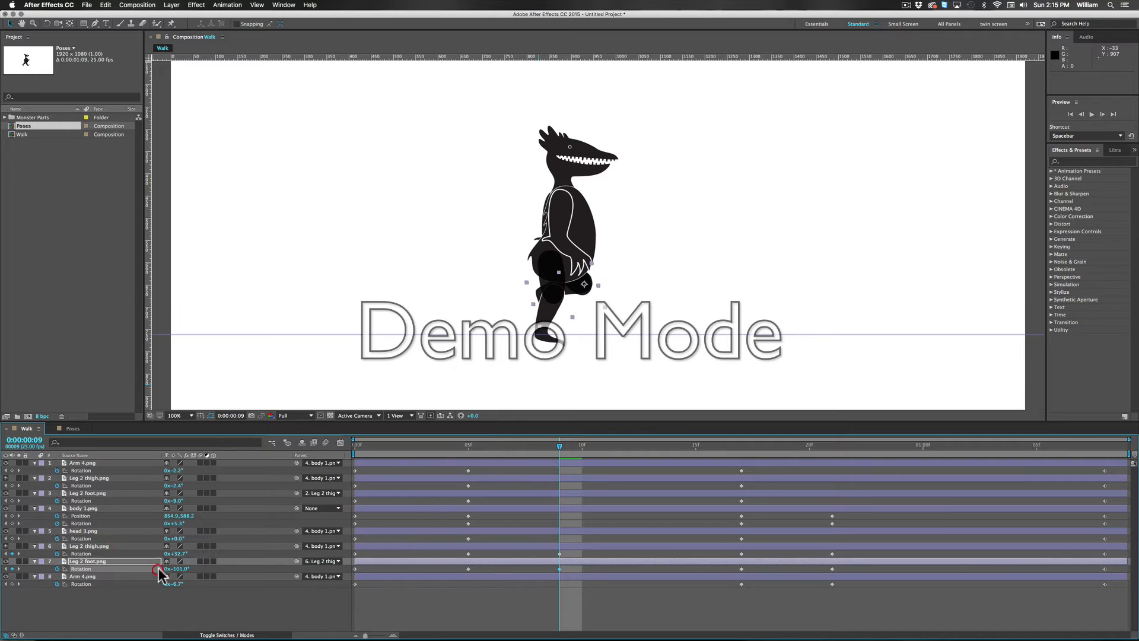
Step: Delete the frame 5 rotation keyframes from the back Leg 2 foot.png, the back Leg 2 thigh.png and head 3.png
{"action": "left_click_drag", "start_coordinate": [419, 448], "coordinate": [308, 439]}
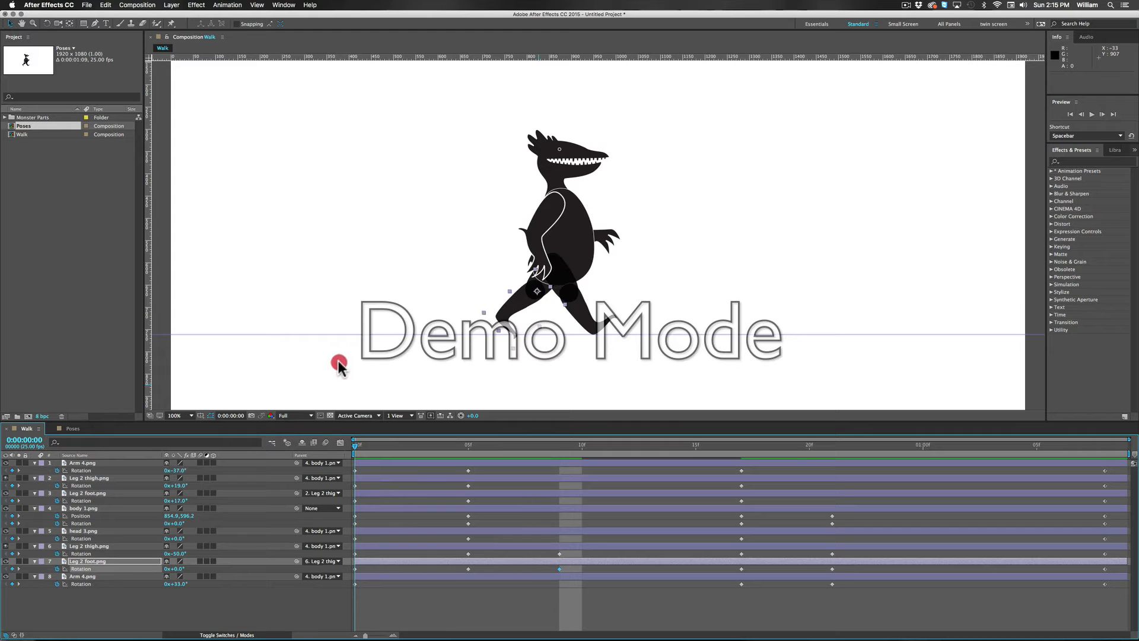
{"action": "left_click_drag", "start_coordinate": [338, 361], "coordinate": [423, 388]}
{"action": "left_click", "coordinate": [466, 569]}
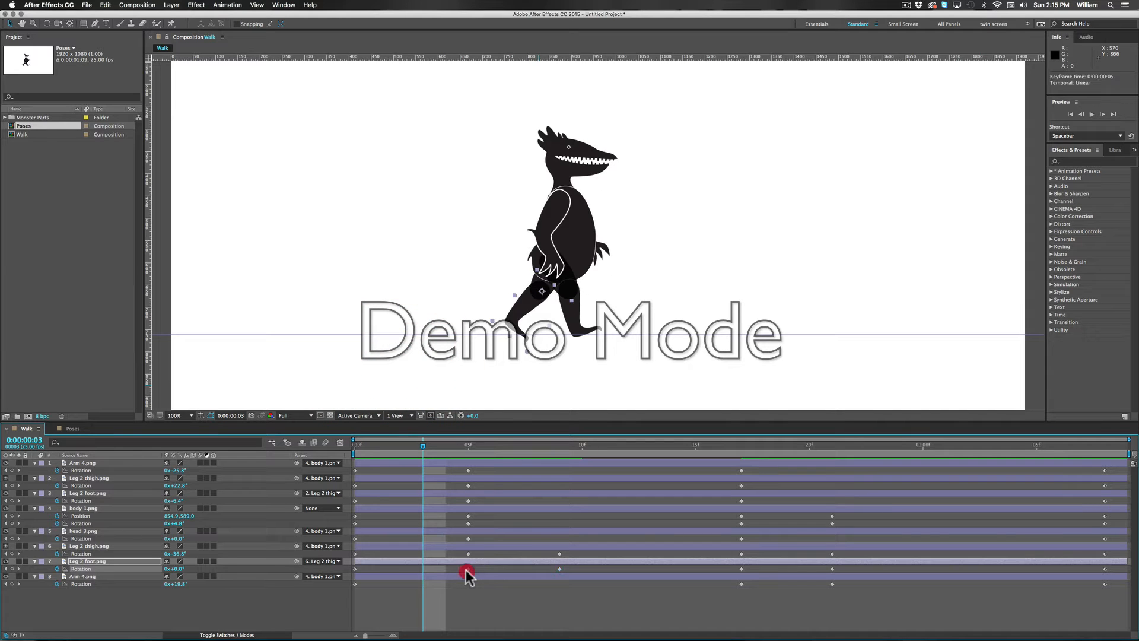
{"action": "key", "text": "BackSpace"}
{"action": "left_click", "coordinate": [468, 554]}
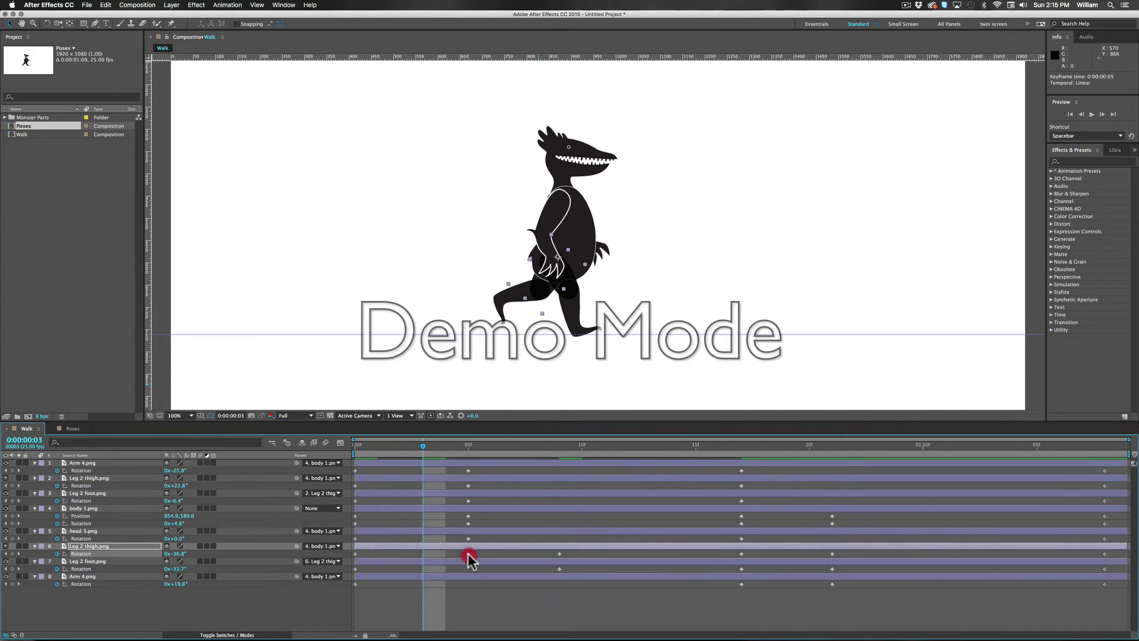
{"action": "key", "text": "BackSpace"}
{"action": "left_click_drag", "start_coordinate": [426, 449], "coordinate": [280, 493]}
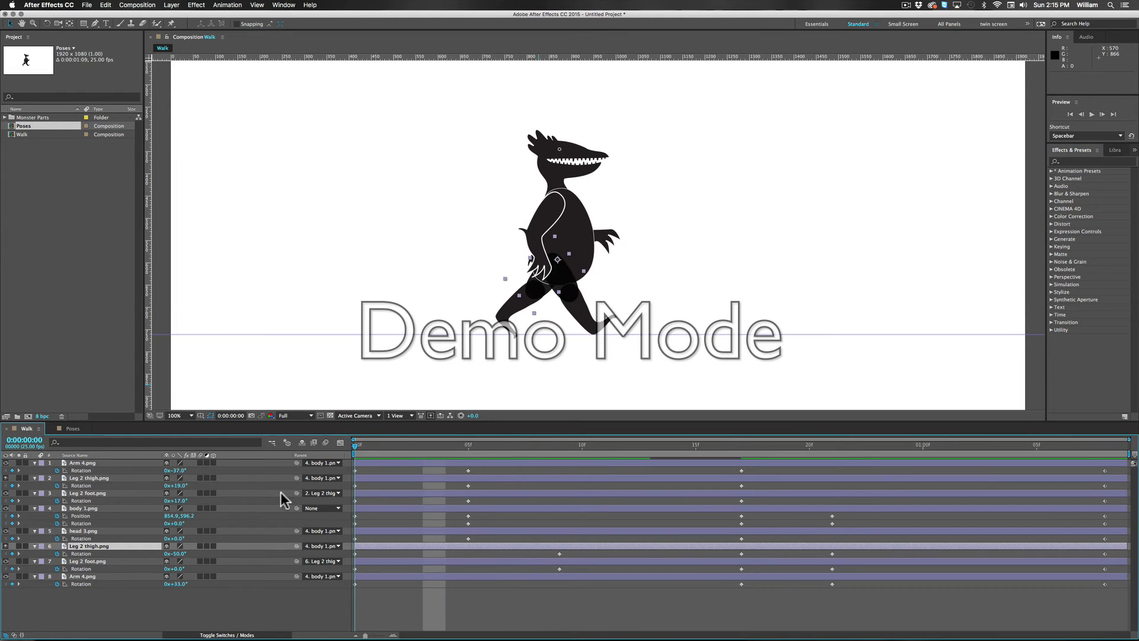
{"action": "left_click", "coordinate": [468, 539]}
{"action": "key", "text": "BackSpace"}
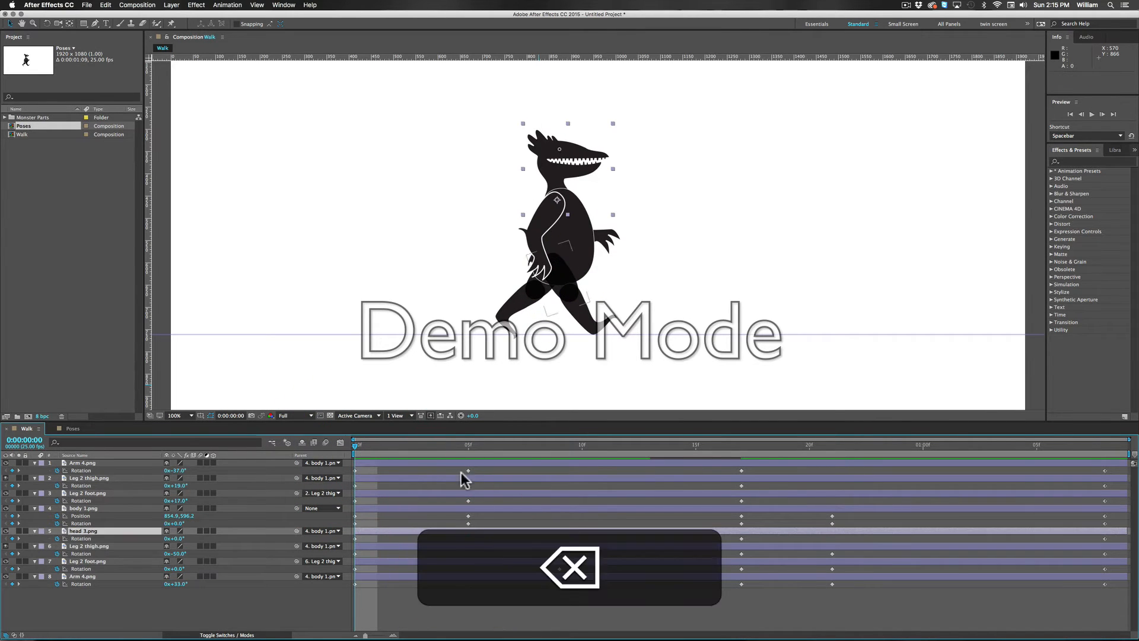
Step: At frame 13, set the rotation of the back Leg 2 thigh.png to 42.9° and the back Leg 2 foot.png to -29.5°
{"action": "left_click_drag", "start_coordinate": [352, 444], "coordinate": [560, 449]}
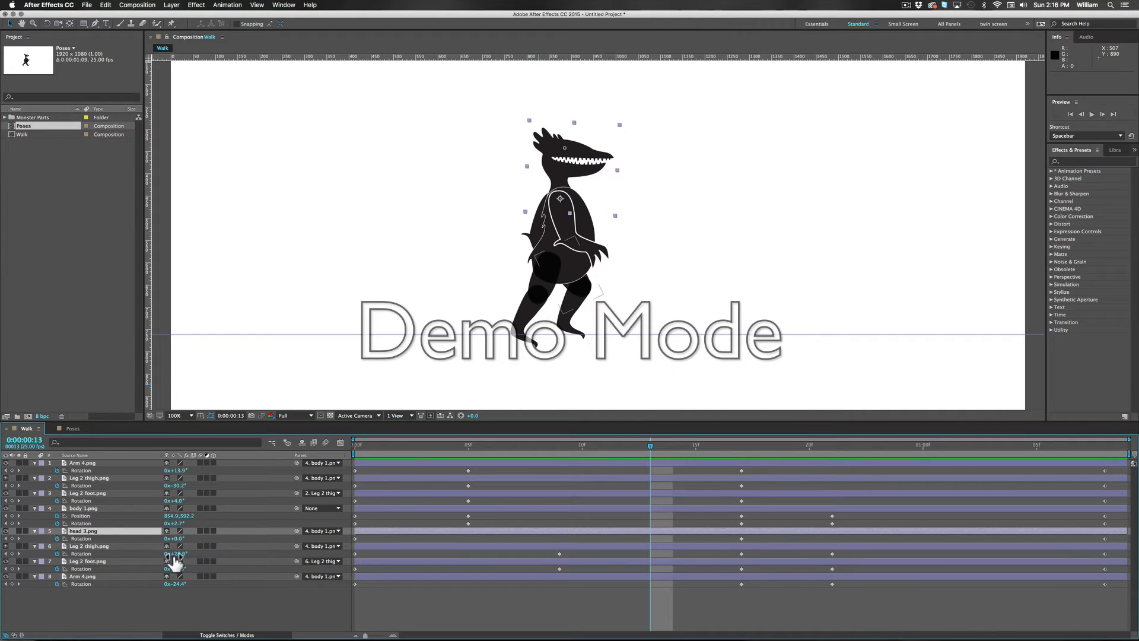
{"action": "mouse_move", "coordinate": [180, 557]}
{"action": "left_mouse_down"}
{"action": "mouse_move", "coordinate": [191, 582]}
{"action": "mouse_move", "coordinate": [185, 570]}
{"action": "left_mouse_up"}
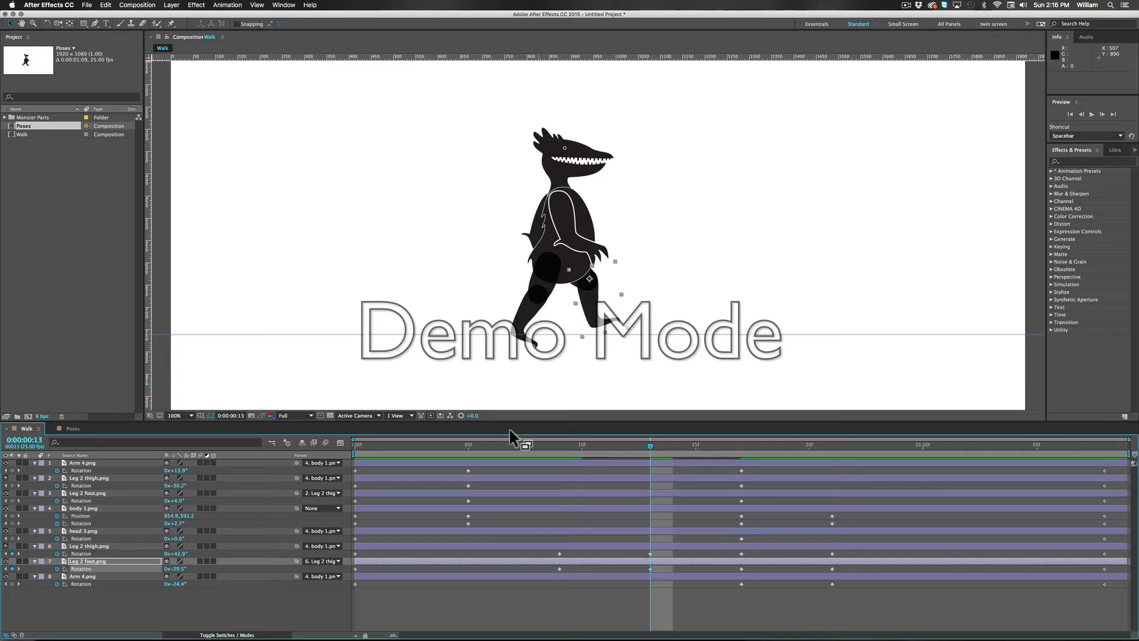
{"action": "left_click_drag", "start_coordinate": [469, 454], "coordinate": [617, 477]}
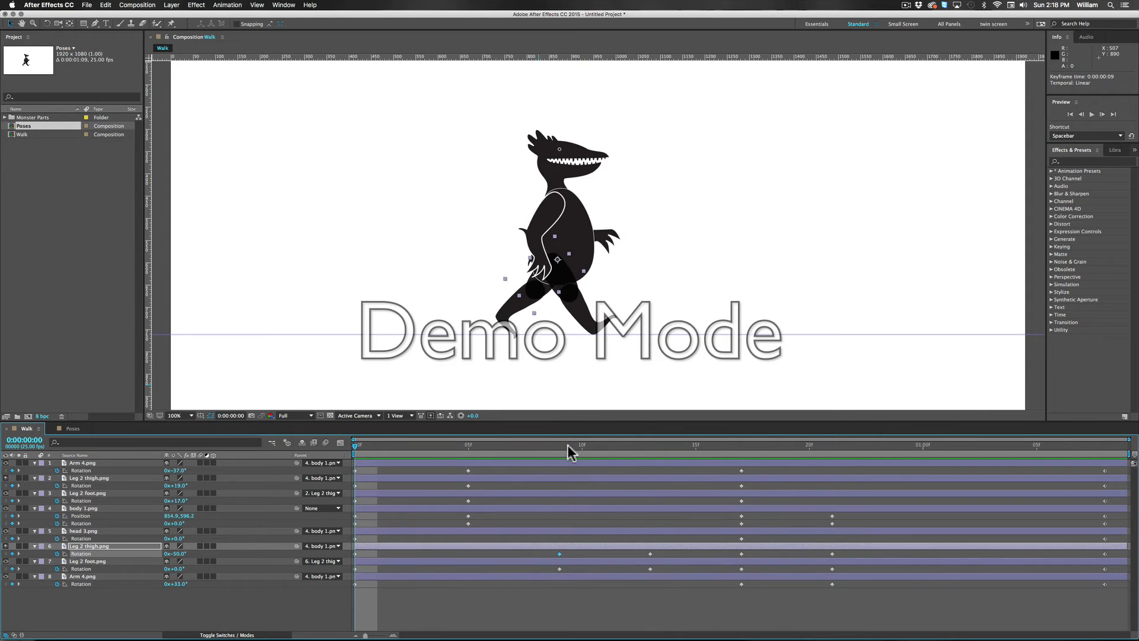
Step: Copy the back Leg 2 thigh.png rotation keyframes from frames 9 and 13 and paste them onto the front Leg 2 thigh.png layer at frame 25
{"action": "left_click", "coordinate": [560, 445]}
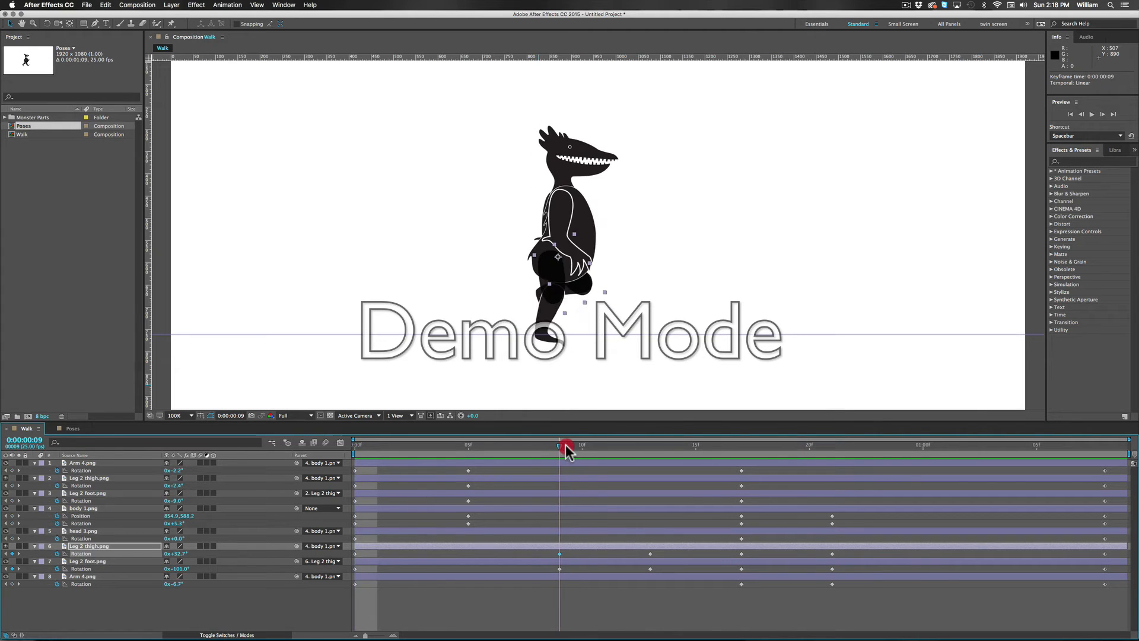
{"action": "left_click", "coordinate": [557, 554]}
{"action": "key", "text": "shift"}
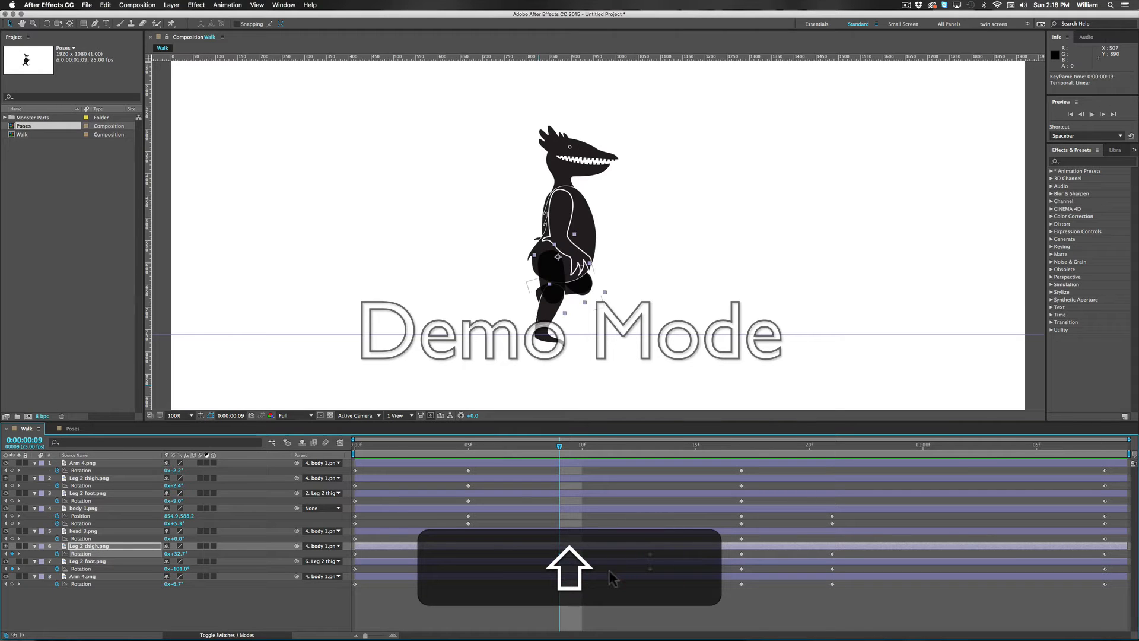
{"action": "key", "text": "super+c"}
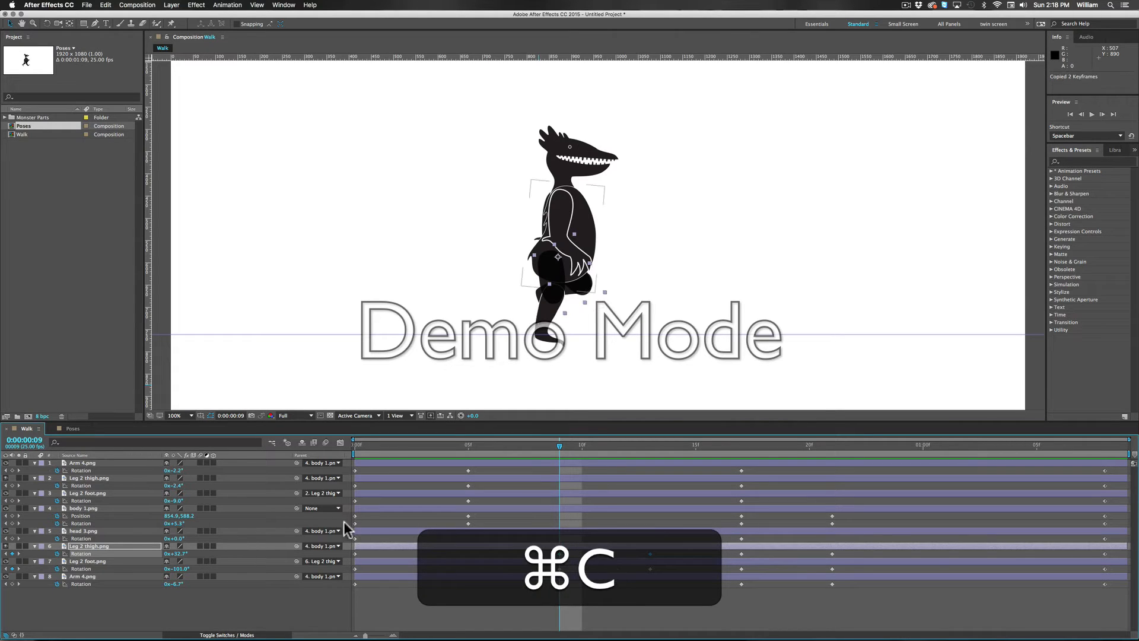
{"action": "left_click", "coordinate": [113, 479]}
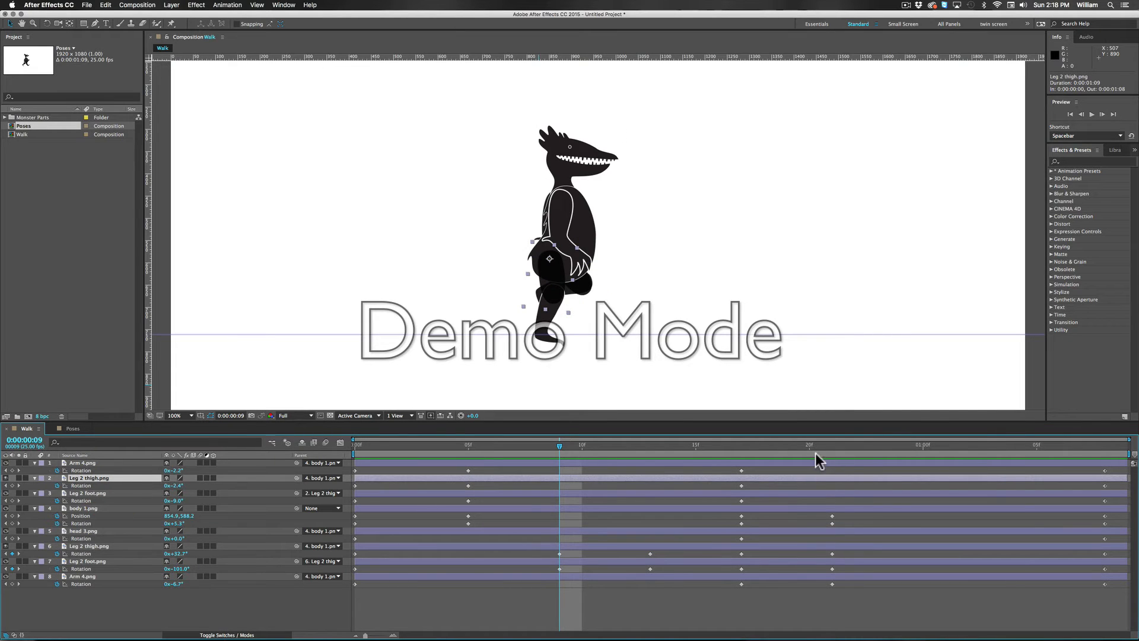
{"action": "left_click_drag", "start_coordinate": [808, 453], "coordinate": [920, 450]}
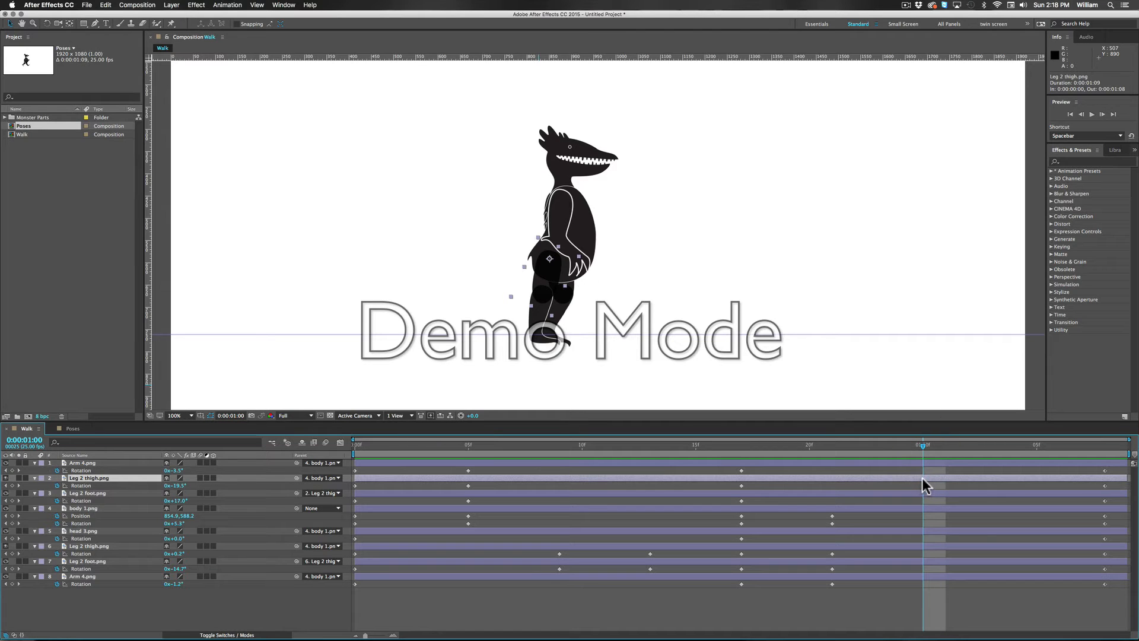
{"action": "key", "text": "super"}
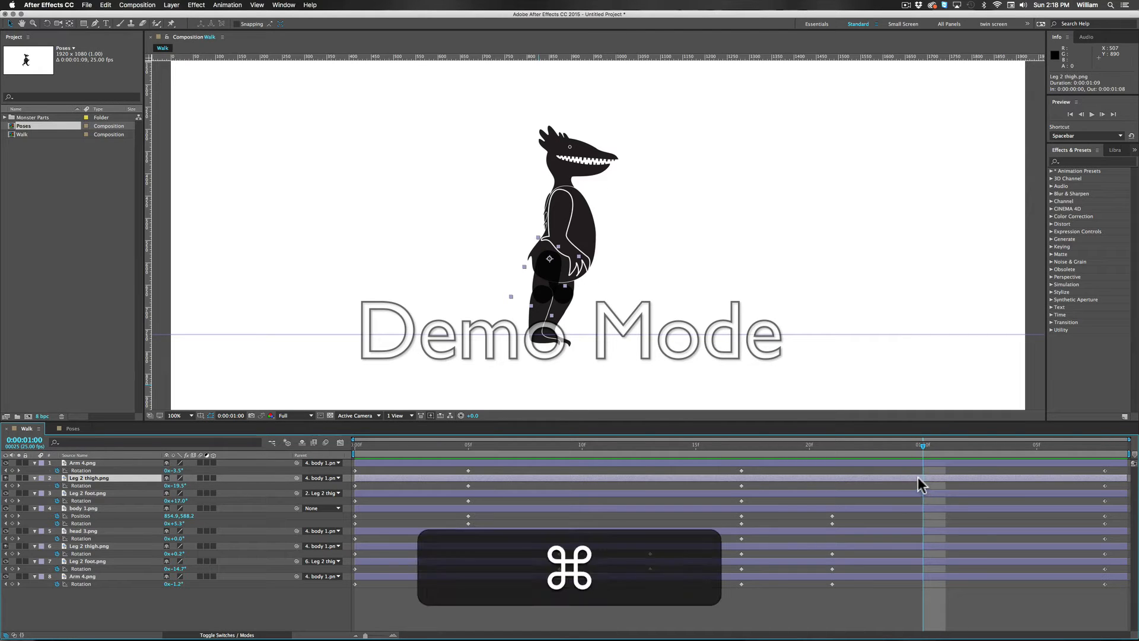
{"action": "key", "text": "super+v"}
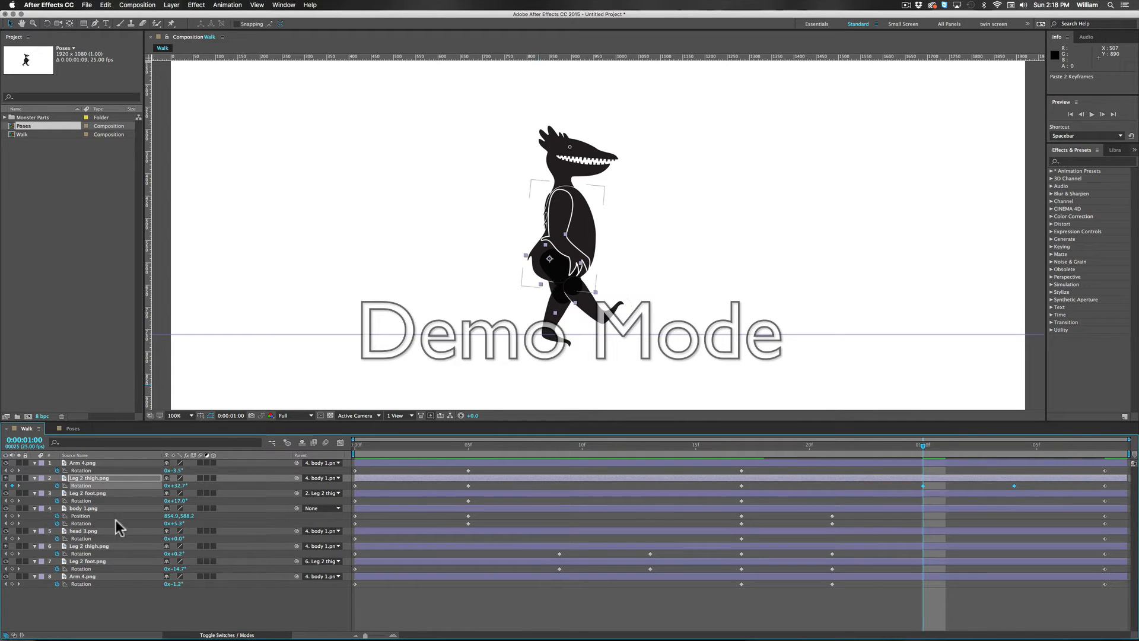
Step: Copy the back Leg 2 foot.png rotation keyframes from frames 9 and 13 and paste them onto the front Leg 2 foot.png layer at frame 25
{"action": "left_click", "coordinate": [559, 569]}
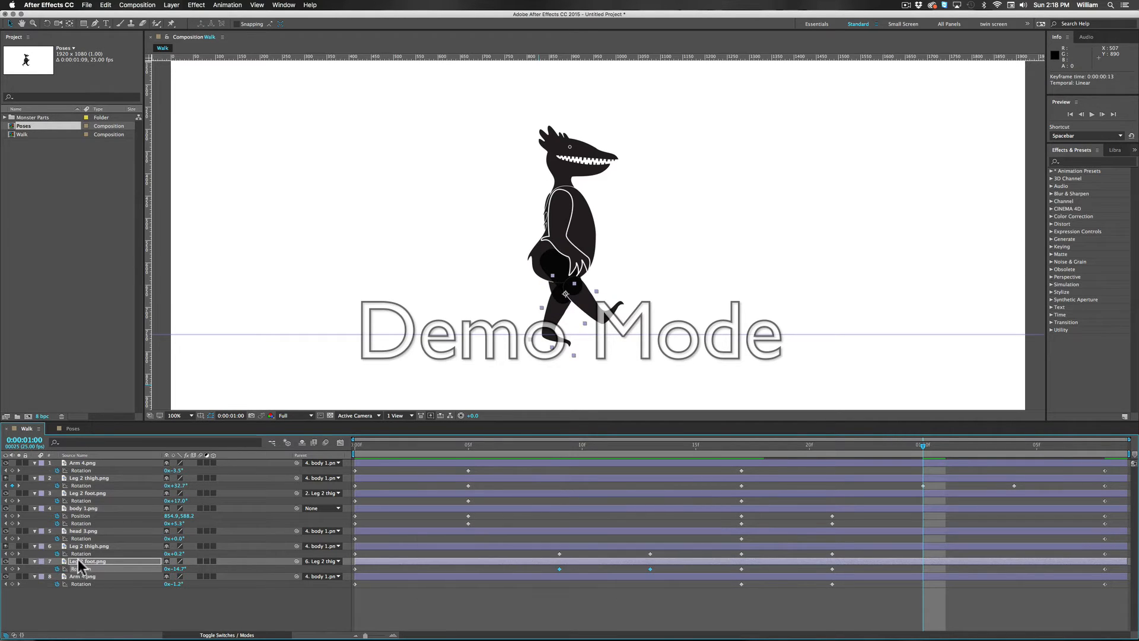
{"action": "key", "text": "super+c"}
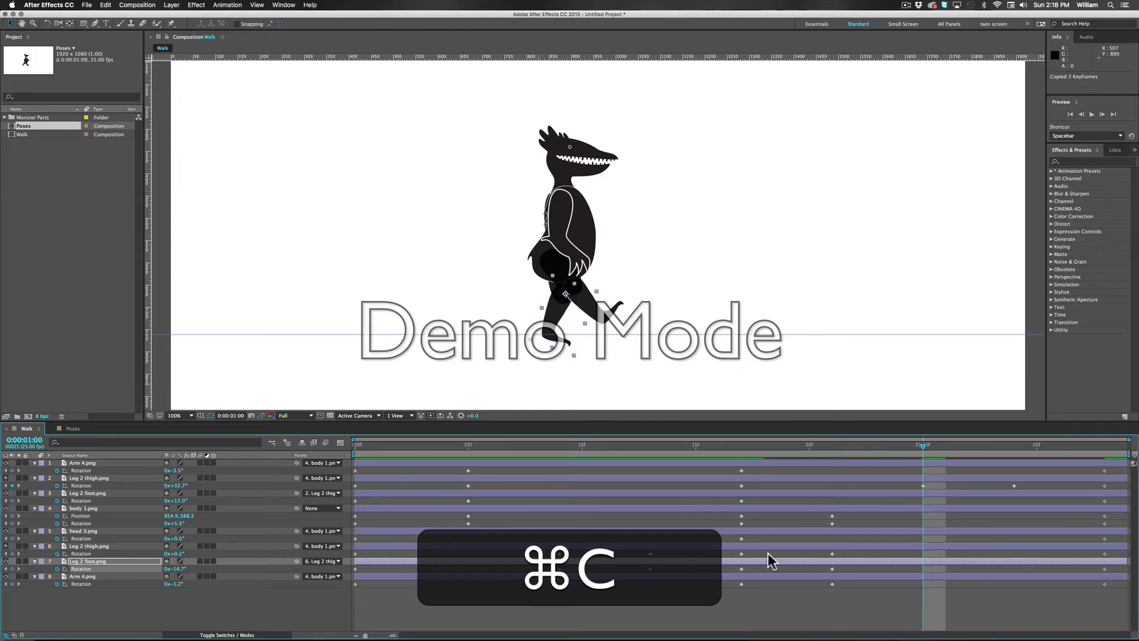
{"action": "left_click", "coordinate": [94, 494]}
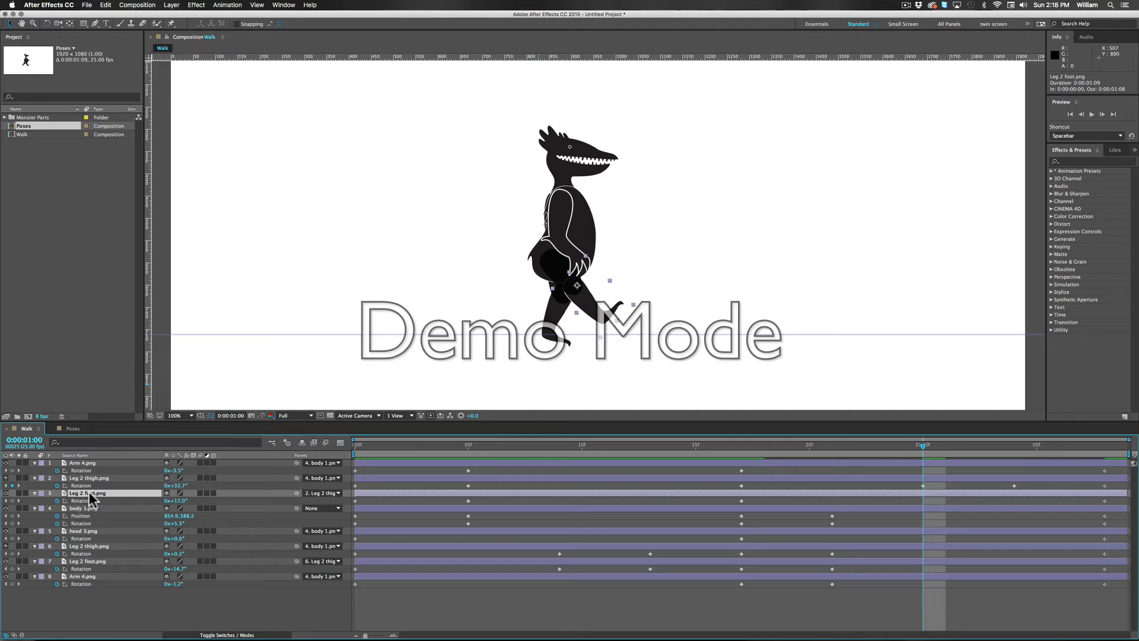
{"action": "key", "text": "super"}
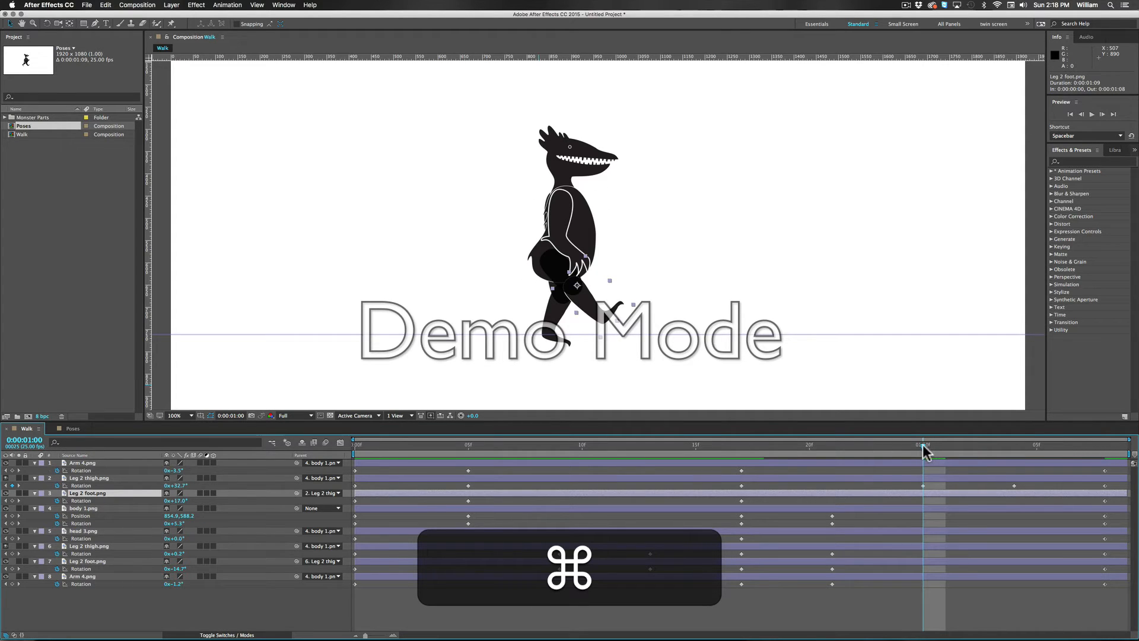
{"action": "key", "text": "super+v"}
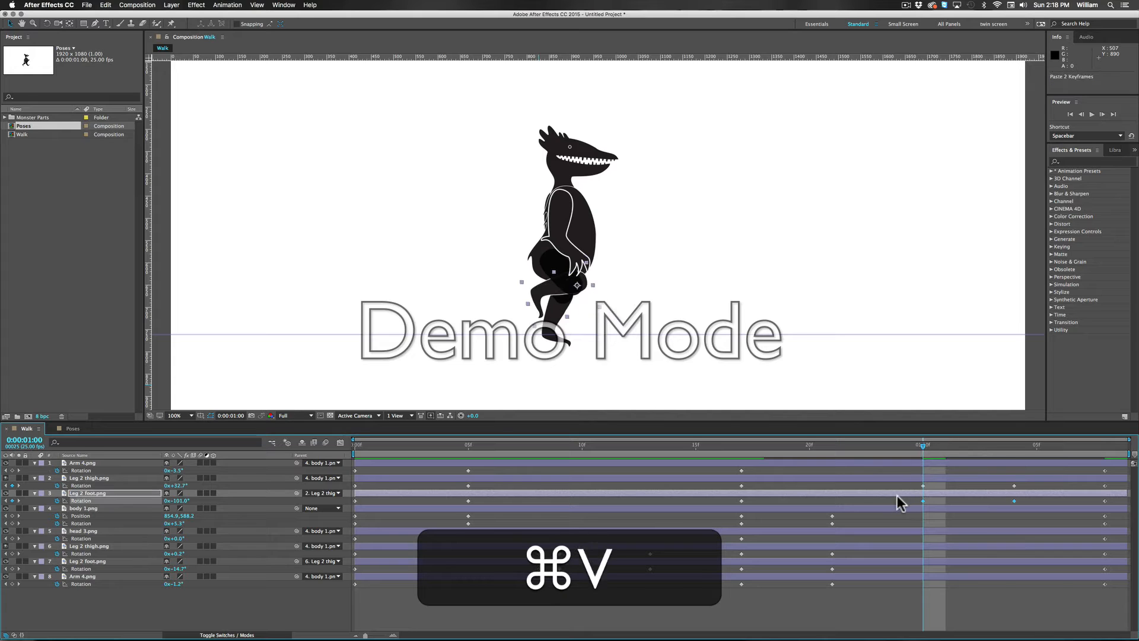
Step: Preview the walk cycle from near its start and return the current time to frame 0
{"action": "left_click_drag", "start_coordinate": [923, 446], "coordinate": [377, 450]}
{"action": "key", "text": "space"}
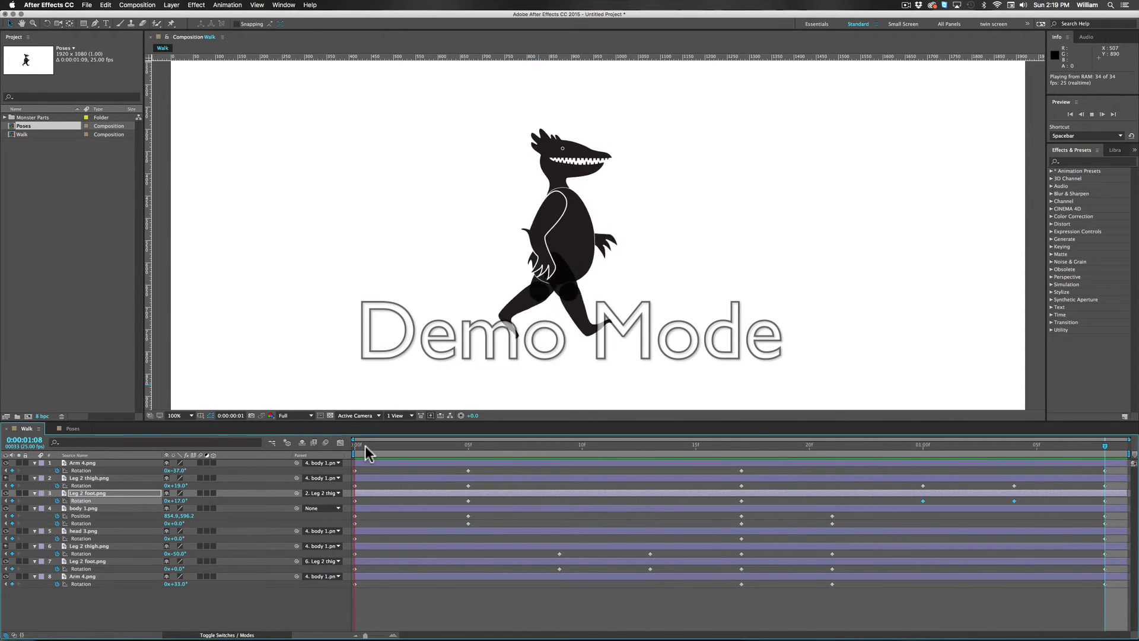
{"action": "key", "text": "space"}
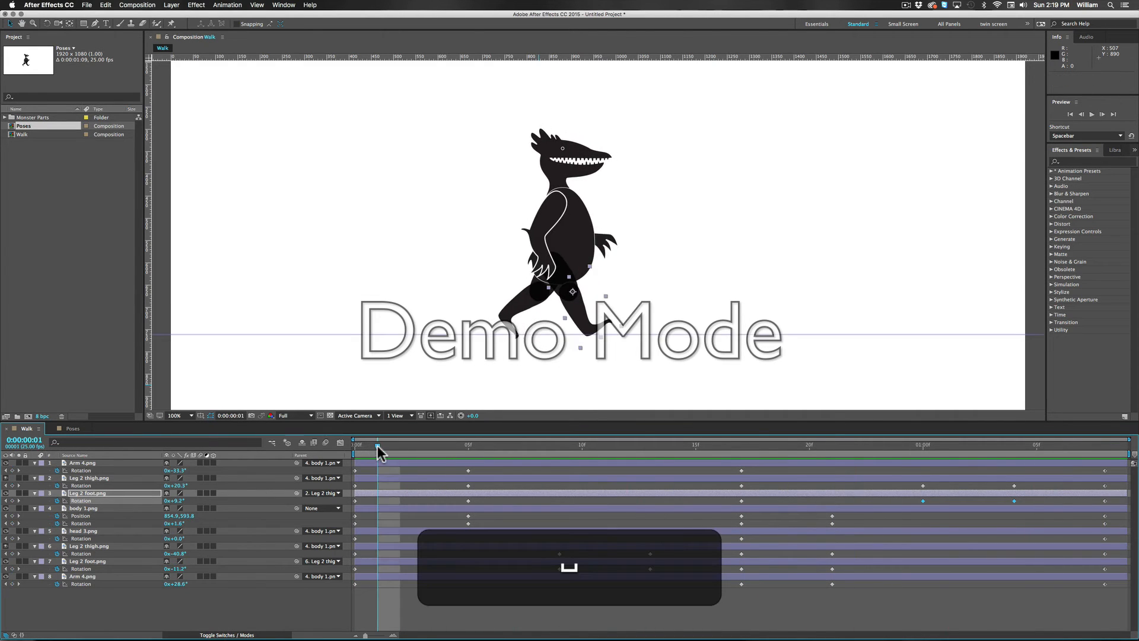
{"action": "left_click_drag", "start_coordinate": [377, 446], "coordinate": [342, 449]}
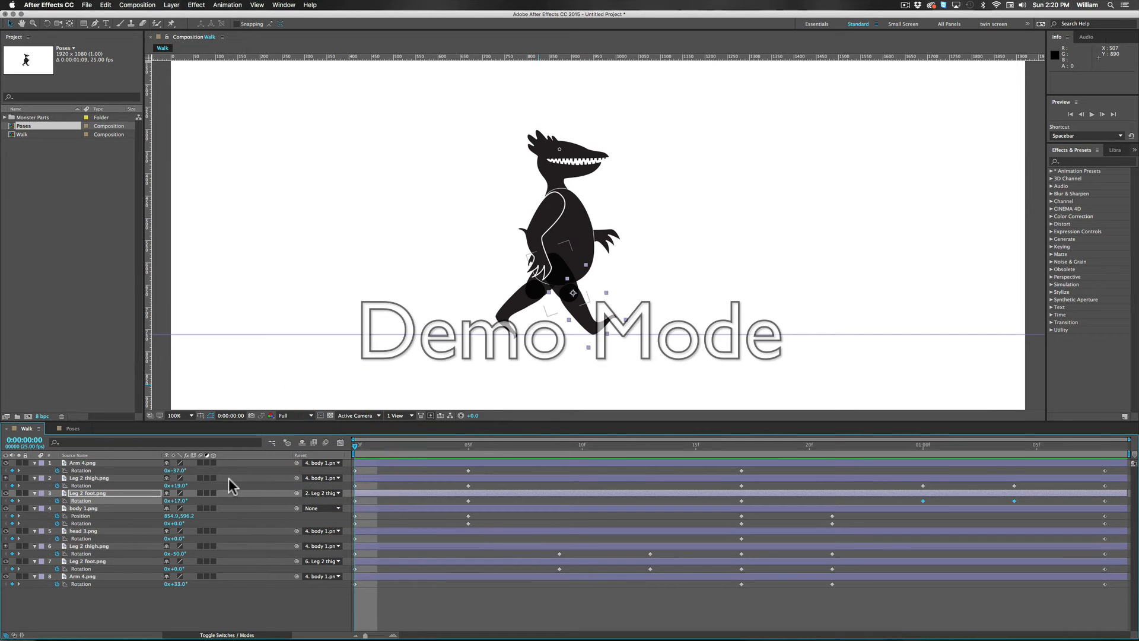
Step: At frame 9, set the rotation of head 3.png to 4°
{"action": "left_click", "coordinate": [90, 532]}
{"action": "left_click_drag", "start_coordinate": [522, 448], "coordinate": [552, 450]}
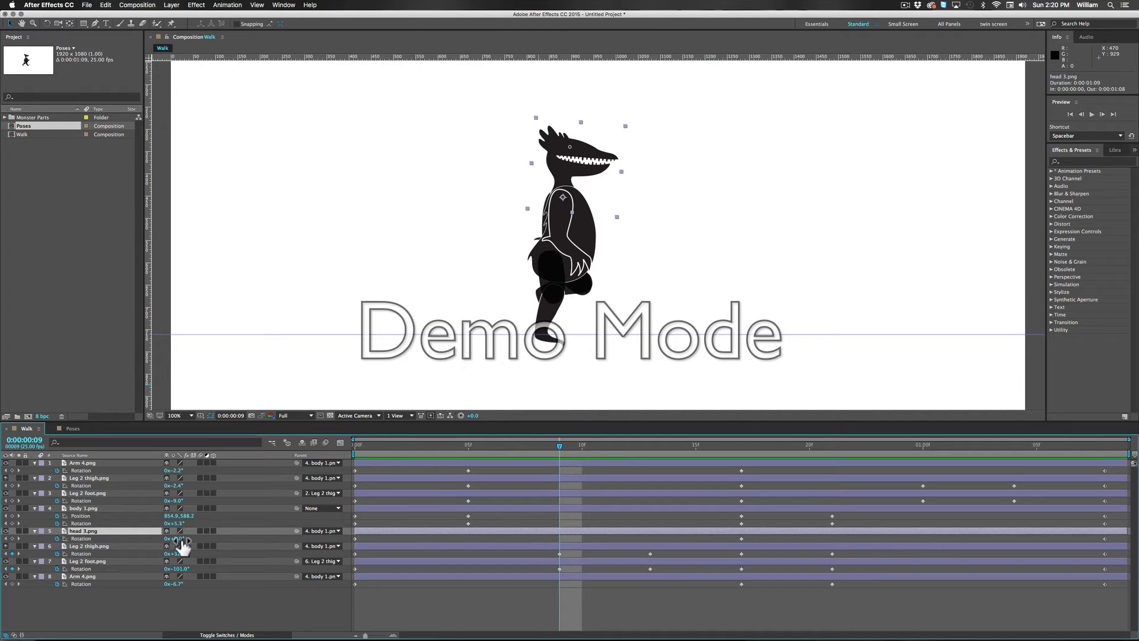
{"action": "left_click_drag", "start_coordinate": [181, 540], "coordinate": [181, 538]}
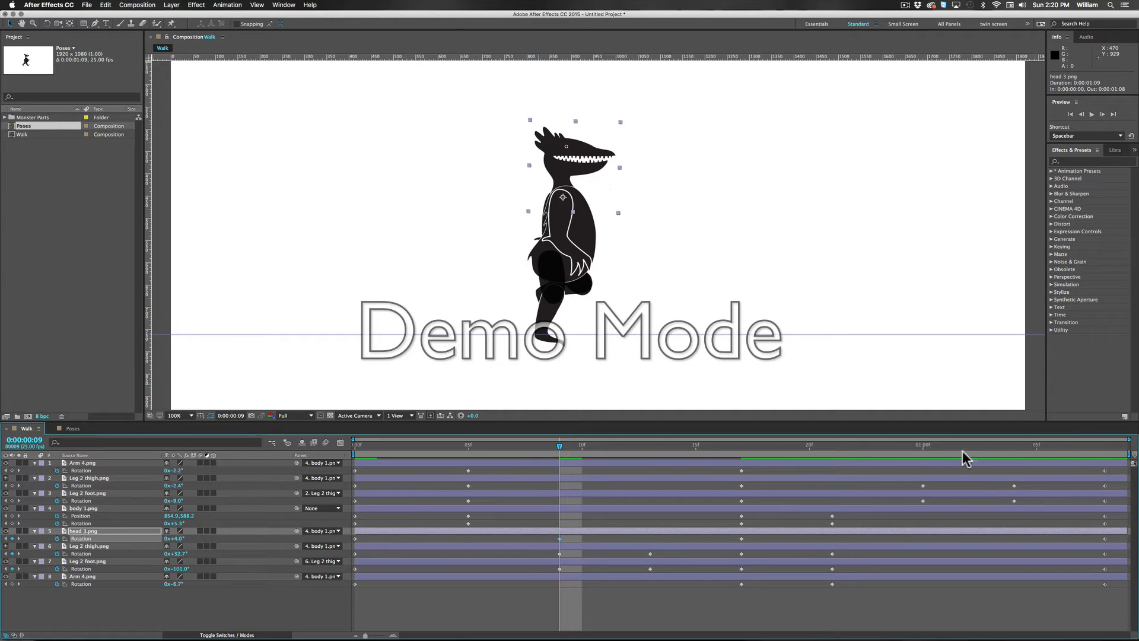
Step: At frame 25, set the rotation of head 3.png to -18° and preview the walk
{"action": "left_click_drag", "start_coordinate": [801, 446], "coordinate": [919, 456]}
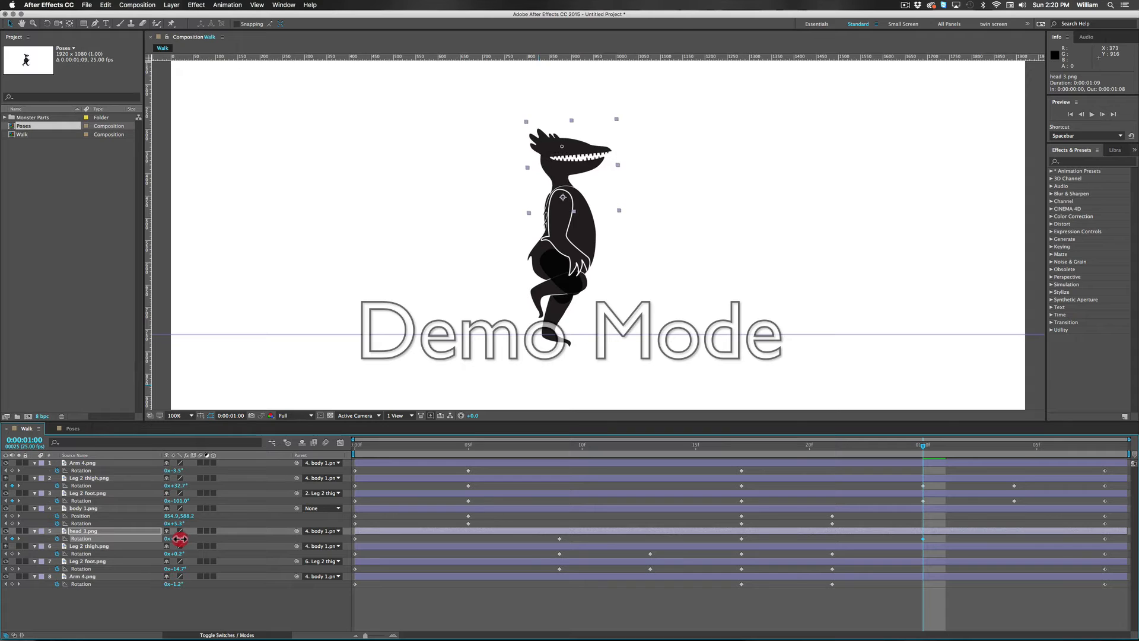
{"action": "left_click_drag", "start_coordinate": [171, 539], "coordinate": [191, 542]}
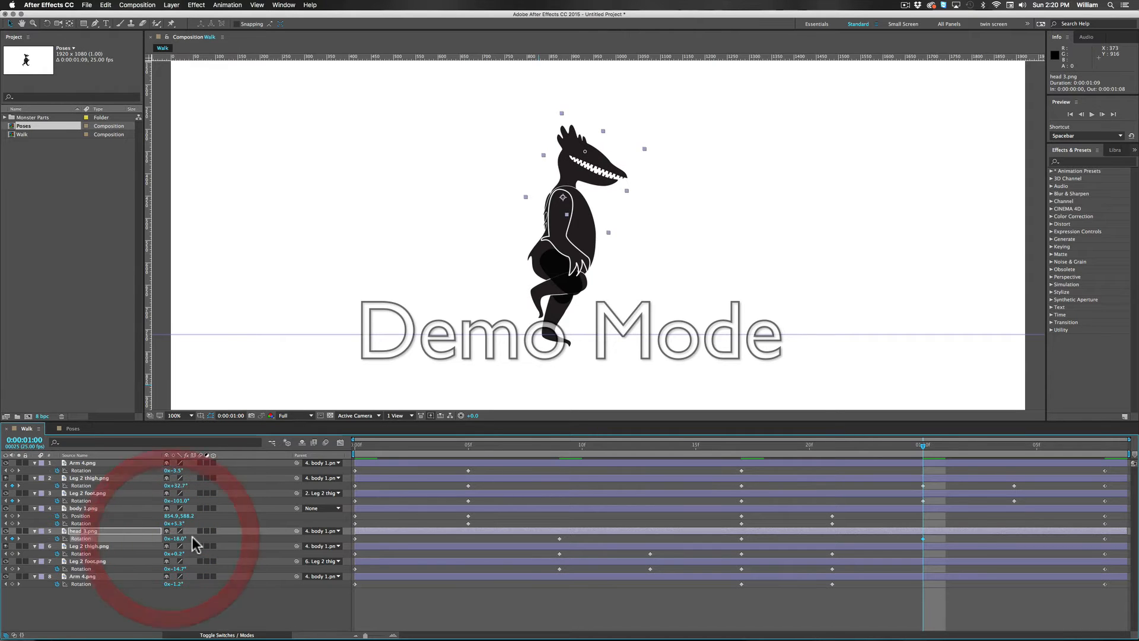
{"action": "key", "text": "space"}
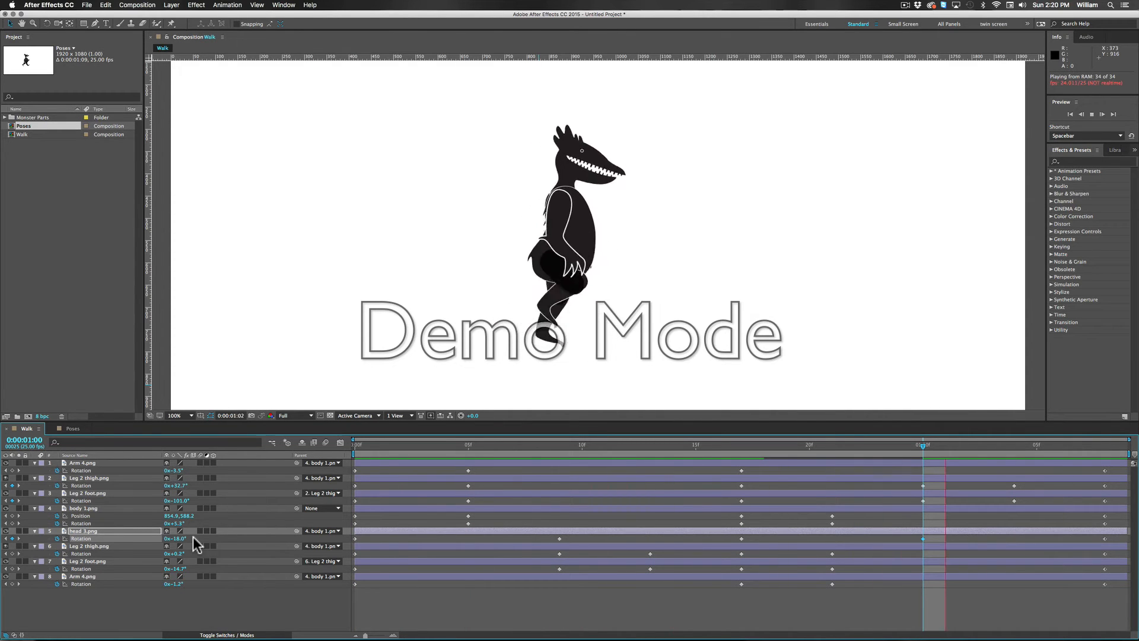
{"action": "key", "text": "space"}
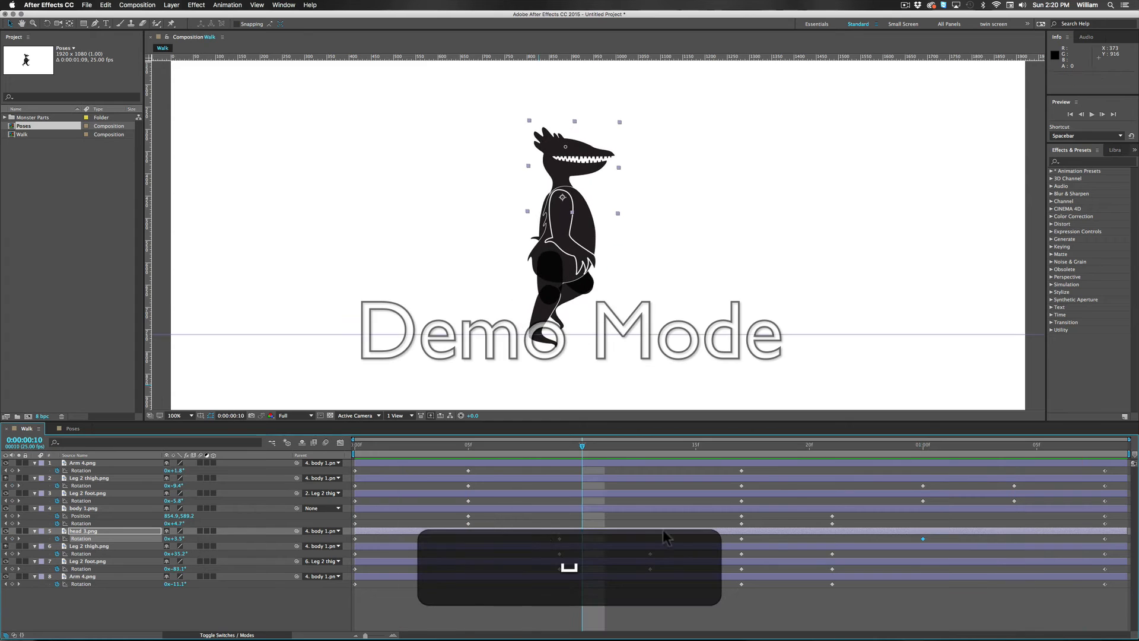
Step: Set the rotation of head 3.png at frame 25 to 6° and play back the walk cycle
{"action": "left_click", "coordinate": [924, 444]}
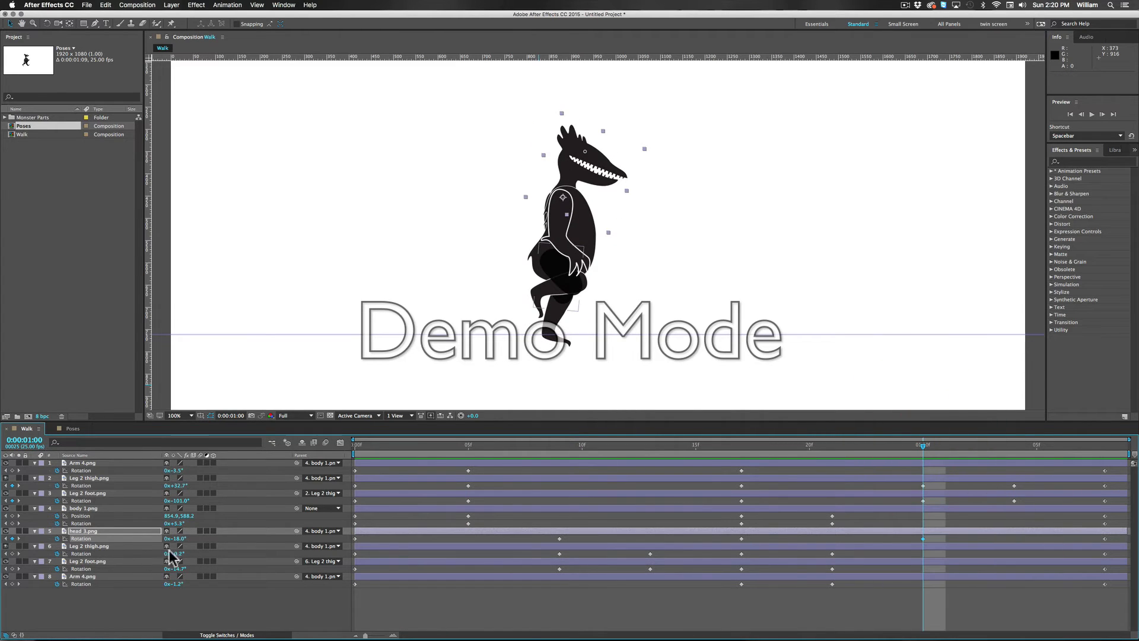
{"action": "left_click_drag", "start_coordinate": [181, 543], "coordinate": [174, 540]}
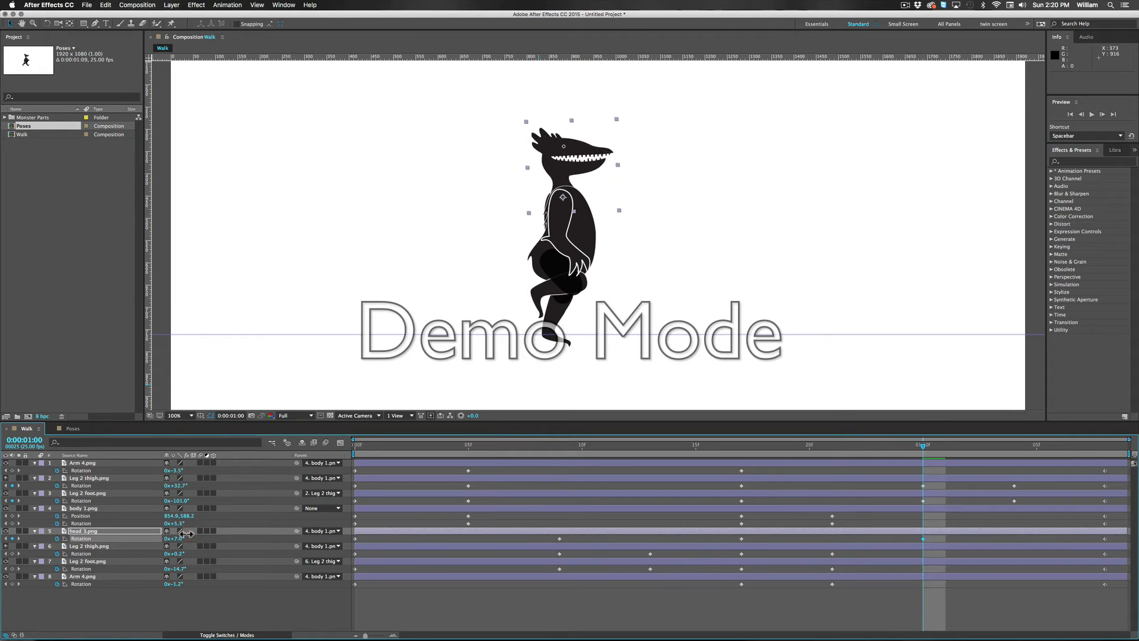
{"action": "key", "text": "space"}
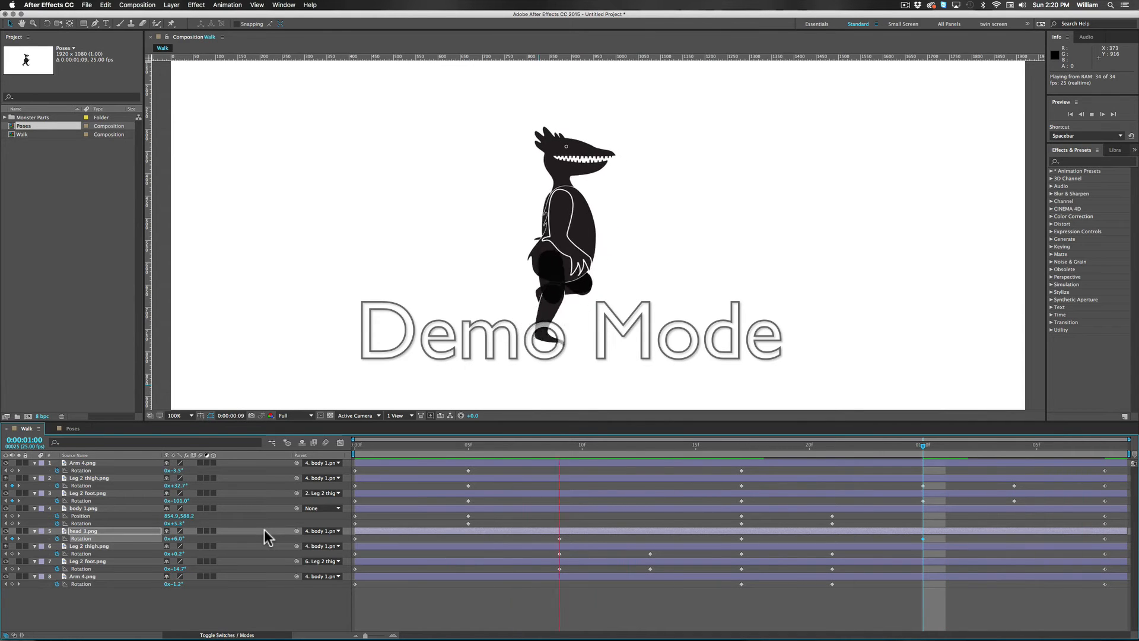
{"action": "key", "text": "space"}
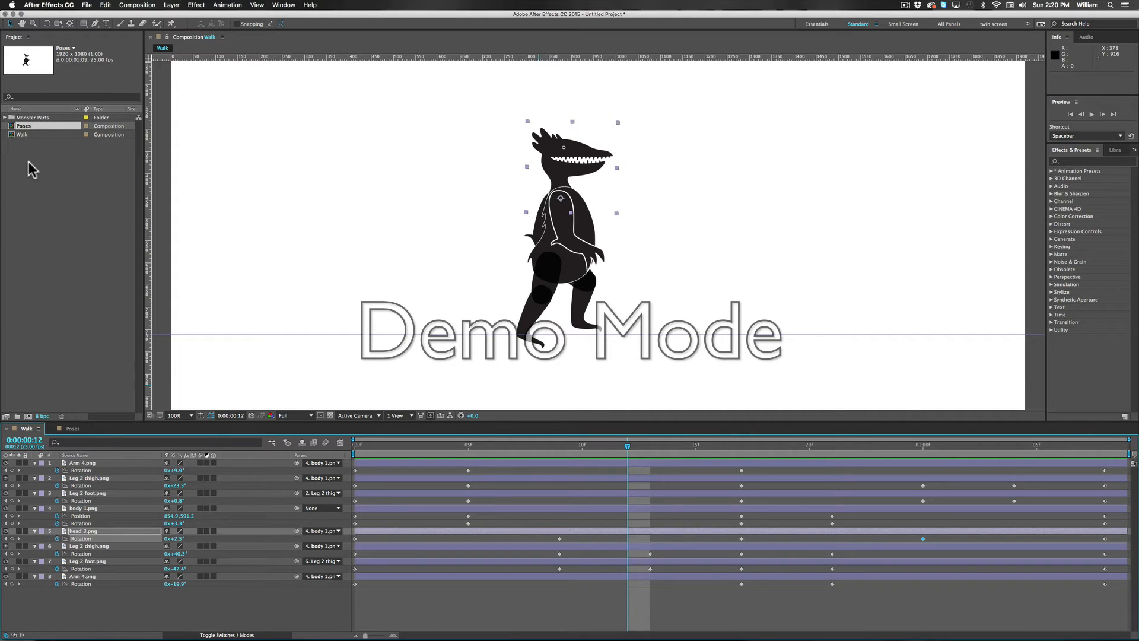
Step: Add tail 5.png from the Tails folder to the Walk composition and scale it to 39%
{"action": "left_click", "coordinate": [44, 260]}
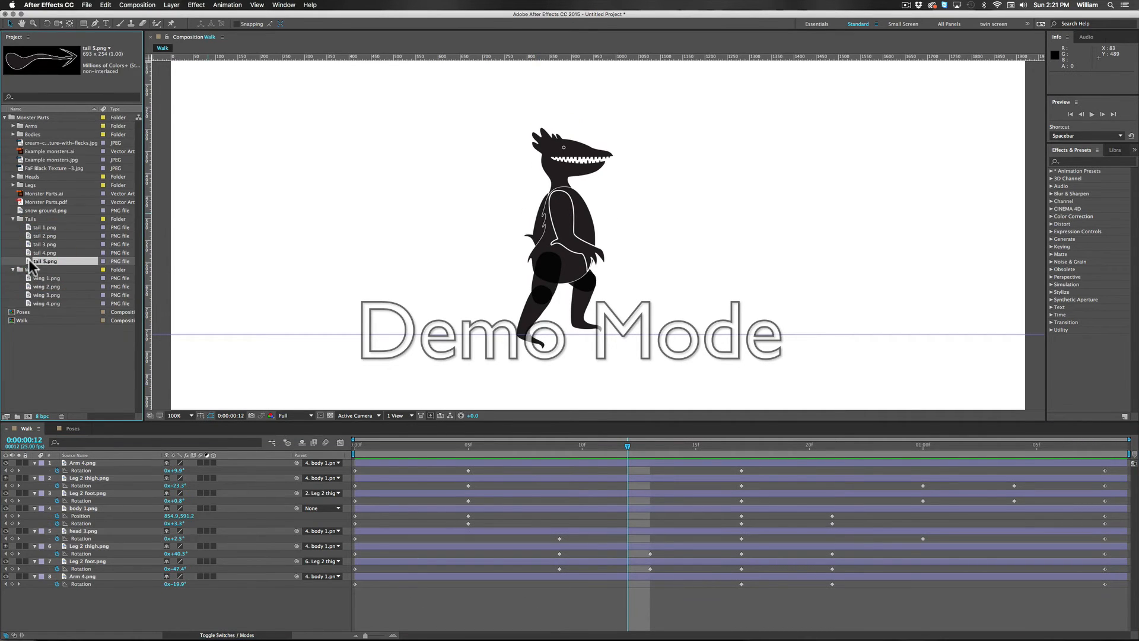
{"action": "left_click_drag", "start_coordinate": [30, 261], "coordinate": [386, 262]}
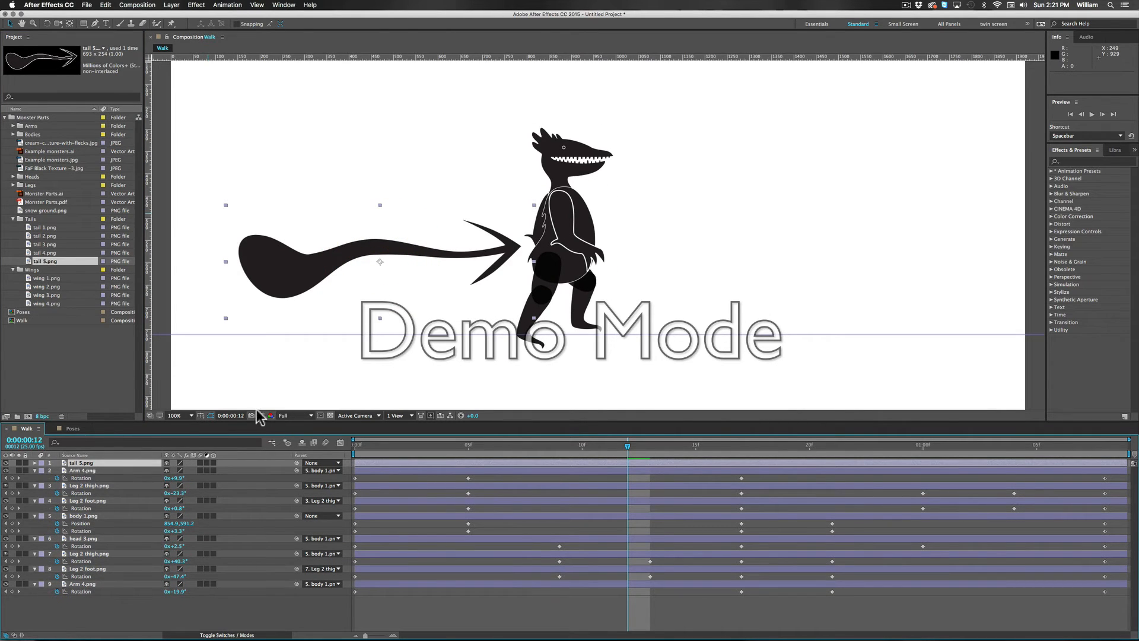
{"action": "key", "text": "s"}
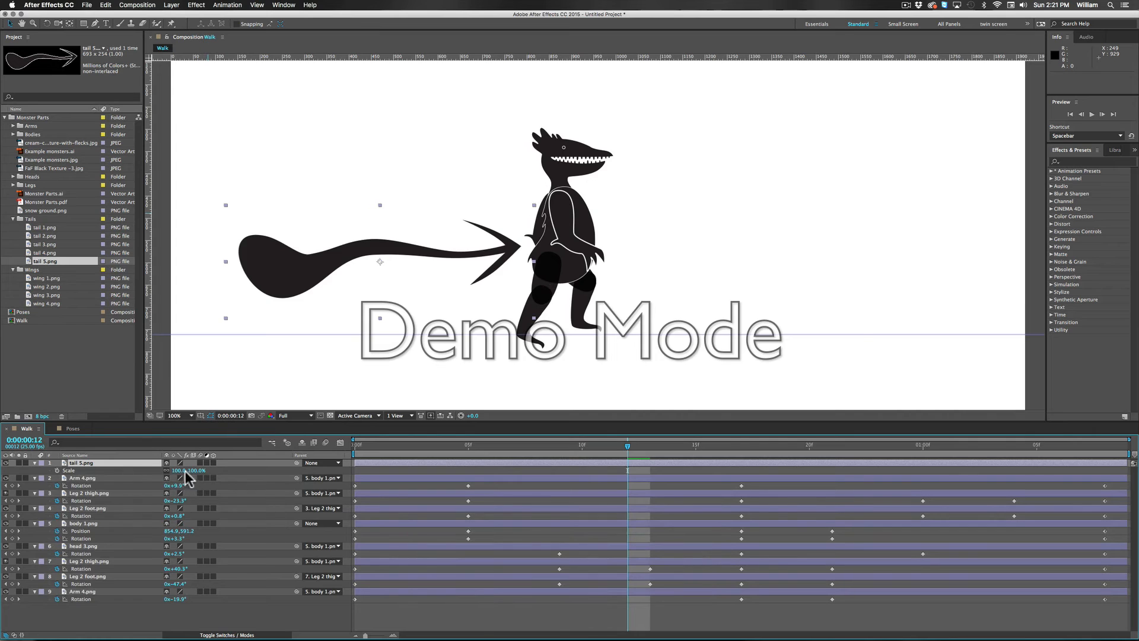
{"action": "left_click_drag", "start_coordinate": [178, 471], "coordinate": [150, 470]}
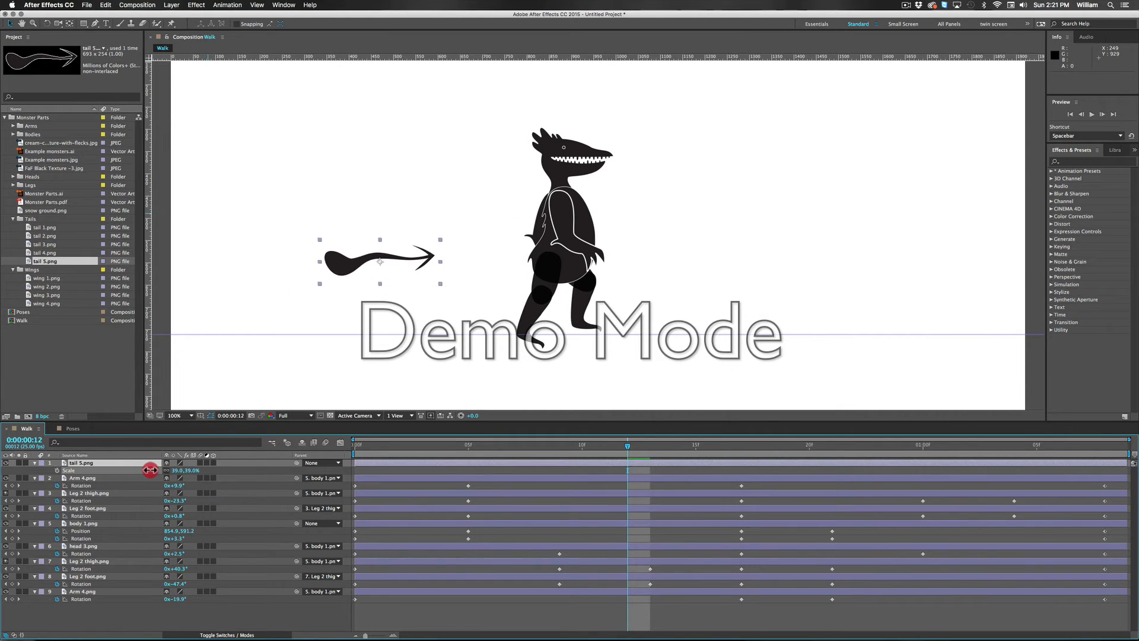
Step: Flip tail 5.png horizontally and position its thick end over the monster's rear at hip height
{"action": "left_click", "coordinate": [171, 4]}
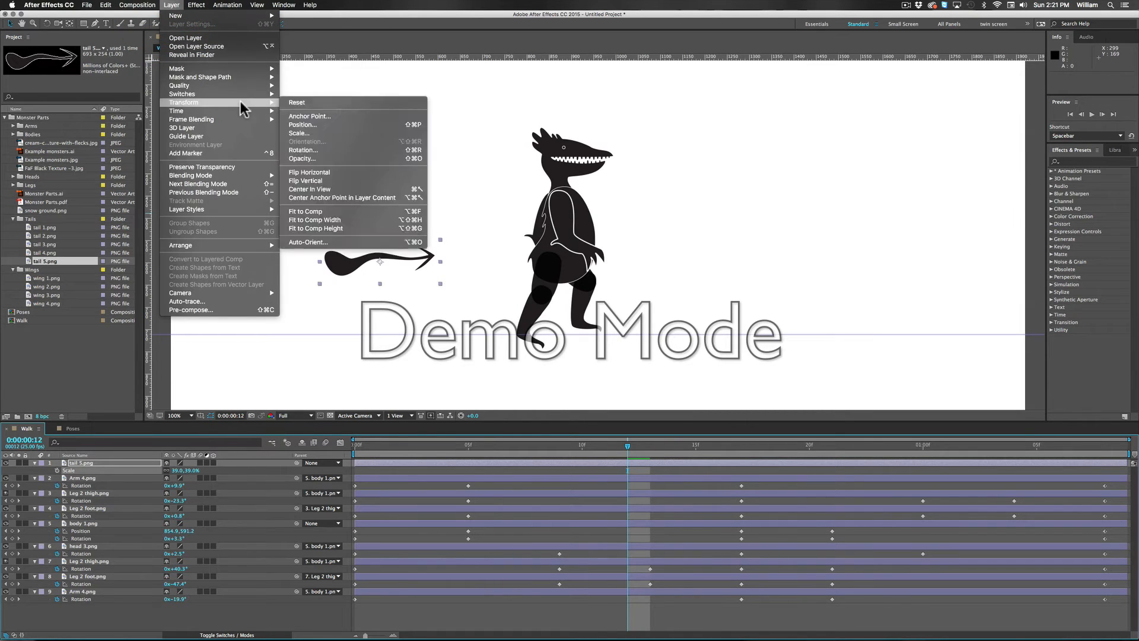
{"action": "mouse_move", "coordinate": [231, 105]}
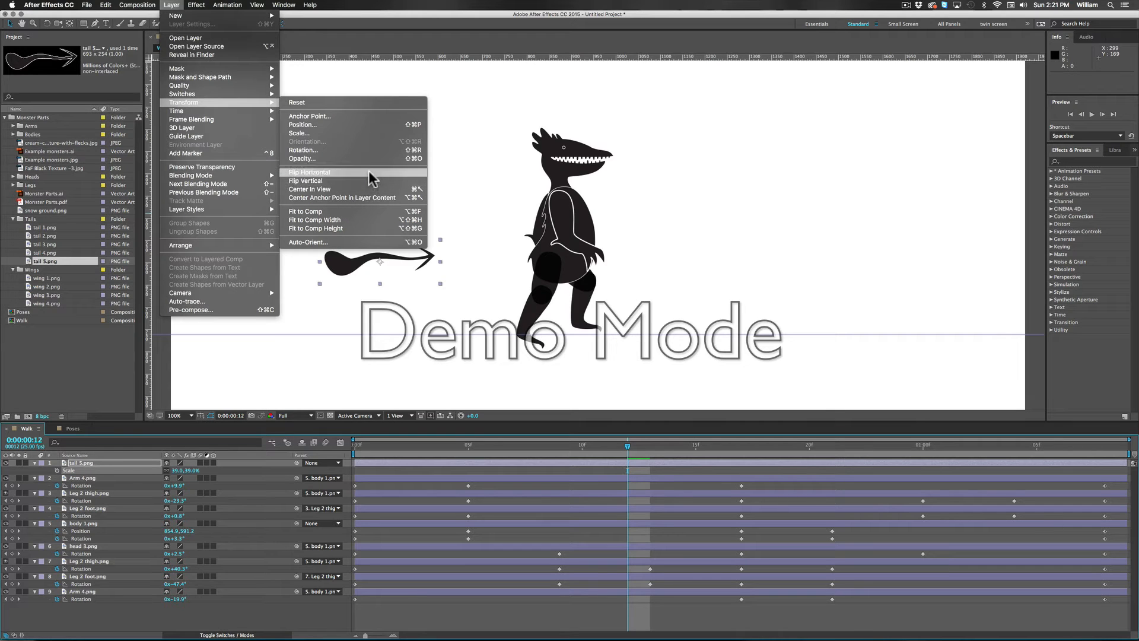
{"action": "left_click", "coordinate": [369, 172]}
{"action": "left_click_drag", "start_coordinate": [417, 276], "coordinate": [534, 283]}
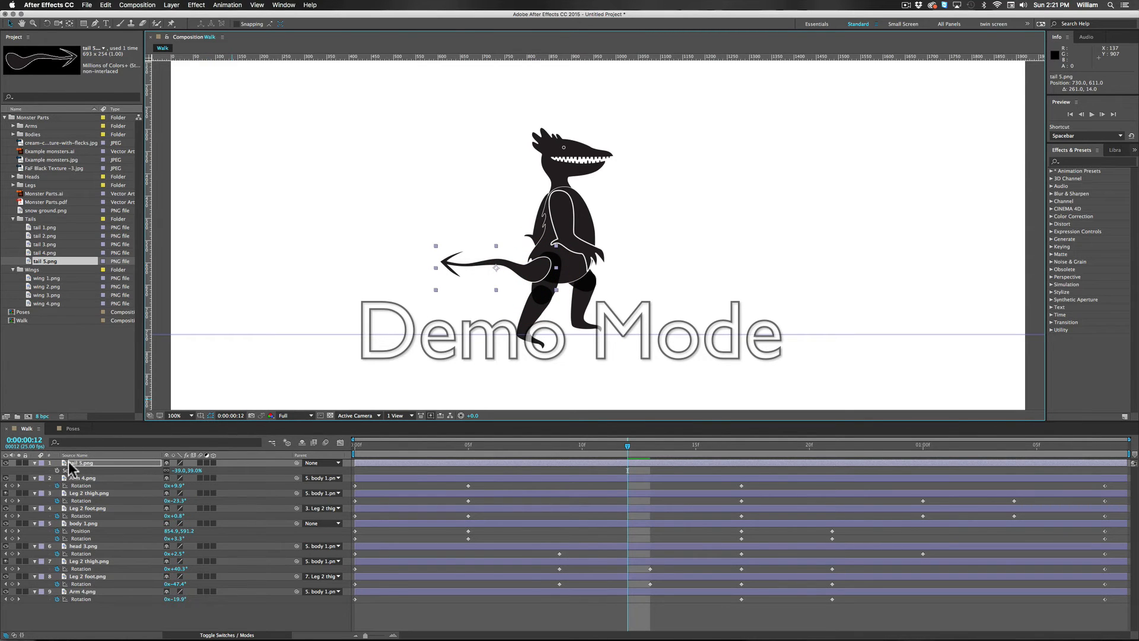
Step: Place the tail 5.png layer directly beneath body 1.png in the layer order and parent it to body 1.png
{"action": "left_click_drag", "start_coordinate": [65, 467], "coordinate": [83, 531]}
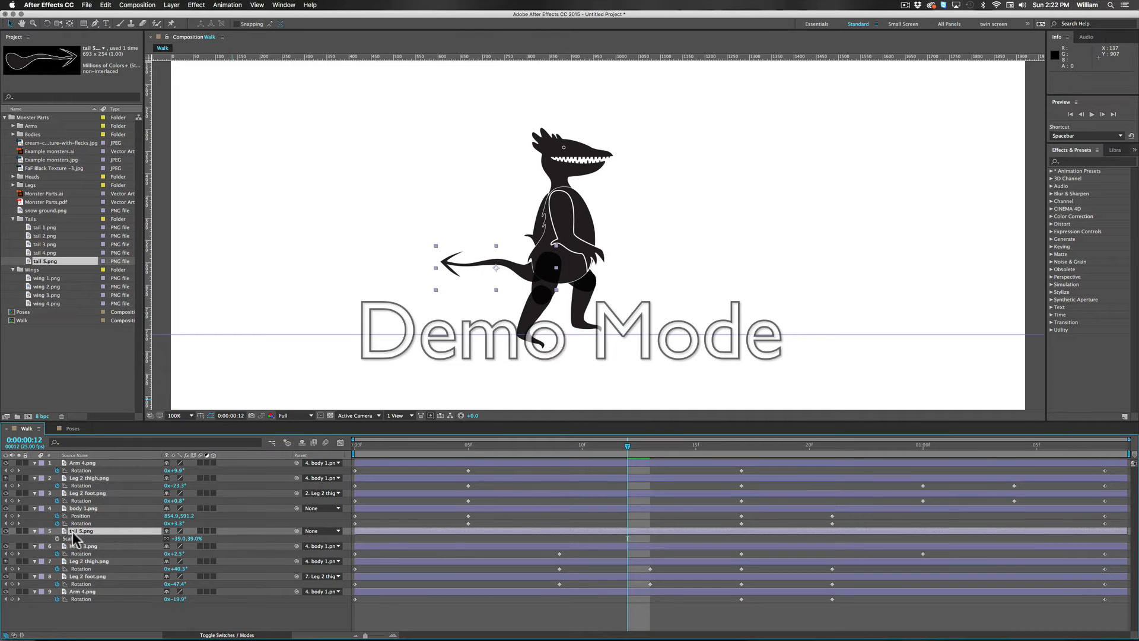
{"action": "left_click_drag", "start_coordinate": [297, 531], "coordinate": [78, 508]}
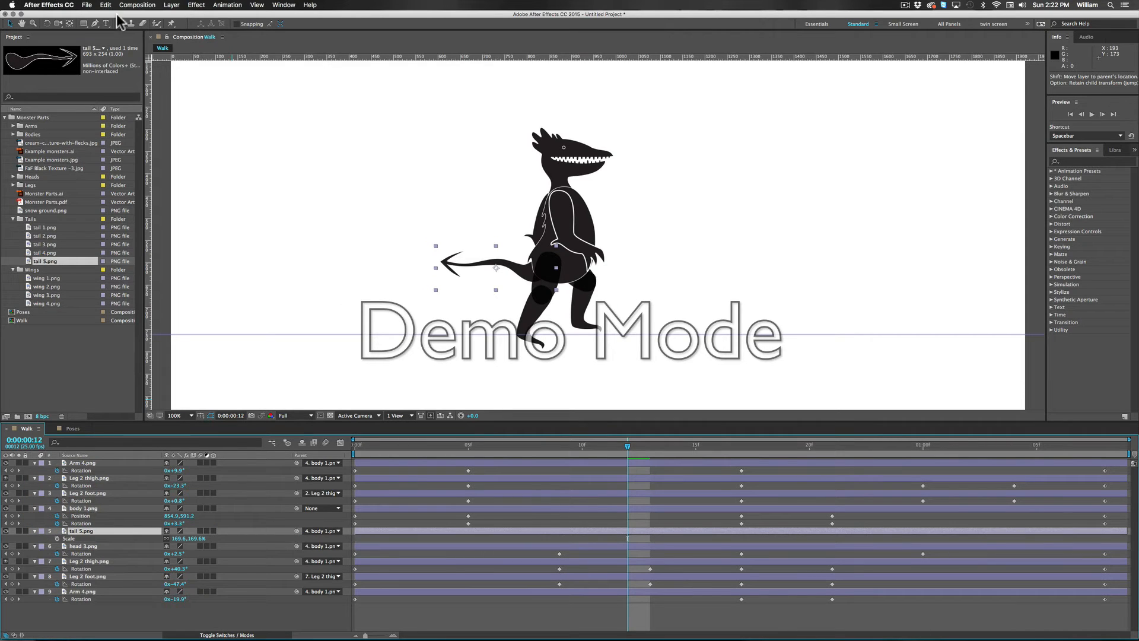
Step: Move the anchor point of tail 5.png to the thick base of the tail, inside the monster's hip
{"action": "left_click", "coordinate": [70, 23]}
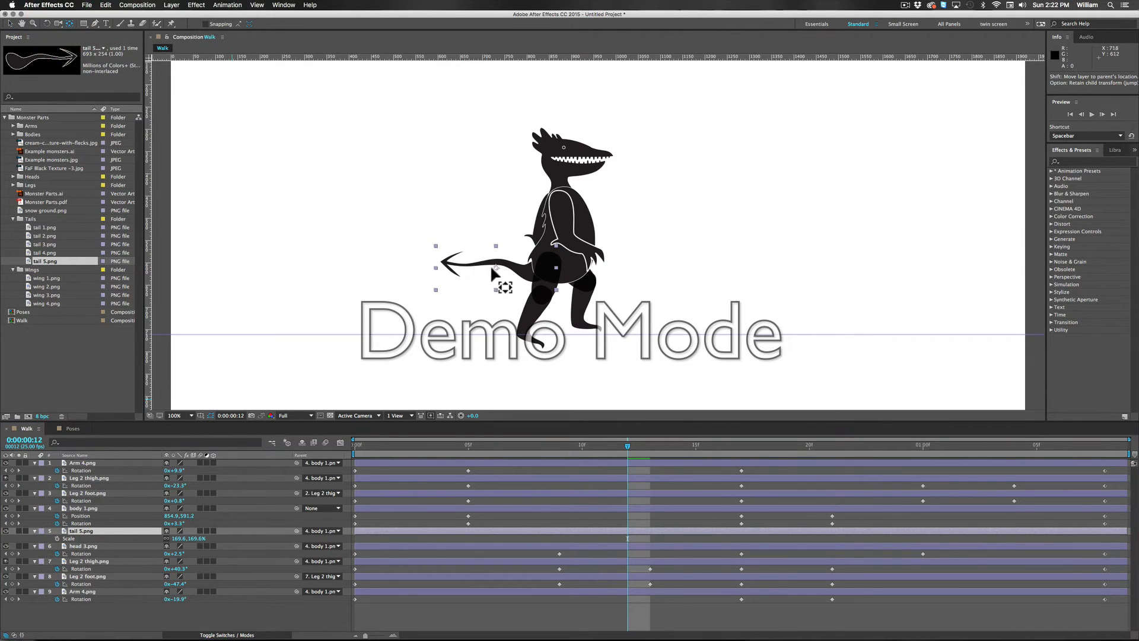
{"action": "left_click_drag", "start_coordinate": [495, 270], "coordinate": [551, 267]}
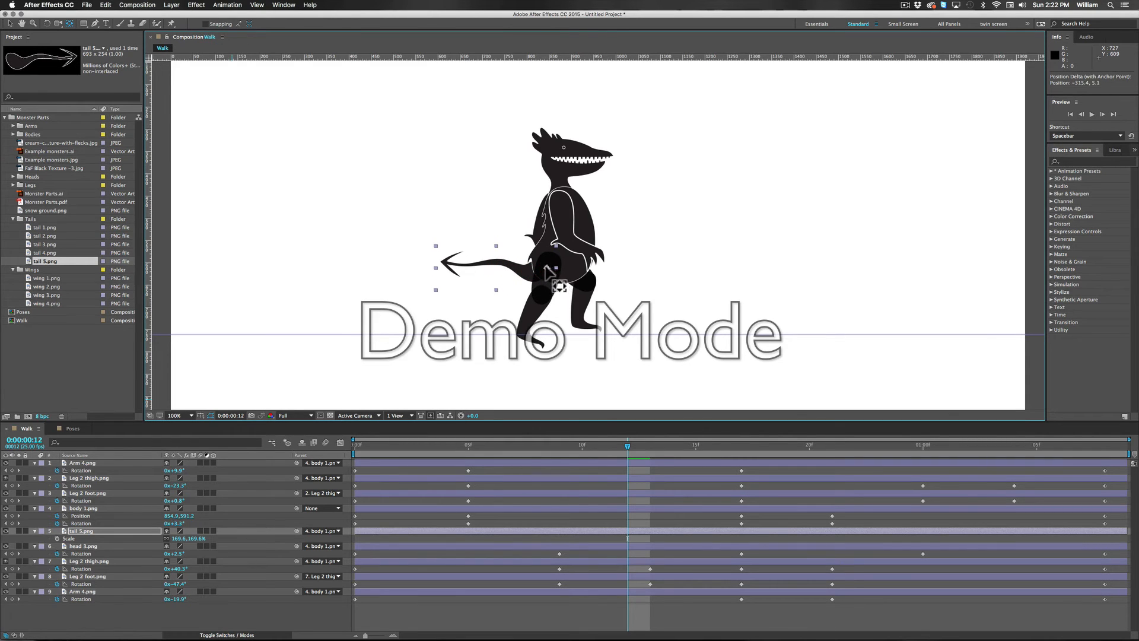
{"action": "left_click", "coordinate": [551, 268]}
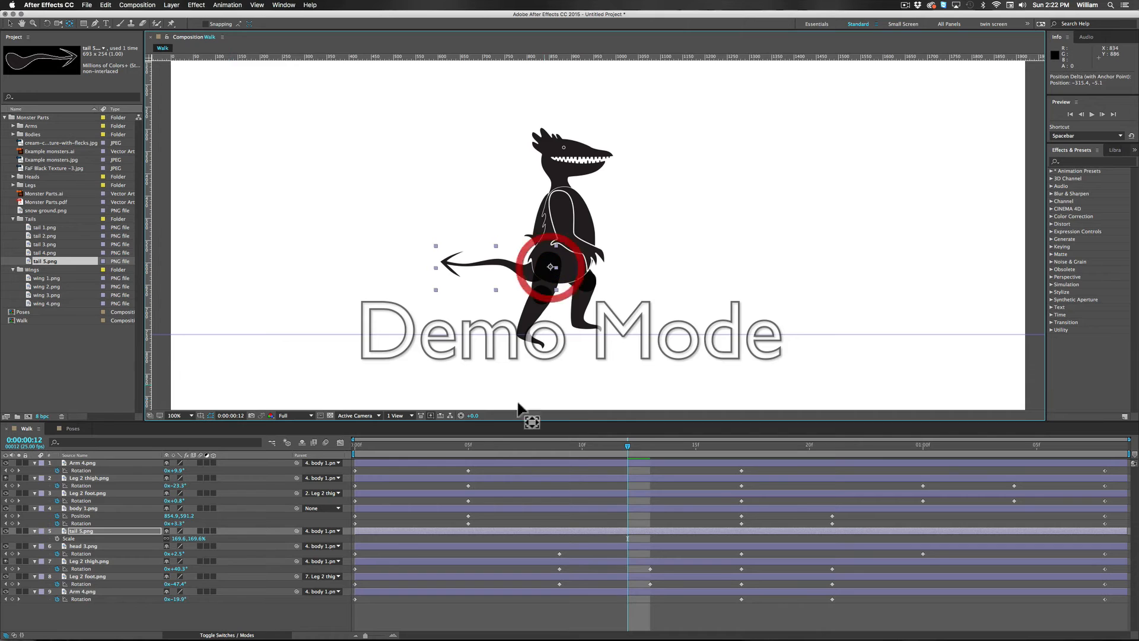
Step: At frame 0, add a rotation keyframe to tail 5.png and set its rotation to about 17°
{"action": "left_click_drag", "start_coordinate": [629, 446], "coordinate": [286, 462]}
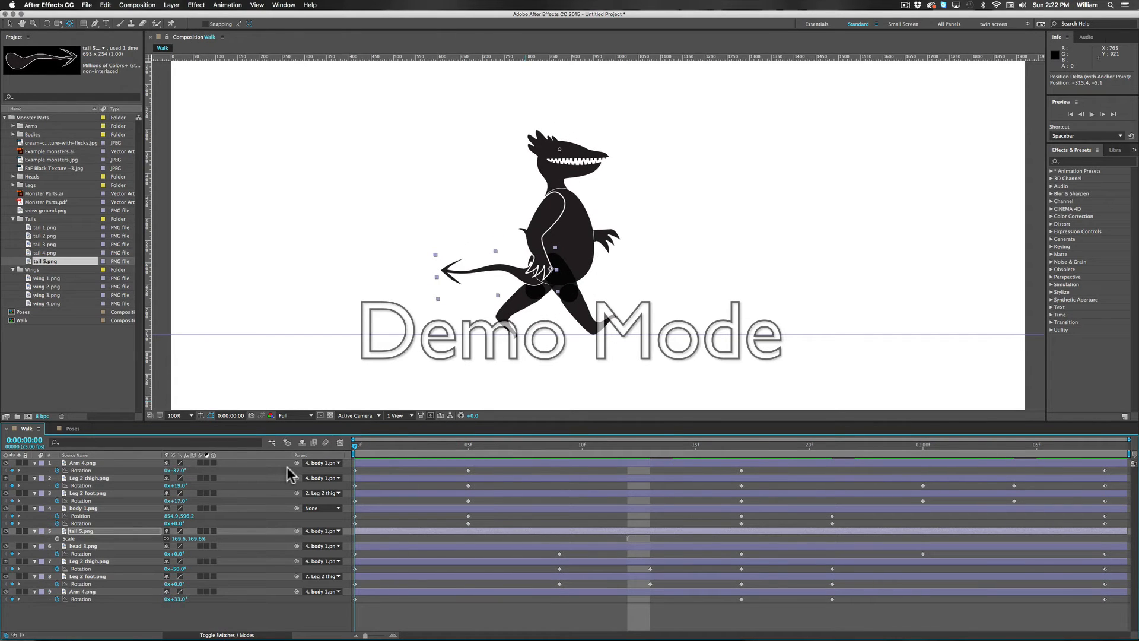
{"action": "left_click_drag", "start_coordinate": [288, 467], "coordinate": [293, 457]}
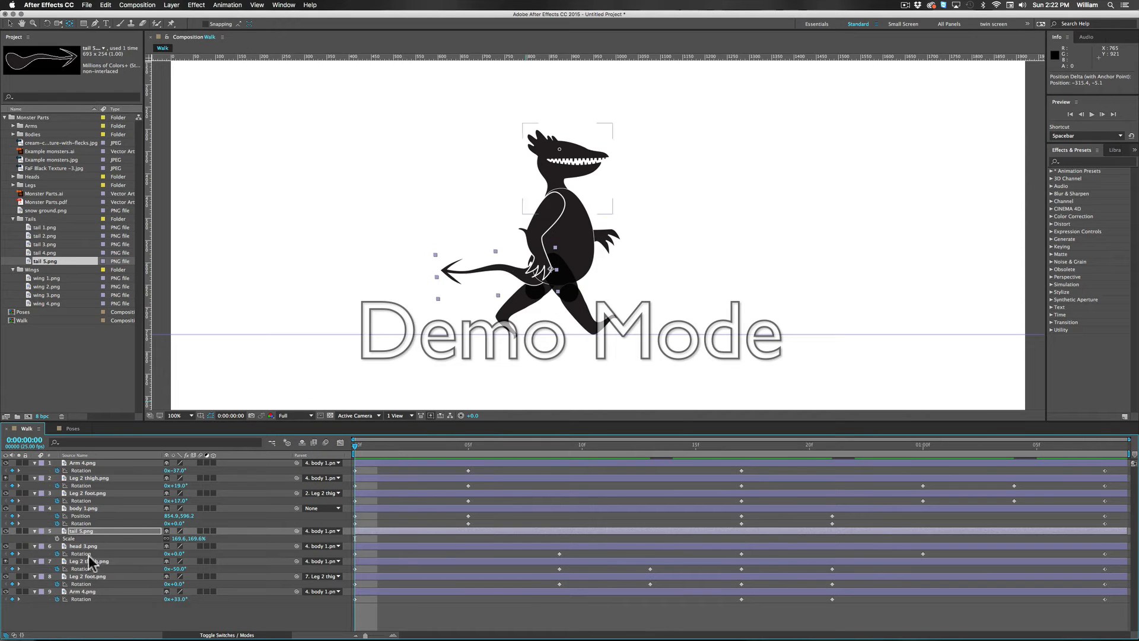
{"action": "left_click", "coordinate": [87, 532]}
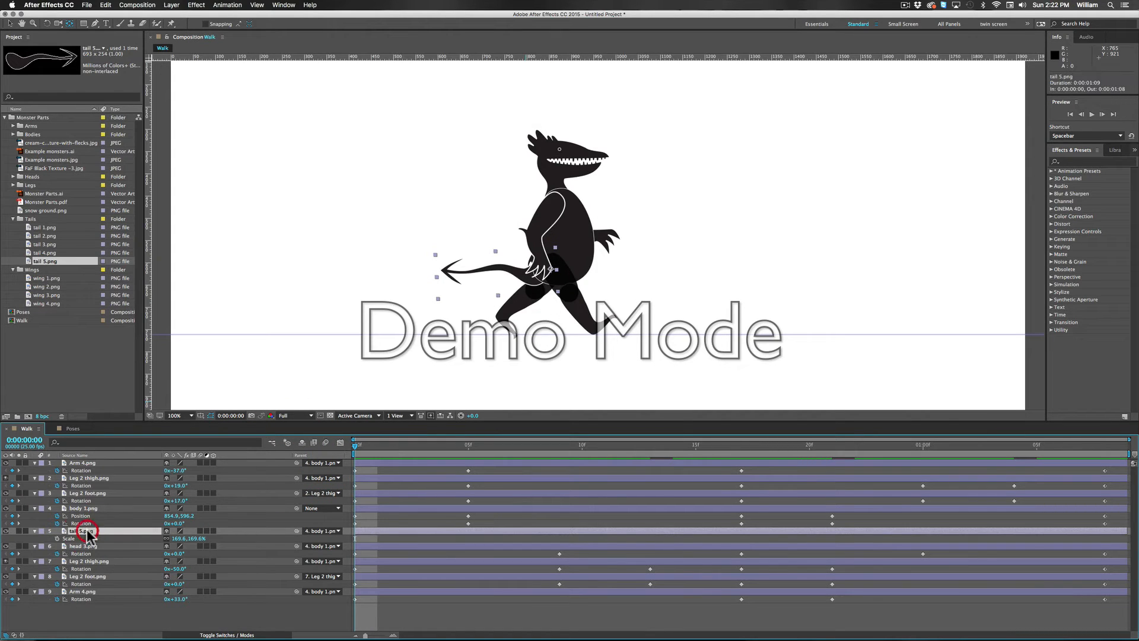
{"action": "key", "text": "alt+r"}
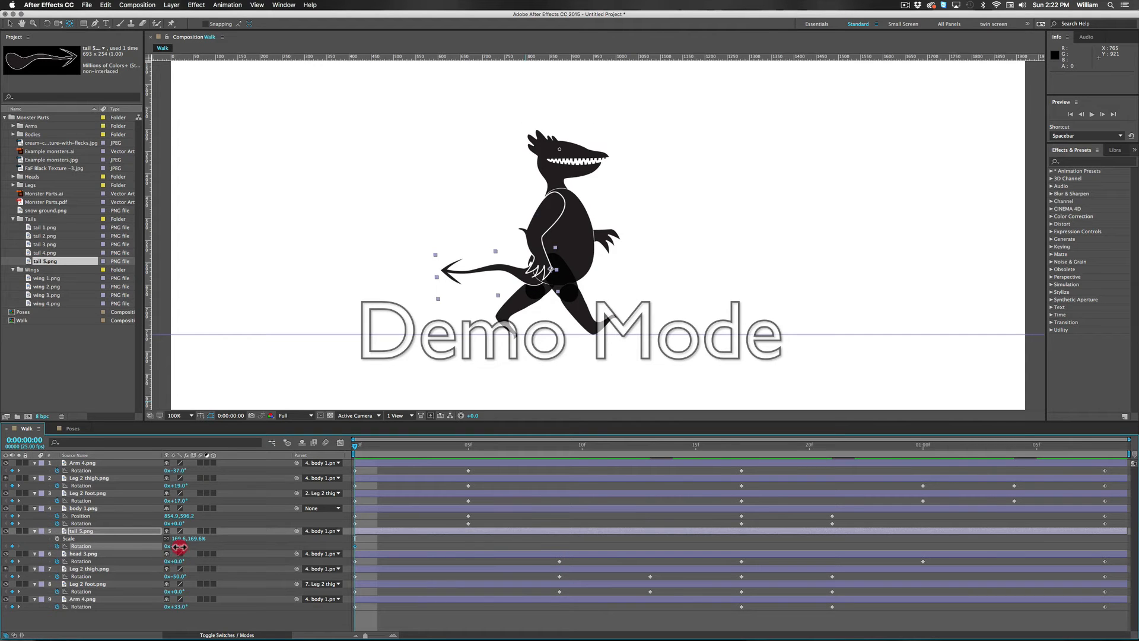
{"action": "left_click_drag", "start_coordinate": [179, 547], "coordinate": [189, 547]}
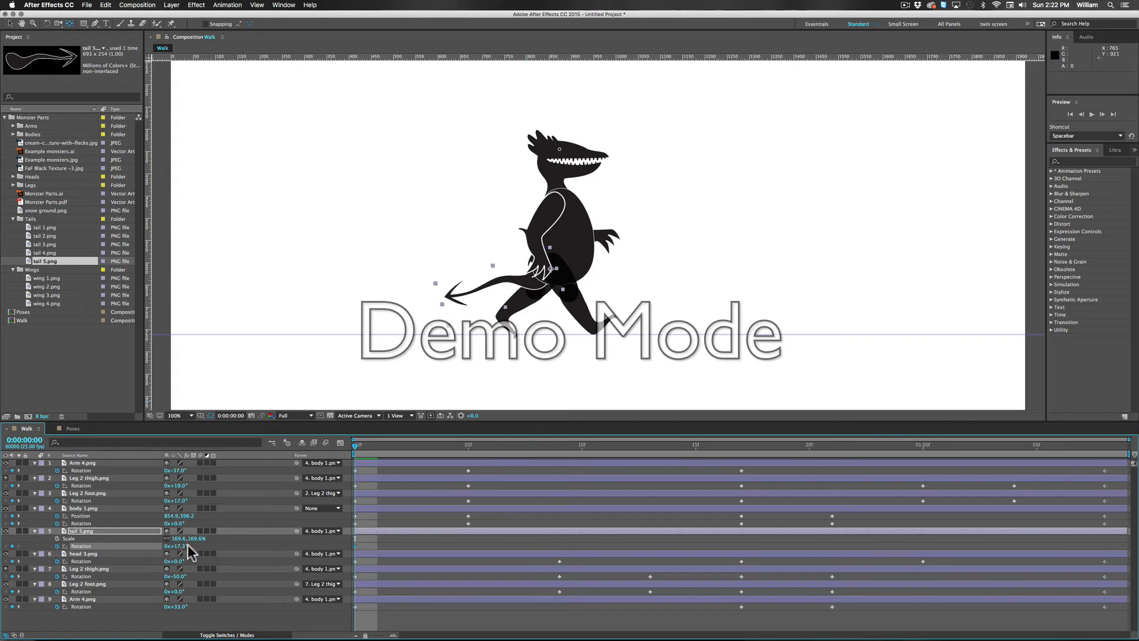
Step: Keyframe tail 5.png's rotation at about -9° on frame 9, about 12° on frame 17 and about -9° at 0:00:01:00
{"action": "left_click_drag", "start_coordinate": [365, 452], "coordinate": [551, 458]}
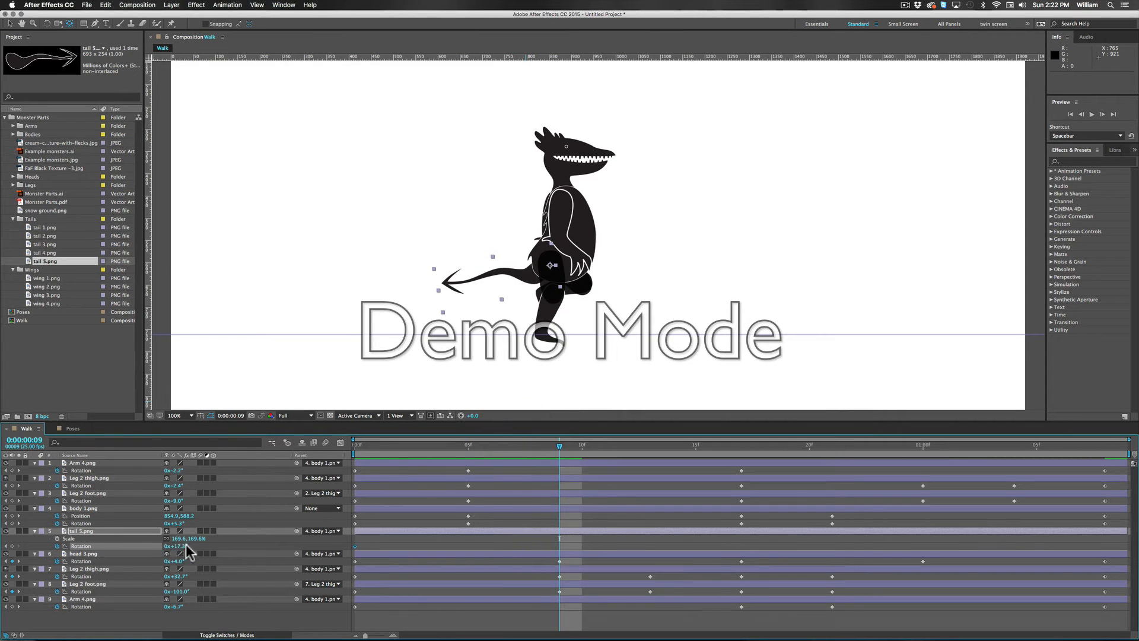
{"action": "left_click_drag", "start_coordinate": [183, 549], "coordinate": [169, 545]}
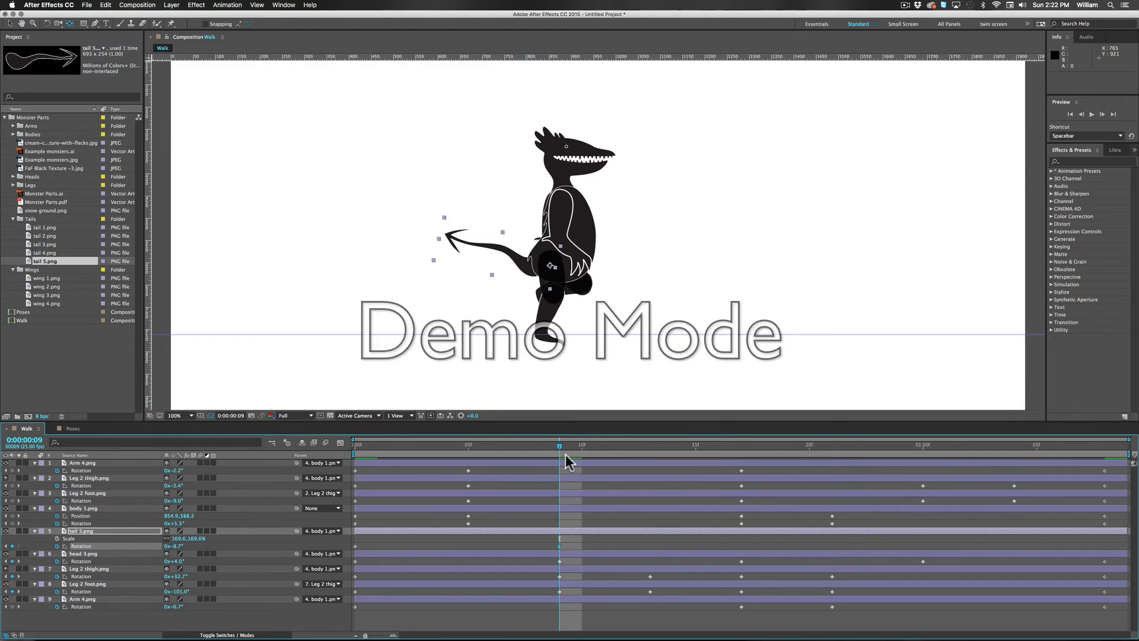
{"action": "left_click_drag", "start_coordinate": [573, 452], "coordinate": [740, 457]}
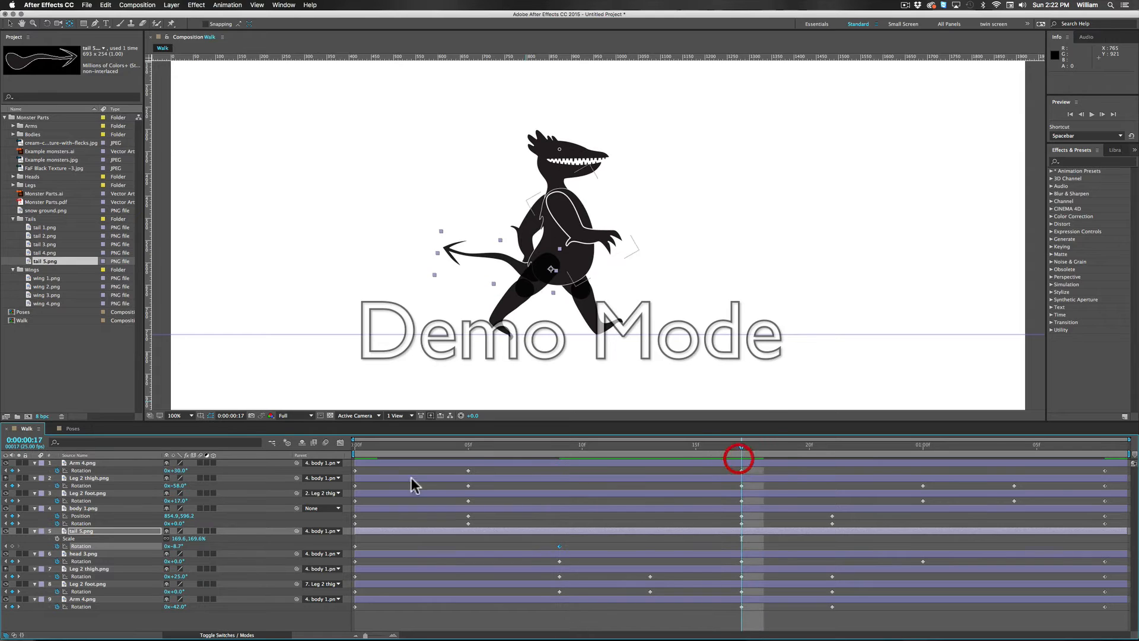
{"action": "left_click_drag", "start_coordinate": [176, 546], "coordinate": [186, 545]}
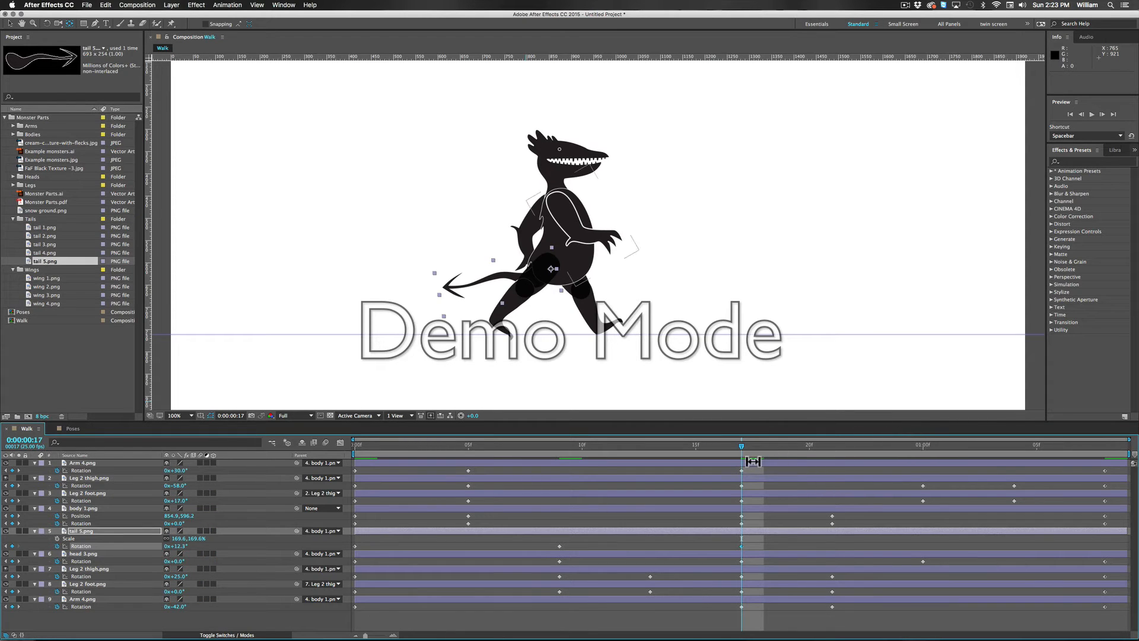
{"action": "left_click_drag", "start_coordinate": [748, 452], "coordinate": [923, 455]}
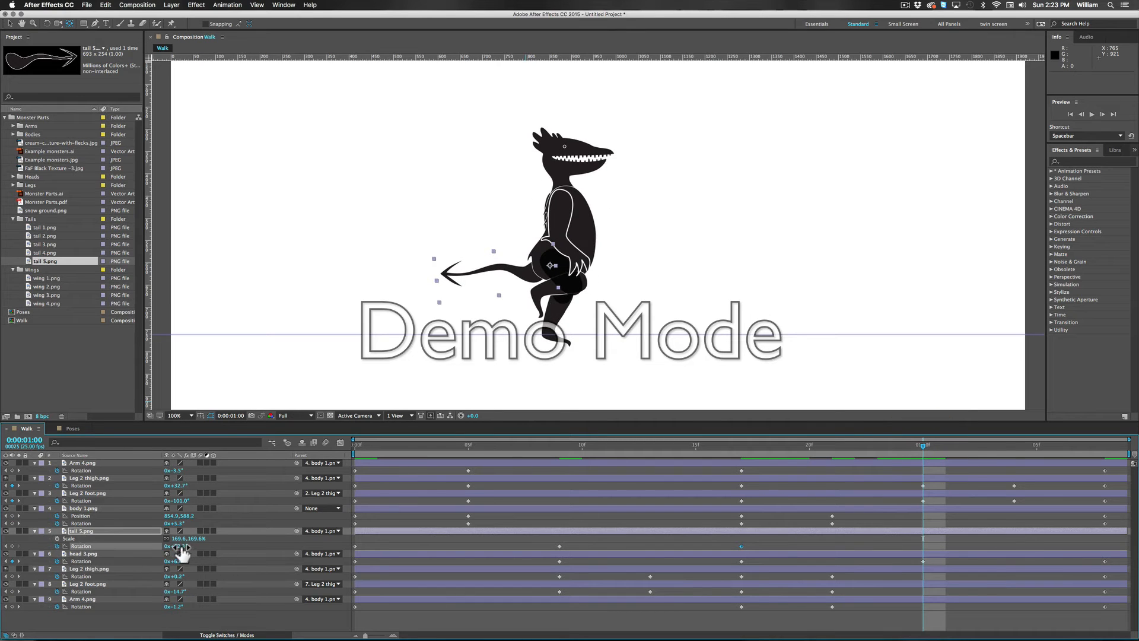
{"action": "left_click_drag", "start_coordinate": [184, 546], "coordinate": [172, 547]}
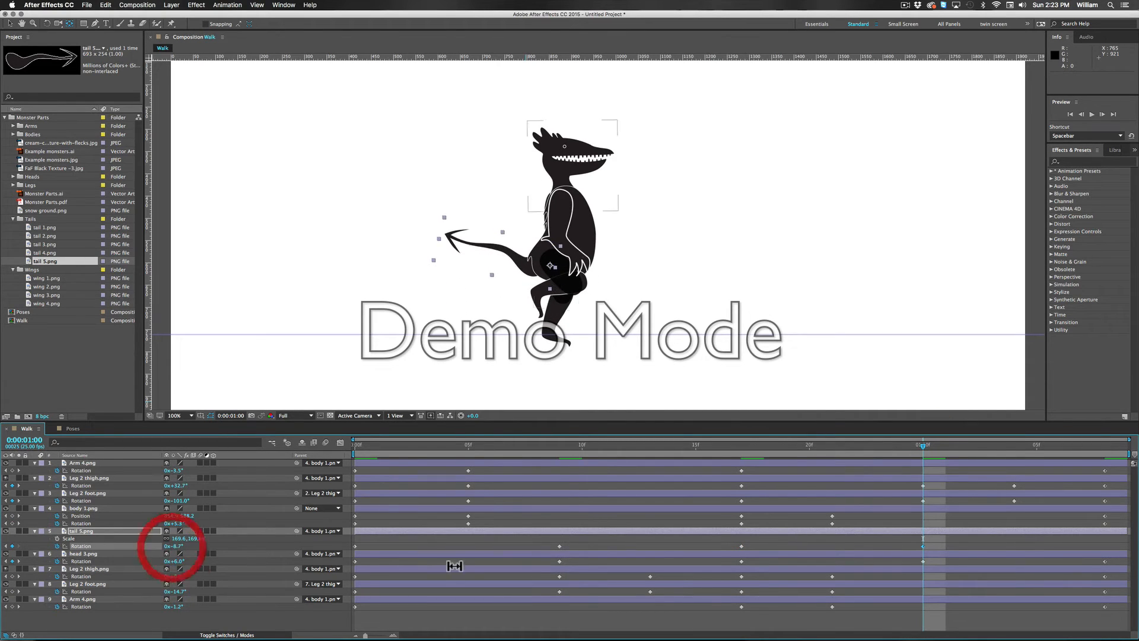
Step: Copy tail 5.png's frame 0 rotation keyframe to 0:00:01:08 and play back the walk loop
{"action": "left_click", "coordinate": [355, 546]}
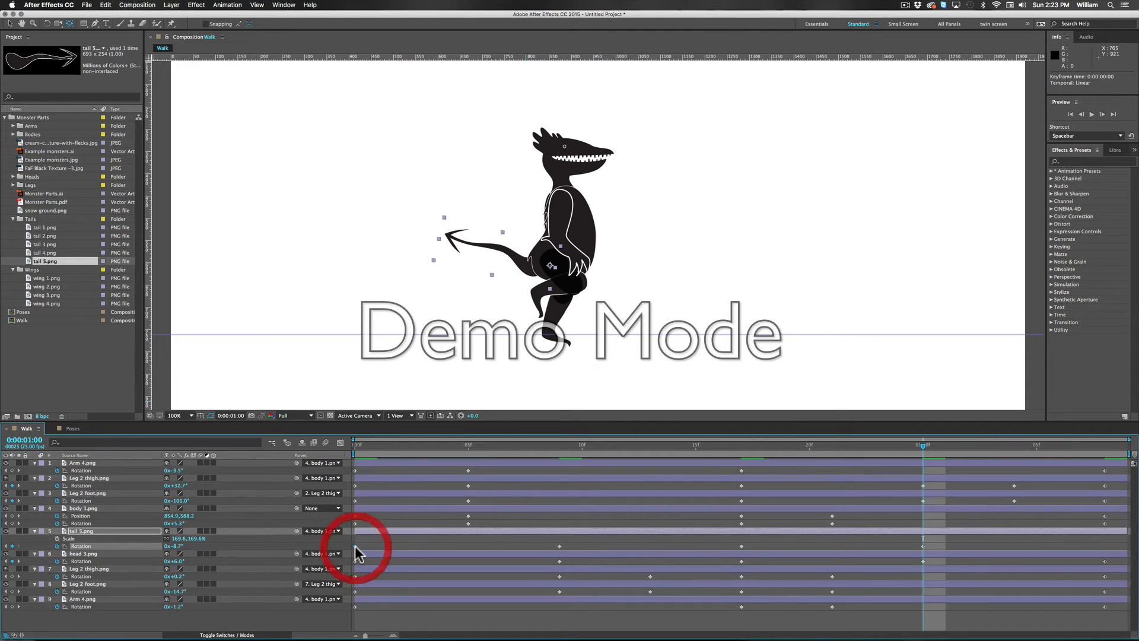
{"action": "key", "text": "super+c"}
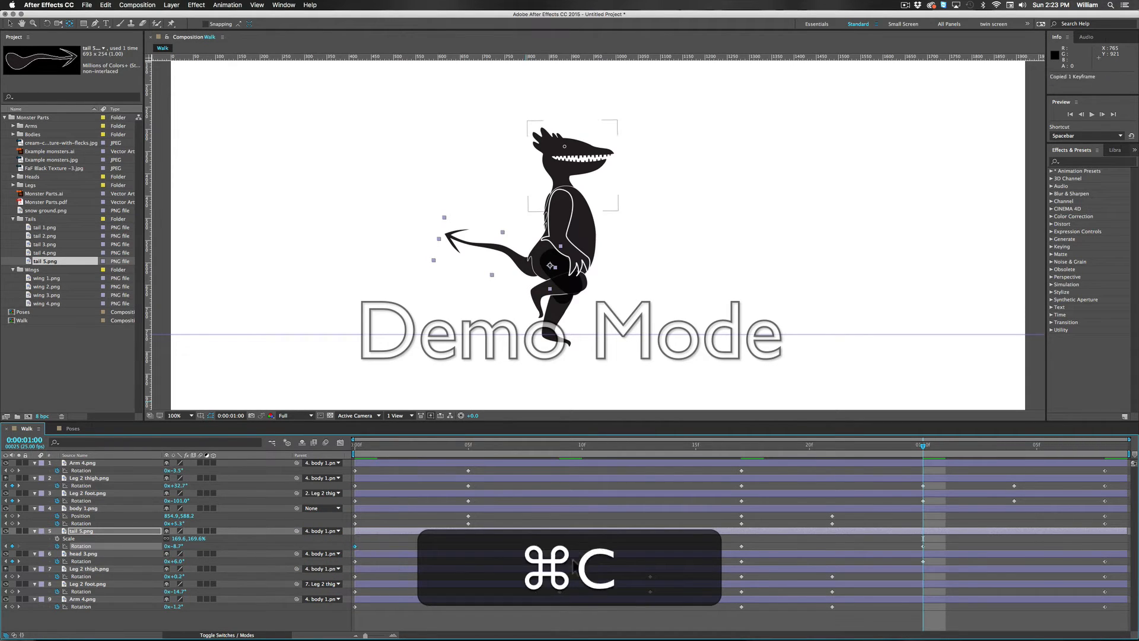
{"action": "left_click", "coordinate": [1097, 446]}
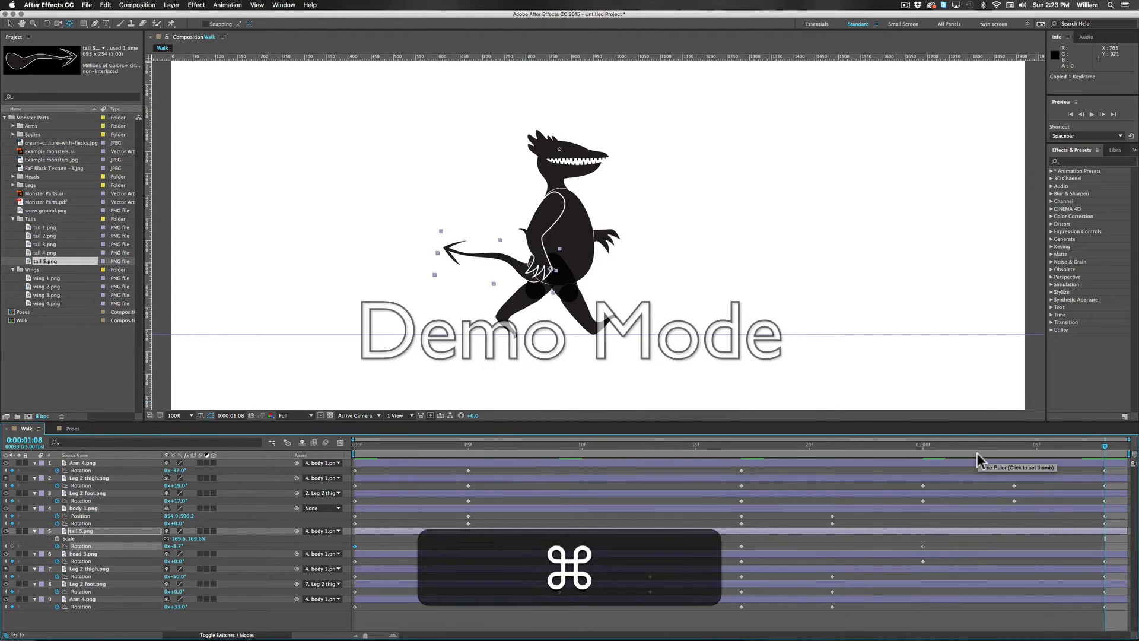
{"action": "key", "text": "super+v"}
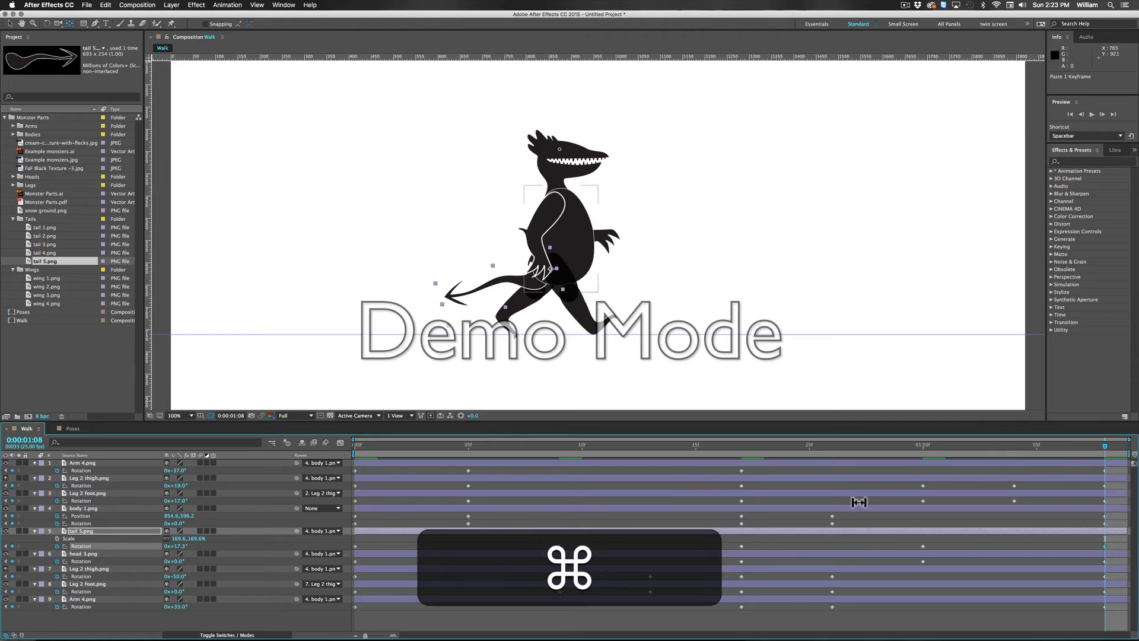
{"action": "key", "text": "space"}
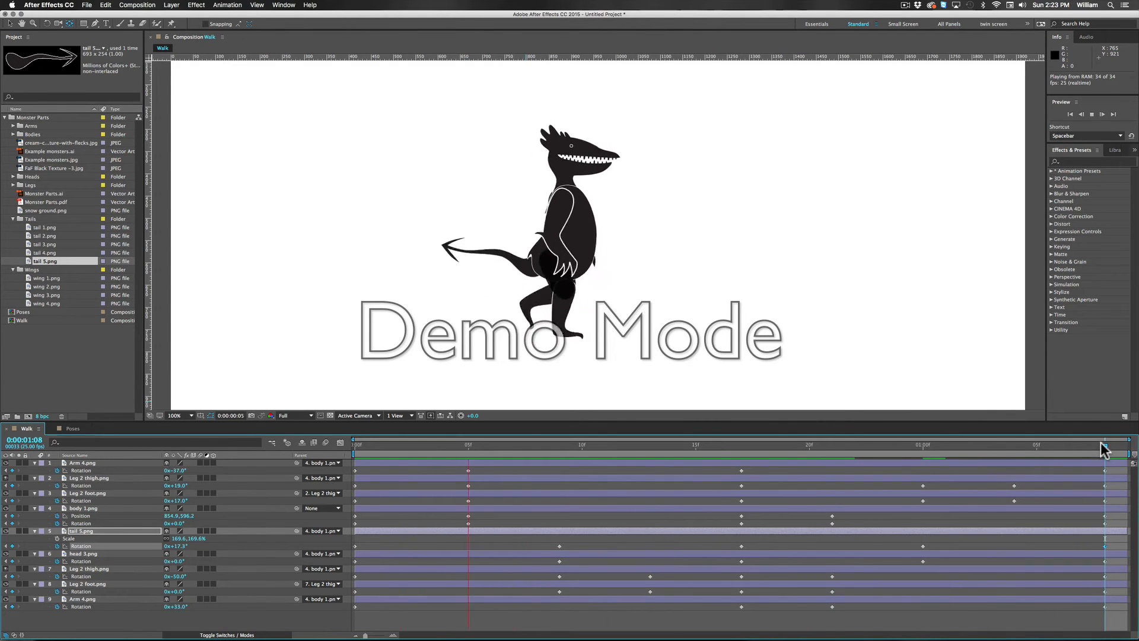
{"action": "key", "text": "space"}
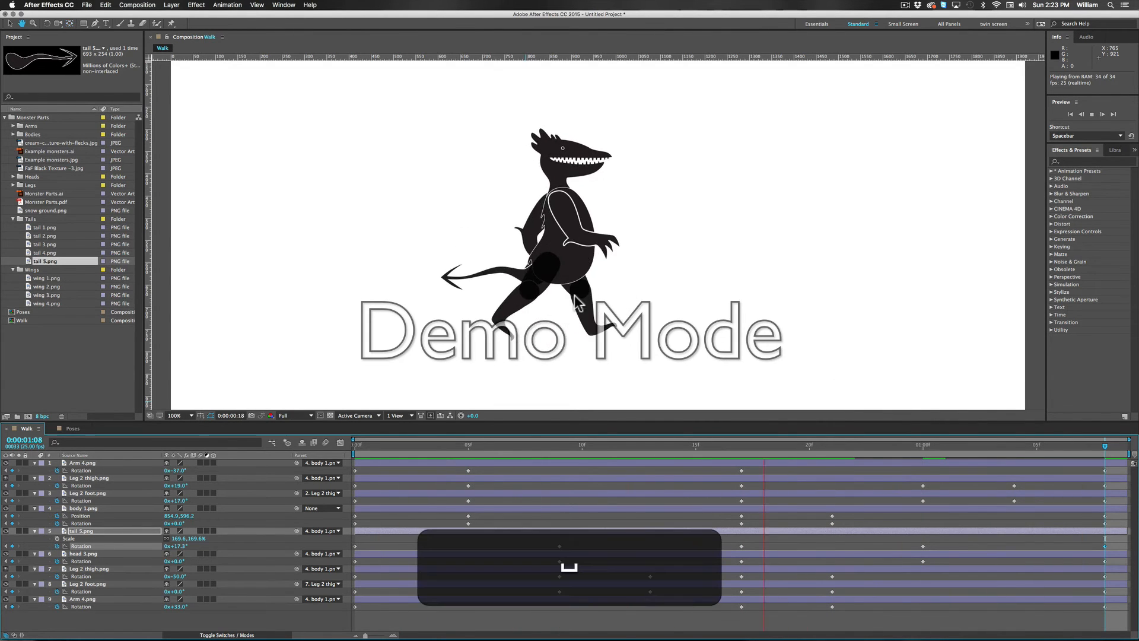
Step: Shift tail 5.png forward into the body by setting its position to about 330, 788, and play back the walk cycle
{"action": "left_click", "coordinate": [764, 447]}
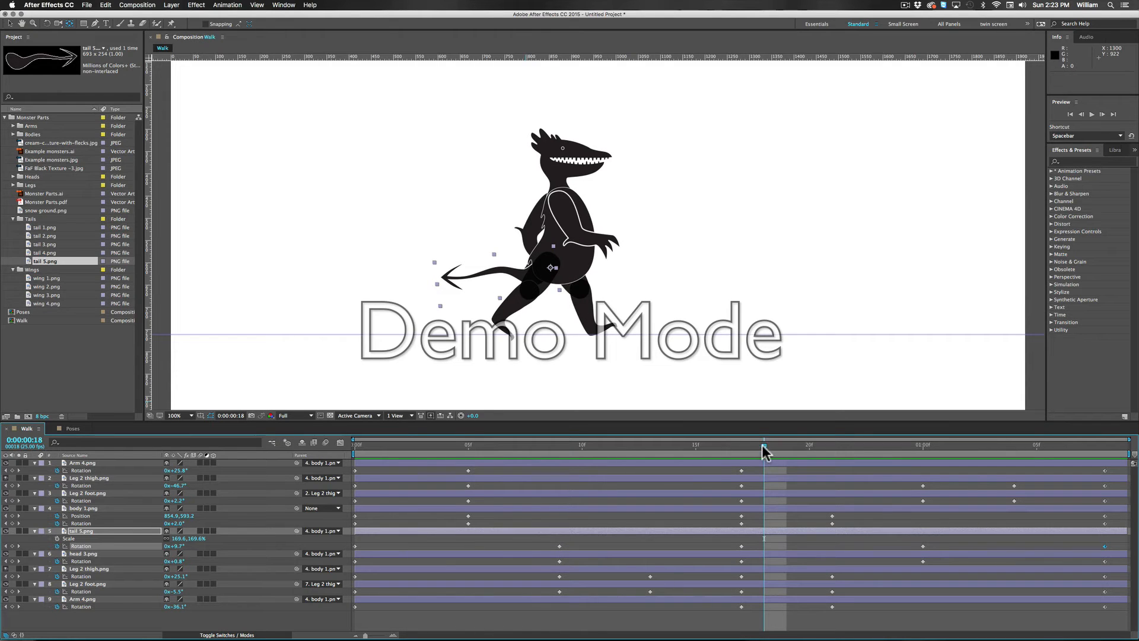
{"action": "left_click_drag", "start_coordinate": [762, 445], "coordinate": [514, 445]}
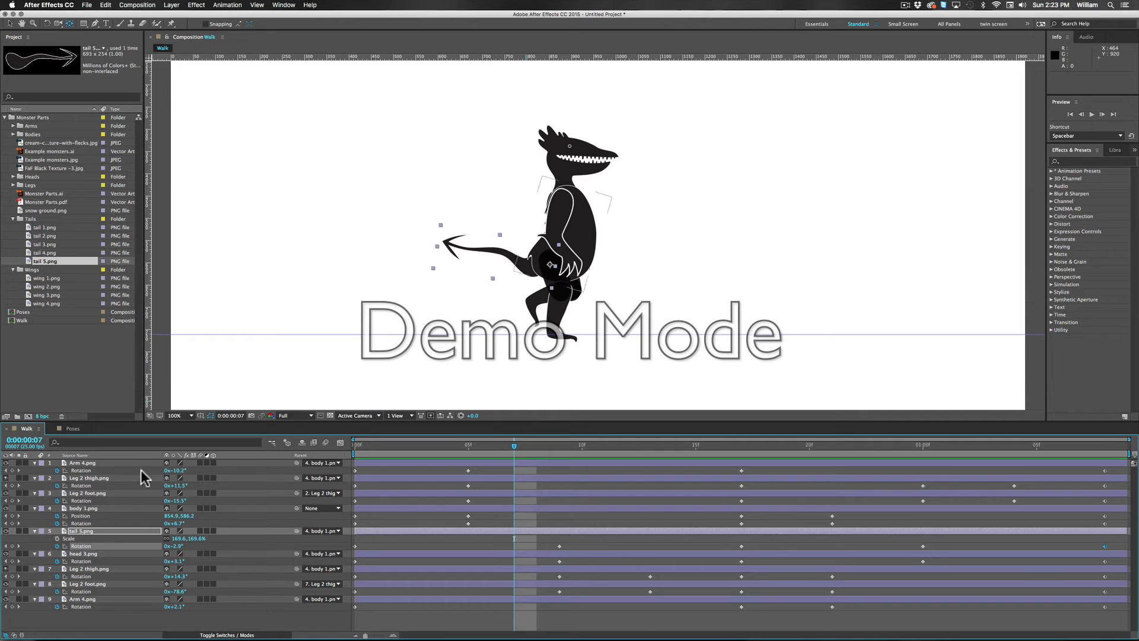
{"action": "left_click", "coordinate": [80, 531]}
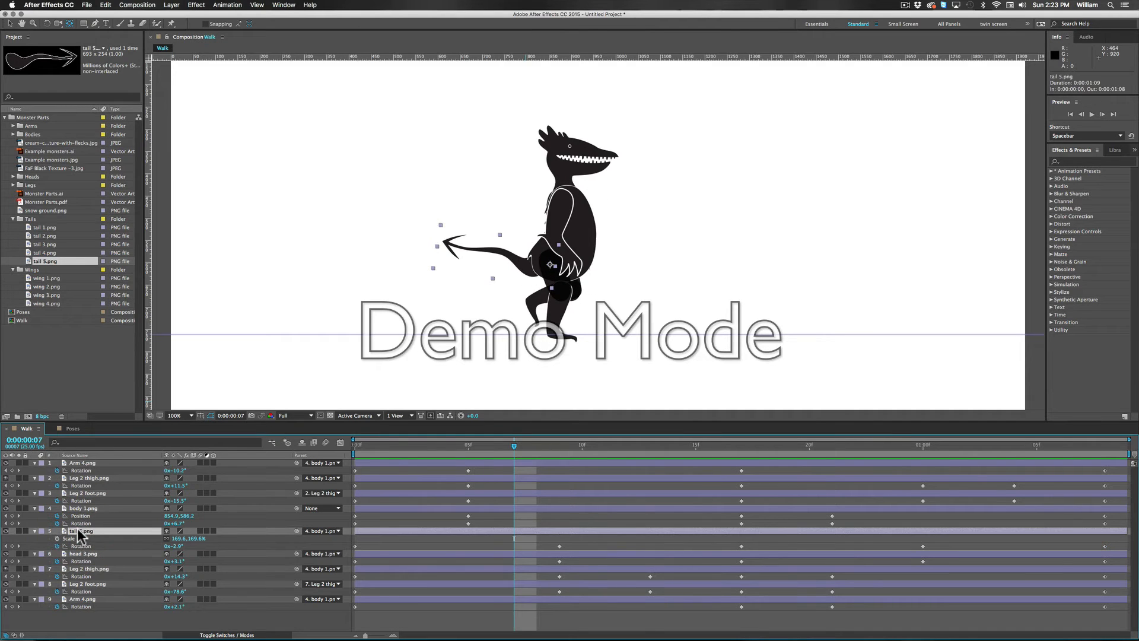
{"action": "key", "text": "p"}
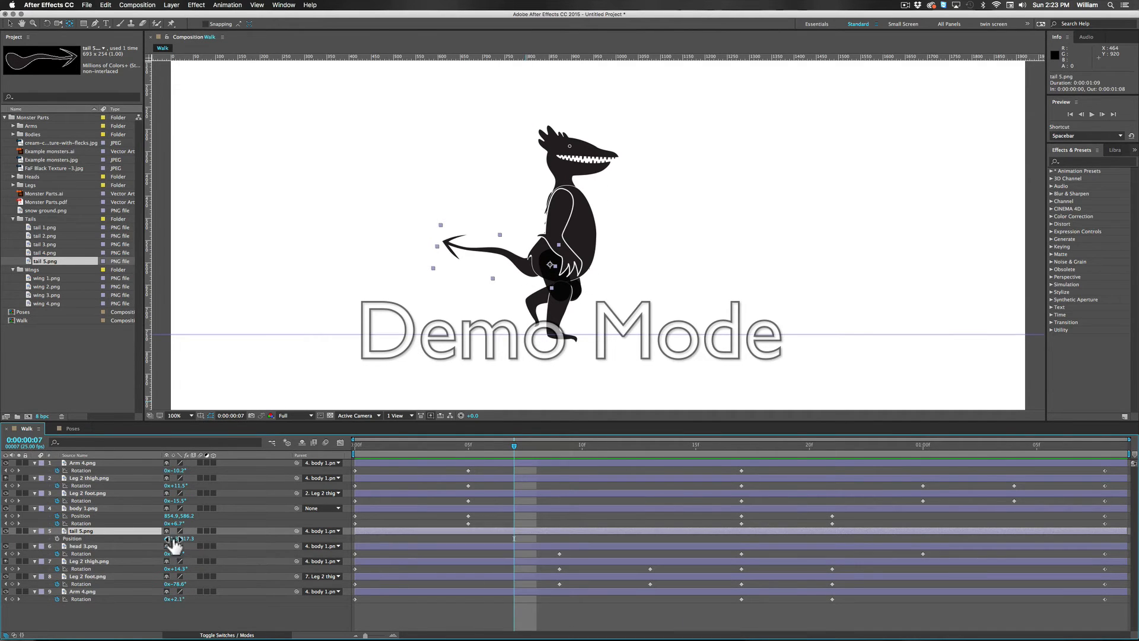
{"action": "left_click_drag", "start_coordinate": [167, 539], "coordinate": [110, 541]}
{"action": "left_click", "coordinate": [141, 541]}
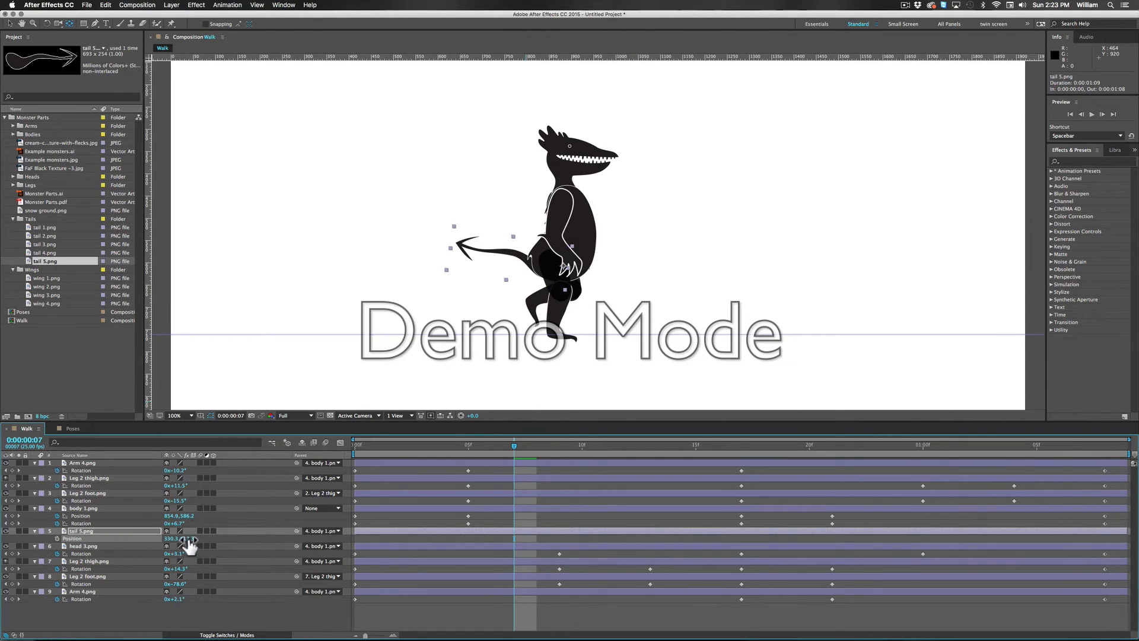
{"action": "left_click_drag", "start_coordinate": [186, 540], "coordinate": [174, 540]}
{"action": "key", "text": "space"}
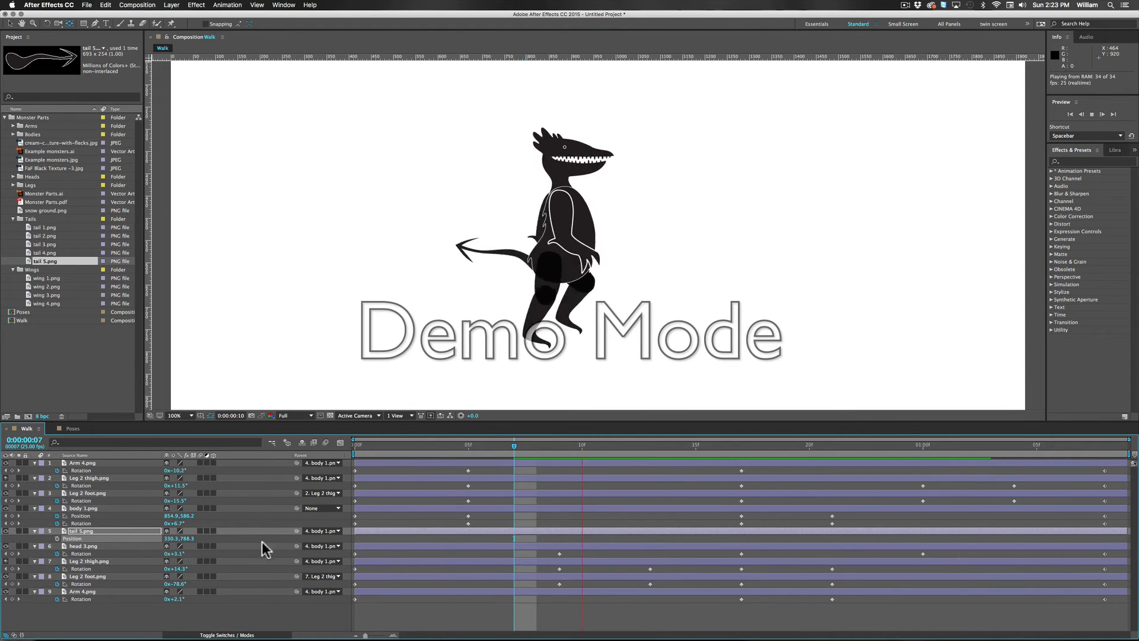
{"action": "left_click", "coordinate": [667, 475]}
{"action": "left_click_drag", "start_coordinate": [668, 471], "coordinate": [641, 594]}
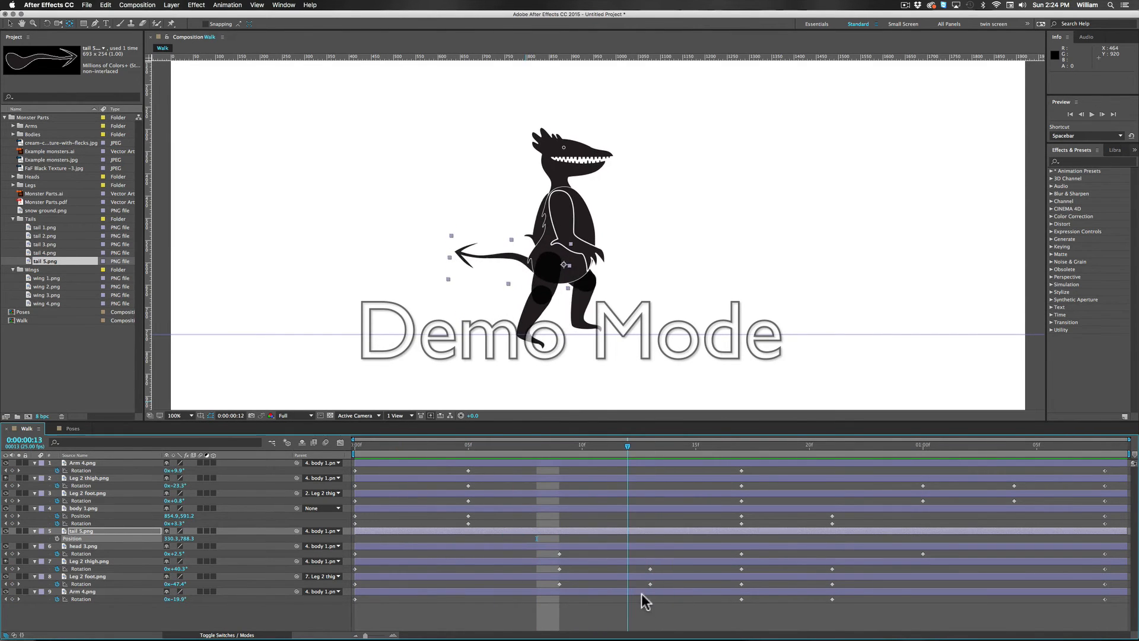
{"action": "left_click", "coordinate": [508, 552]}
Step: Tilt head 3.png much further downward on its rotation keyframes at frame 9 and 0:00:01:00, and play back the walk cycle
{"action": "left_click", "coordinate": [86, 547]}
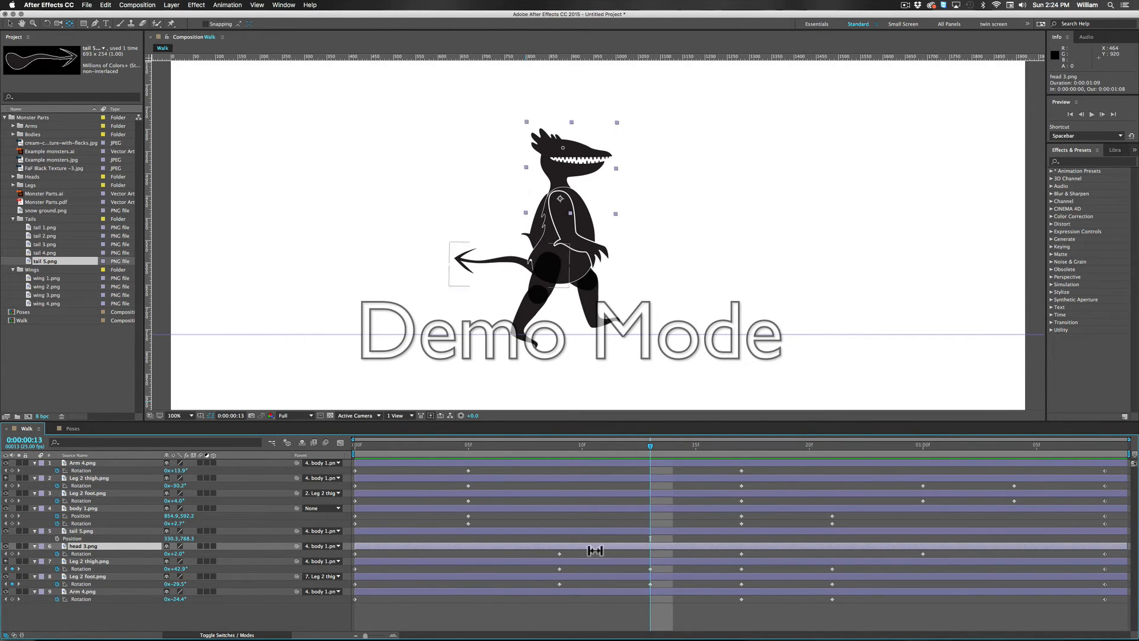
{"action": "left_click_drag", "start_coordinate": [650, 444], "coordinate": [561, 473]}
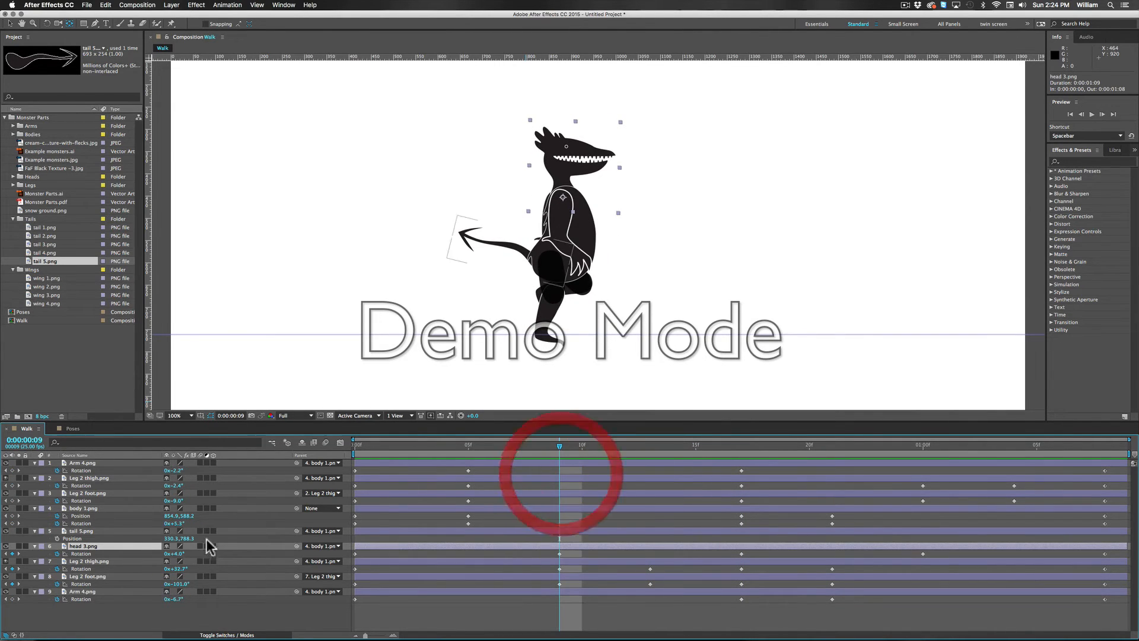
{"action": "left_click_drag", "start_coordinate": [180, 554], "coordinate": [169, 554]}
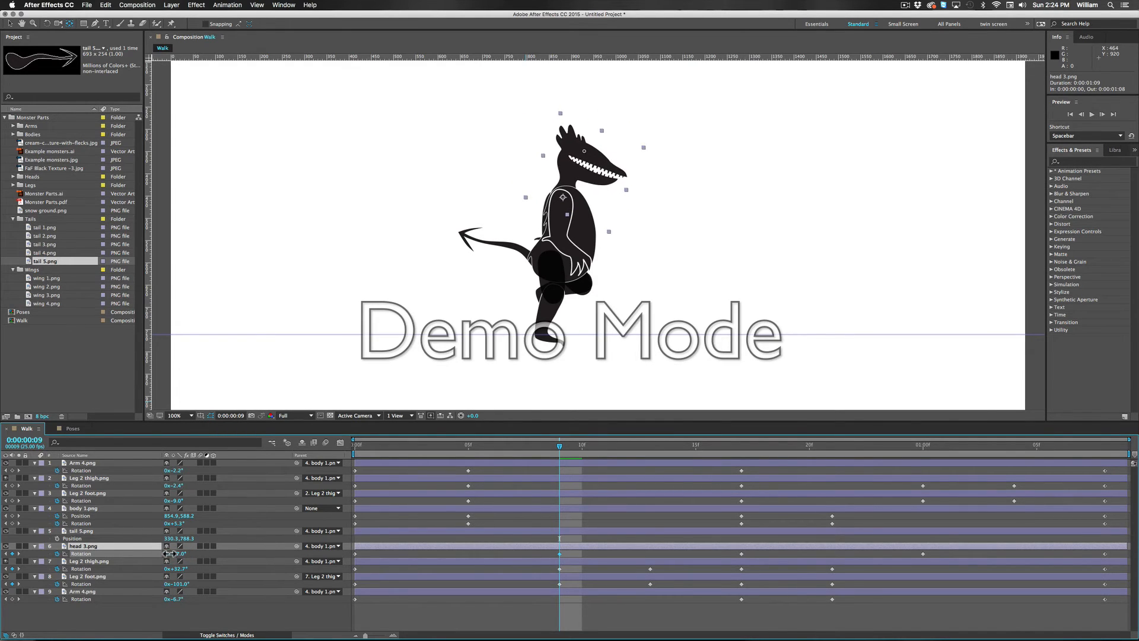
{"action": "left_click_drag", "start_coordinate": [170, 552], "coordinate": [171, 554]}
{"action": "left_click", "coordinate": [920, 446]}
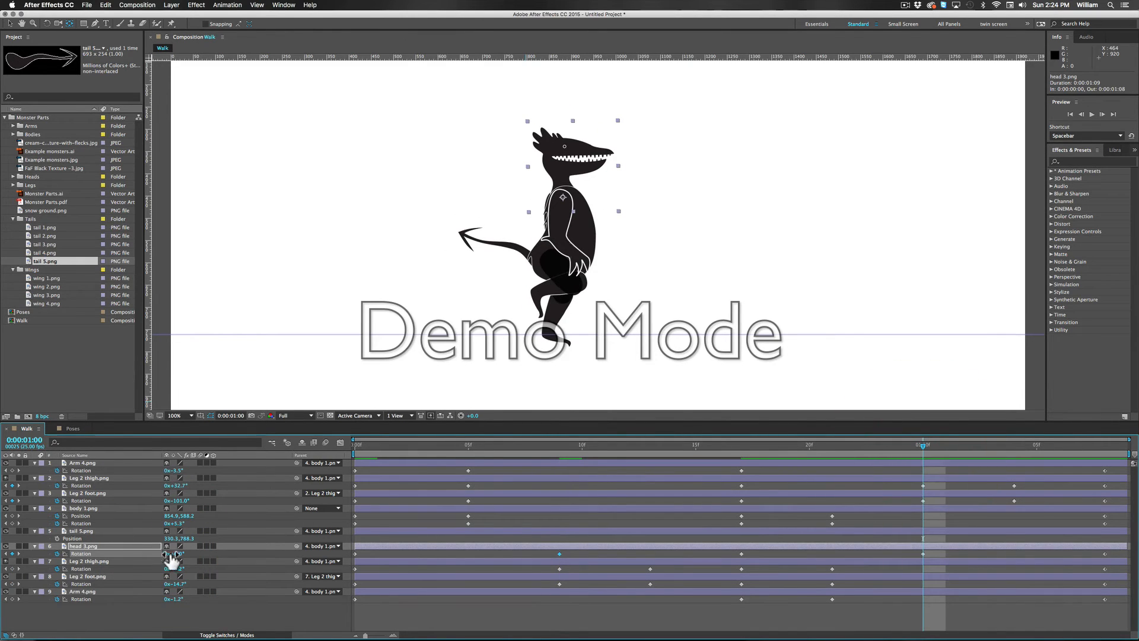
{"action": "left_click_drag", "start_coordinate": [176, 555], "coordinate": [168, 554]}
{"action": "key", "text": "space"}
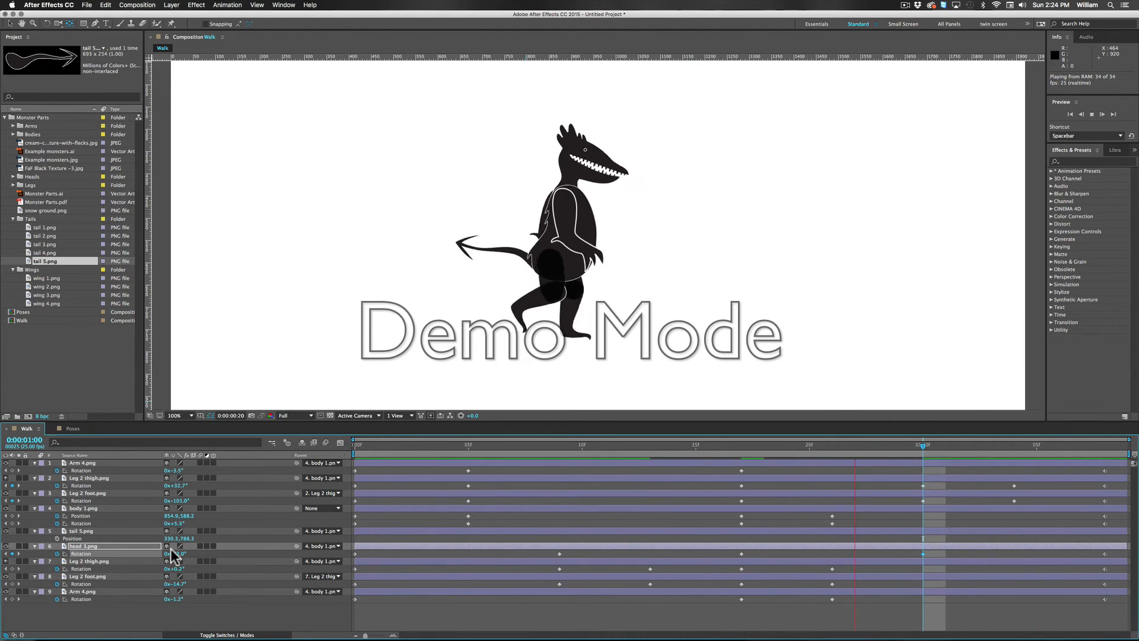
{"action": "key", "text": "space"}
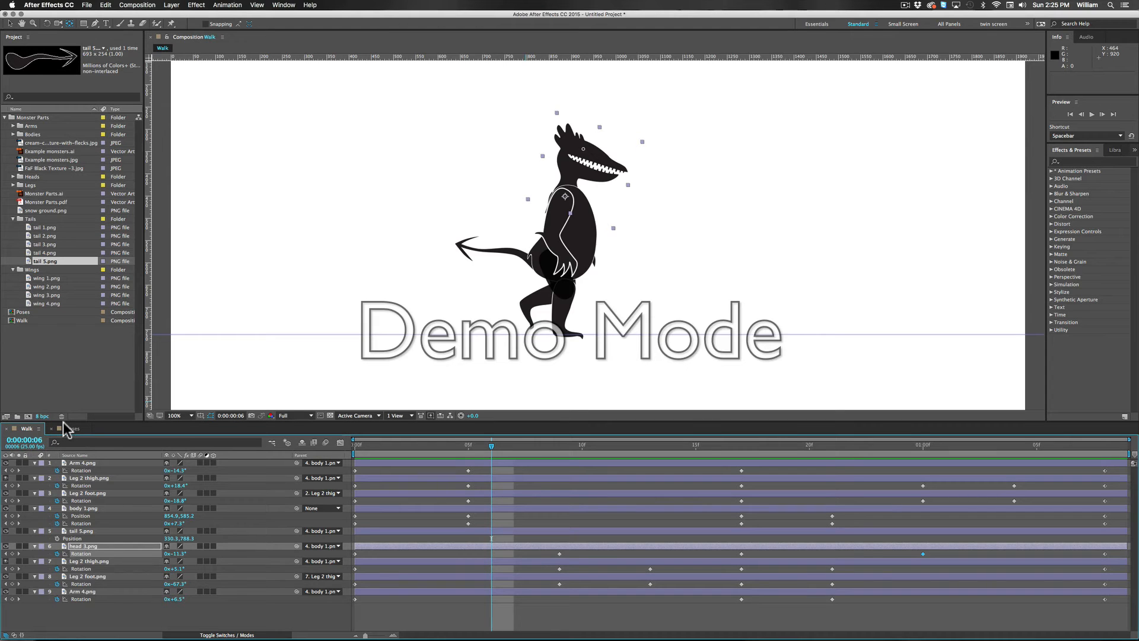
Step: Create a new 1920 x 1080, 25 fps composition with a duration of 0:00:30:00 and fit it in the viewer
{"action": "key", "text": "super+n"}
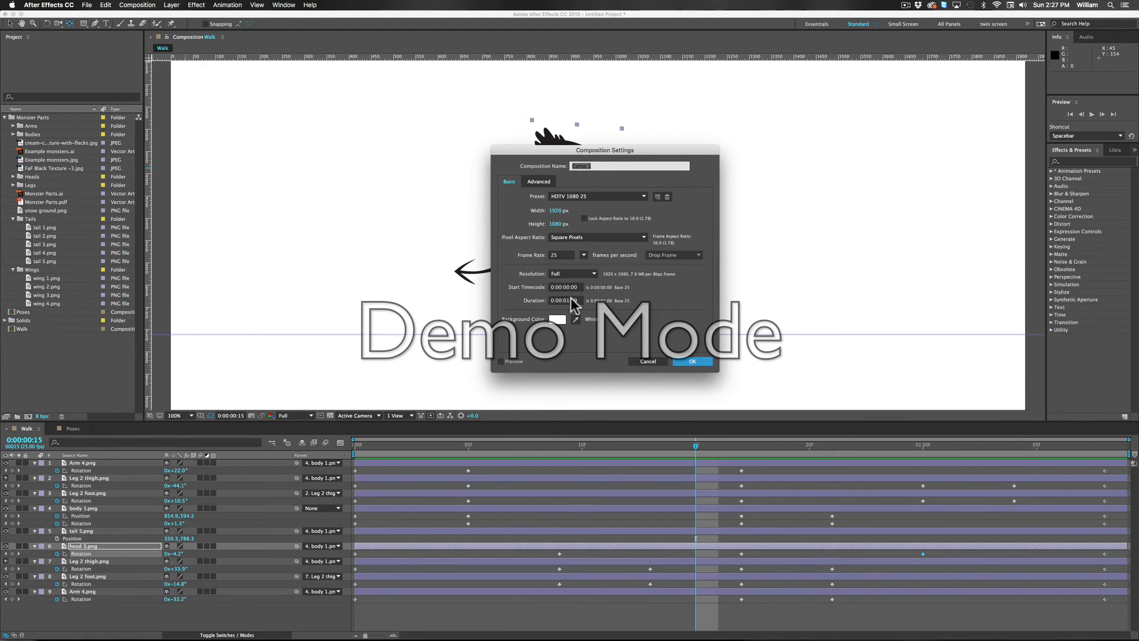
{"action": "left_click", "coordinate": [568, 301]}
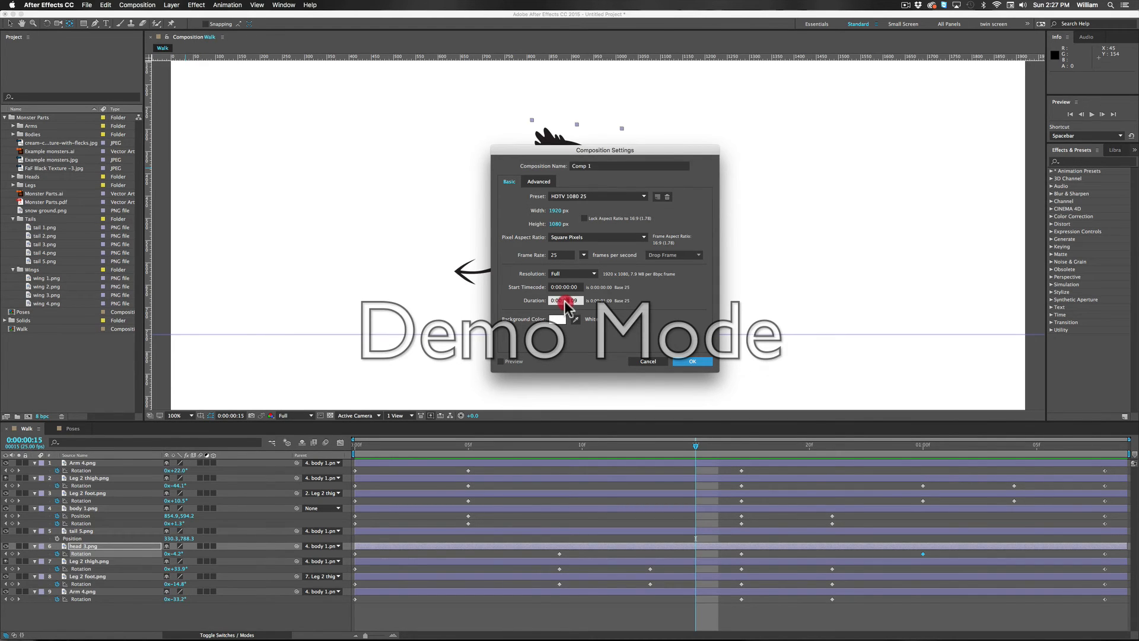
{"action": "type", "text": "30:00"}
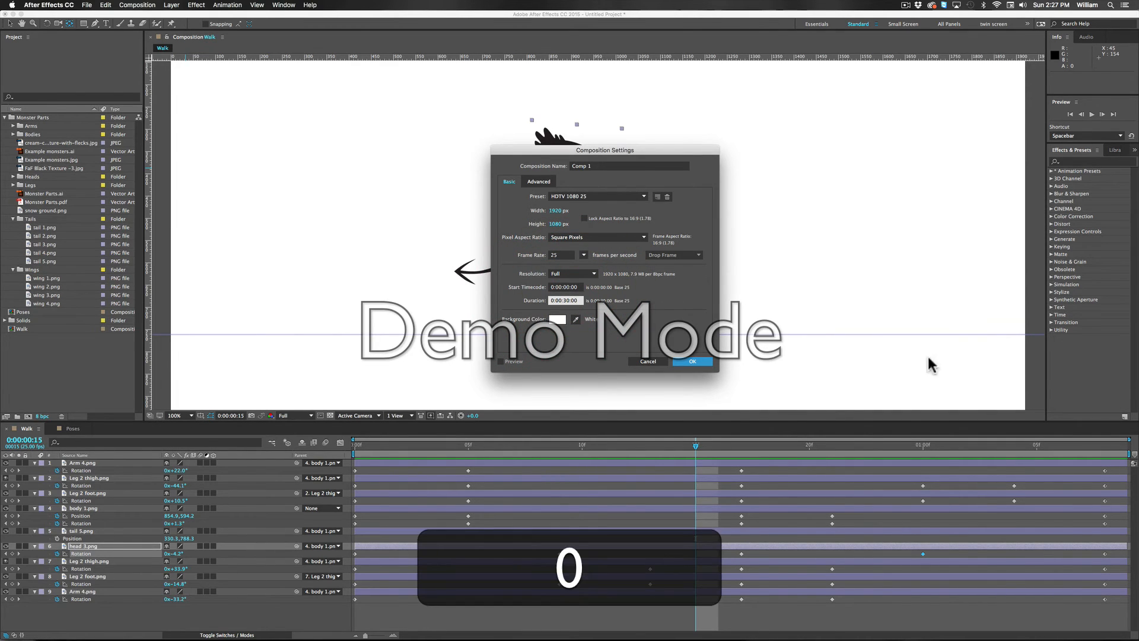
{"action": "left_click", "coordinate": [694, 362]}
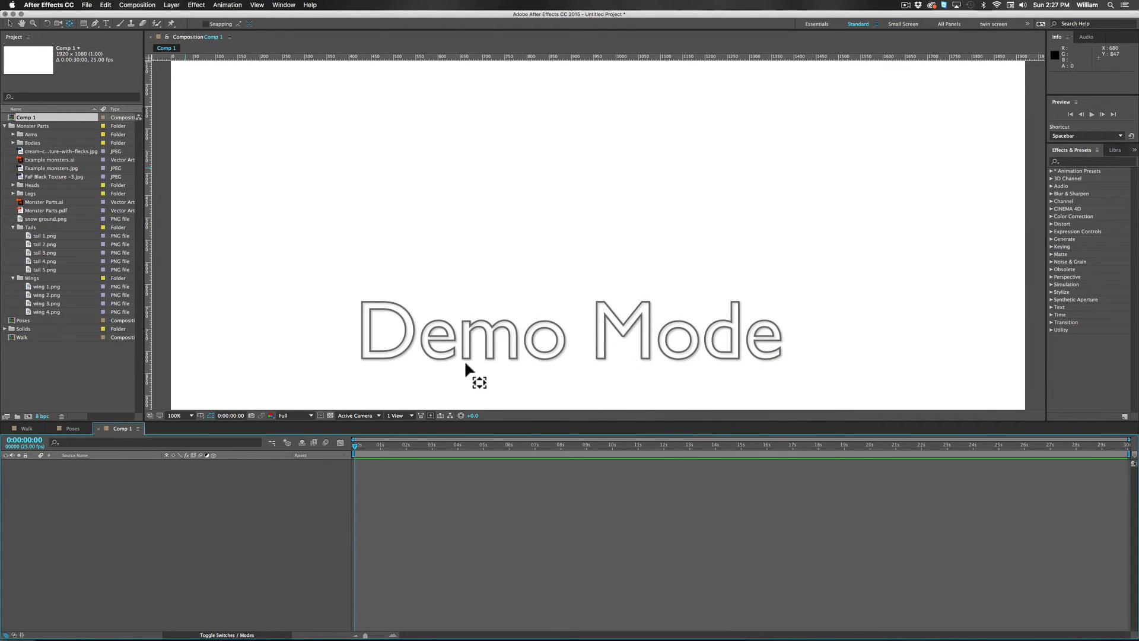
{"action": "left_click", "coordinate": [178, 415]}
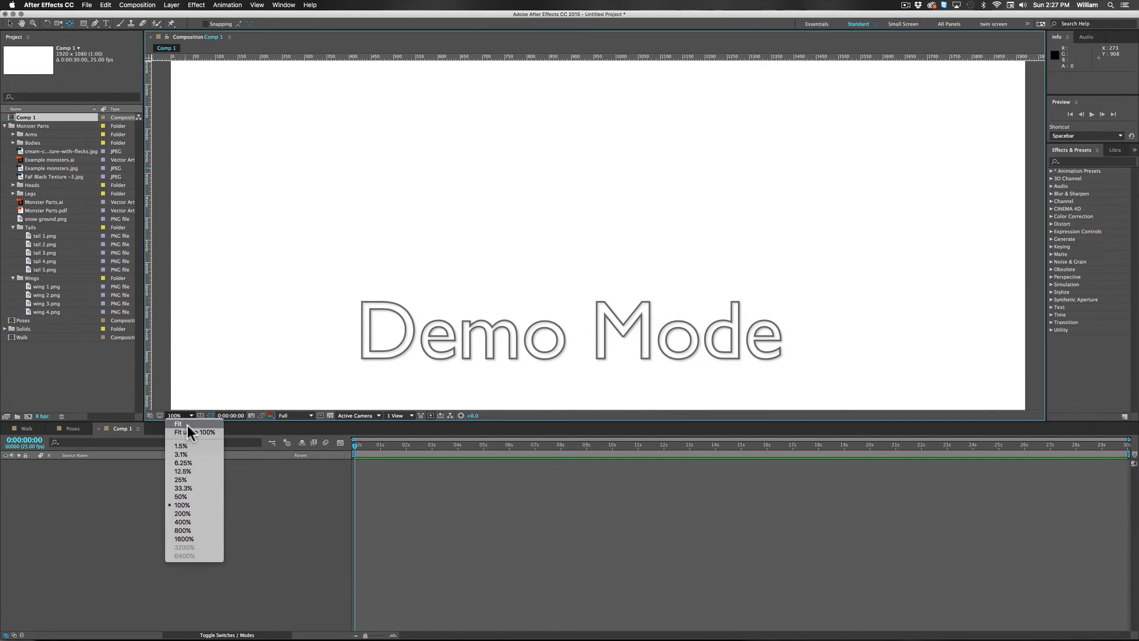
{"action": "left_click", "coordinate": [187, 424]}
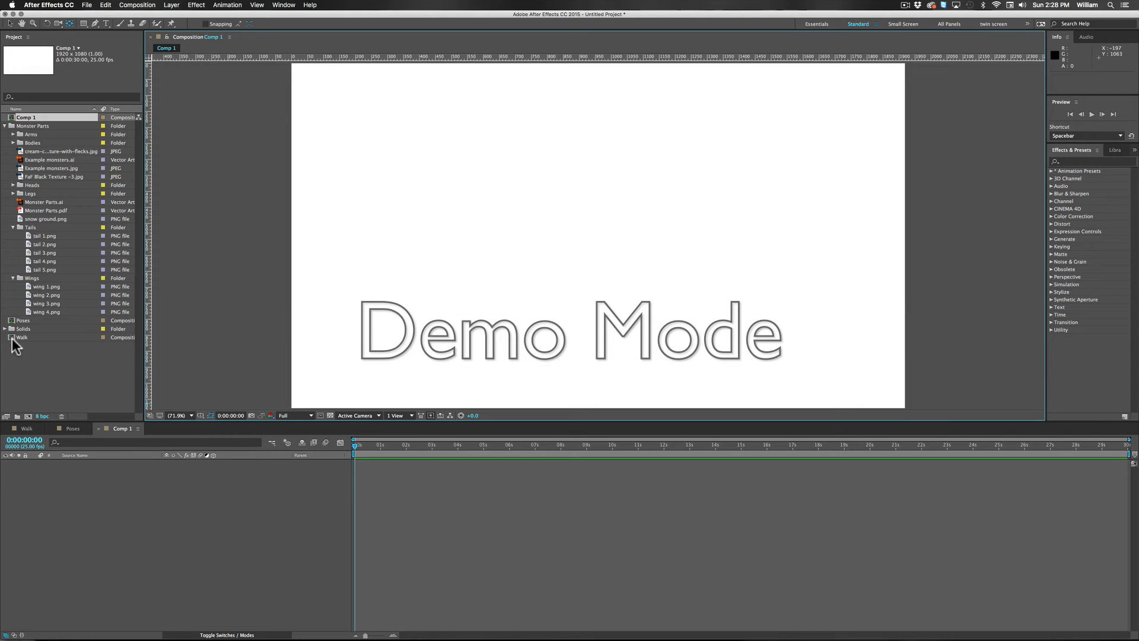
Step: Check the Walk composition, return to the new 30-second composition and rename it as scene
{"action": "left_click", "coordinate": [28, 427]}
{"action": "left_click_drag", "start_coordinate": [446, 452], "coordinate": [398, 448]}
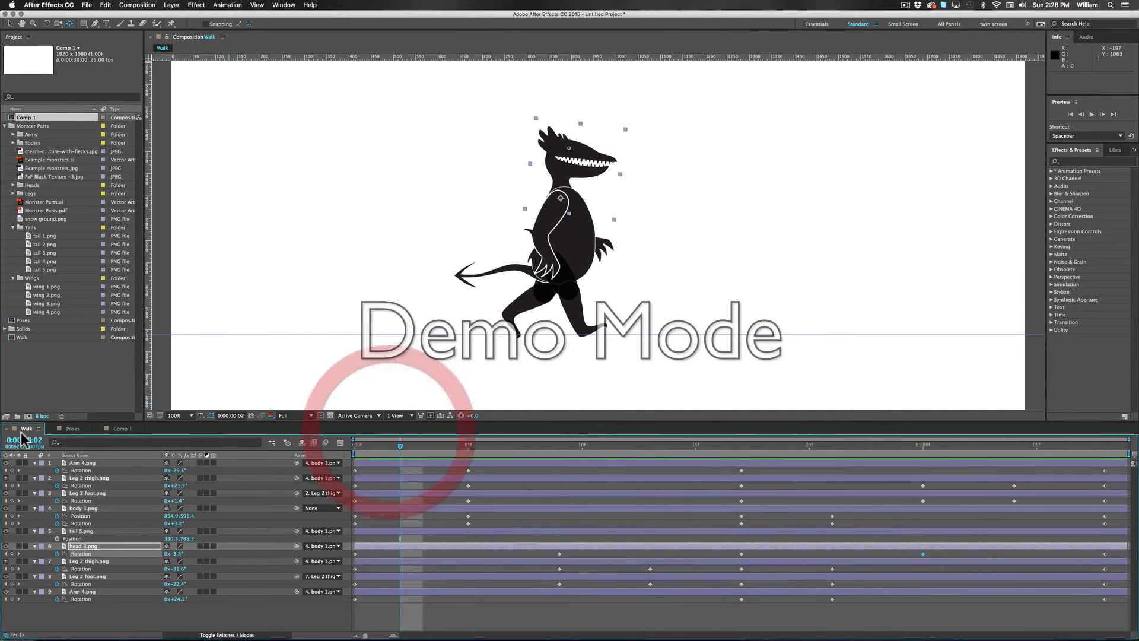
{"action": "left_click", "coordinate": [122, 429]}
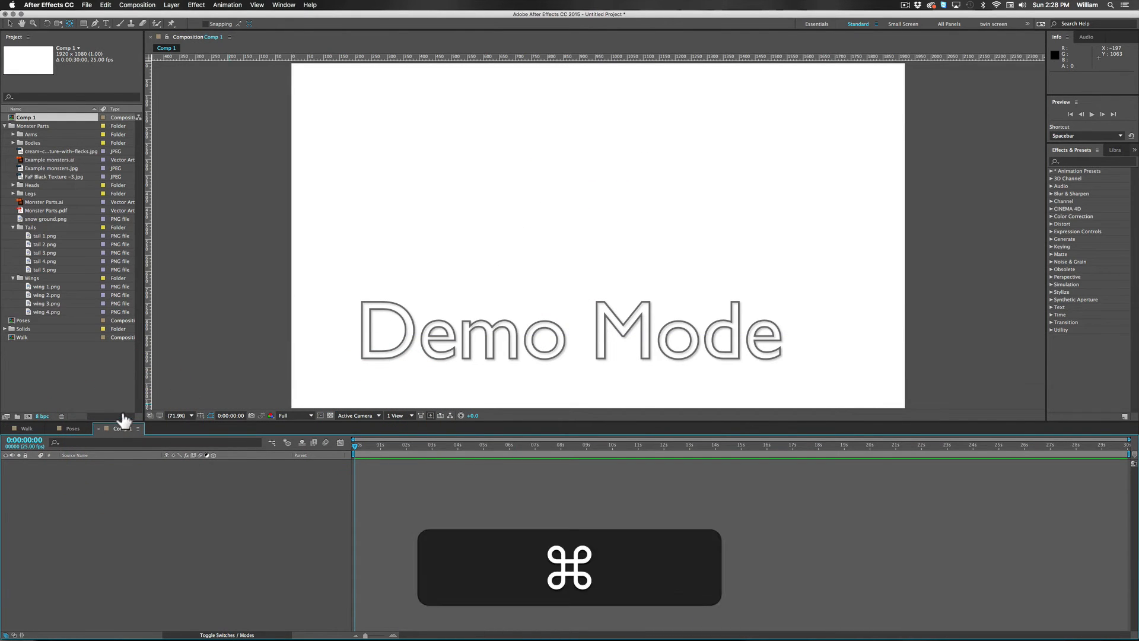
{"action": "key", "text": "super+k"}
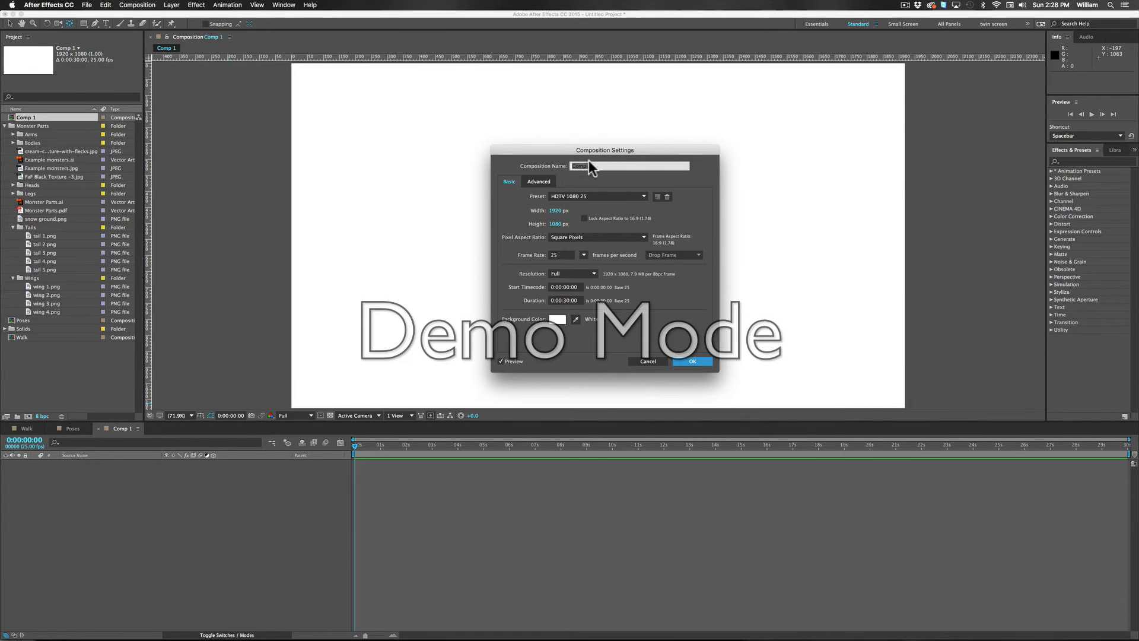
{"action": "type", "text": "sce"}
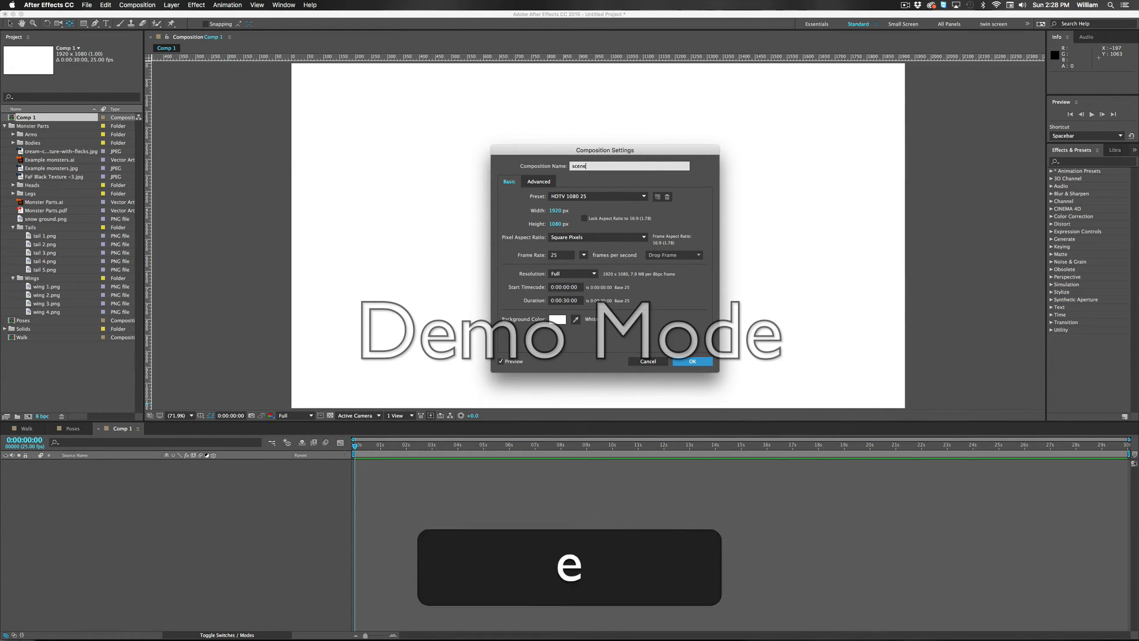
{"action": "type", "text": "ne"}
{"action": "key", "text": "Return"}
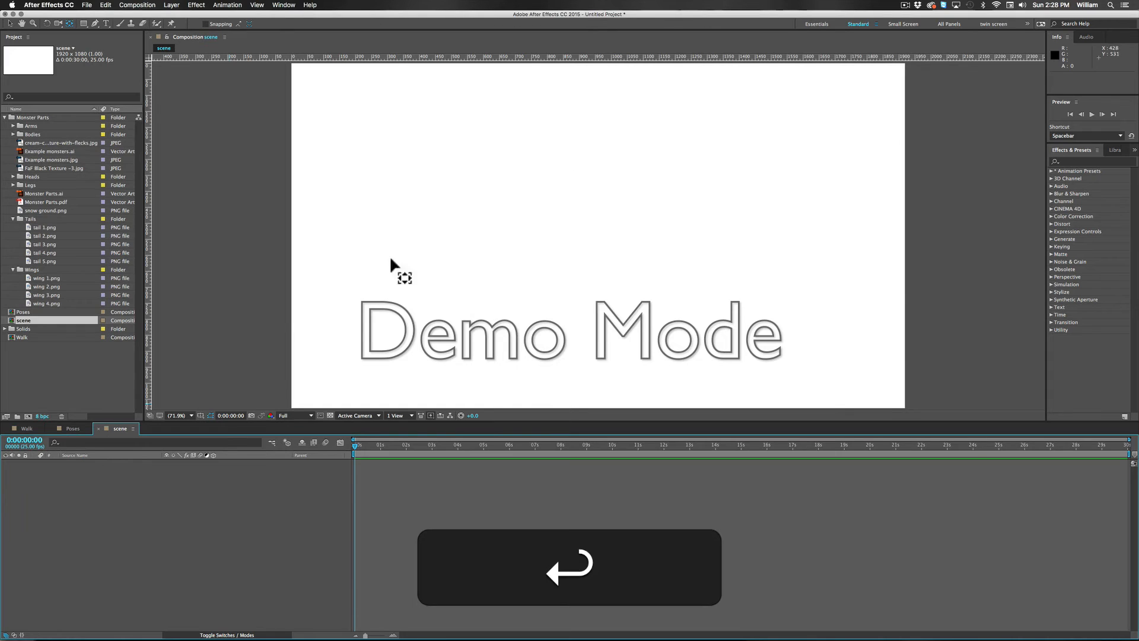
Step: Add the Walk composition as a layer in the scene composition, starting at 0:00:00:00
{"action": "left_click", "coordinate": [23, 338]}
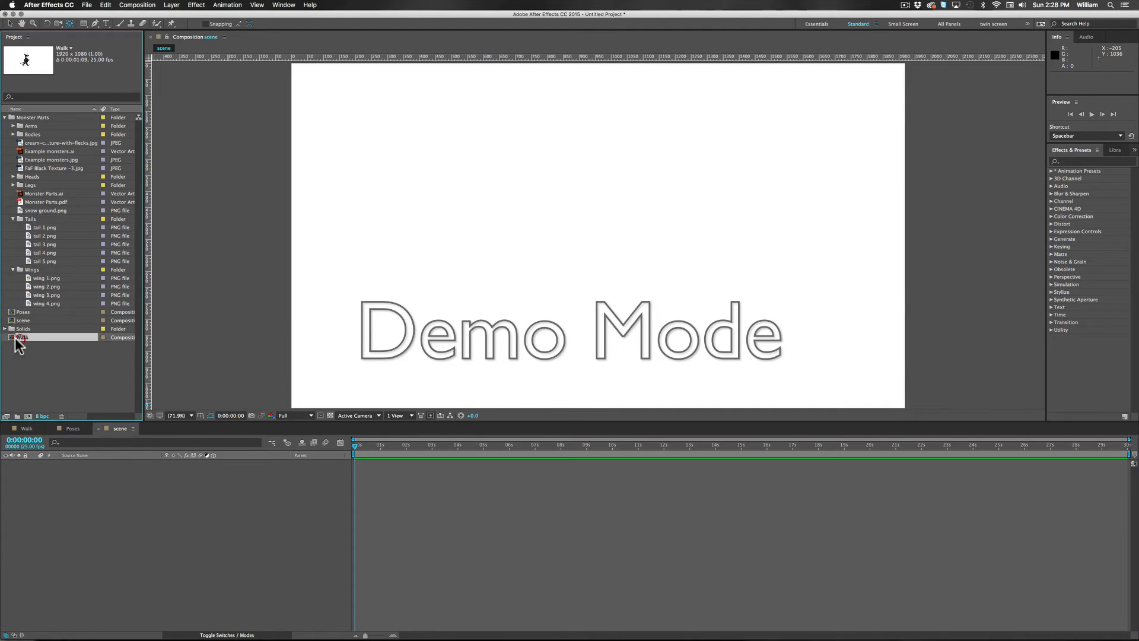
{"action": "left_click_drag", "start_coordinate": [8, 337], "coordinate": [70, 481]}
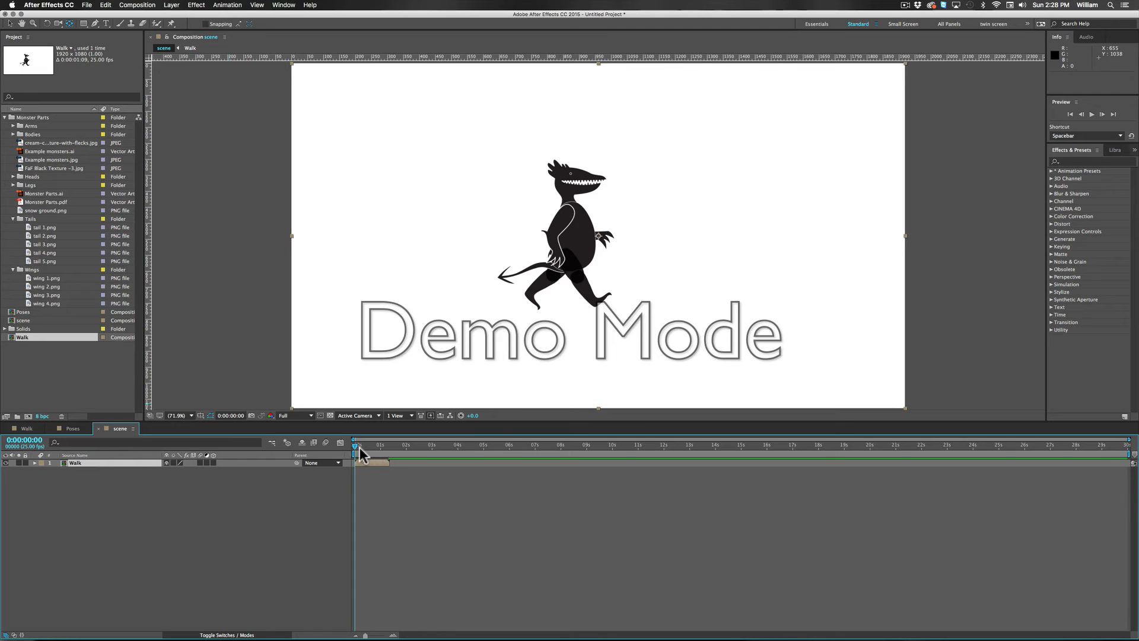
{"action": "left_click_drag", "start_coordinate": [356, 452], "coordinate": [322, 461]}
{"action": "mouse_move", "coordinate": [356, 451]}
{"action": "left_mouse_down"}
{"action": "mouse_move", "coordinate": [391, 453]}
{"action": "mouse_move", "coordinate": [356, 452]}
{"action": "left_mouse_up"}
Step: Try extending the walk by duplicating the Walk layer and moving the copy to start at 0:00:01:08, and delete the copy
{"action": "left_click", "coordinate": [82, 465]}
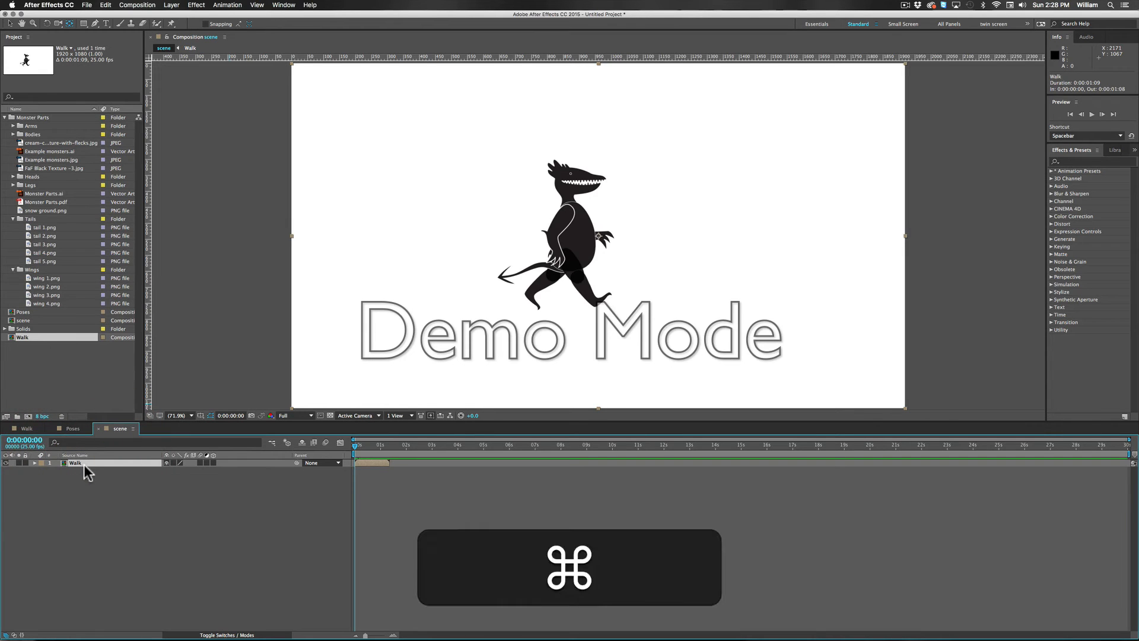
{"action": "key", "text": "super+d"}
{"action": "left_click_drag", "start_coordinate": [376, 462], "coordinate": [402, 465]}
{"action": "left_click", "coordinate": [10, 24]}
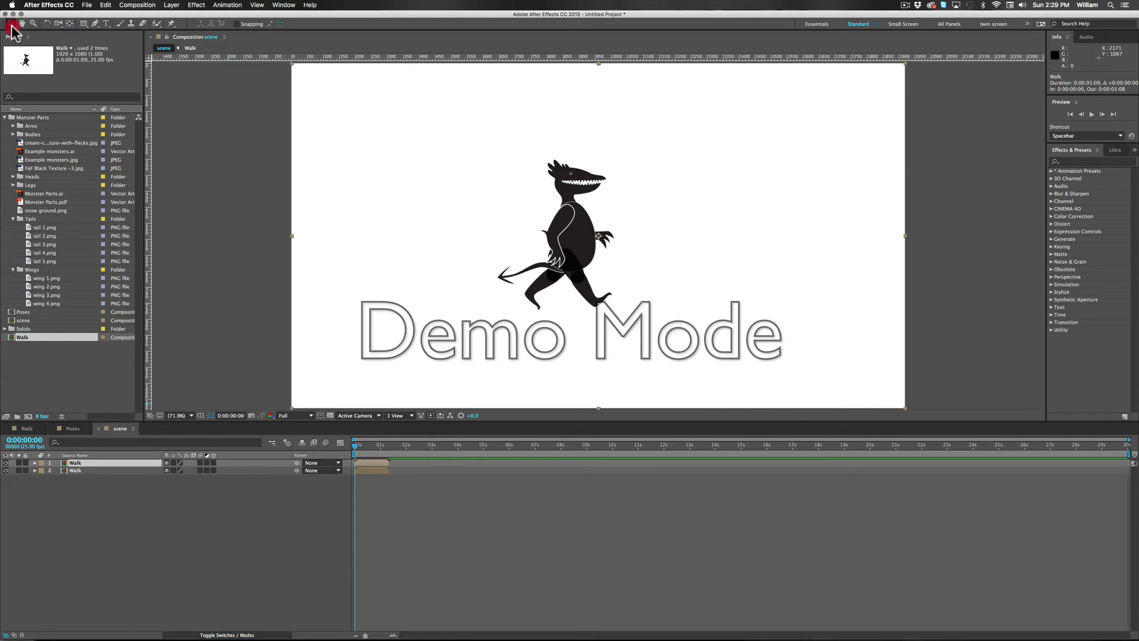
{"action": "left_click_drag", "start_coordinate": [375, 463], "coordinate": [406, 465]}
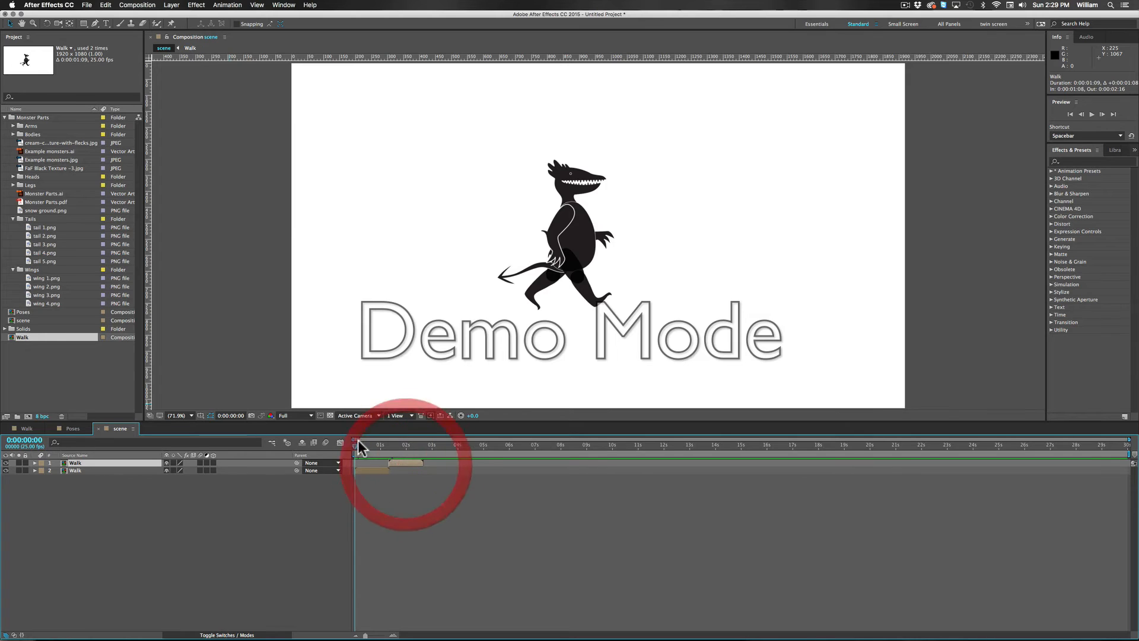
{"action": "left_click", "coordinate": [356, 446]}
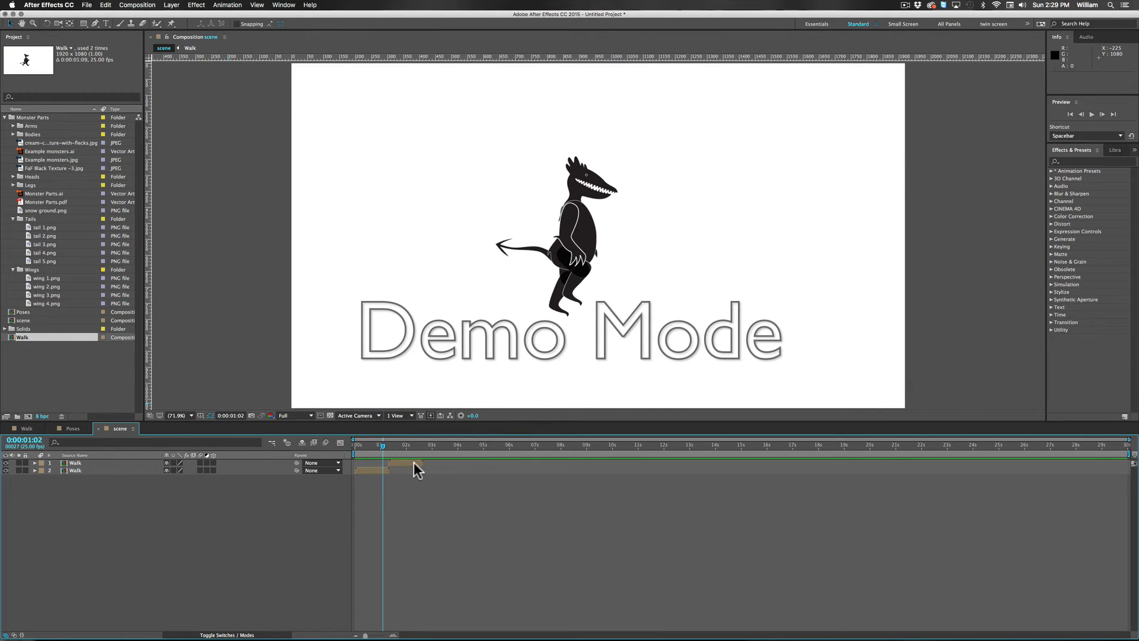
{"action": "left_click", "coordinate": [414, 462]}
{"action": "key", "text": "BackSpace"}
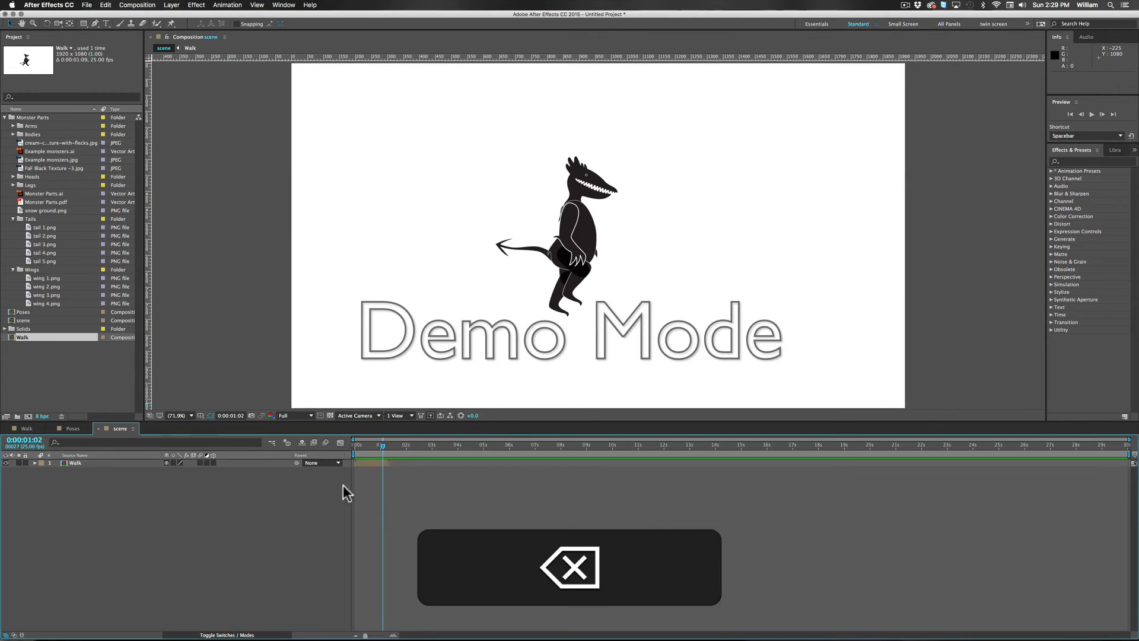
Step: Enable time remapping on the Walk layer and extend its out point to the end of the 30-second composition
{"action": "left_click", "coordinate": [199, 514]}
{"action": "left_click_drag", "start_coordinate": [384, 446], "coordinate": [339, 448]}
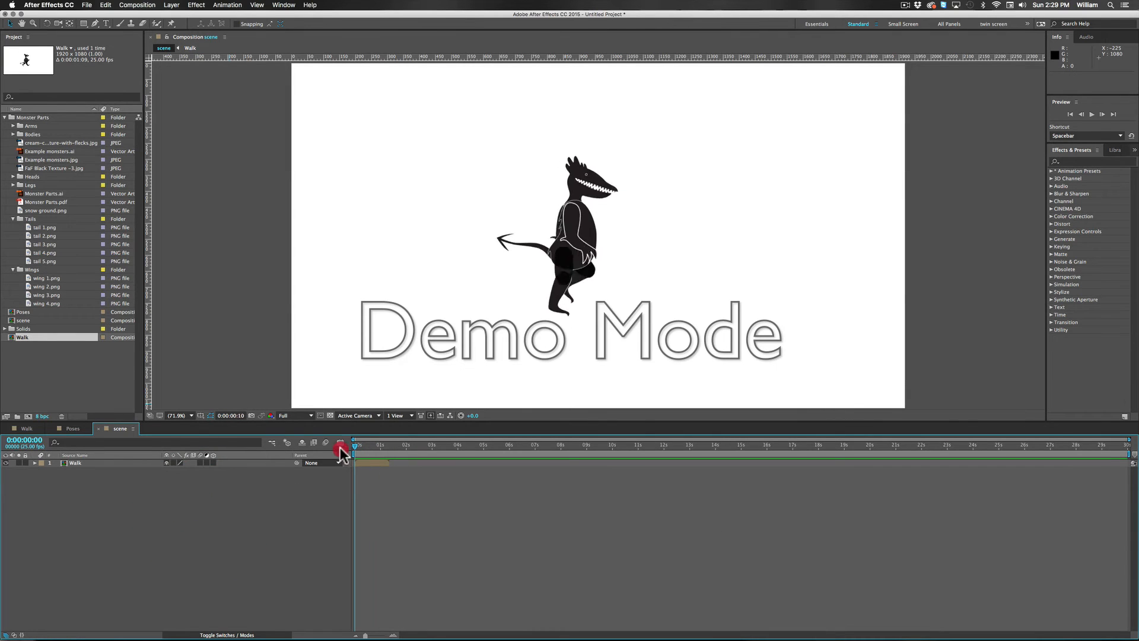
{"action": "left_click", "coordinate": [374, 463]}
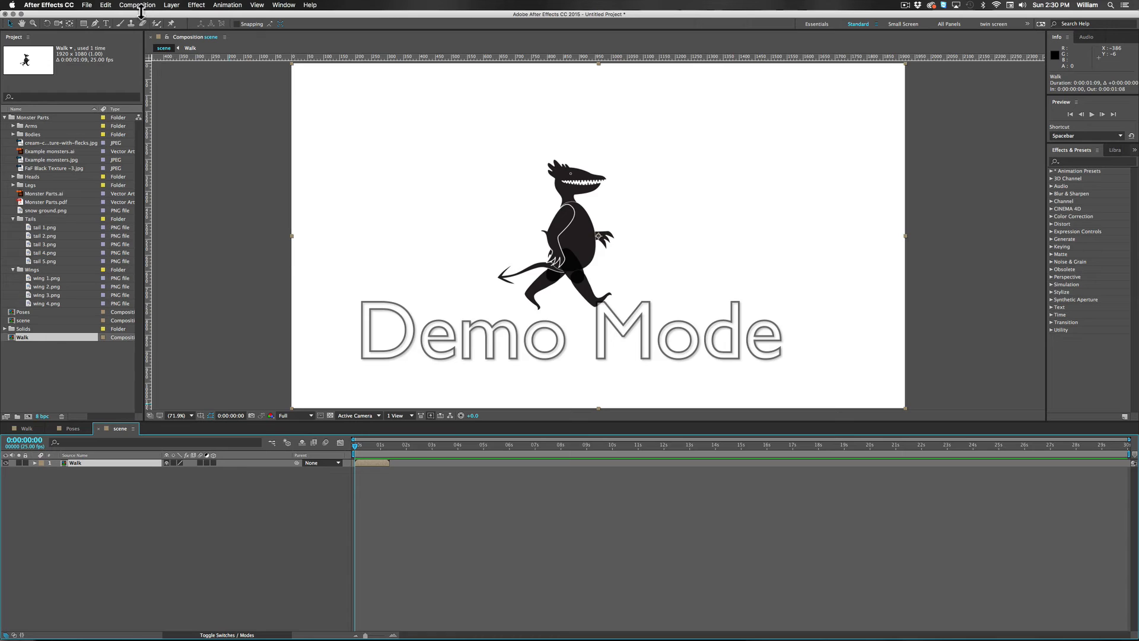
{"action": "left_click", "coordinate": [175, 8]}
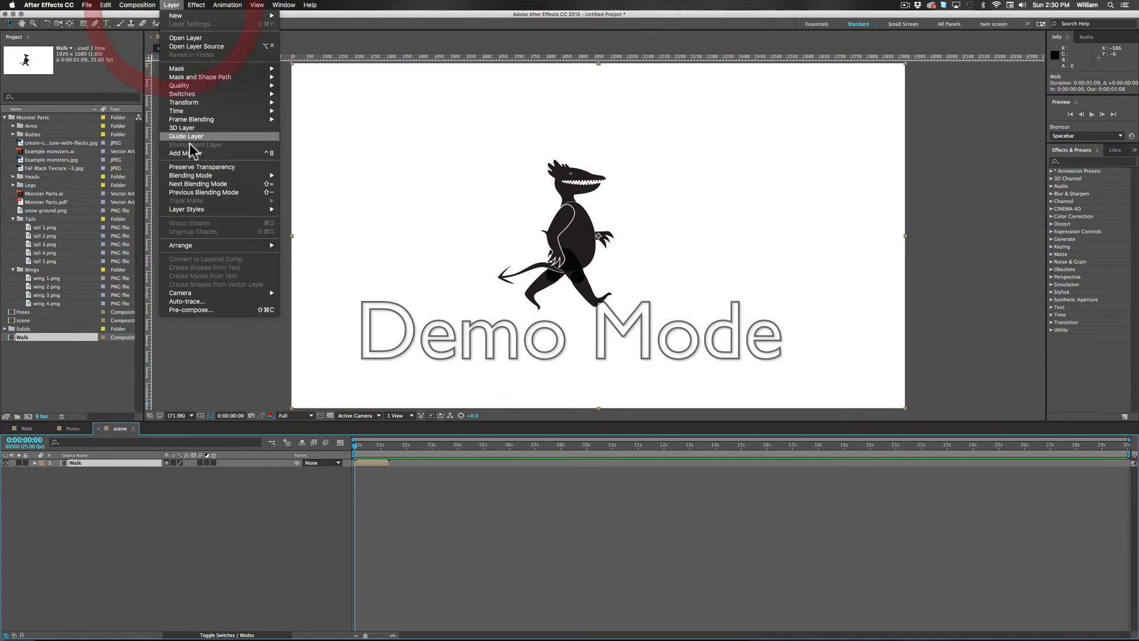
{"action": "mouse_move", "coordinate": [180, 104]}
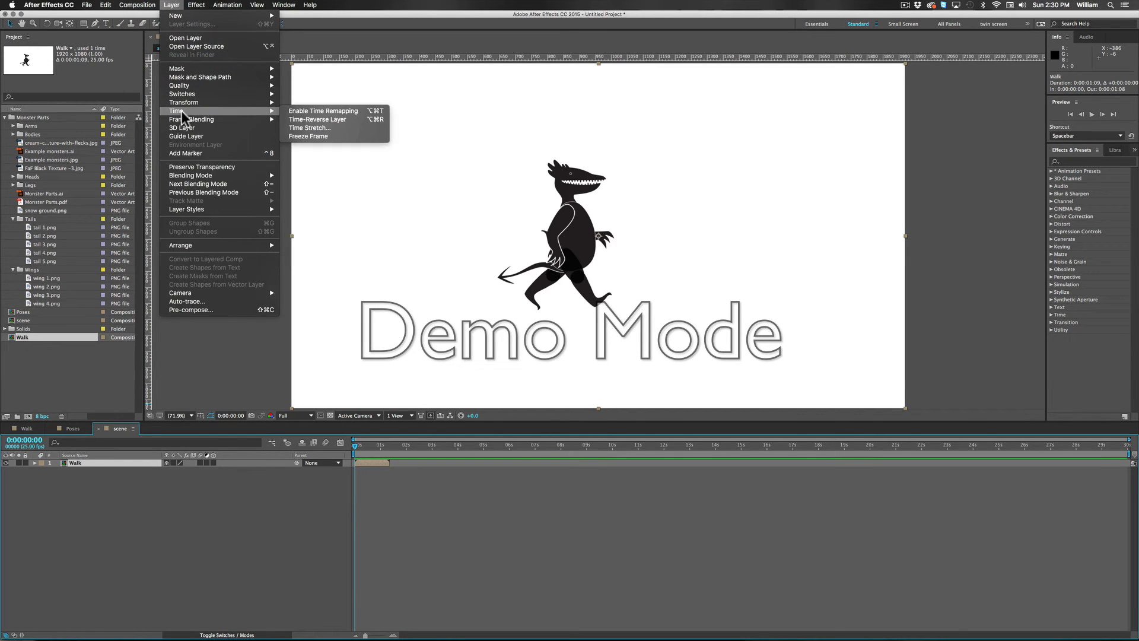
{"action": "left_click", "coordinate": [382, 111]}
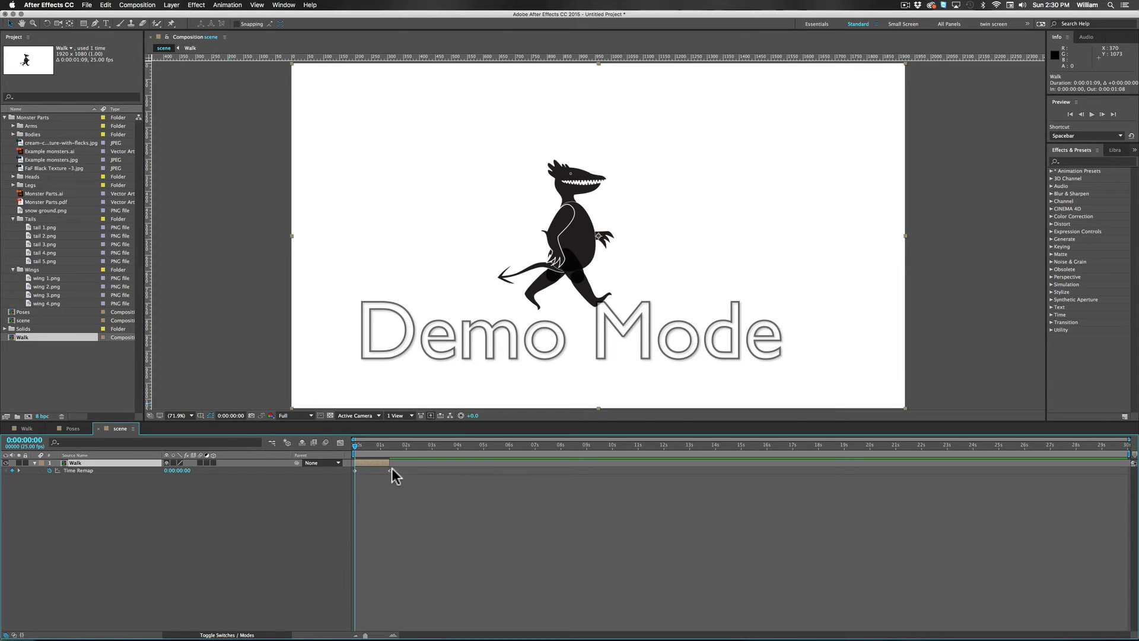
{"action": "left_click_drag", "start_coordinate": [390, 463], "coordinate": [1116, 479]}
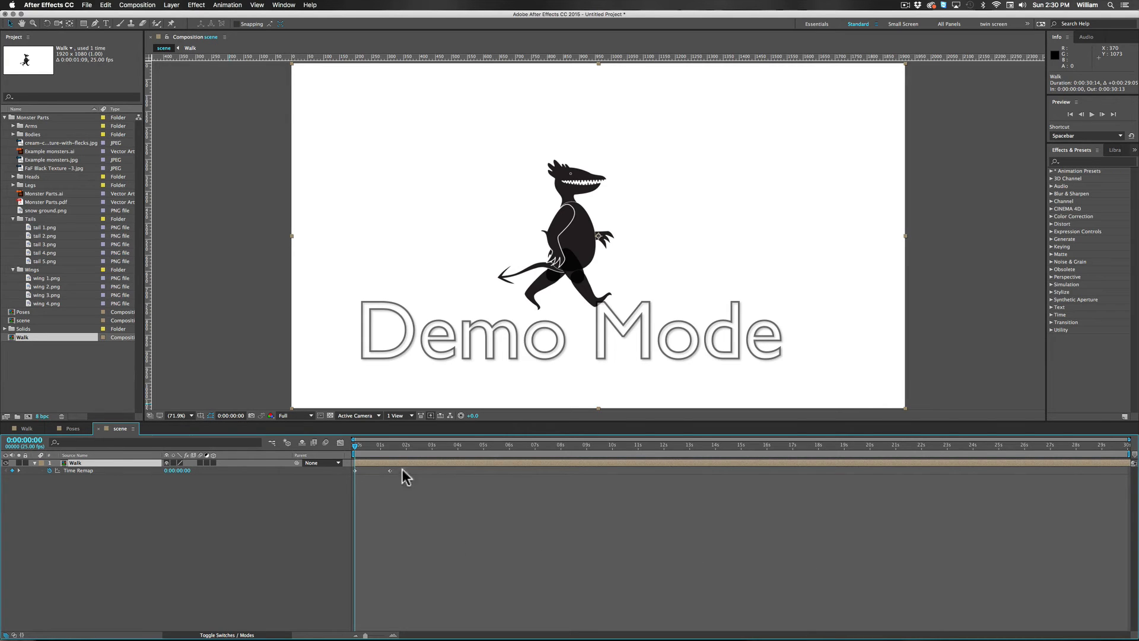
Step: Compare frames 0:00:01:08 and 0:00:01:09 around the Walk layer's last Time Remap keyframe with the end of the Walk composition
{"action": "left_click_drag", "start_coordinate": [357, 446], "coordinate": [391, 473]}
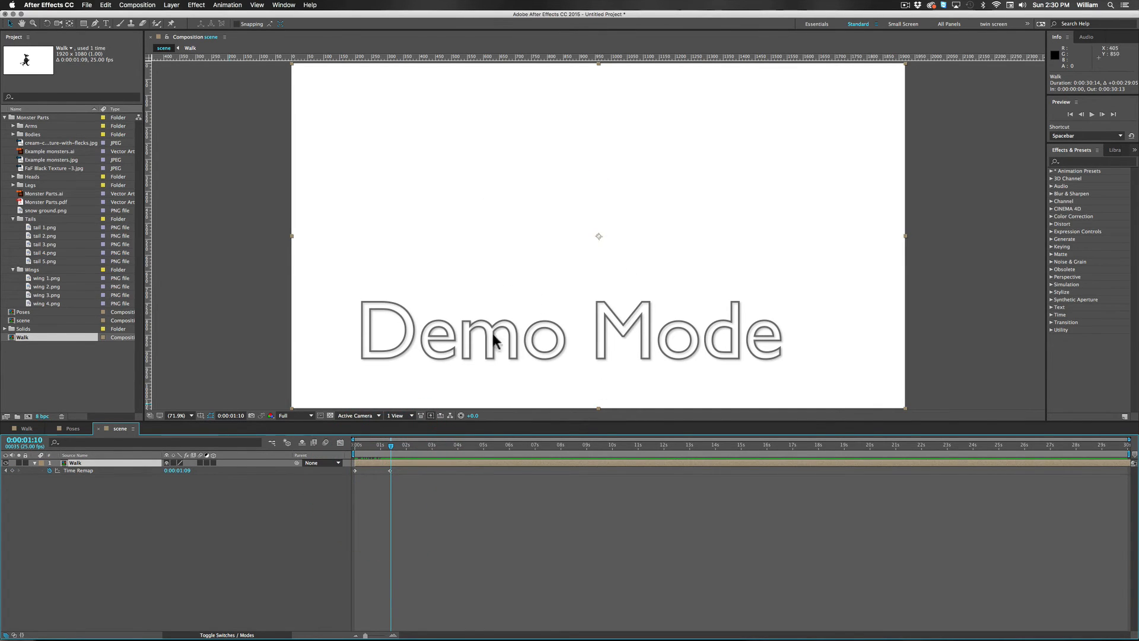
{"action": "double_click", "coordinate": [378, 466]}
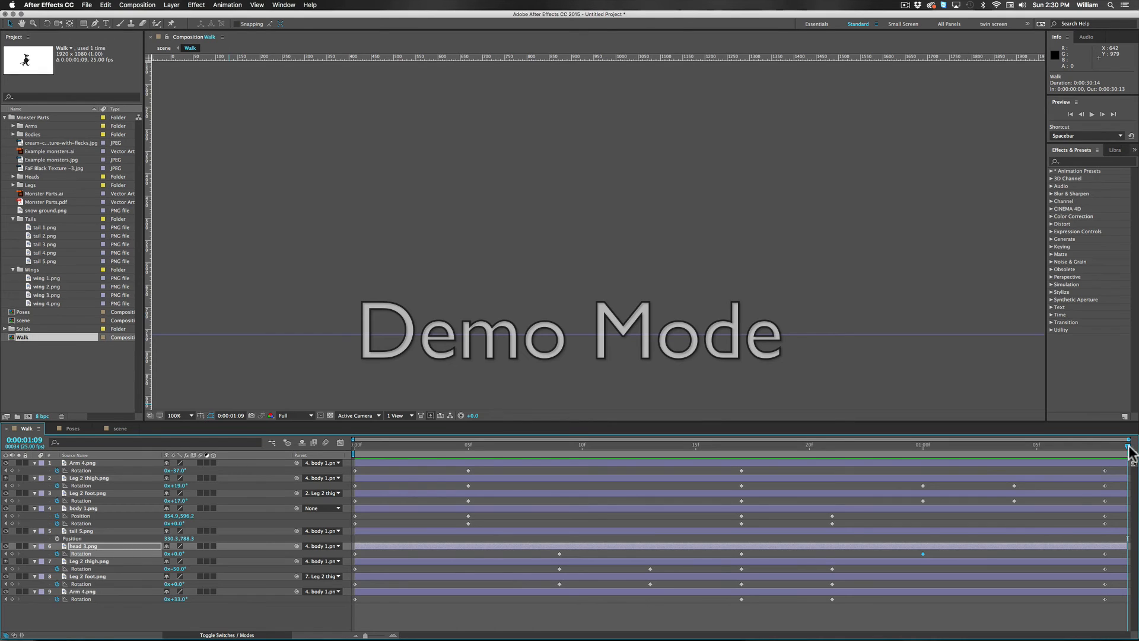
{"action": "mouse_move", "coordinate": [1127, 451]}
{"action": "left_mouse_down"}
{"action": "mouse_move", "coordinate": [956, 445]}
{"action": "mouse_move", "coordinate": [1104, 445]}
{"action": "mouse_move", "coordinate": [860, 461]}
{"action": "mouse_move", "coordinate": [1050, 450]}
{"action": "mouse_move", "coordinate": [975, 451]}
{"action": "mouse_move", "coordinate": [1122, 458]}
{"action": "left_mouse_up"}
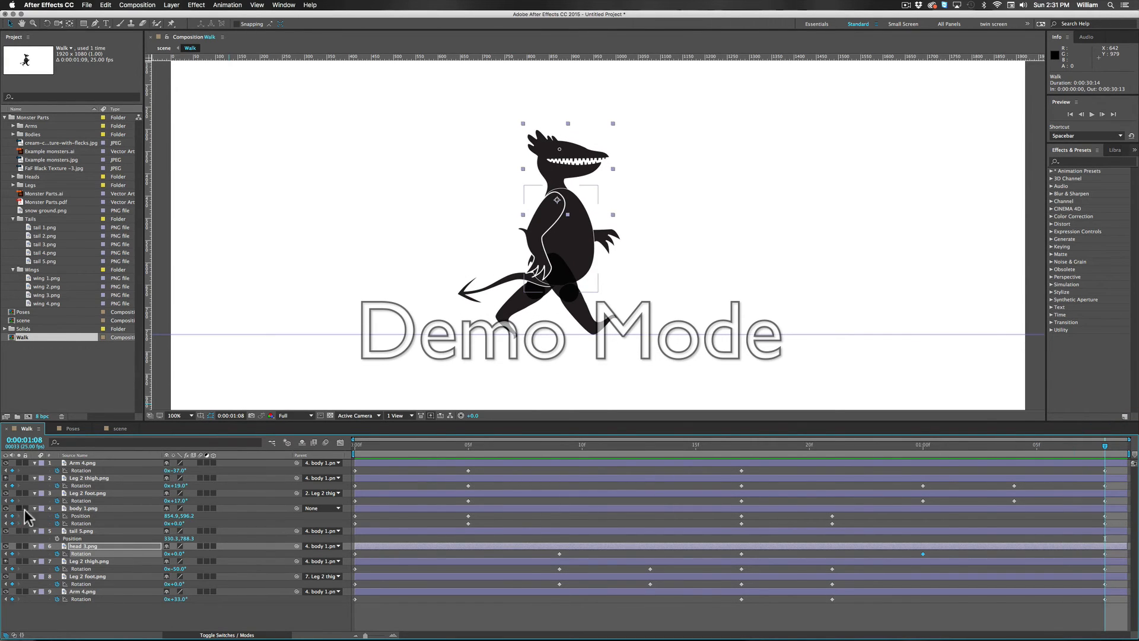
{"action": "left_click", "coordinate": [121, 429]}
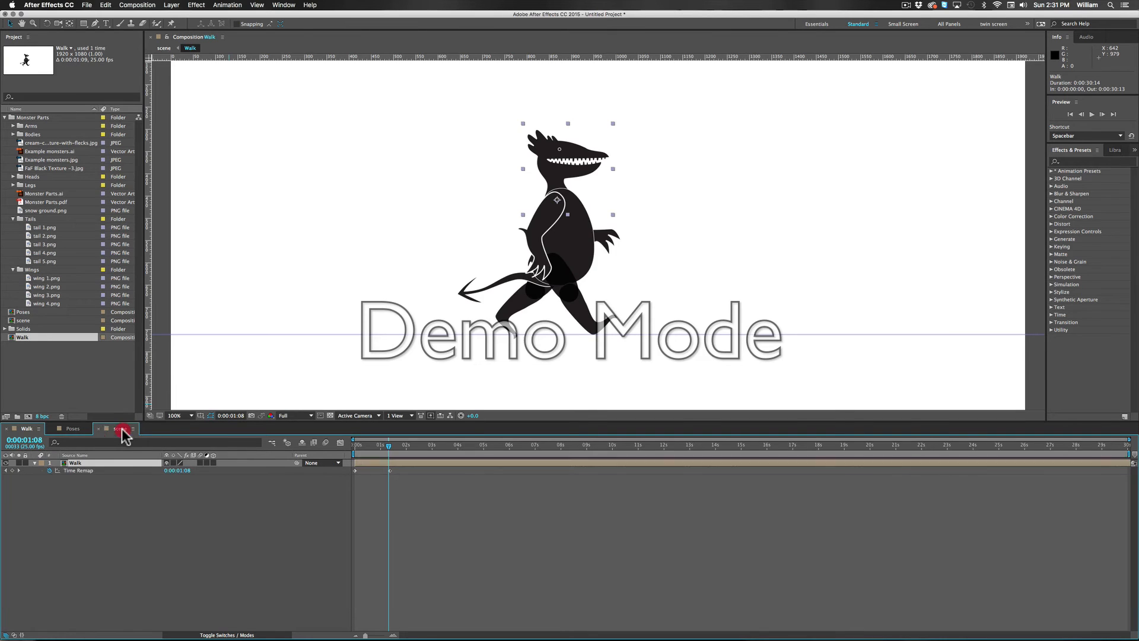
{"action": "left_click", "coordinate": [359, 449]}
{"action": "left_click_drag", "start_coordinate": [359, 452], "coordinate": [387, 456]}
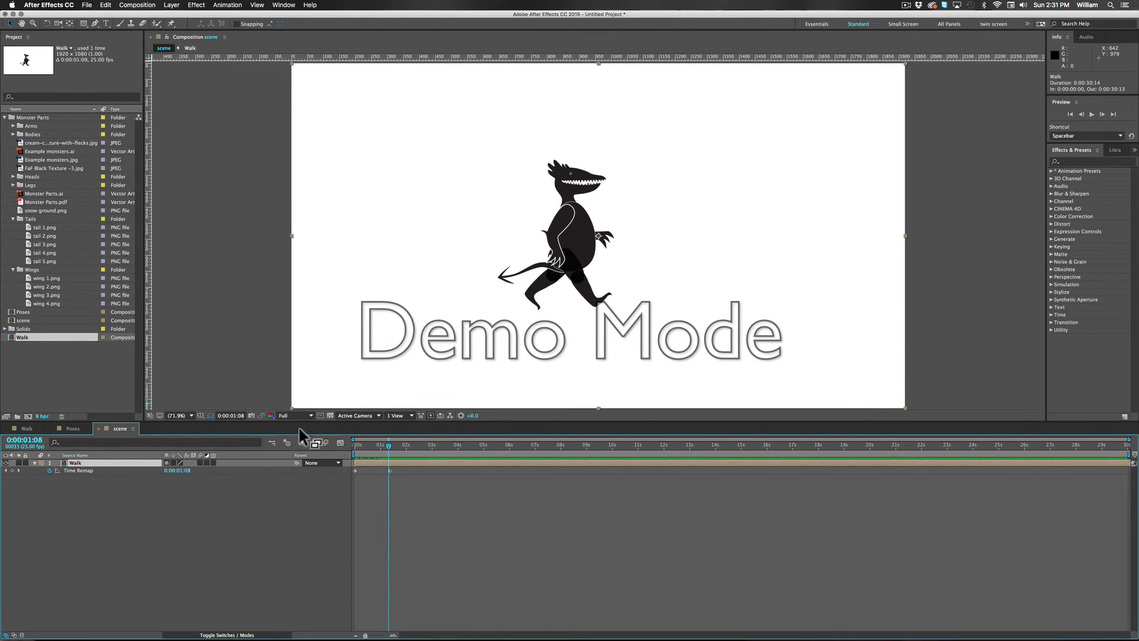
{"action": "left_click_drag", "start_coordinate": [386, 446], "coordinate": [390, 447]}
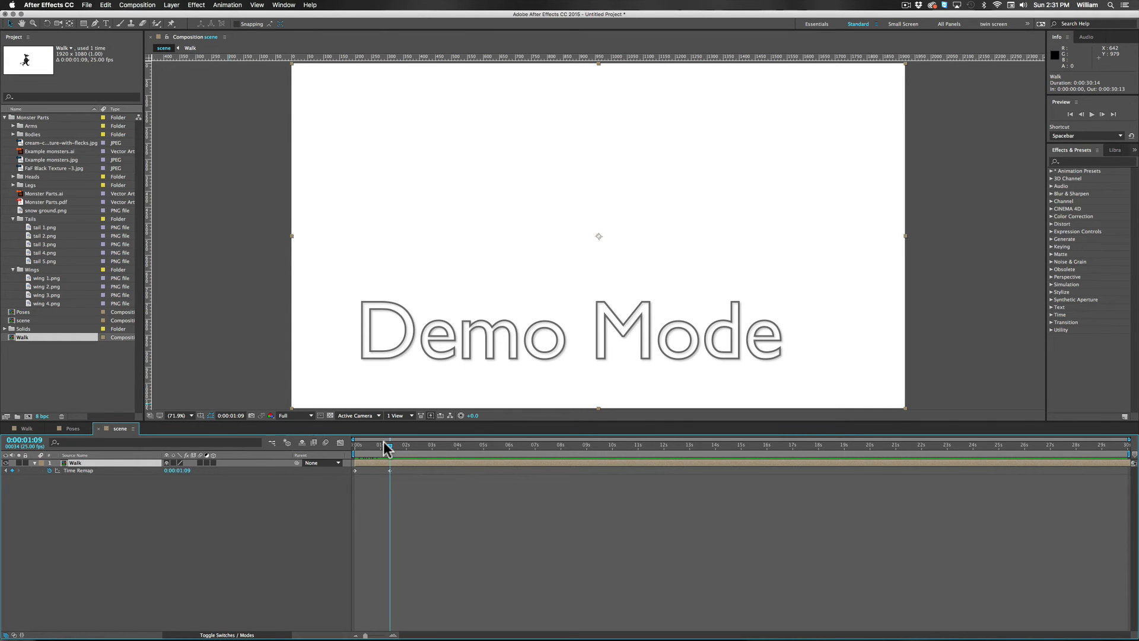
{"action": "mouse_move", "coordinate": [386, 449]}
{"action": "left_mouse_down"}
{"action": "mouse_move", "coordinate": [348, 448]}
{"action": "mouse_move", "coordinate": [397, 445]}
{"action": "left_mouse_up"}
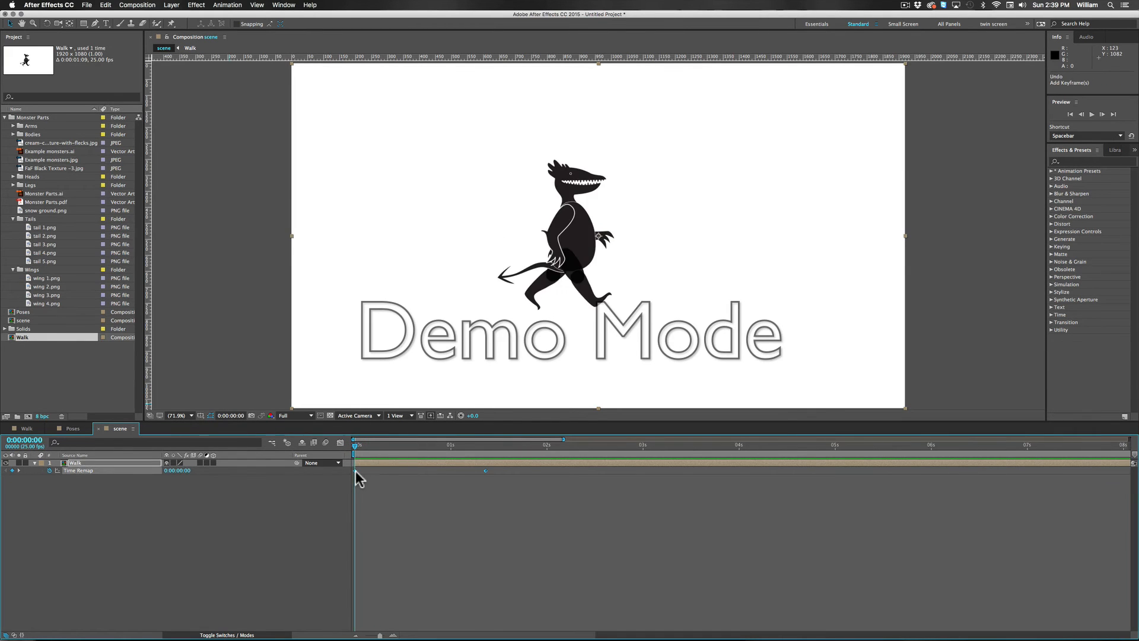
{"action": "left_click", "coordinate": [356, 471]}
{"action": "left_click", "coordinate": [365, 484]}
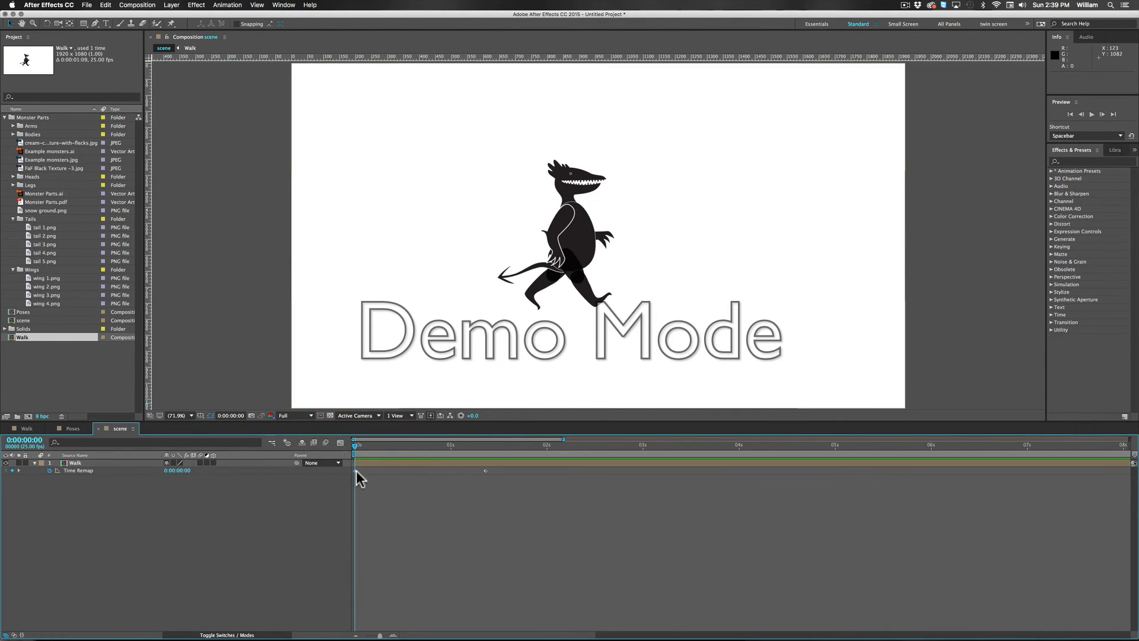
Step: Add the expression loopOut(type = "cycle", numKeyframes = 0) to the Walk layer's Time Remap property
{"action": "left_click", "coordinate": [355, 471]}
{"action": "left_click", "coordinate": [354, 470]}
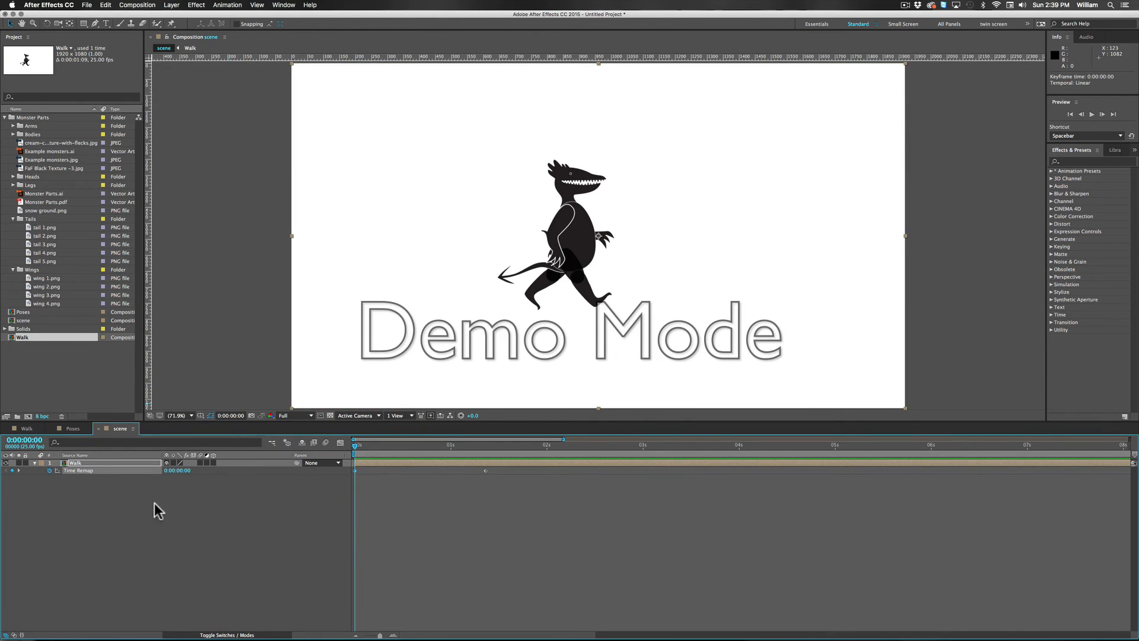
{"action": "left_click", "coordinate": [50, 471], "text": "alt"}
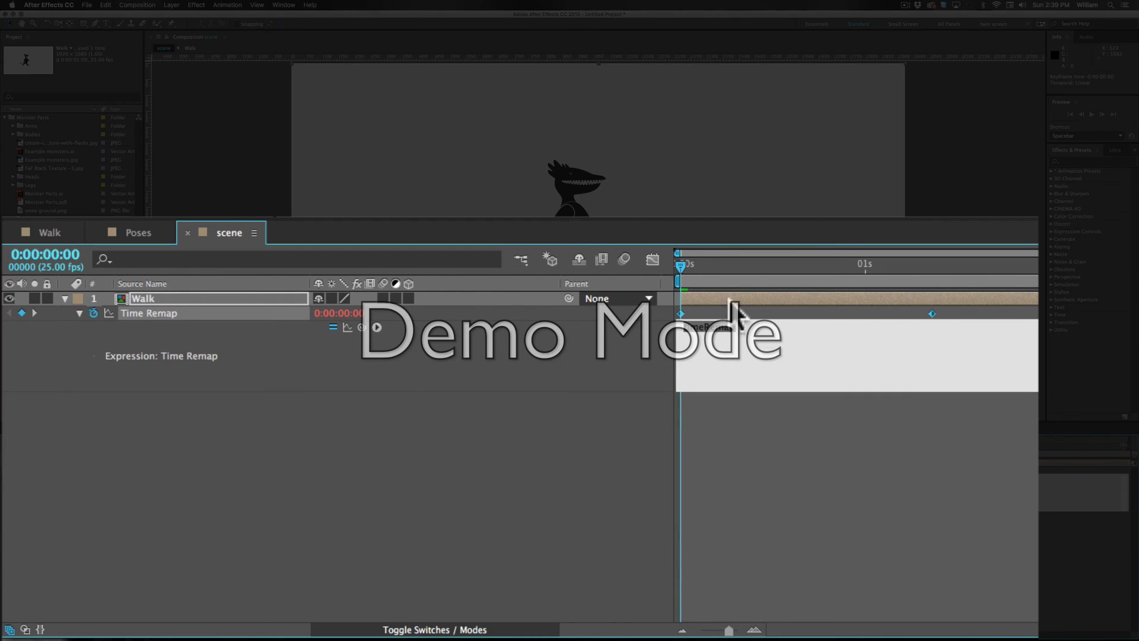
{"action": "left_click", "coordinate": [377, 328]}
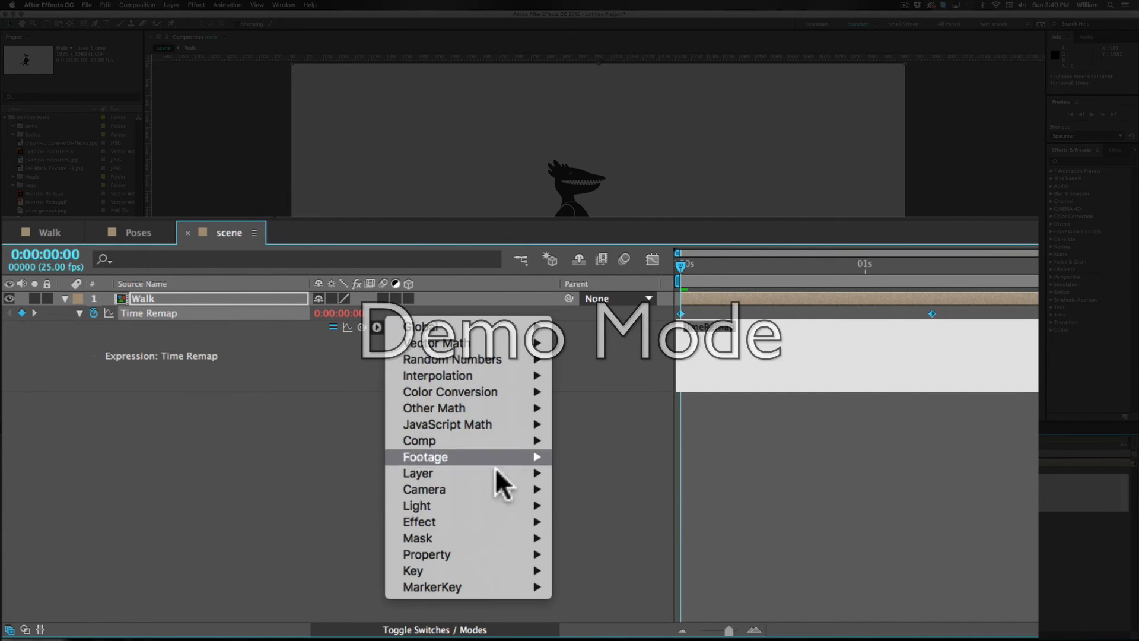
{"action": "mouse_move", "coordinate": [464, 534]}
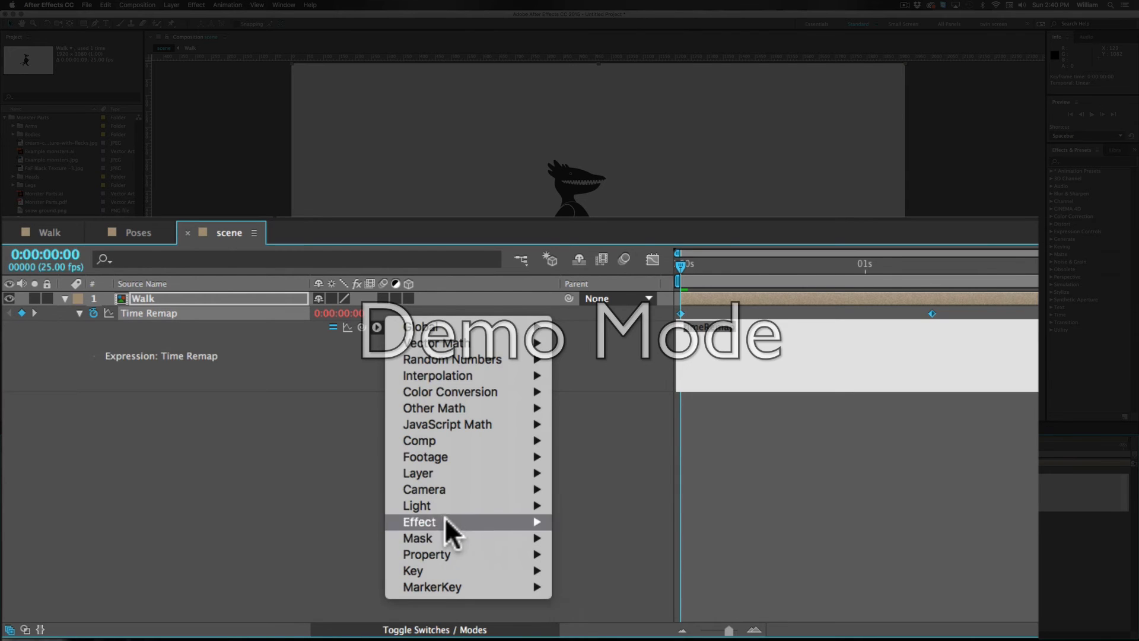
{"action": "mouse_move", "coordinate": [412, 551]}
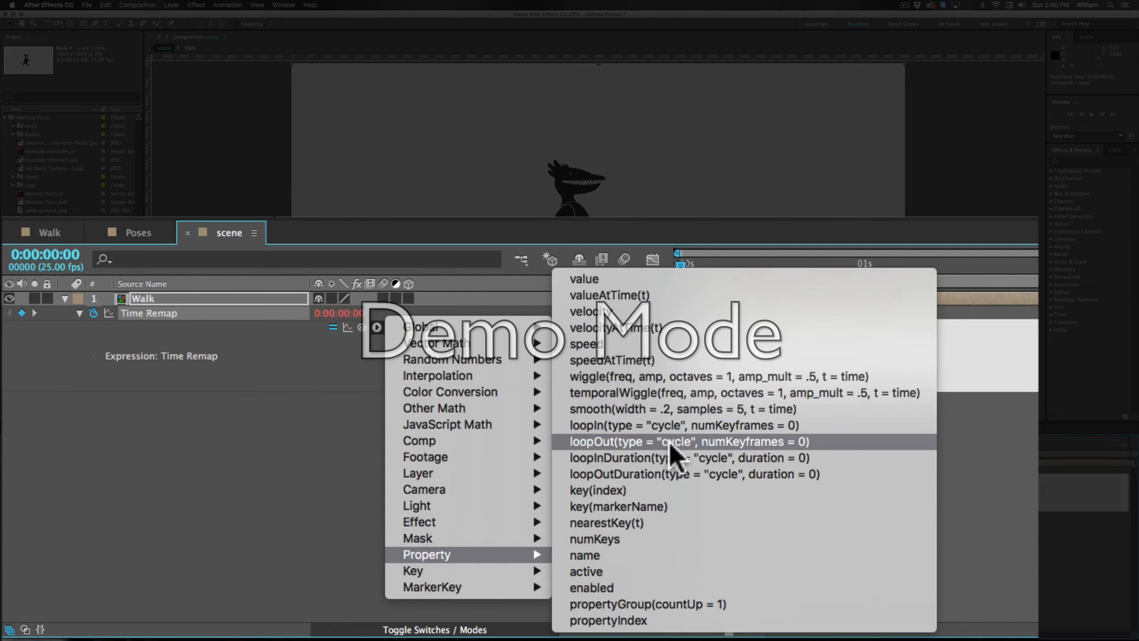
{"action": "left_click", "coordinate": [787, 442]}
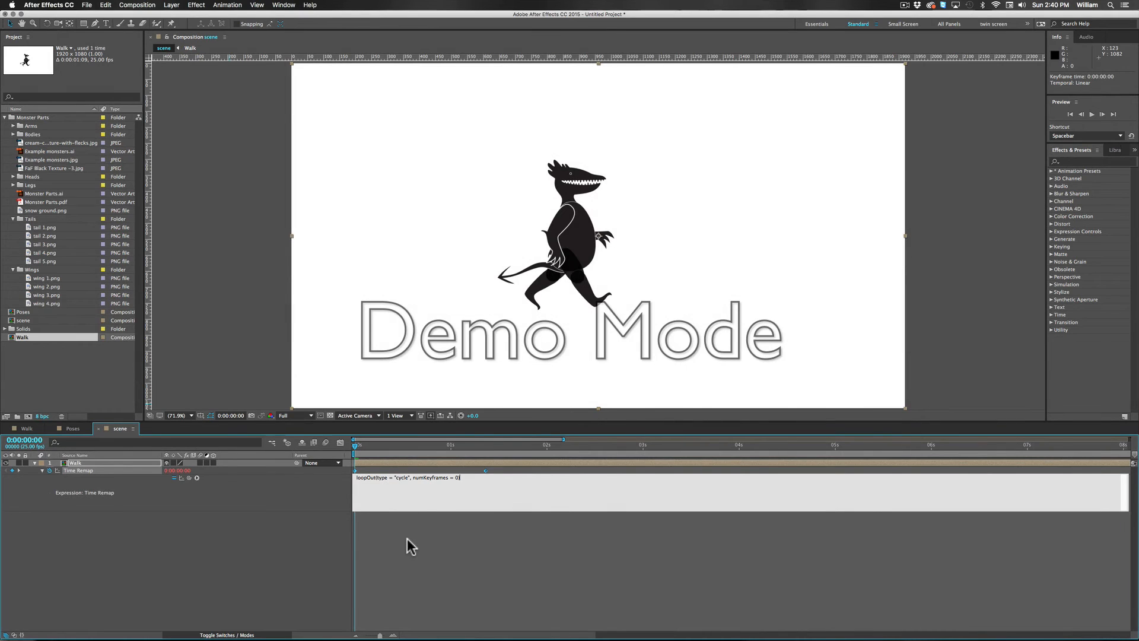
{"action": "left_click", "coordinate": [407, 539]}
Step: Scrub and play back the looped walk in the scene composition, and collapse the Time Remap expression
{"action": "left_click_drag", "start_coordinate": [356, 446], "coordinate": [539, 442]}
{"action": "key", "text": "space"}
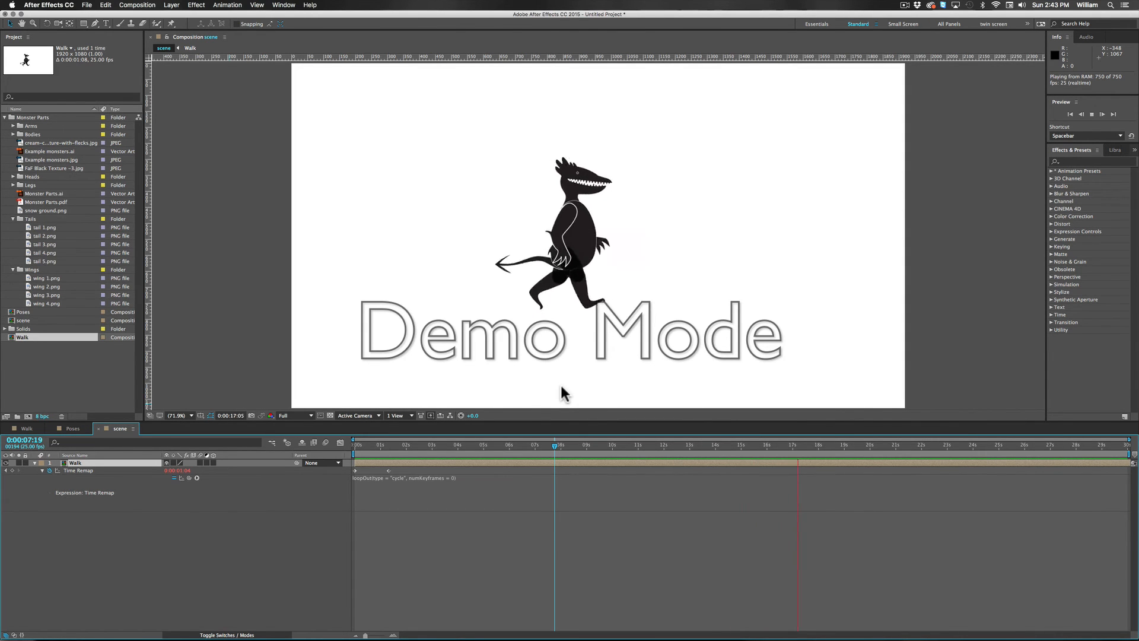
{"action": "left_click", "coordinate": [76, 558]}
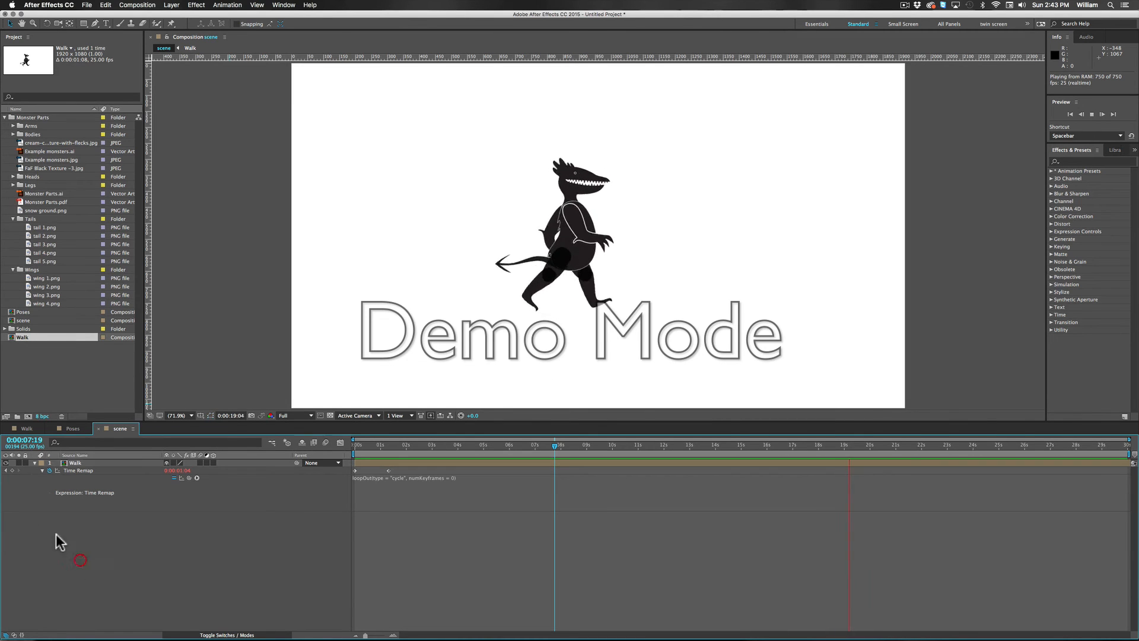
{"action": "left_click", "coordinate": [76, 463]}
{"action": "left_click", "coordinate": [42, 470]}
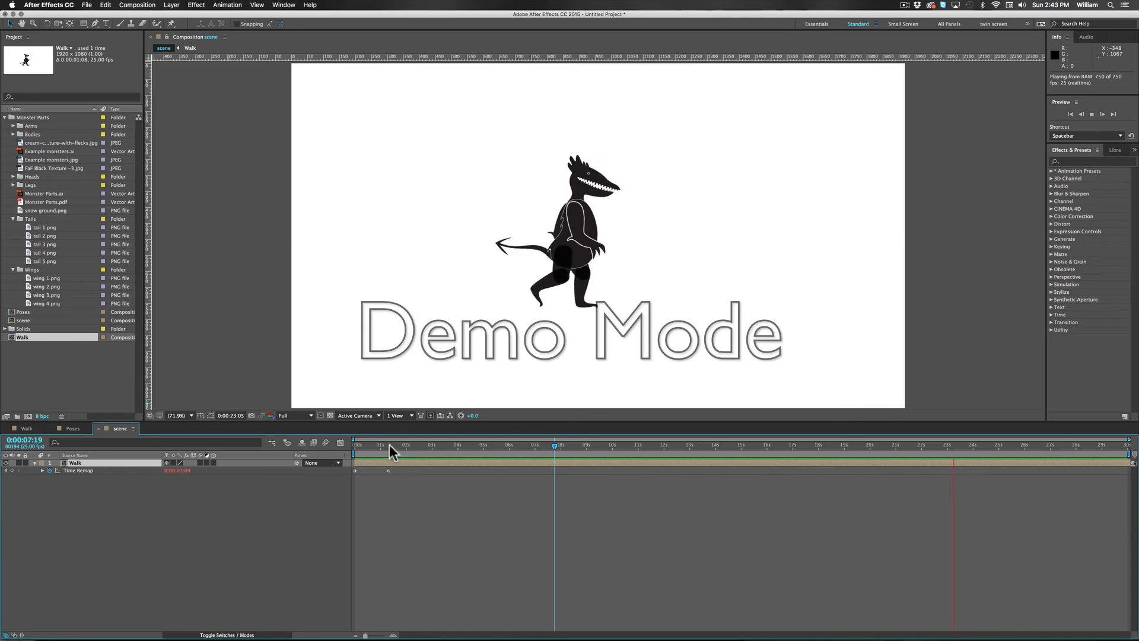
Step: At 0:00:00:00, place the Walk layer at about 362.9, 776.6 in the scene and start keyframing its Position
{"action": "left_click_drag", "start_coordinate": [386, 445], "coordinate": [302, 442]}
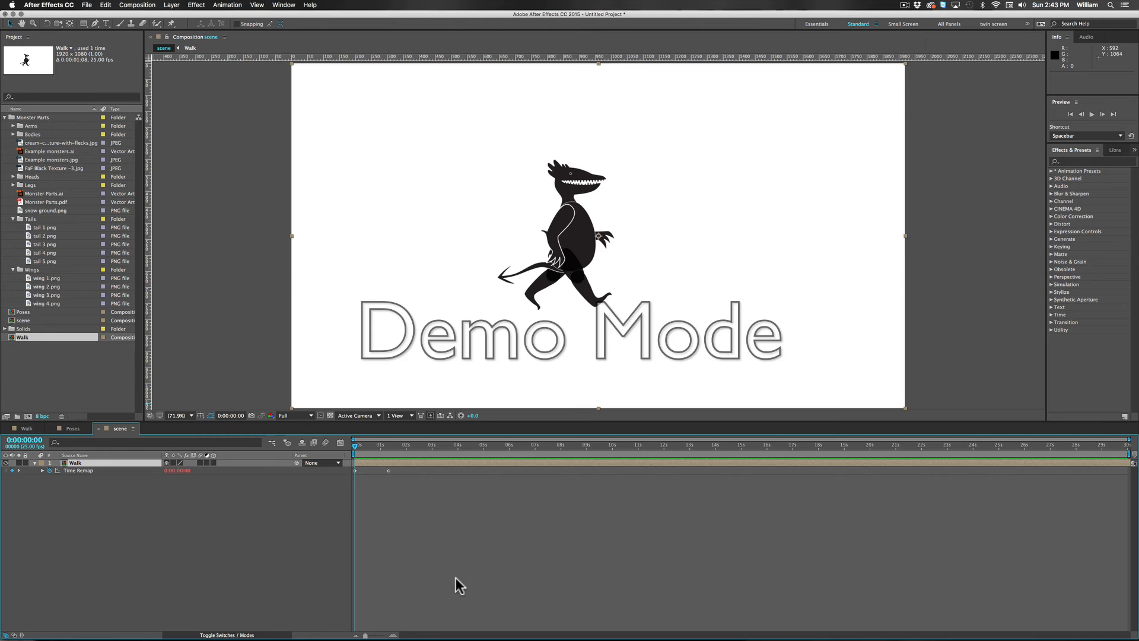
{"action": "left_click", "coordinate": [65, 468]}
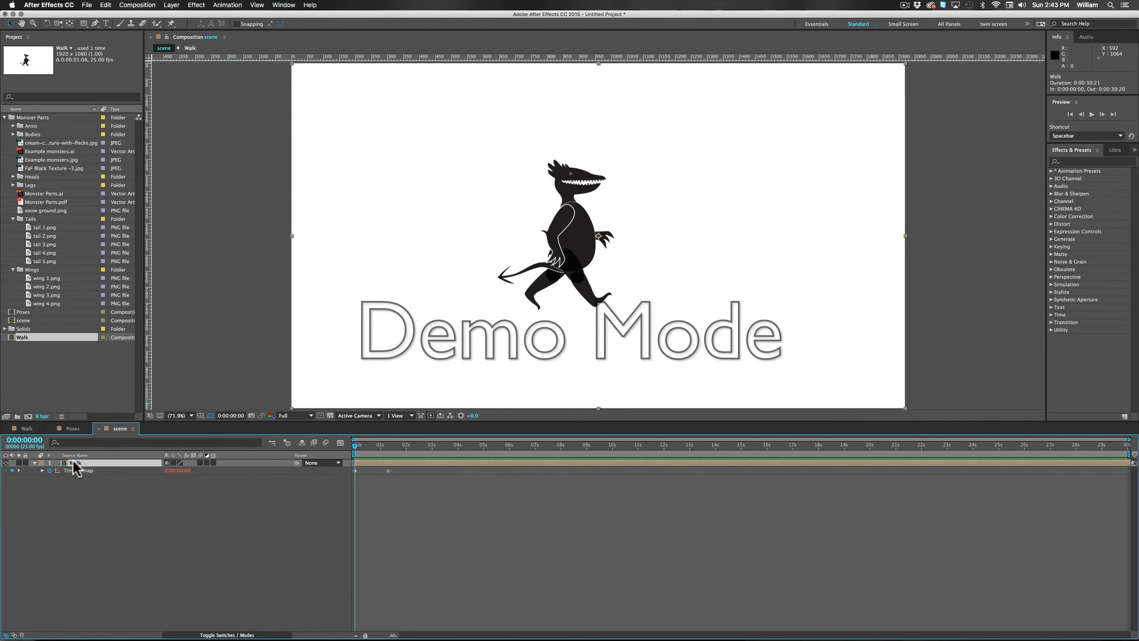
{"action": "key", "text": "p"}
{"action": "left_click_drag", "start_coordinate": [569, 245], "coordinate": [383, 329]}
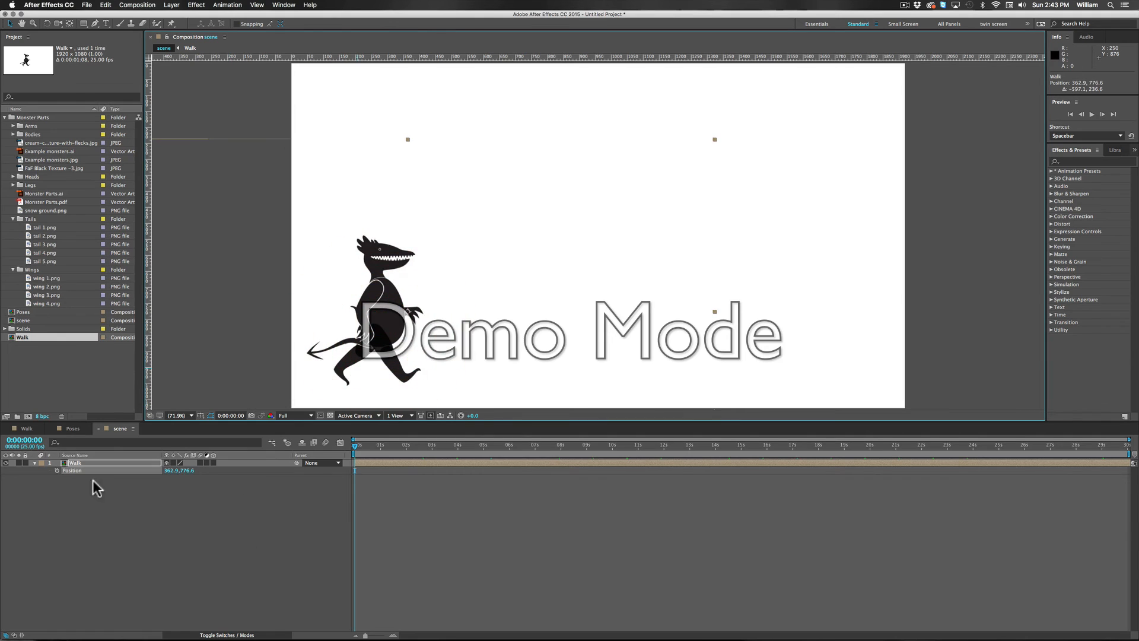
{"action": "left_click", "coordinate": [57, 471]}
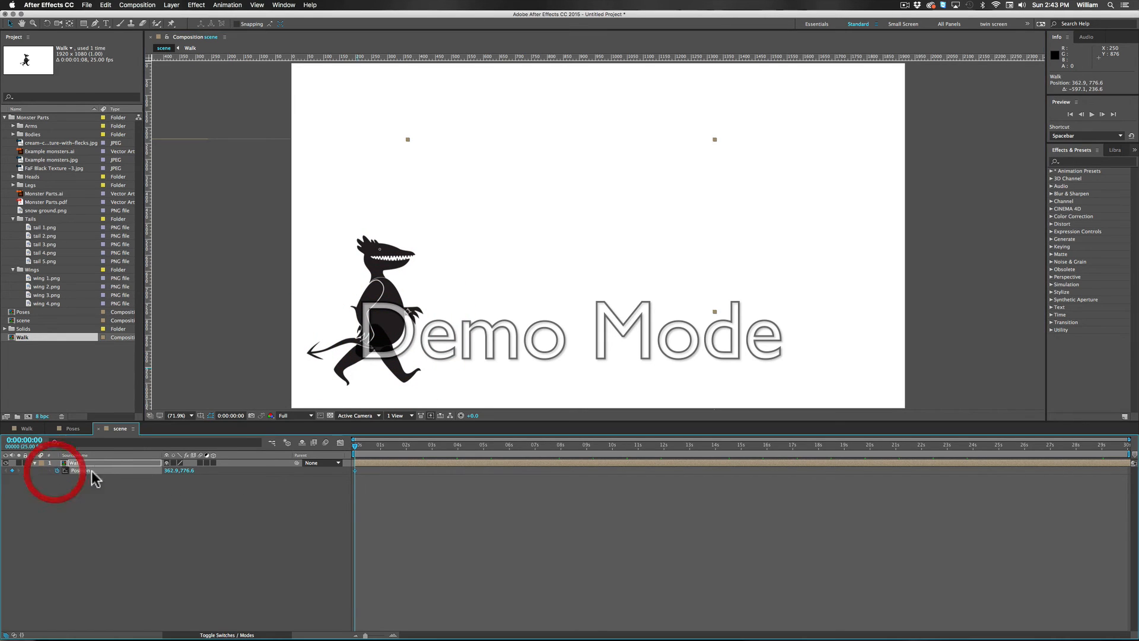
Step: At 0:00:10:05, move the monster straight across to about 1783.9, 776.6 for a second Position keyframe, and play back the walk
{"action": "left_click_drag", "start_coordinate": [360, 443], "coordinate": [617, 448]}
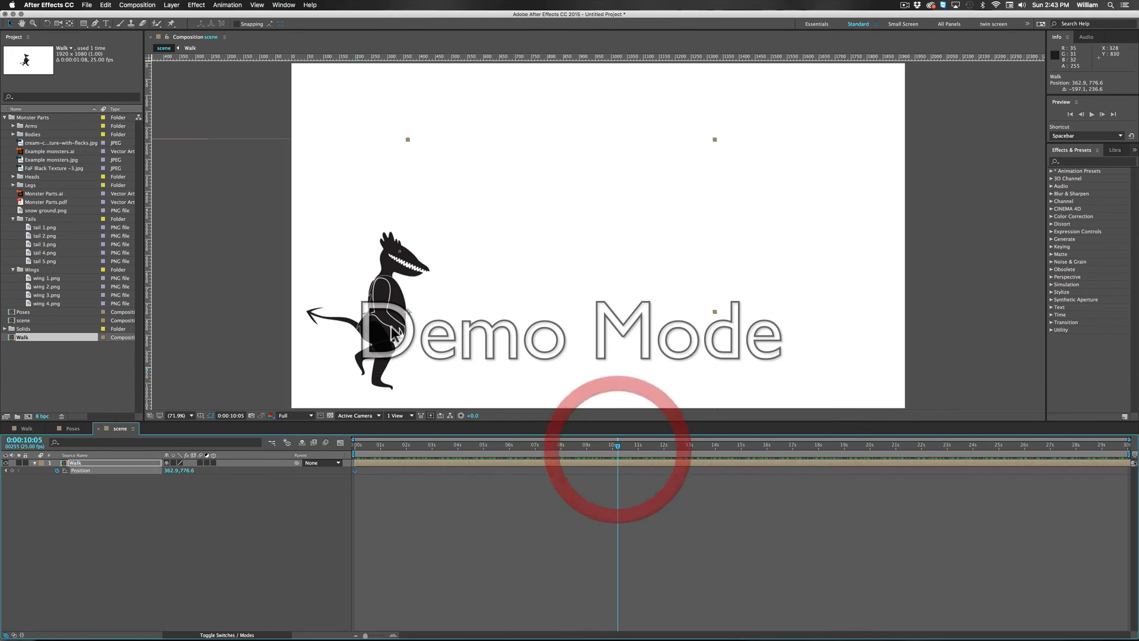
{"action": "left_click_drag", "start_coordinate": [378, 328], "coordinate": [841, 333]}
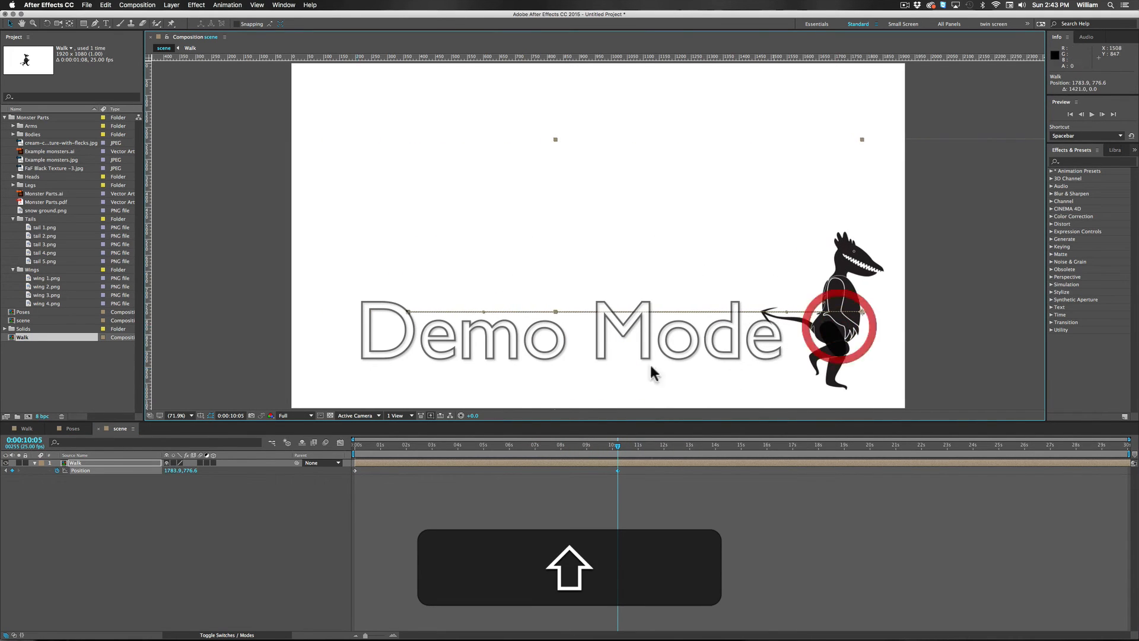
{"action": "left_click_drag", "start_coordinate": [361, 454], "coordinate": [303, 440]}
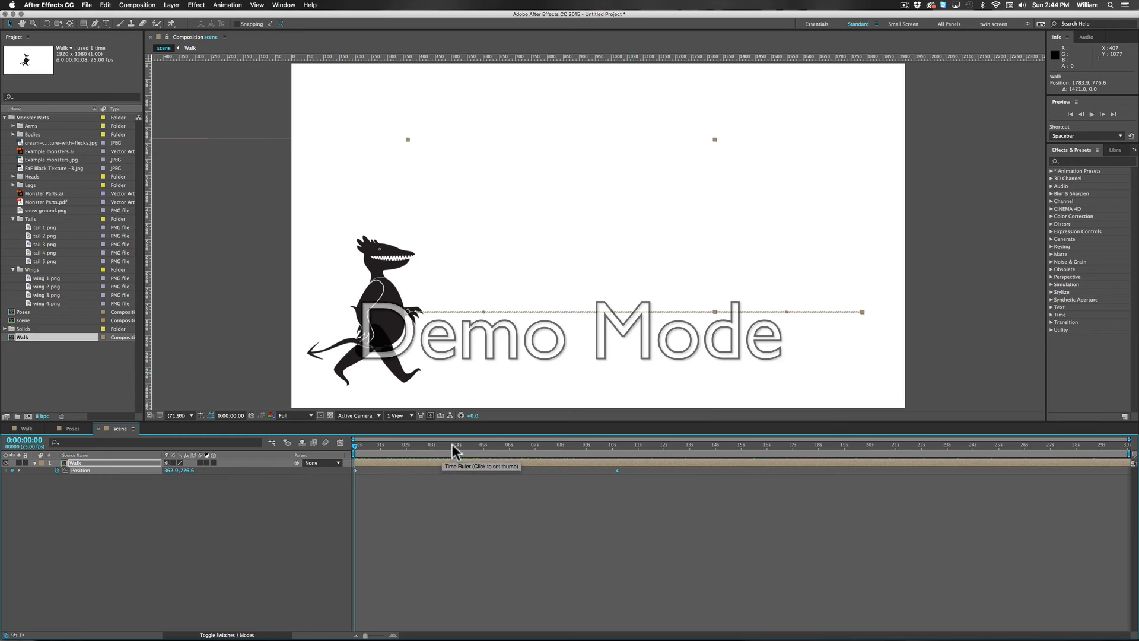
{"action": "key", "text": "space"}
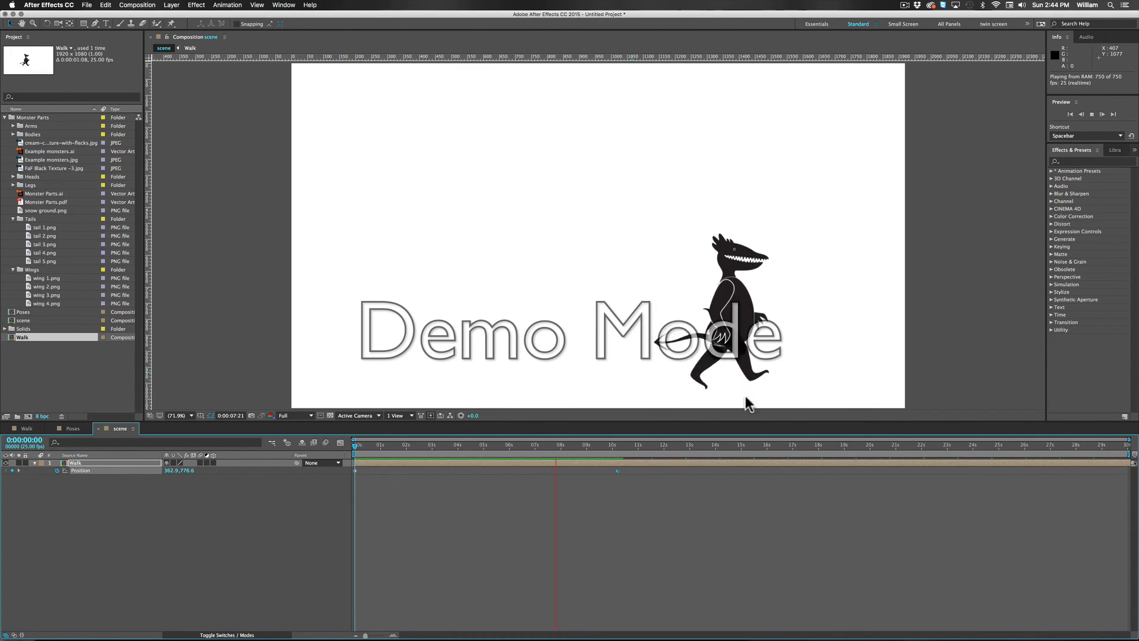
{"action": "key", "text": "space"}
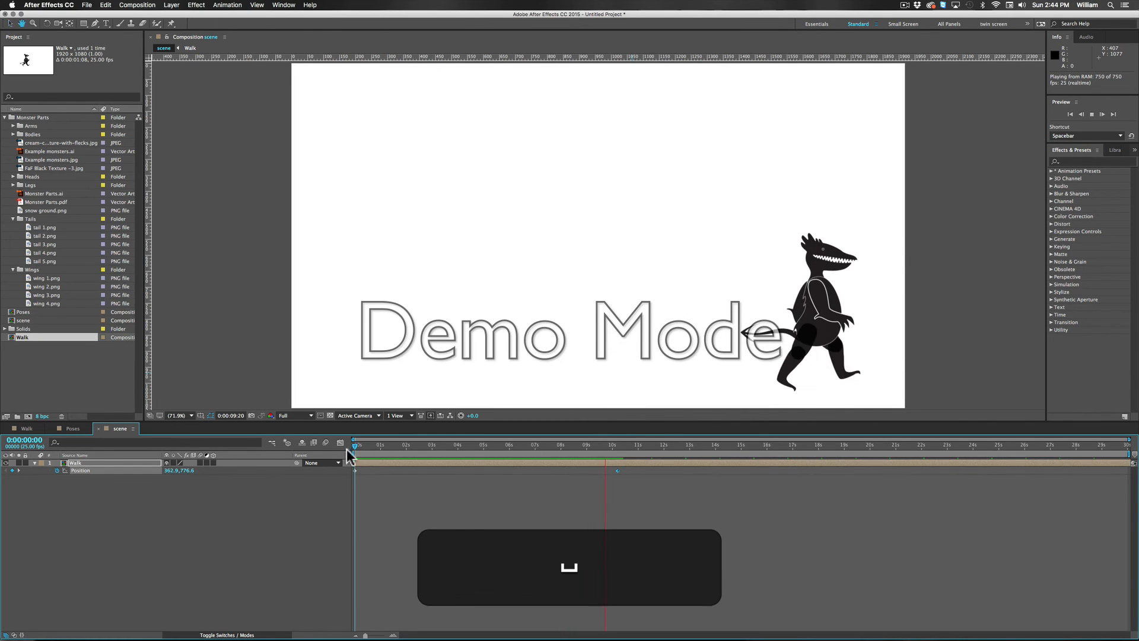
{"action": "left_click", "coordinate": [330, 444]}
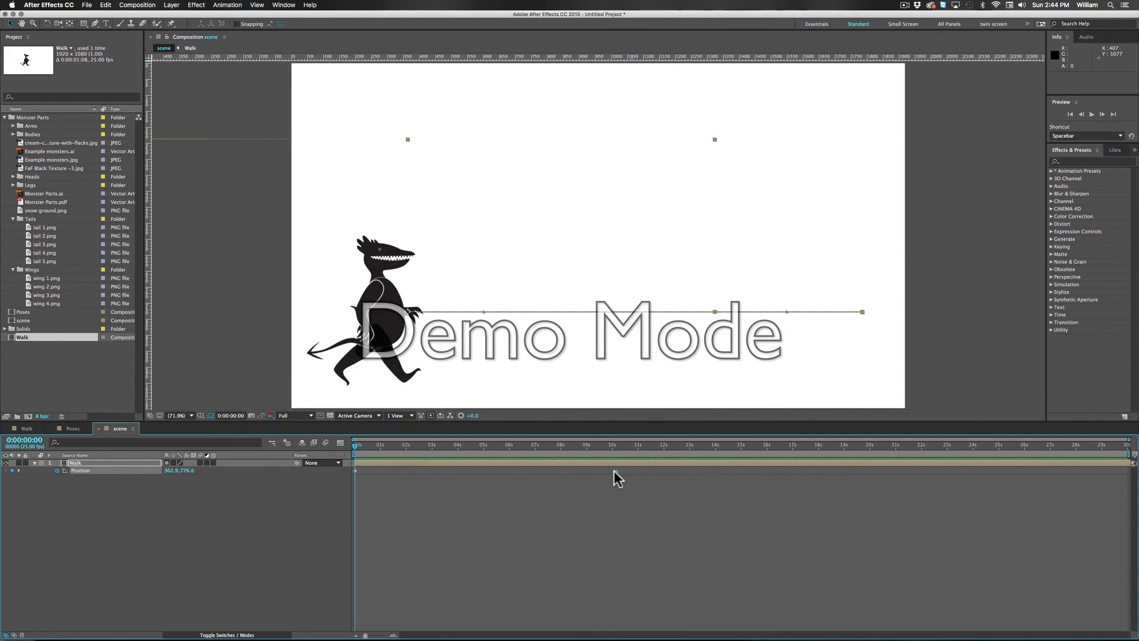
Step: Try the second Position keyframe at 0:00:03:24 and play back the monster's faster crossing from the start
{"action": "left_click_drag", "start_coordinate": [617, 471], "coordinate": [455, 470]}
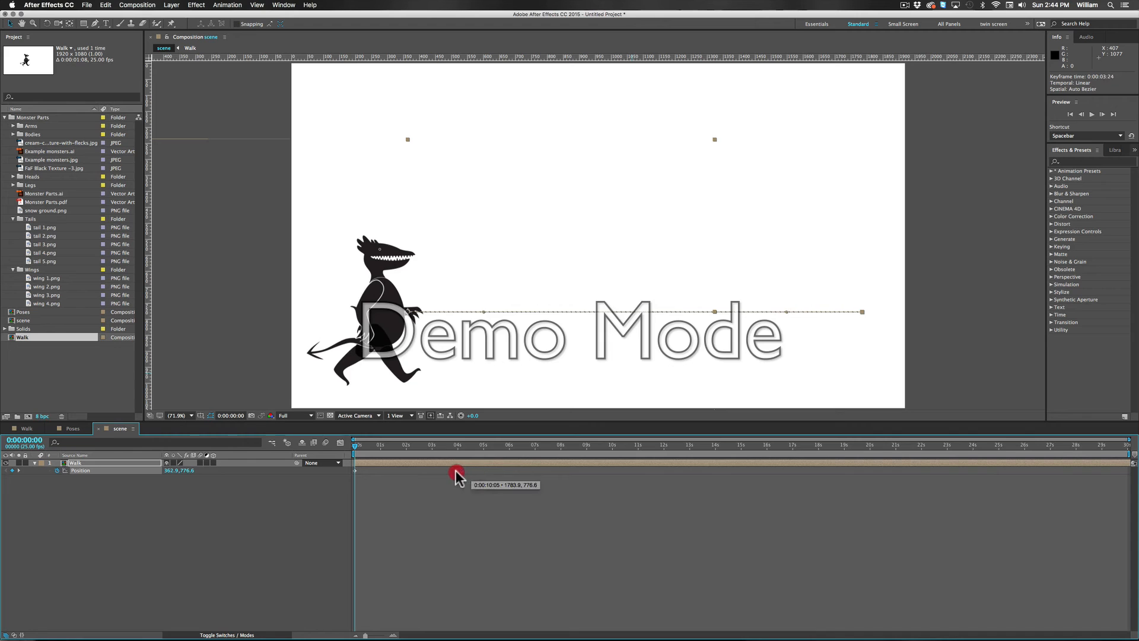
{"action": "key", "text": "space"}
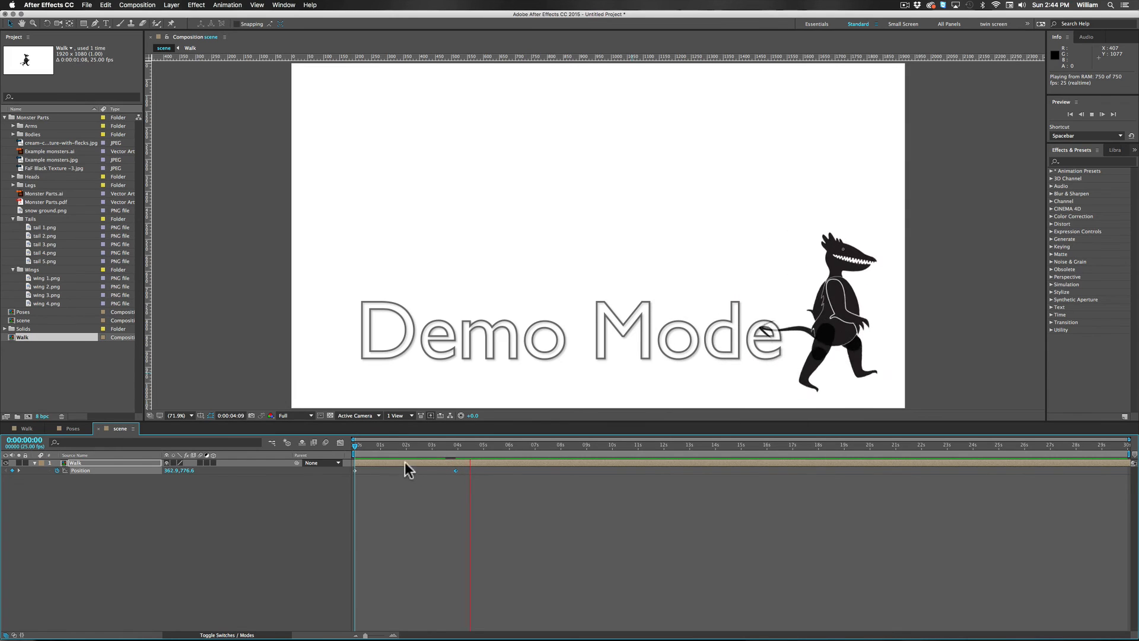
{"action": "key", "text": "space"}
{"action": "left_click", "coordinate": [349, 451]}
{"action": "key", "text": "space"}
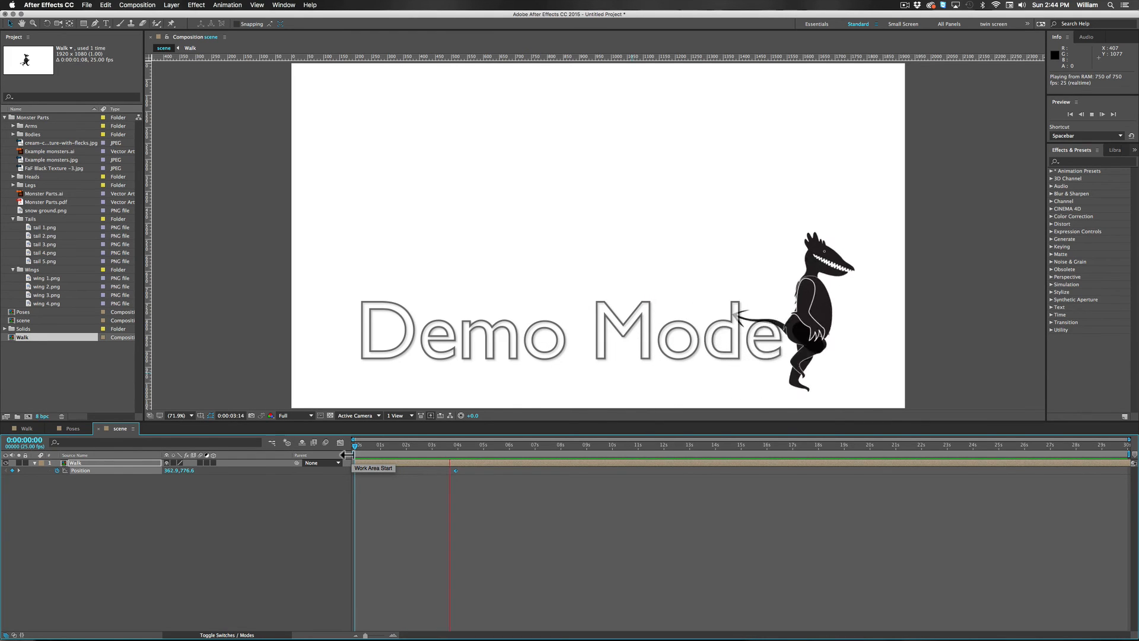
{"action": "key", "text": "space"}
{"action": "left_click_drag", "start_coordinate": [462, 446], "coordinate": [326, 437]}
Step: Move the Walk layer's second Position keyframe to 0:00:07:24 and play back the crossing to judge its pace
{"action": "left_click_drag", "start_coordinate": [455, 470], "coordinate": [560, 471]}
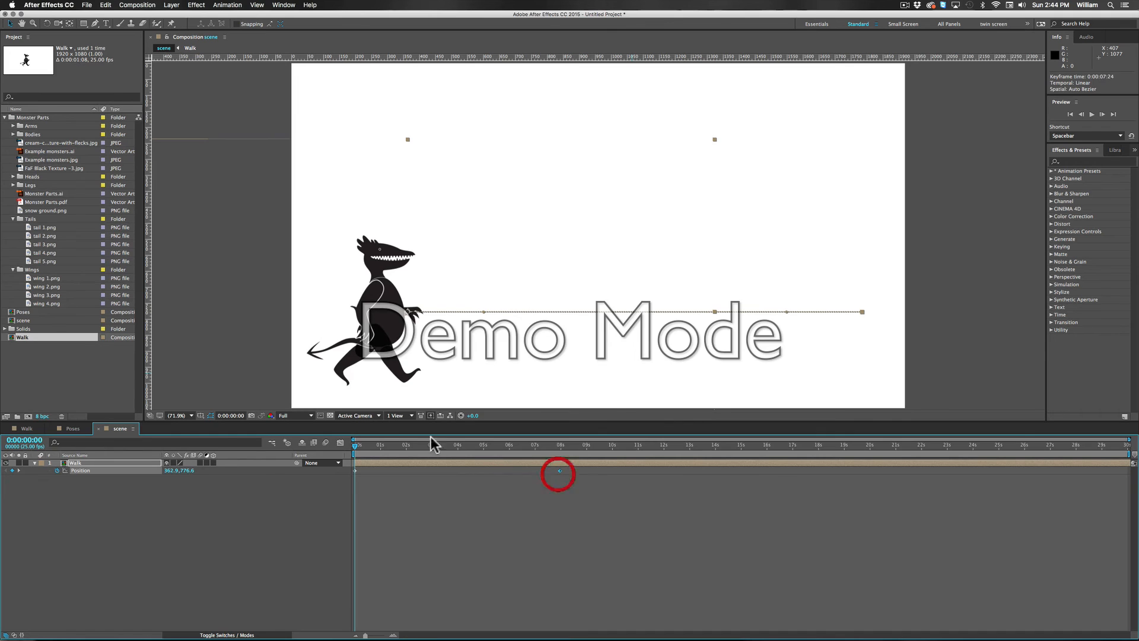
{"action": "mouse_move", "coordinate": [357, 449]}
{"action": "left_mouse_down"}
{"action": "mouse_move", "coordinate": [412, 448]}
{"action": "mouse_move", "coordinate": [354, 448]}
{"action": "left_mouse_up"}
{"action": "key", "text": "space"}
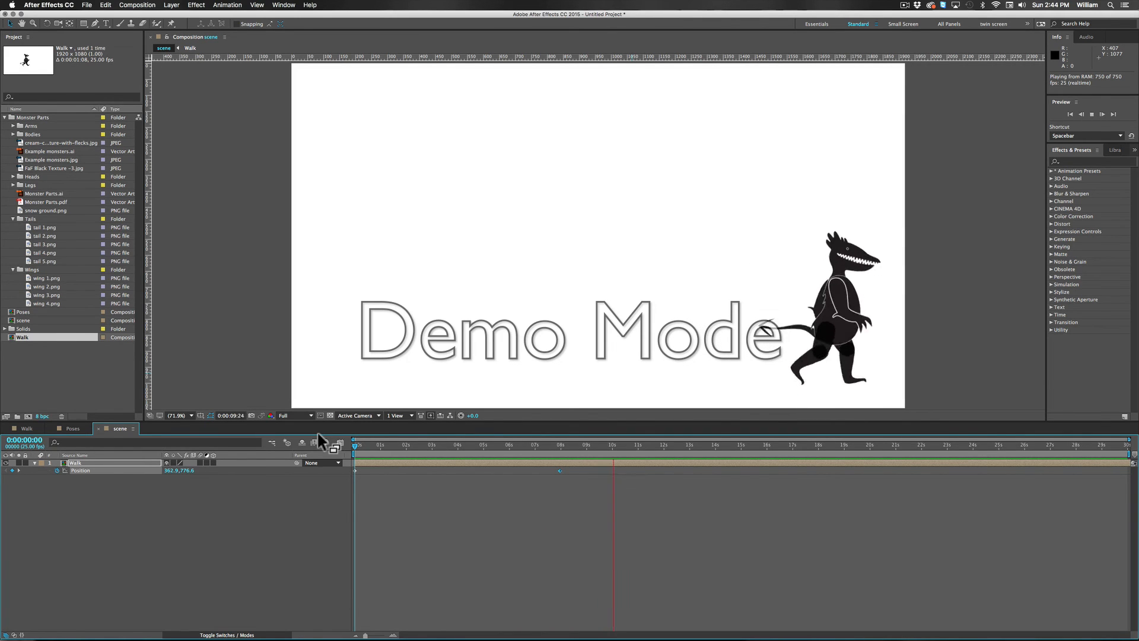
{"action": "key", "text": "space"}
{"action": "mouse_move", "coordinate": [534, 448]}
{"action": "left_mouse_down"}
{"action": "mouse_move", "coordinate": [344, 448]}
{"action": "mouse_move", "coordinate": [569, 444]}
{"action": "mouse_move", "coordinate": [446, 456]}
{"action": "left_mouse_up"}
Step: Select the Walk layer and set the current time to its last Position keyframe at 0:00:07:24
{"action": "left_click_drag", "start_coordinate": [256, 454], "coordinate": [558, 462]}
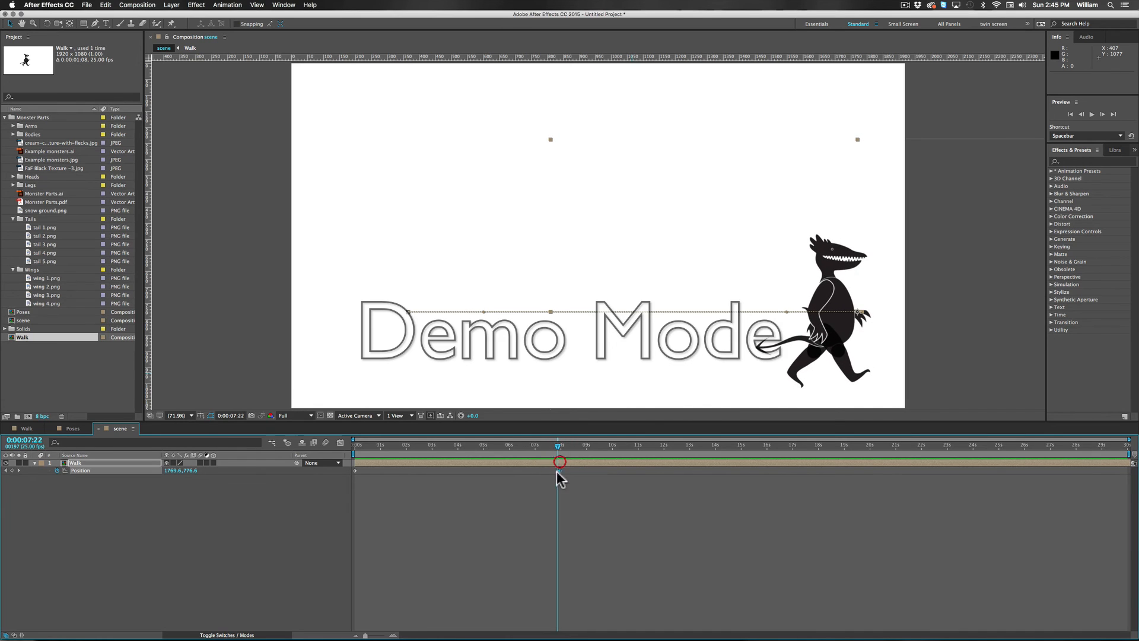
{"action": "left_click", "coordinate": [355, 505]}
{"action": "left_click", "coordinate": [88, 463]}
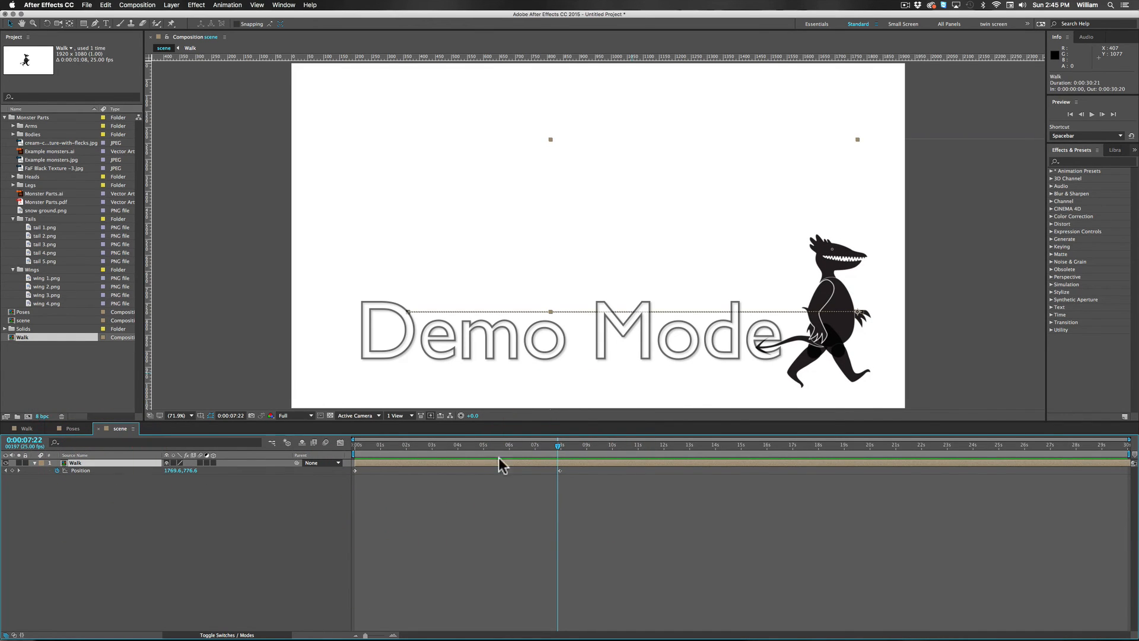
{"action": "left_click", "coordinate": [560, 446]}
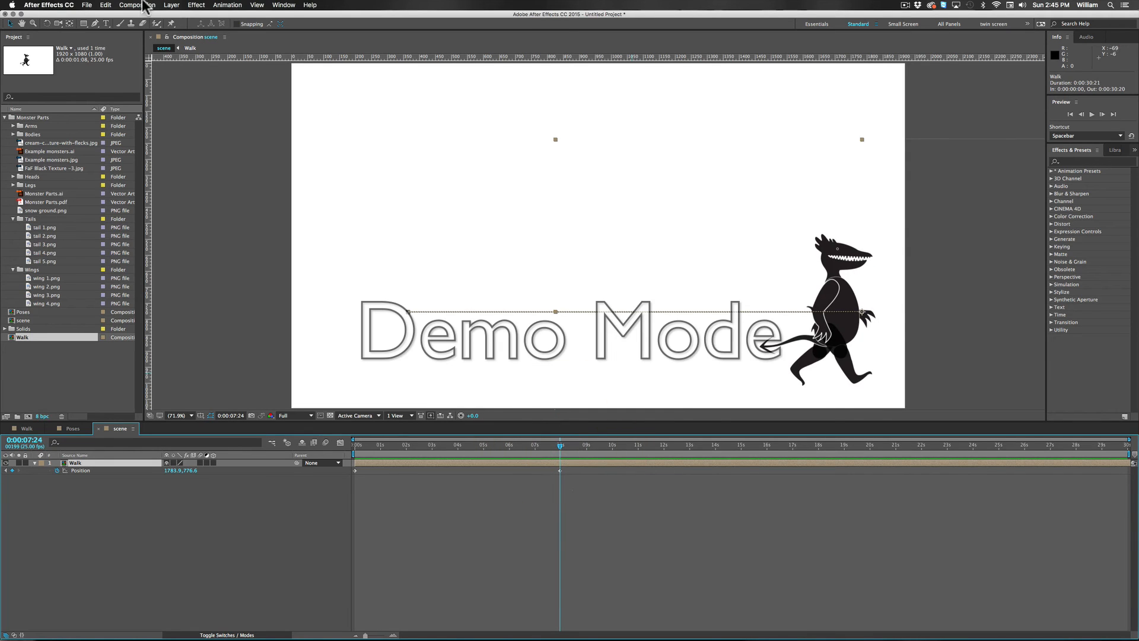
Step: Try duplicating the Walk layer, undo the duplicate, and look over the layer editing commands
{"action": "left_click", "coordinate": [105, 5]}
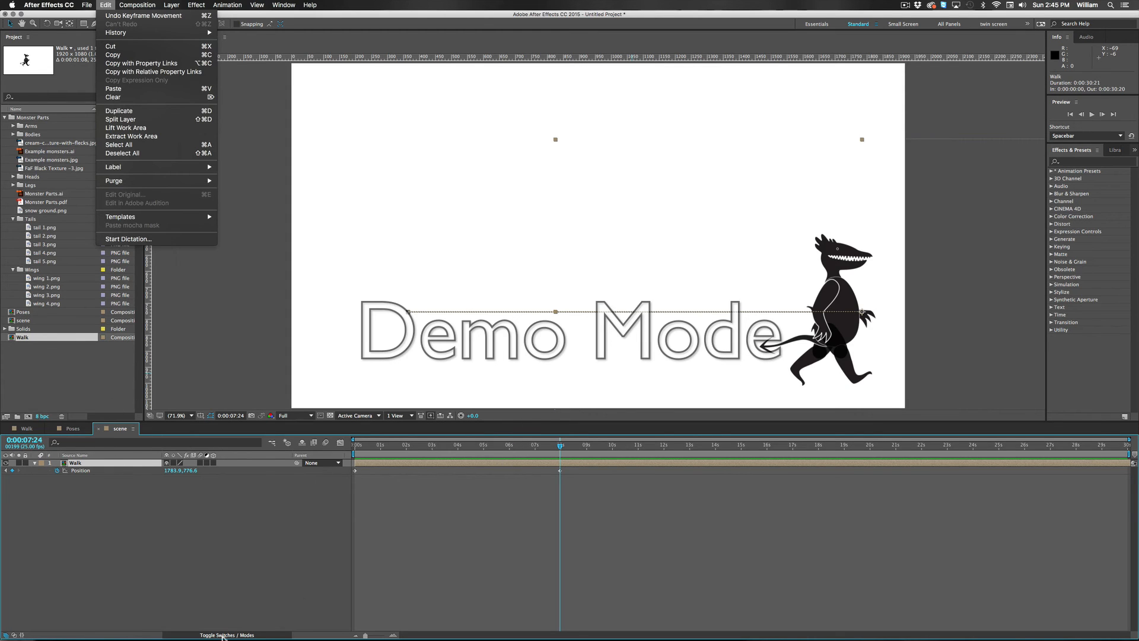
{"action": "left_click", "coordinate": [123, 519]}
{"action": "left_click", "coordinate": [73, 465]}
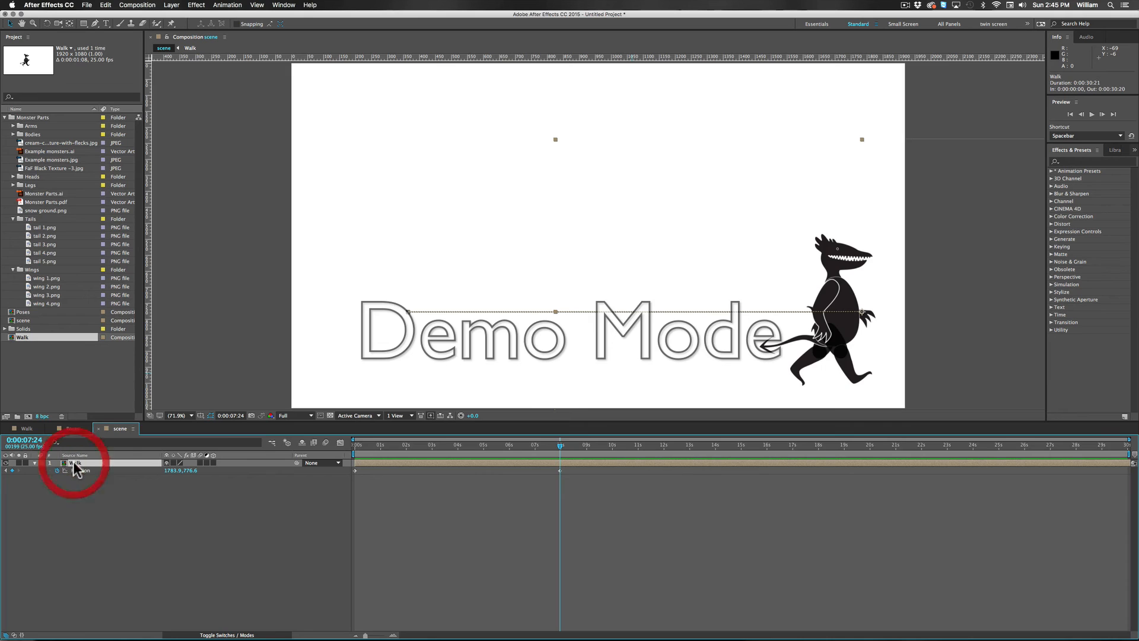
{"action": "key", "text": "super+d"}
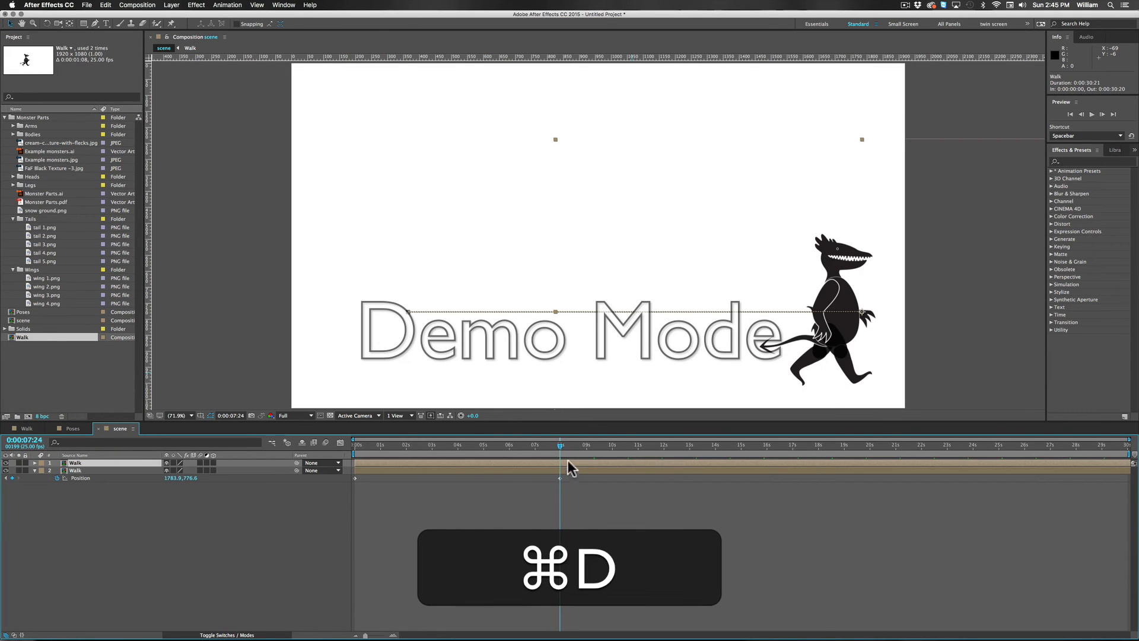
{"action": "key", "text": "super+z"}
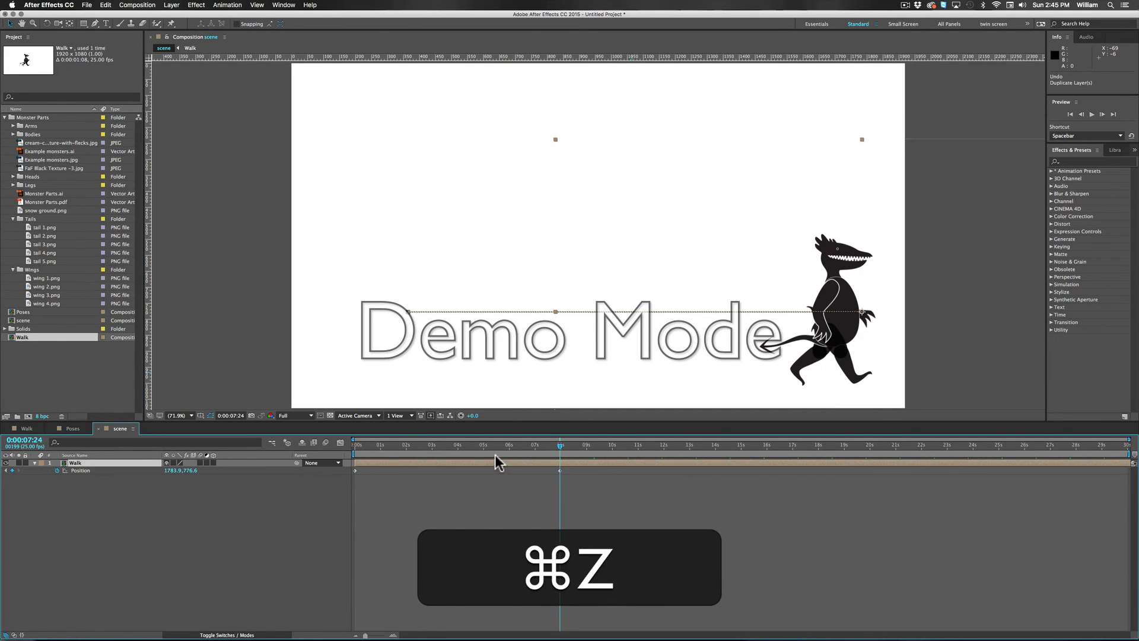
{"action": "left_click", "coordinate": [103, 5]}
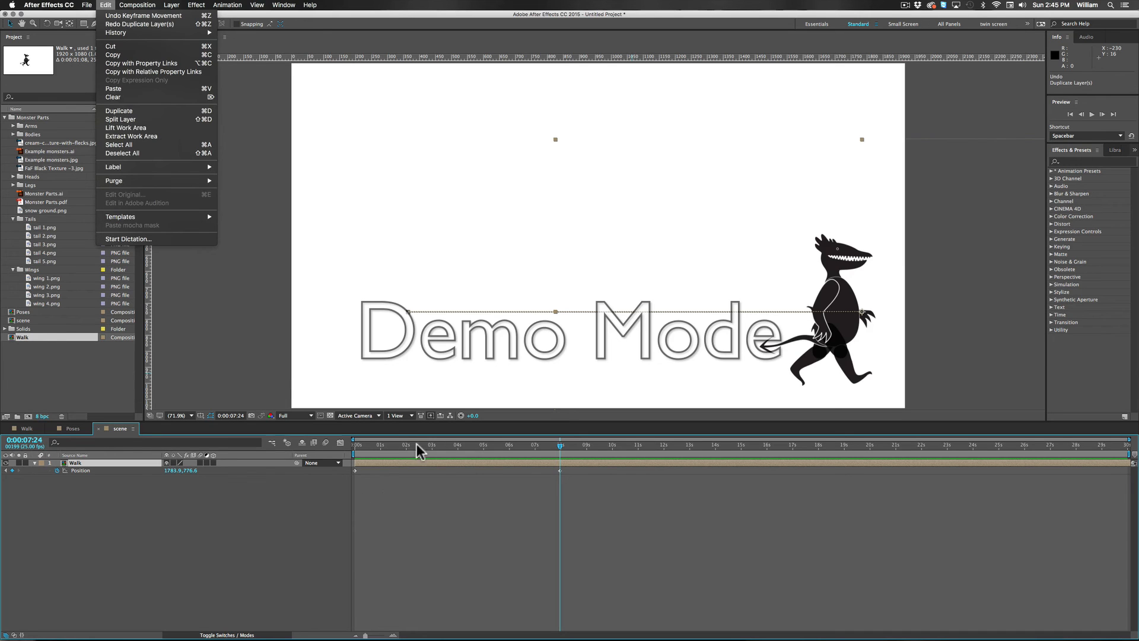
{"action": "left_click", "coordinate": [462, 515]}
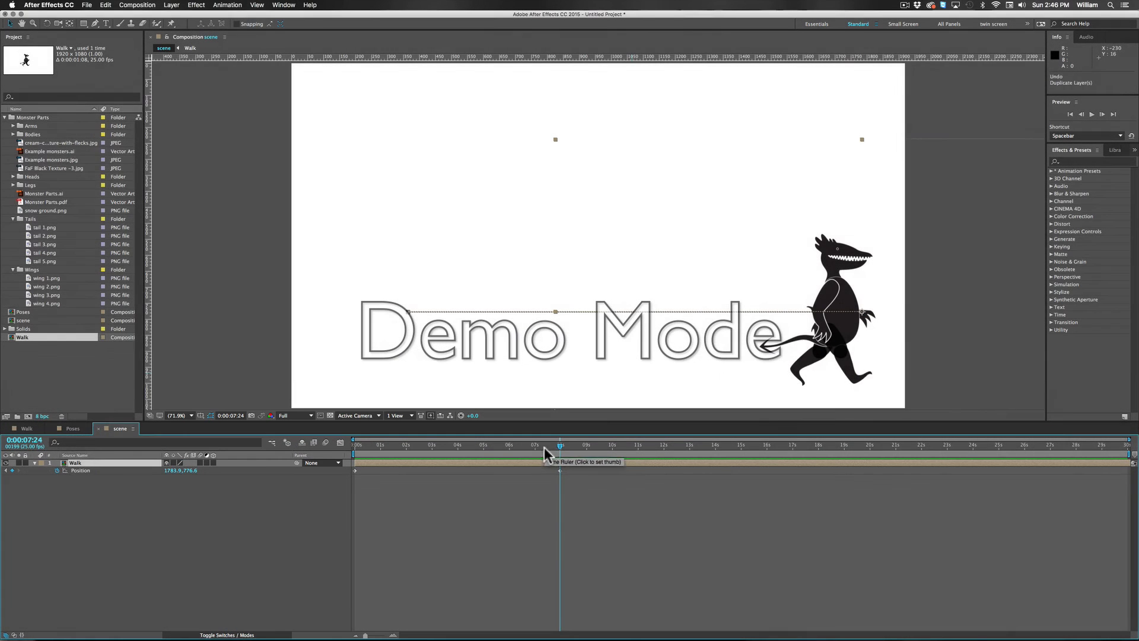
Step: Split the Walk layer at 0:00:07:24 and flip the part after the split horizontally
{"action": "left_click", "coordinate": [113, 462]}
{"action": "left_click", "coordinate": [104, 5]}
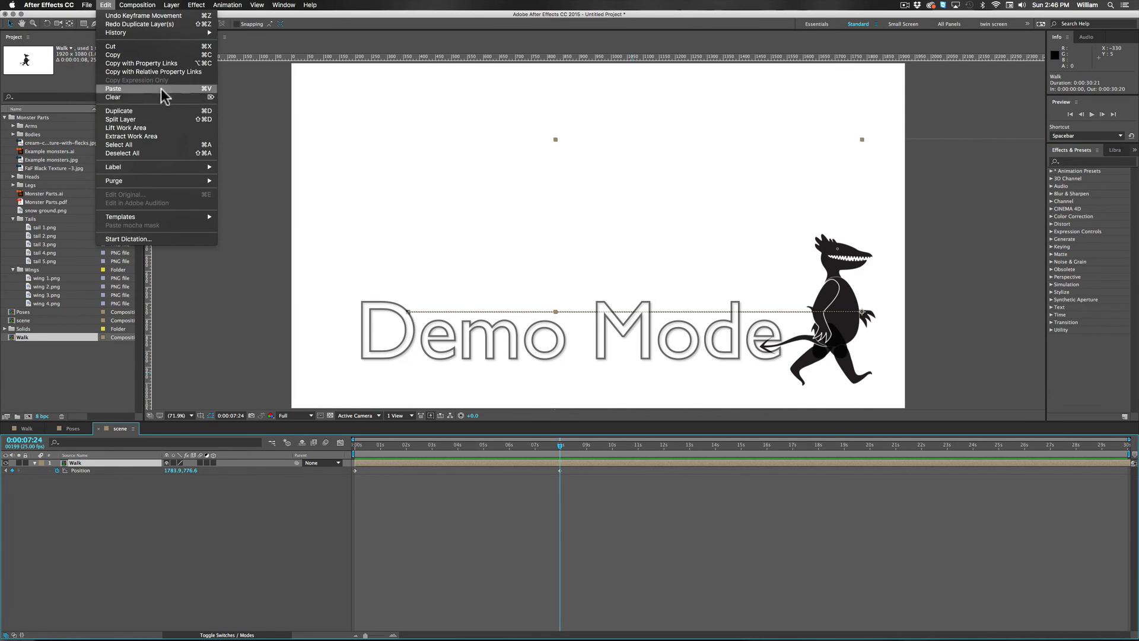
{"action": "left_click", "coordinate": [143, 119]}
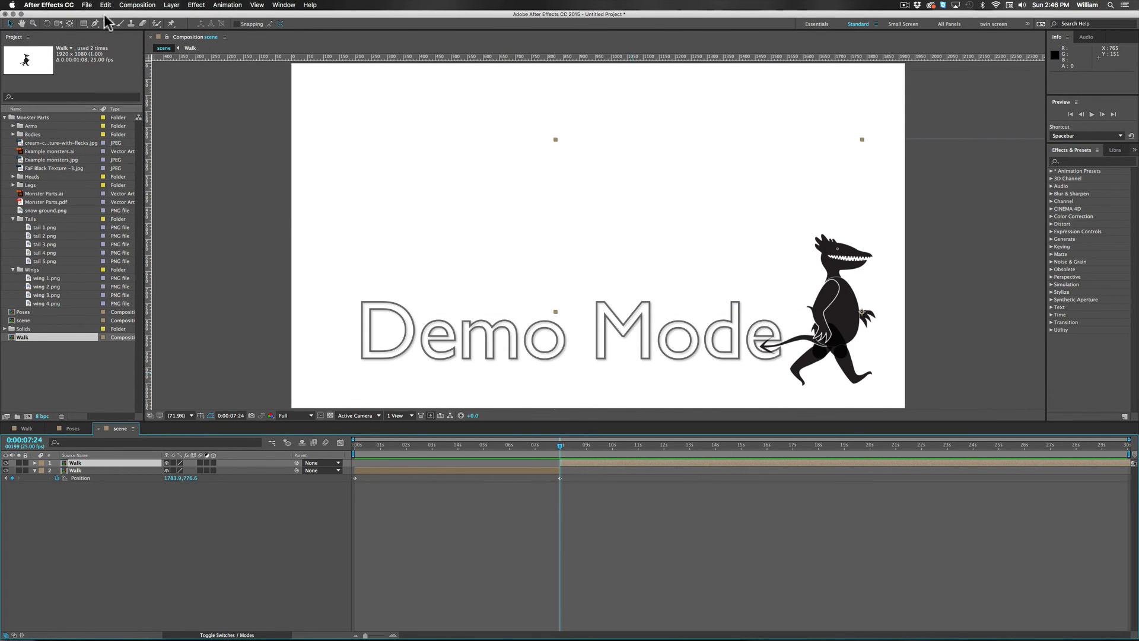
{"action": "left_click", "coordinate": [172, 6]}
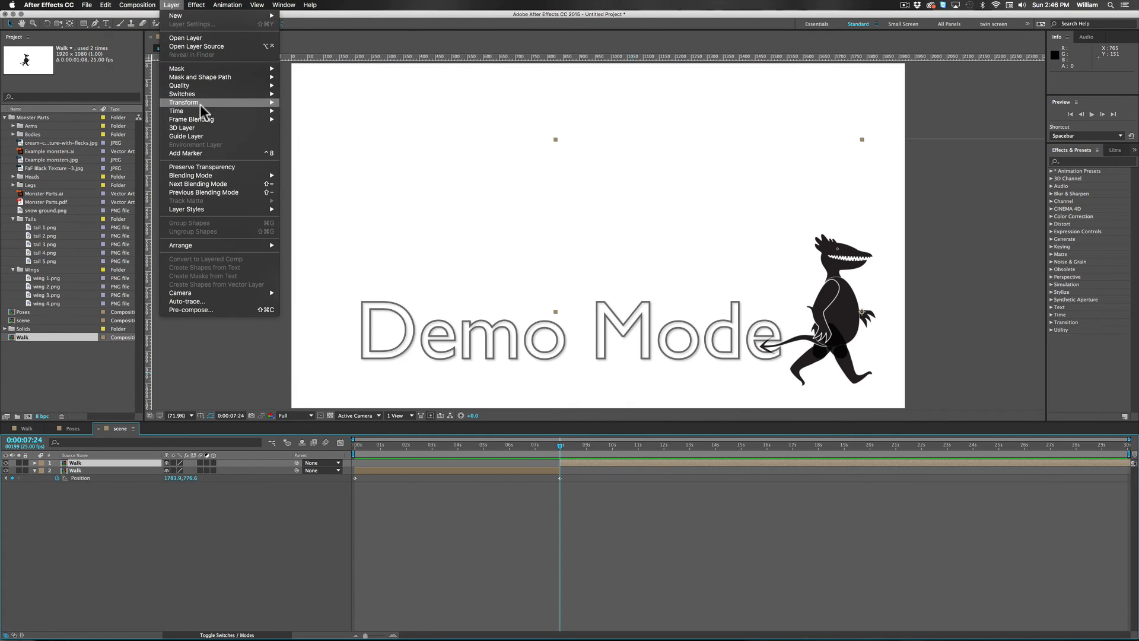
{"action": "mouse_move", "coordinate": [201, 104]}
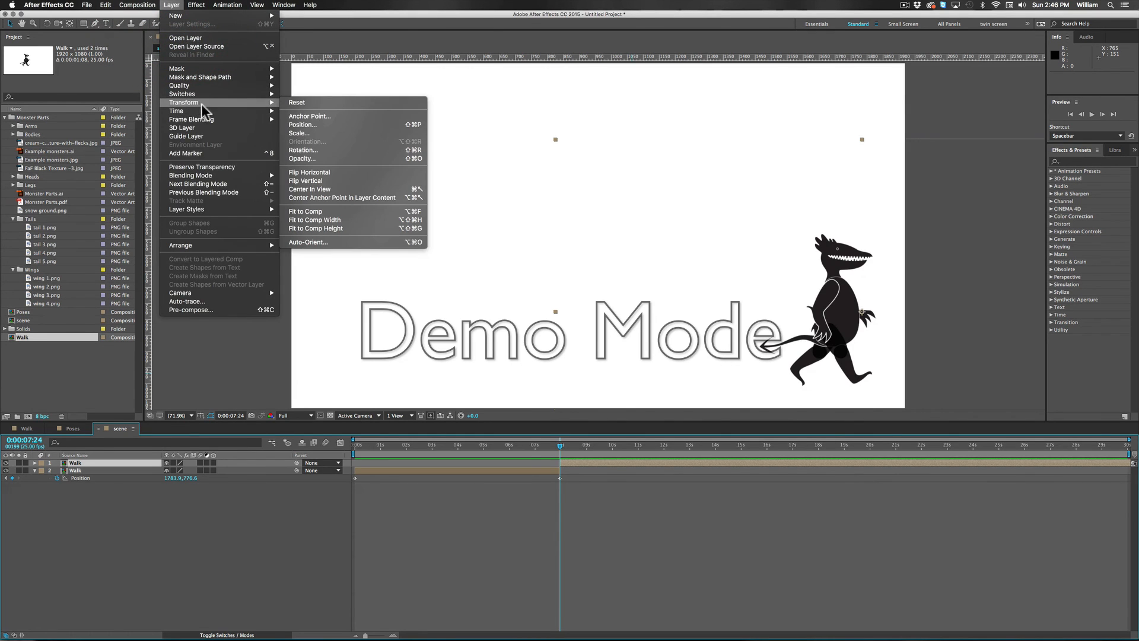
{"action": "left_click", "coordinate": [332, 171]}
Step: Move the flipped Walk layer's first Position keyframe from the composition start to 0:00:16:00 to make the monster walk back
{"action": "left_click_drag", "start_coordinate": [407, 445], "coordinate": [560, 458]}
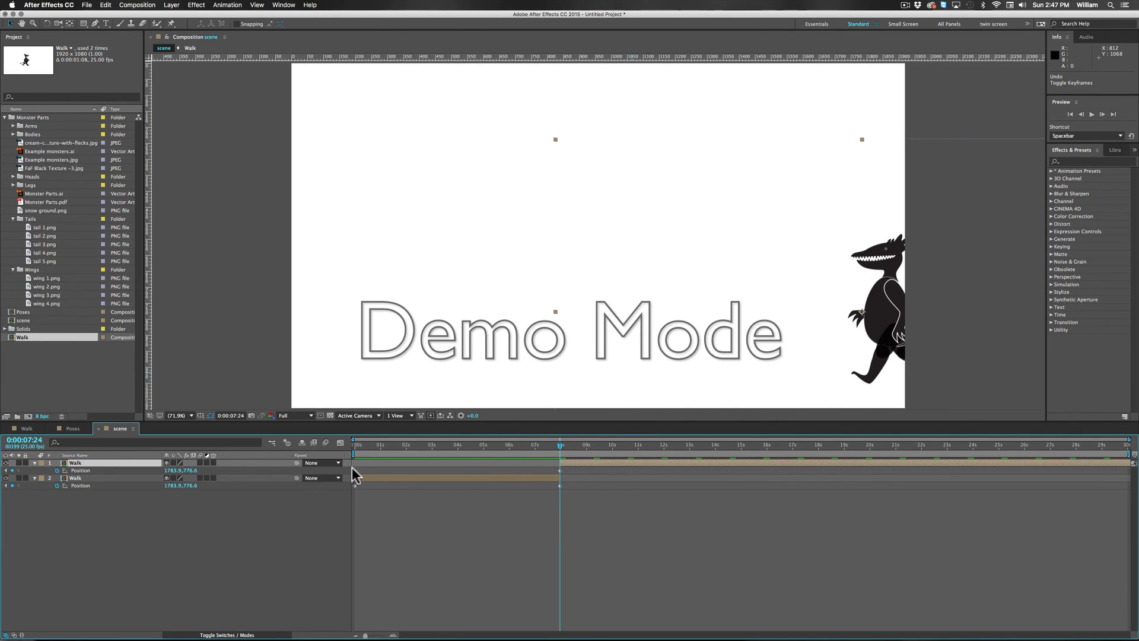
{"action": "left_click_drag", "start_coordinate": [354, 471], "coordinate": [621, 469]}
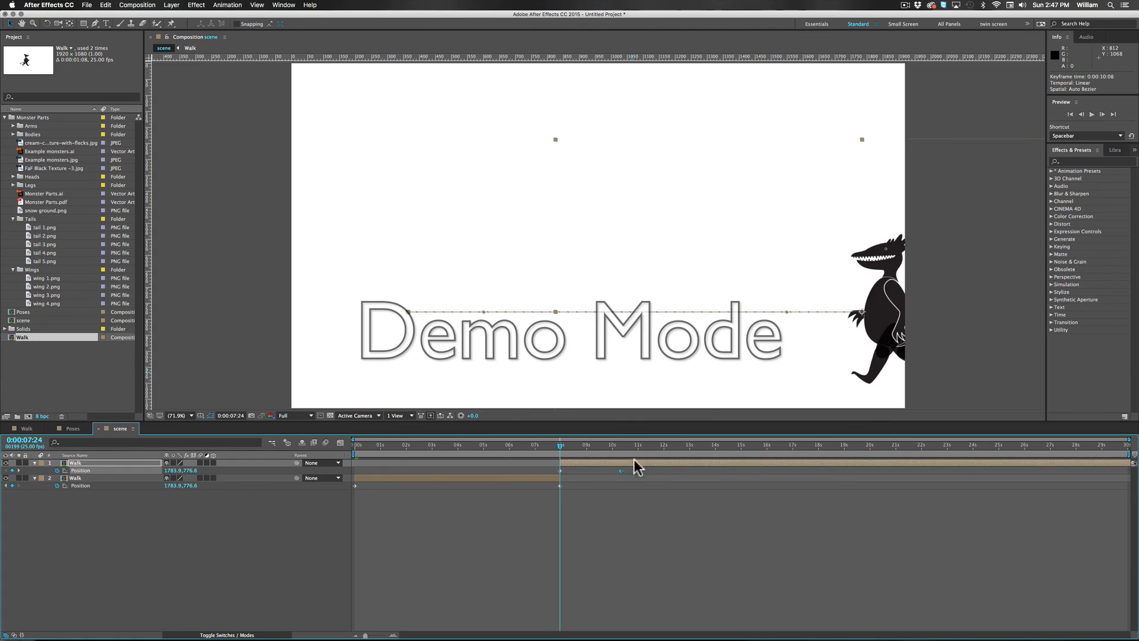
{"action": "left_click_drag", "start_coordinate": [767, 474], "coordinate": [766, 475]}
Step: End the work area at 0:00:15:24 and play back the monster's walk in both directions
{"action": "left_click", "coordinate": [765, 446]}
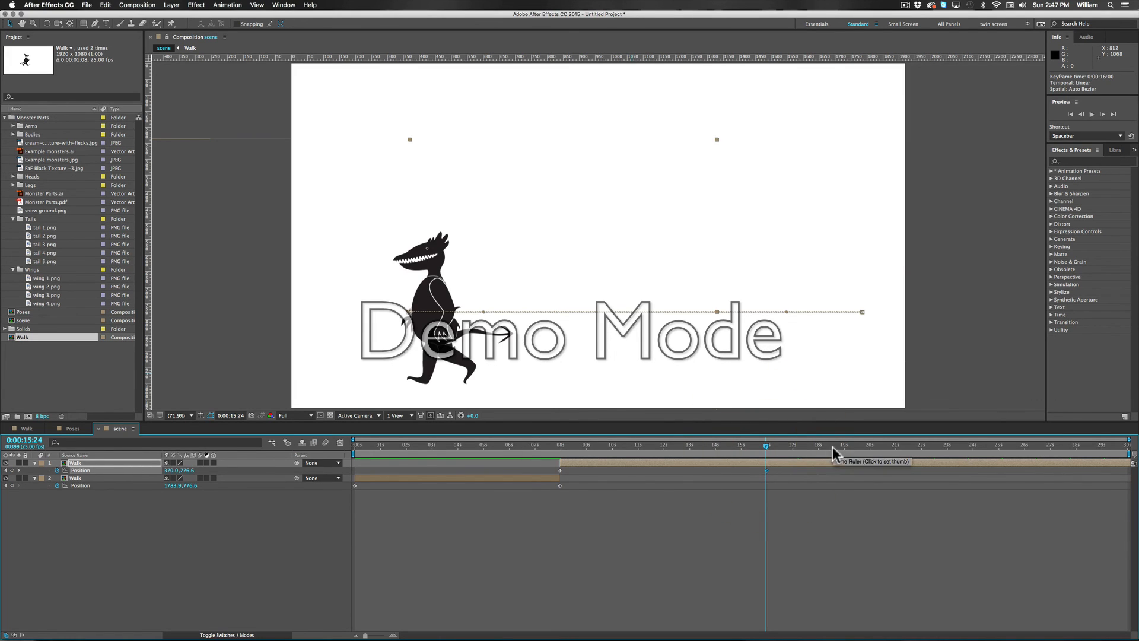
{"action": "key", "text": "n"}
{"action": "key", "text": "space"}
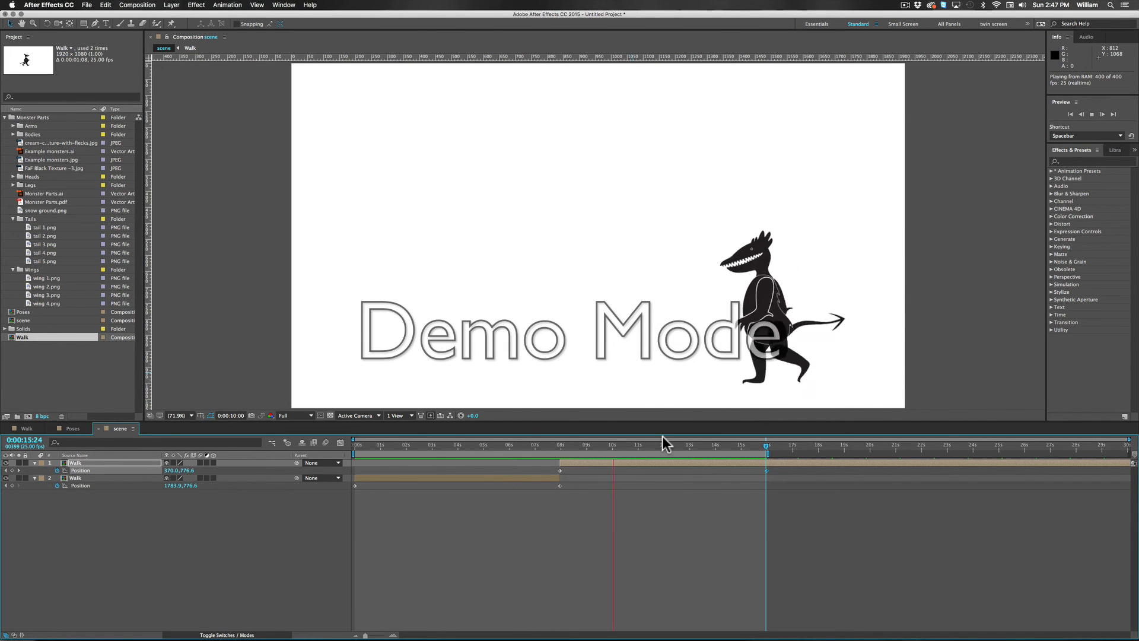
{"action": "key", "text": "space"}
Step: Limit the work area to the monster's turnaround, from 0:00:06:24 to 0:00:09:13
{"action": "left_click", "coordinate": [536, 444]}
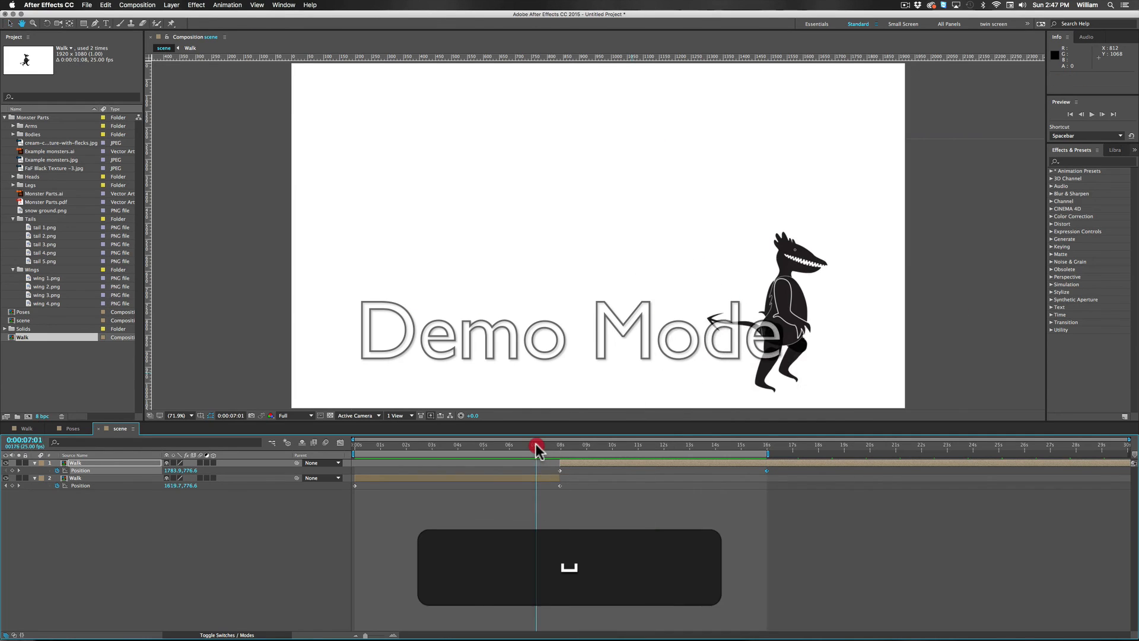
{"action": "key", "text": "b"}
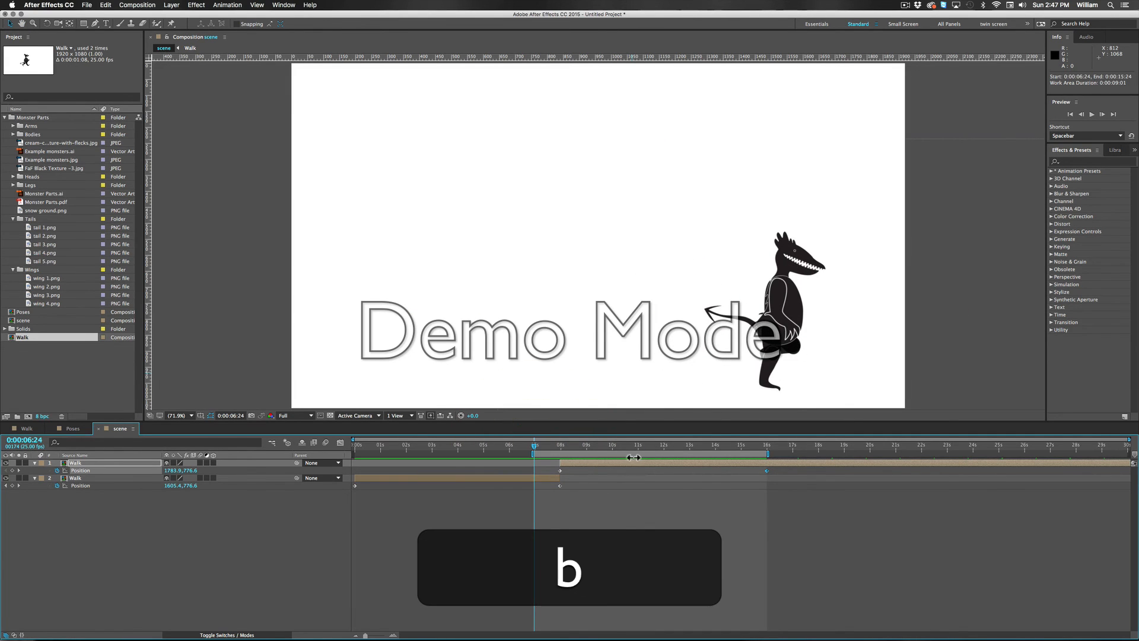
{"action": "left_click_drag", "start_coordinate": [596, 445], "coordinate": [600, 445]}
{"action": "key", "text": "n"}
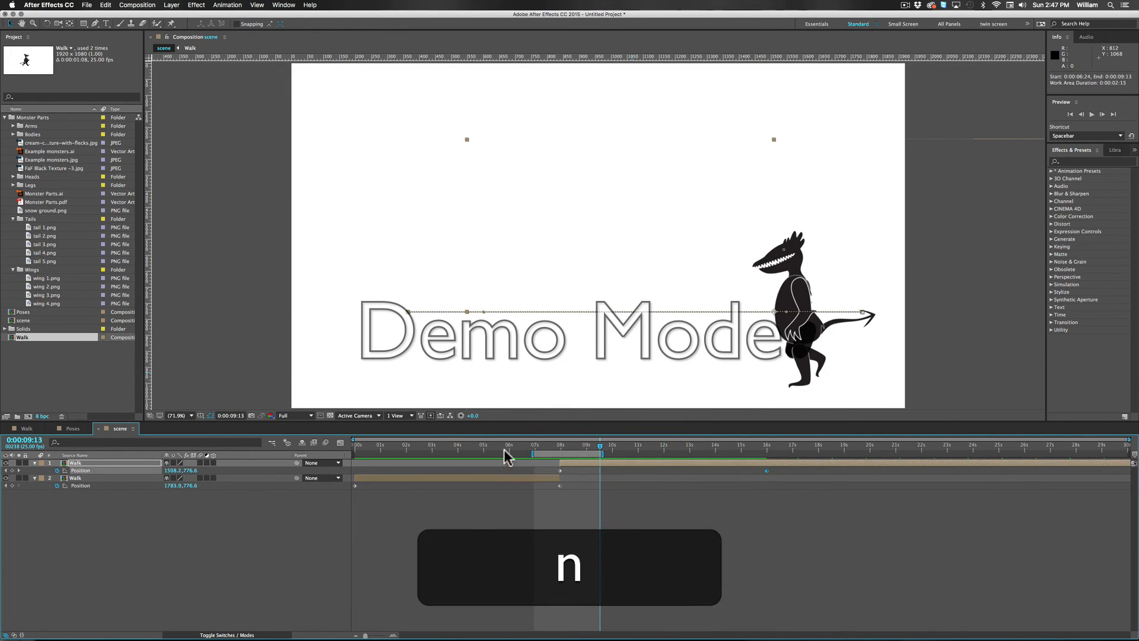
Step: Play back the monster's turnaround within the work area, starting from 0:00:07:08
{"action": "left_click", "coordinate": [542, 445]}
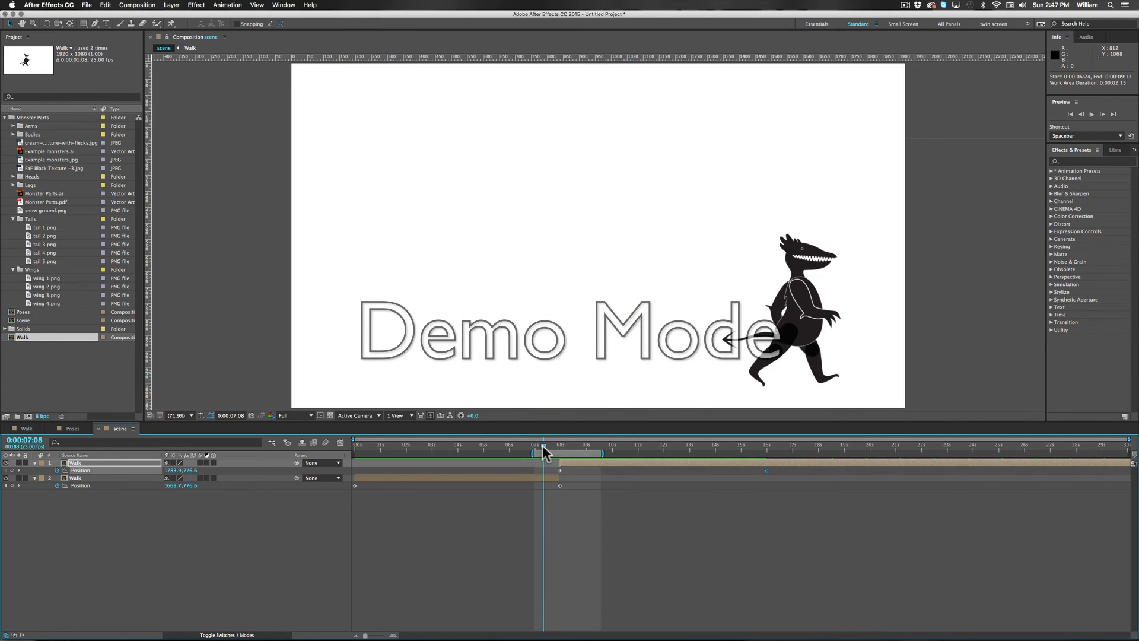
{"action": "key", "text": "space"}
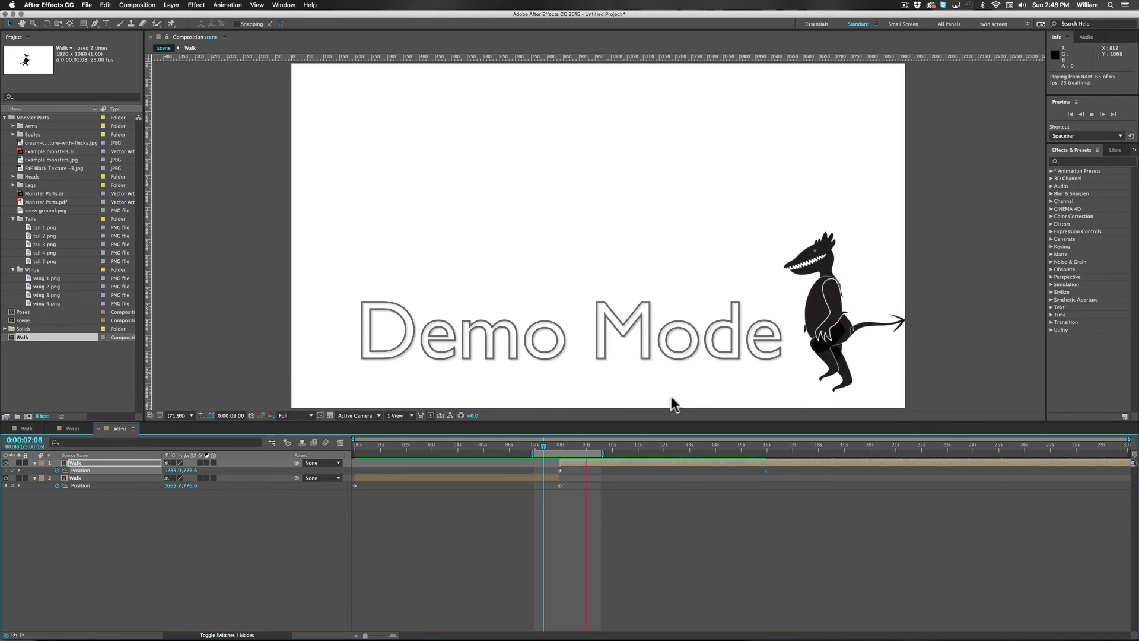
{"action": "key", "text": "space"}
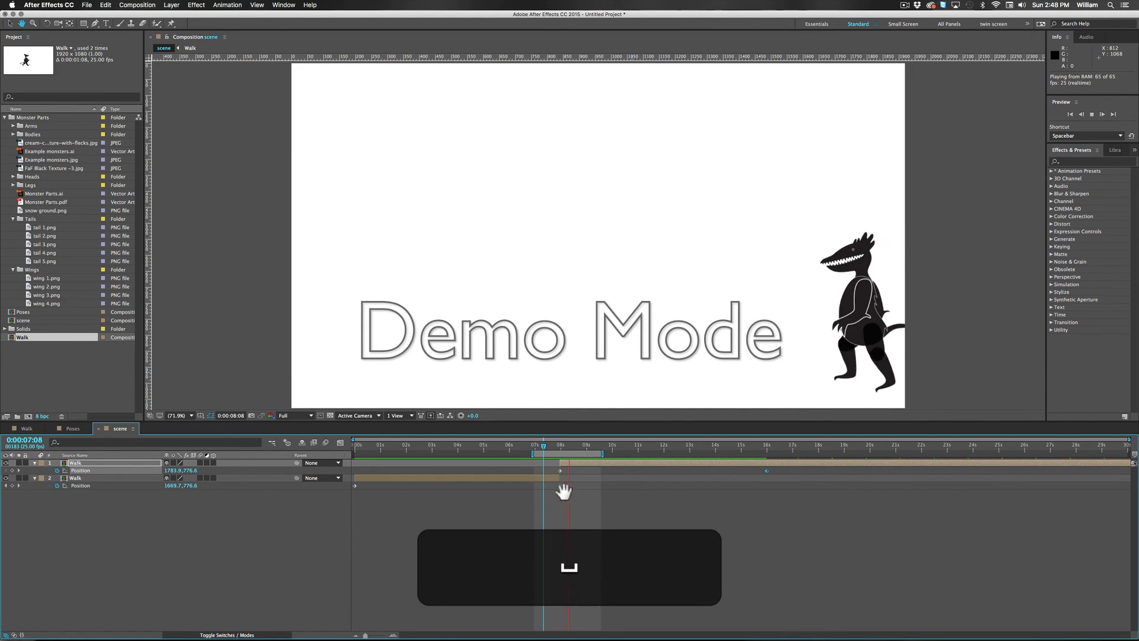
Step: Try starting the flipped Walk layer two frames earlier, at 0:00:07:22, and undo the shift
{"action": "mouse_move", "coordinate": [571, 446]}
{"action": "left_mouse_down"}
{"action": "mouse_move", "coordinate": [553, 447]}
{"action": "mouse_move", "coordinate": [577, 461]}
{"action": "mouse_move", "coordinate": [561, 450]}
{"action": "left_mouse_up"}
{"action": "left_click", "coordinate": [579, 463]}
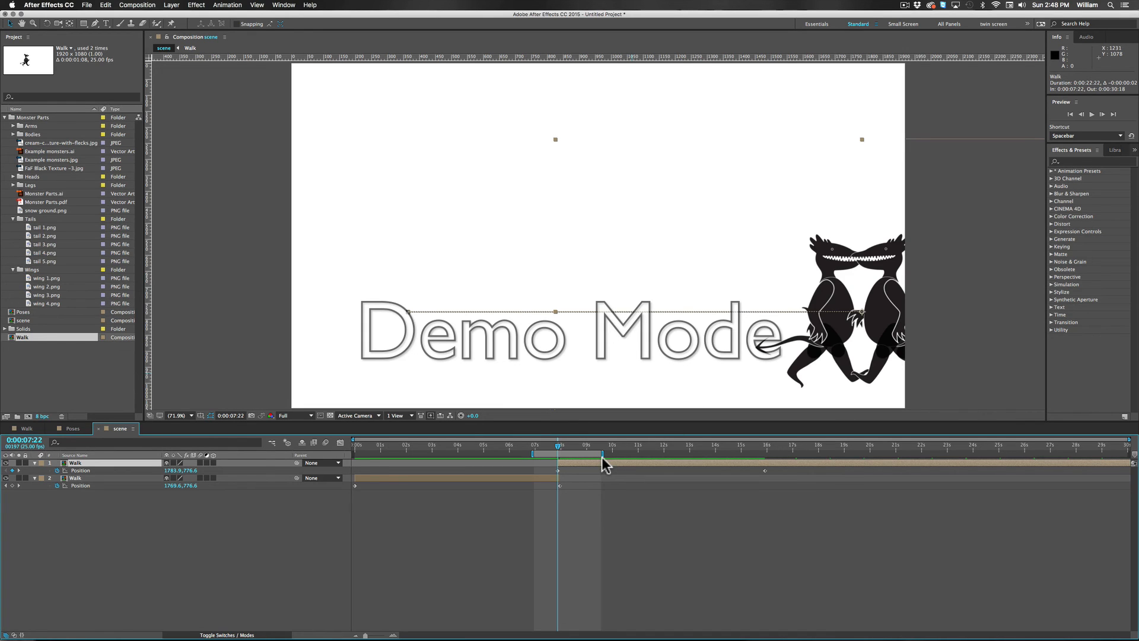
{"action": "key", "text": "super+z"}
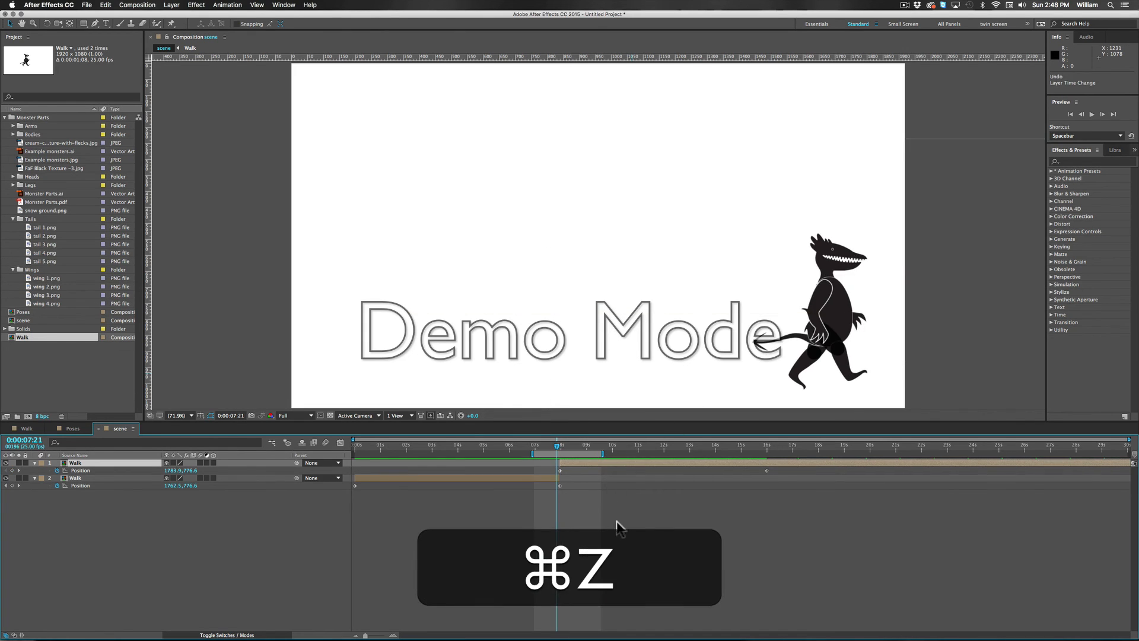
Step: Take a snapshot of the last frame before the turn, at 0:00:07:23, and advance to 0:00:07:24
{"action": "left_click_drag", "start_coordinate": [555, 452], "coordinate": [557, 452]}
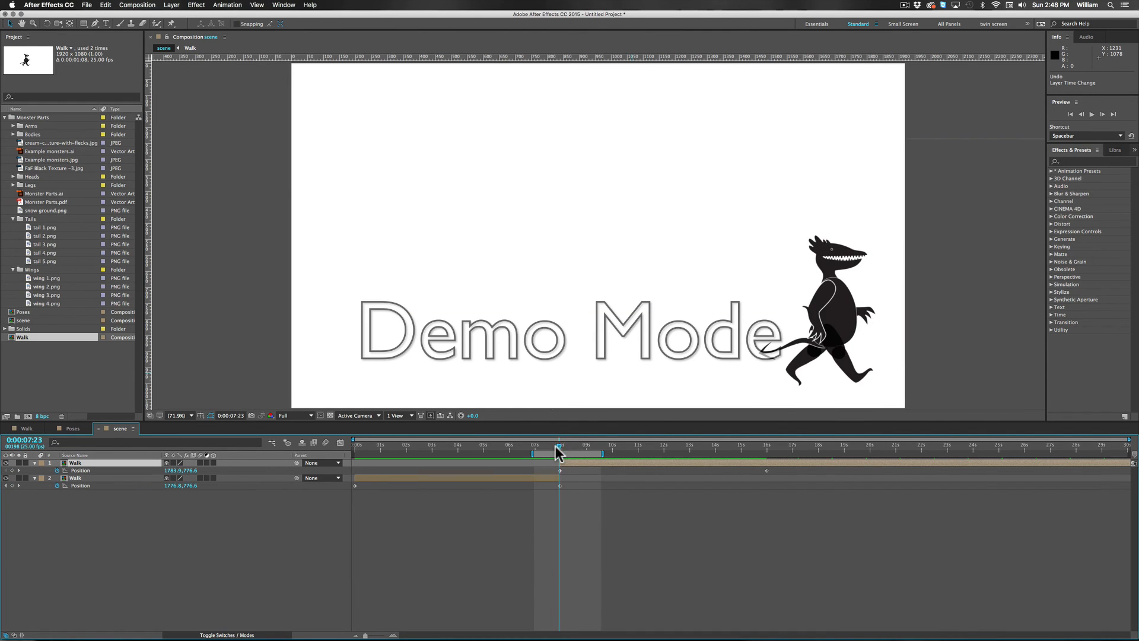
{"action": "key", "text": "super"}
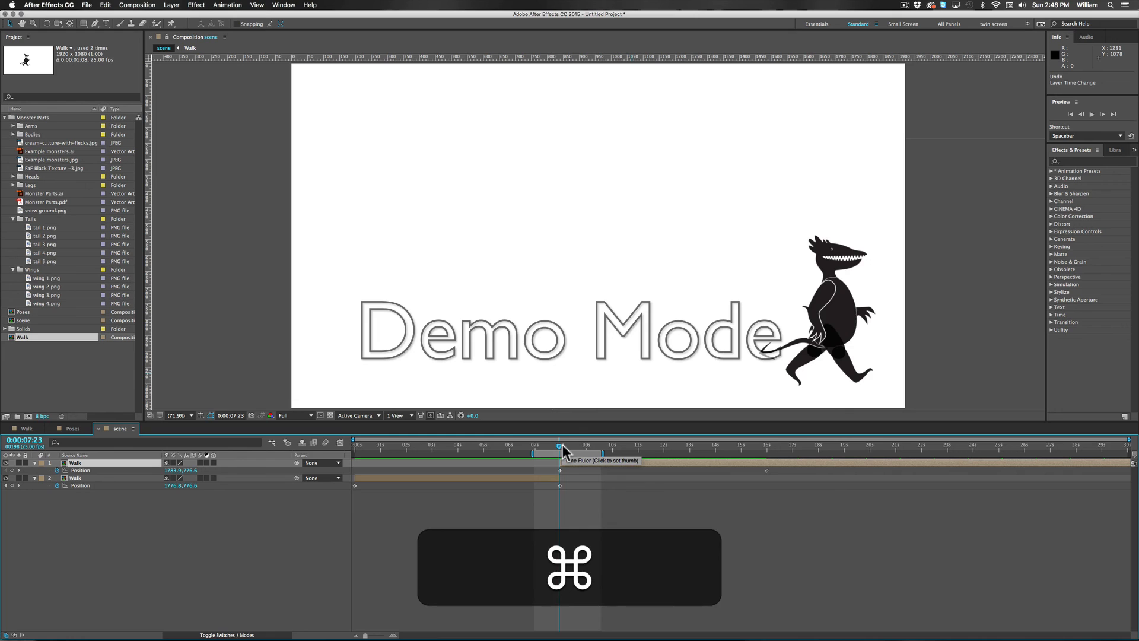
{"action": "key", "text": "super+Right"}
{"action": "key", "text": "super+Left"}
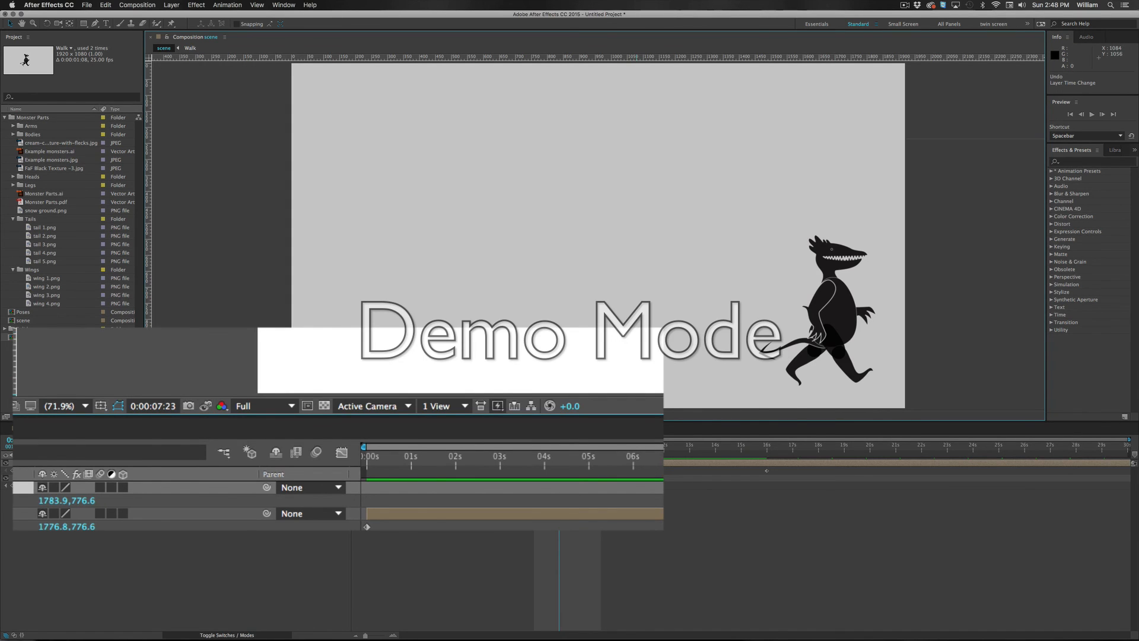
{"action": "key", "text": "super"}
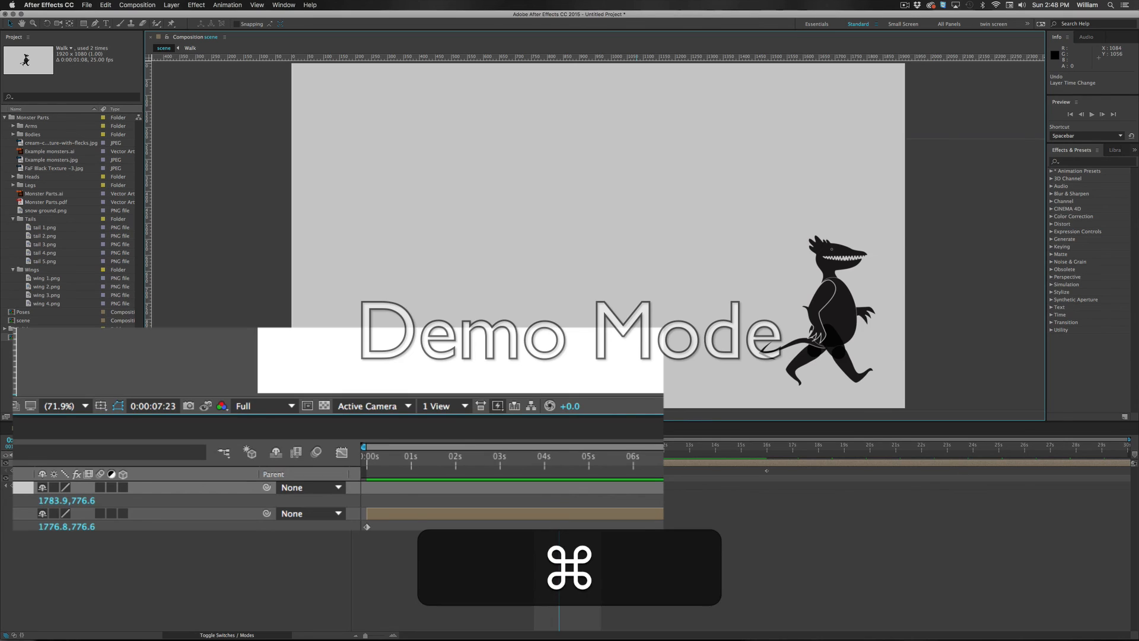
{"action": "key", "text": "super+Right"}
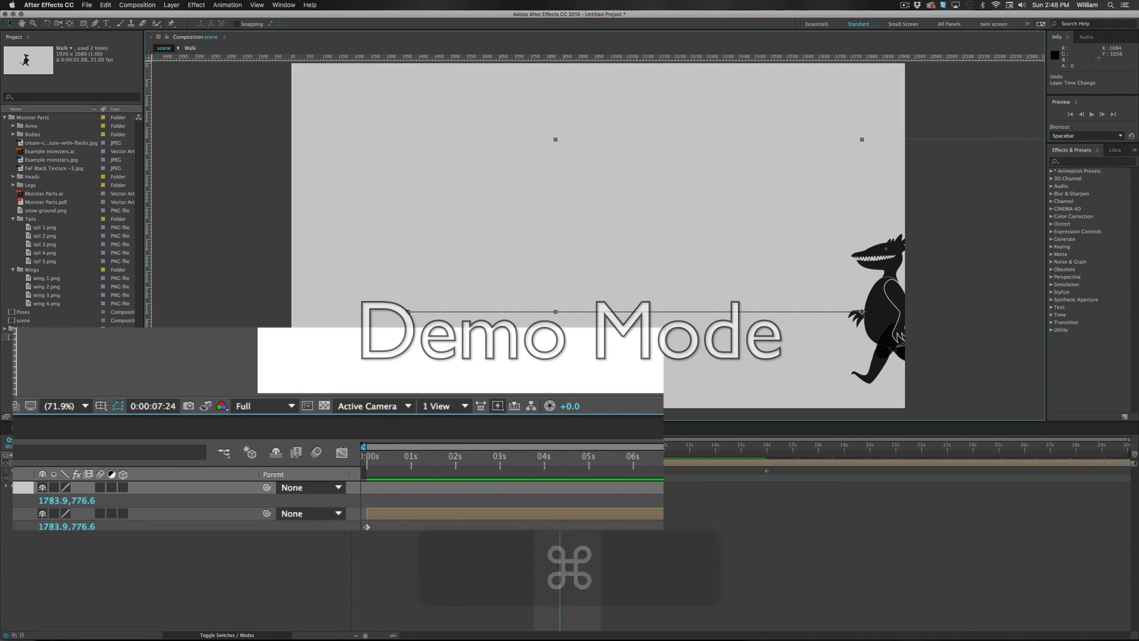
Step: Set the flipped Walk layer's X position to 1581.9 at 0:00:07:24, comparing the monster's placement with the snapshot
{"action": "left_click", "coordinate": [202, 407]}
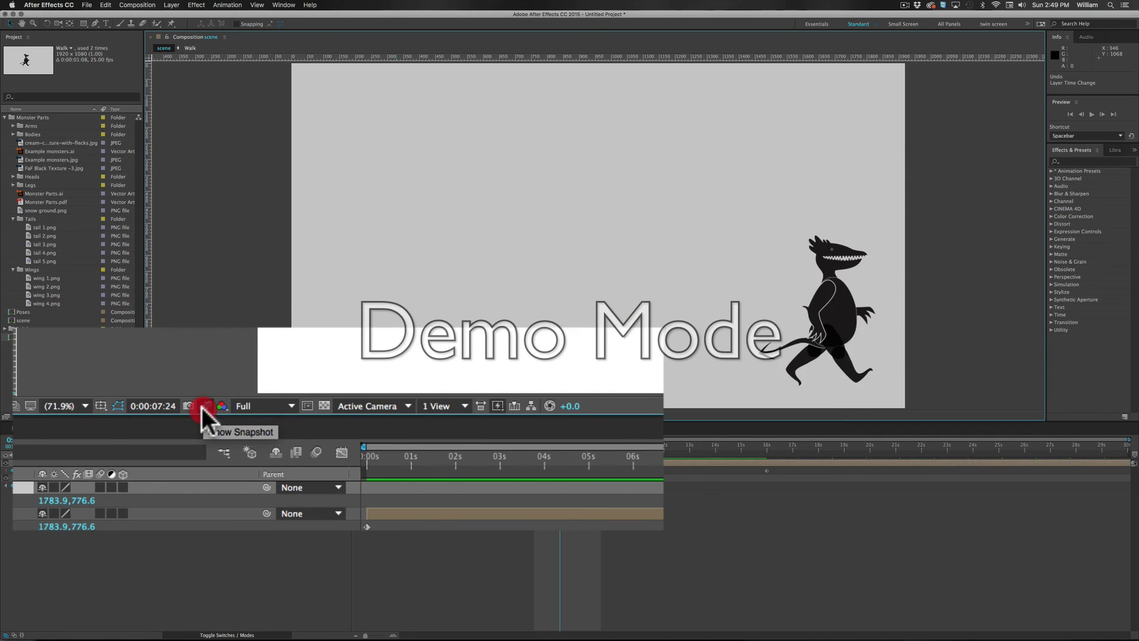
{"action": "left_click", "coordinate": [202, 407]}
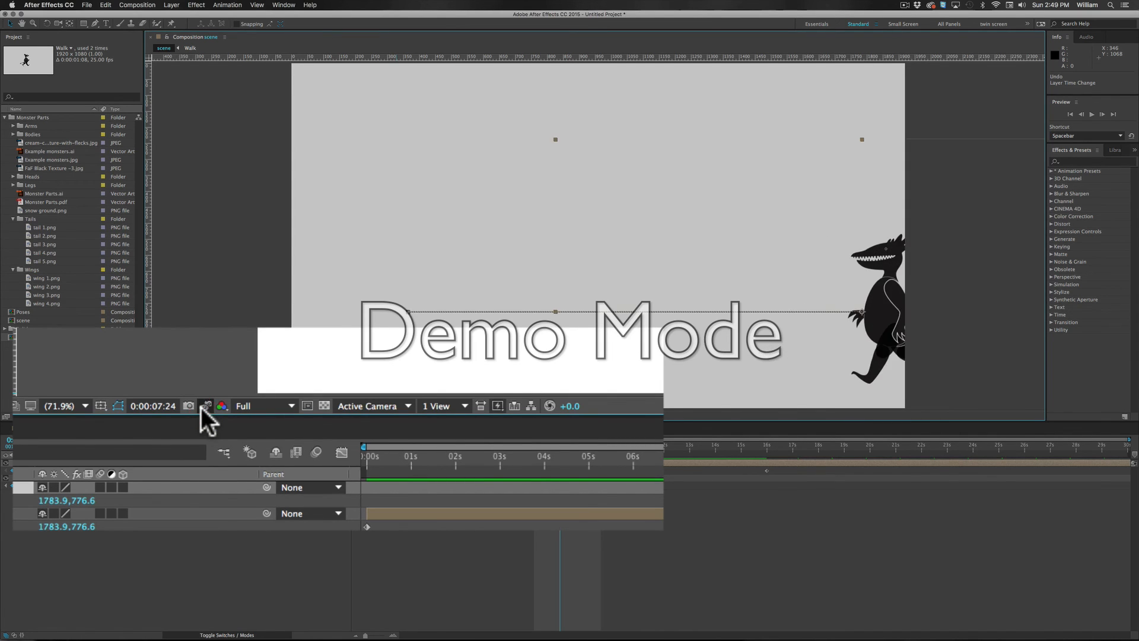
{"action": "left_click", "coordinate": [201, 407]}
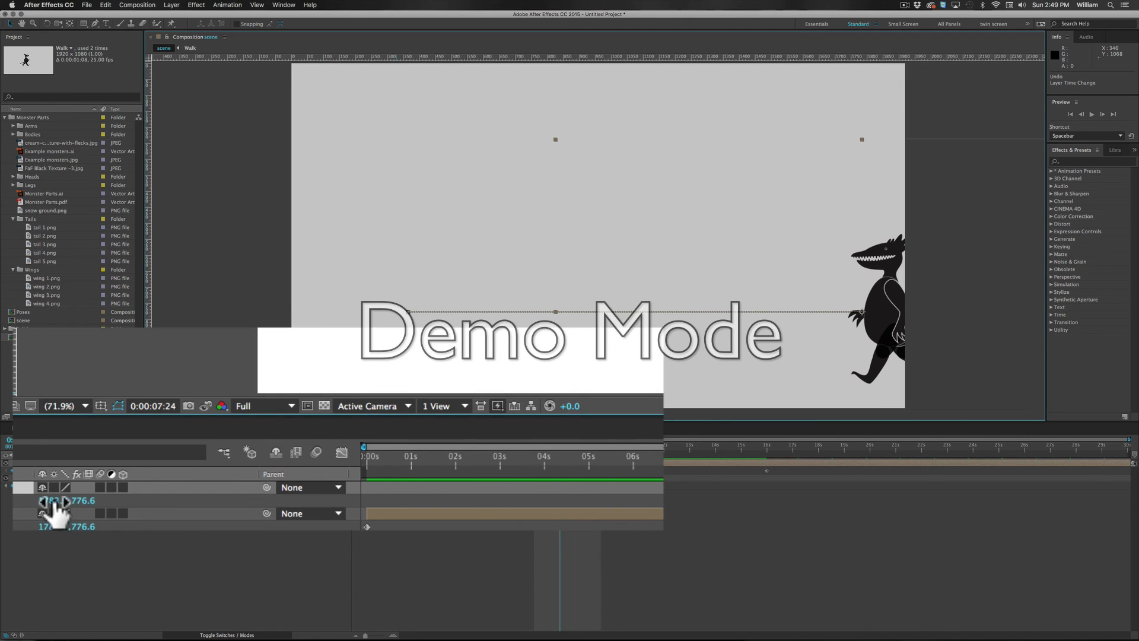
{"action": "left_click_drag", "start_coordinate": [50, 502], "coordinate": [2, 498]}
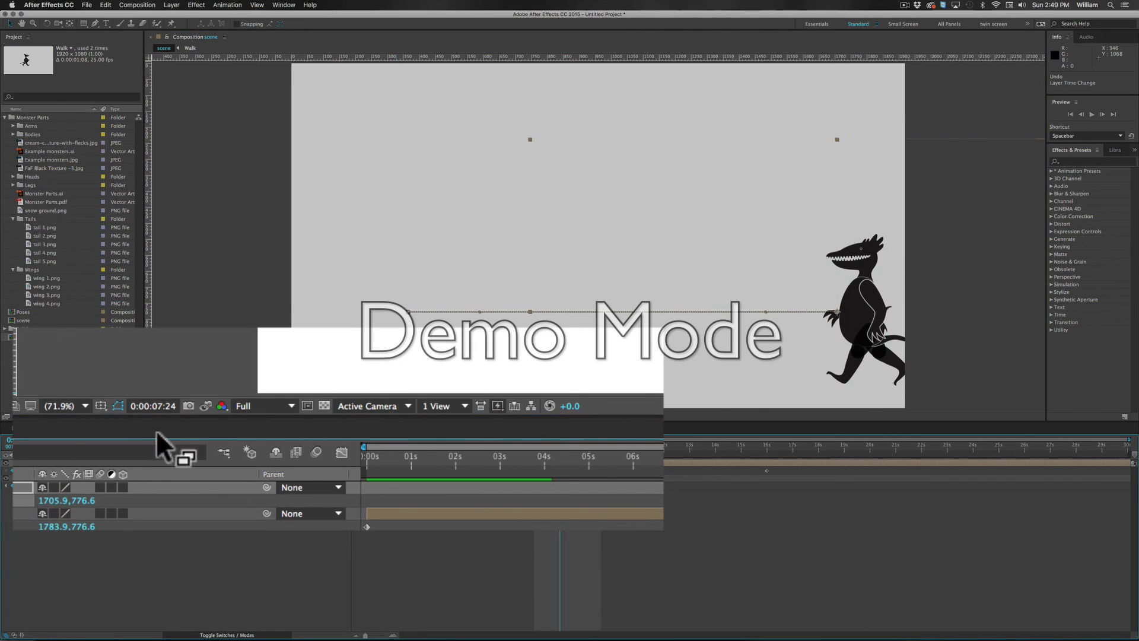
{"action": "left_click", "coordinate": [205, 406]}
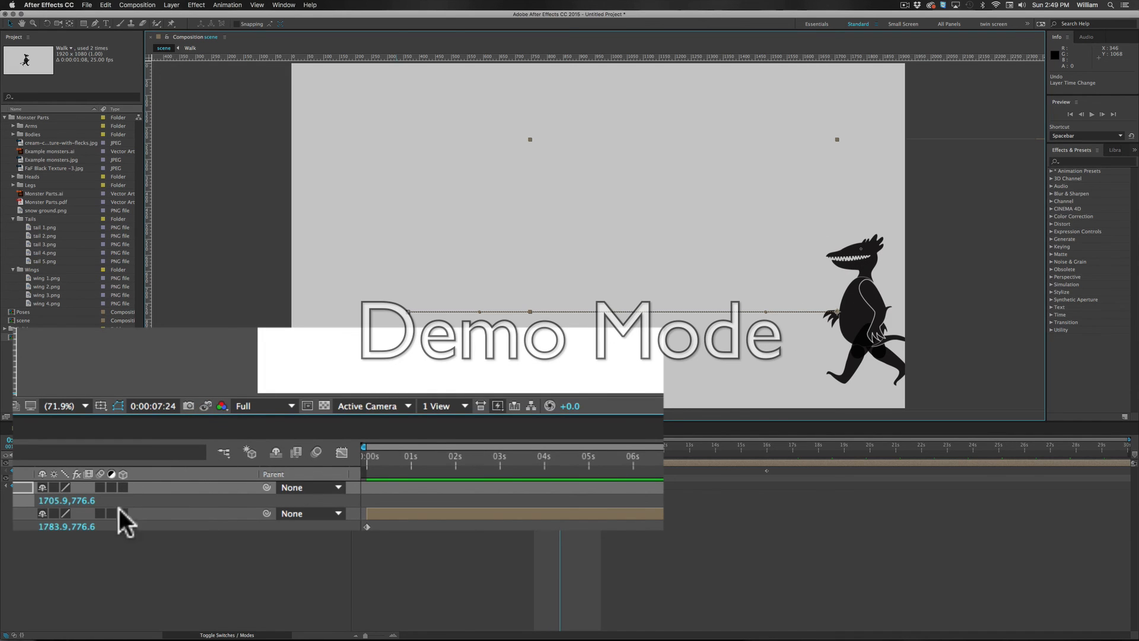
{"action": "left_click_drag", "start_coordinate": [43, 503], "coordinate": [21, 509]}
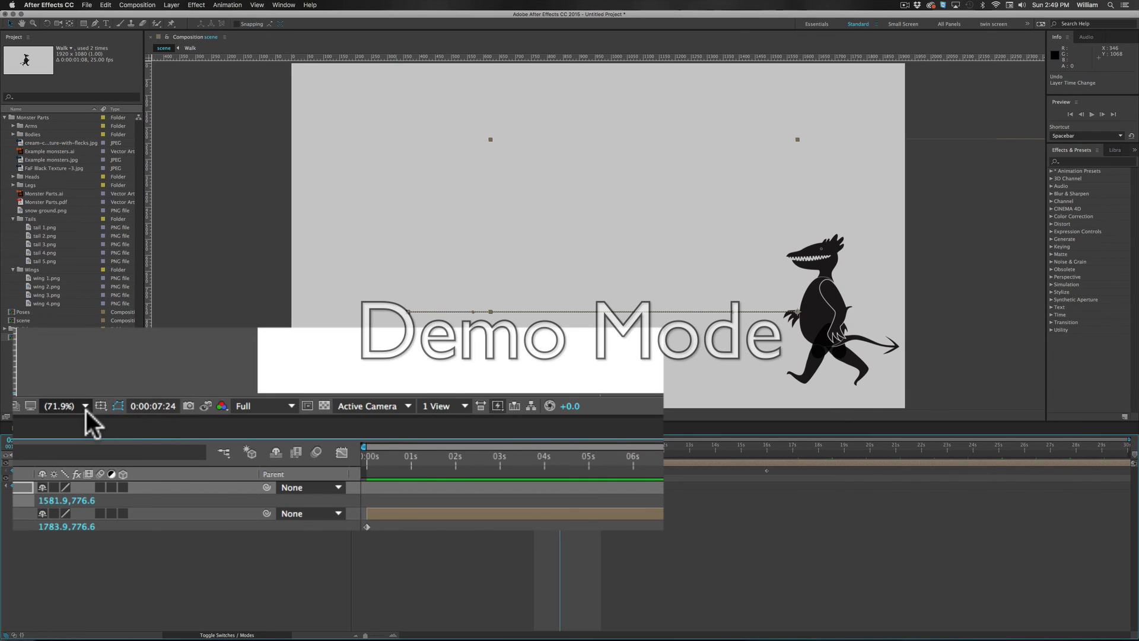
{"action": "left_click", "coordinate": [208, 402]}
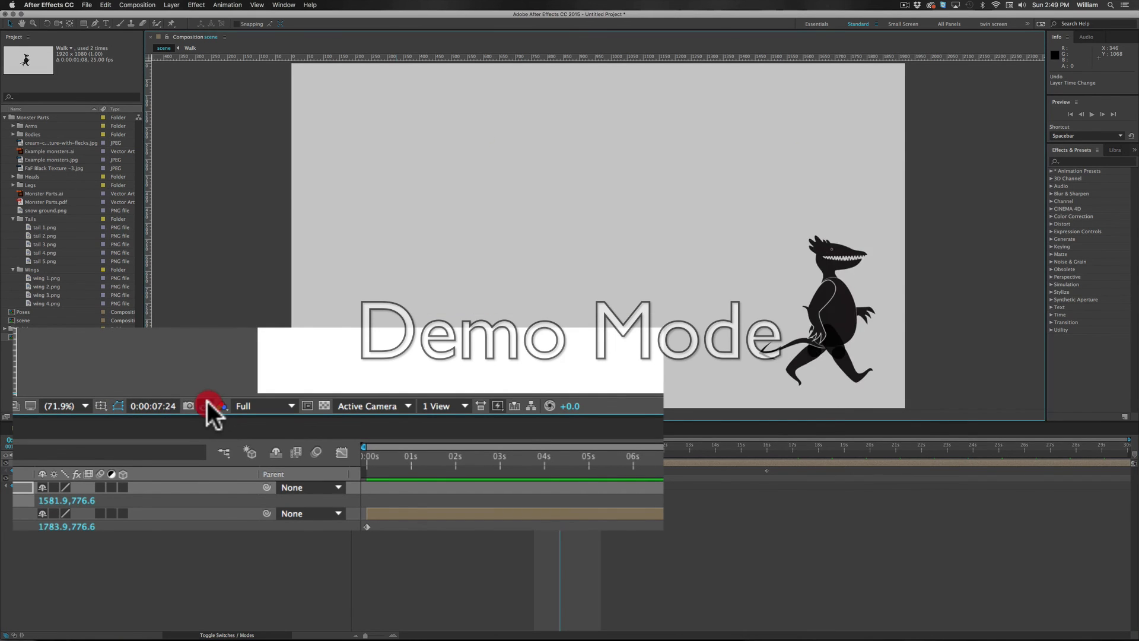
{"action": "left_click", "coordinate": [207, 401]}
{"action": "left_click", "coordinate": [208, 401]}
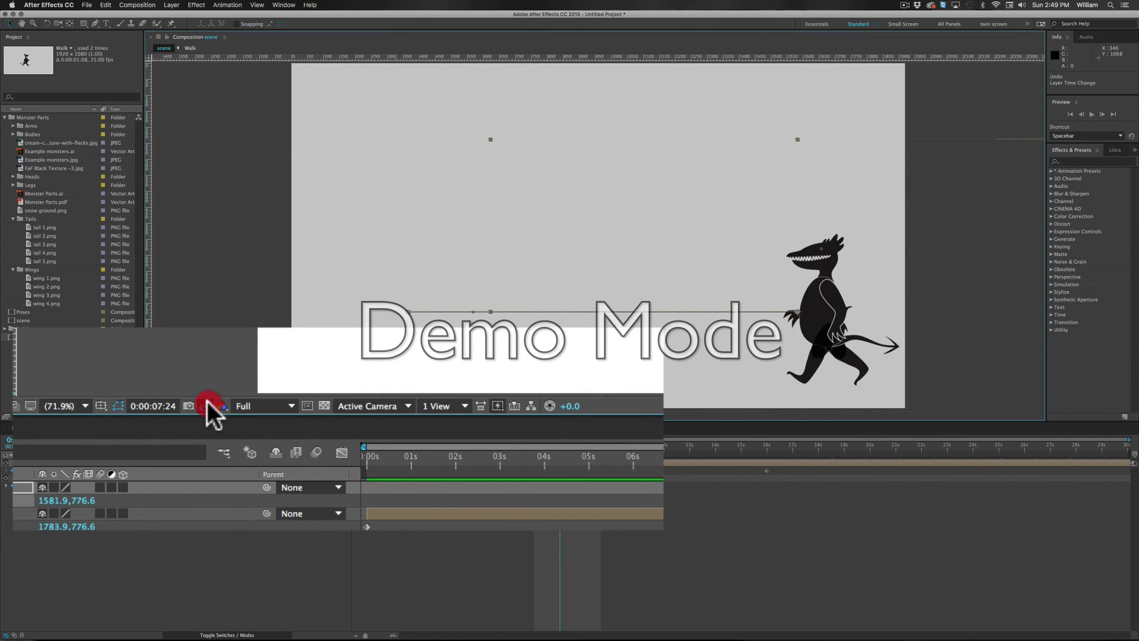
{"action": "left_click", "coordinate": [208, 401]}
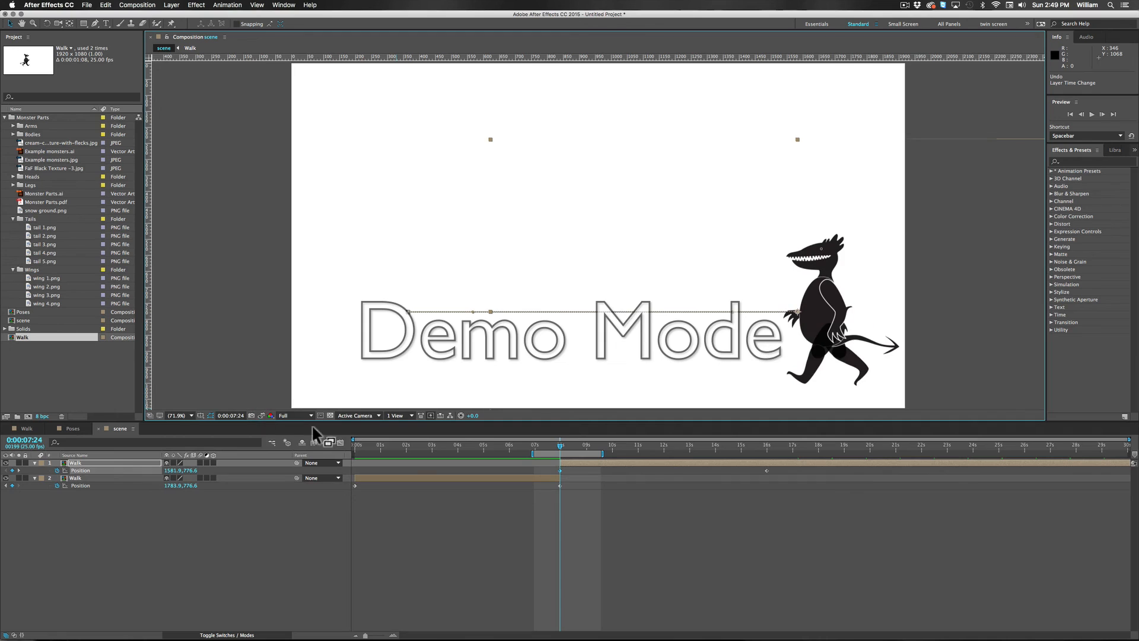
Step: Play back the adjusted turnaround, and extend the work area to run from 0:00:00:00 to 0:00:15:24
{"action": "key", "text": "space"}
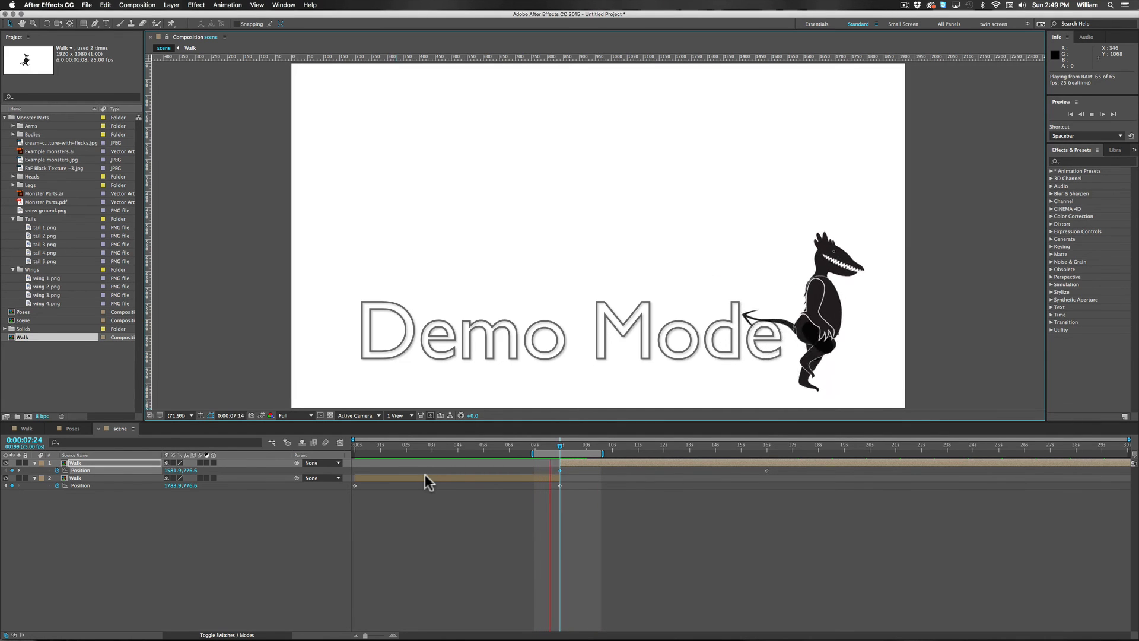
{"action": "key", "text": "space"}
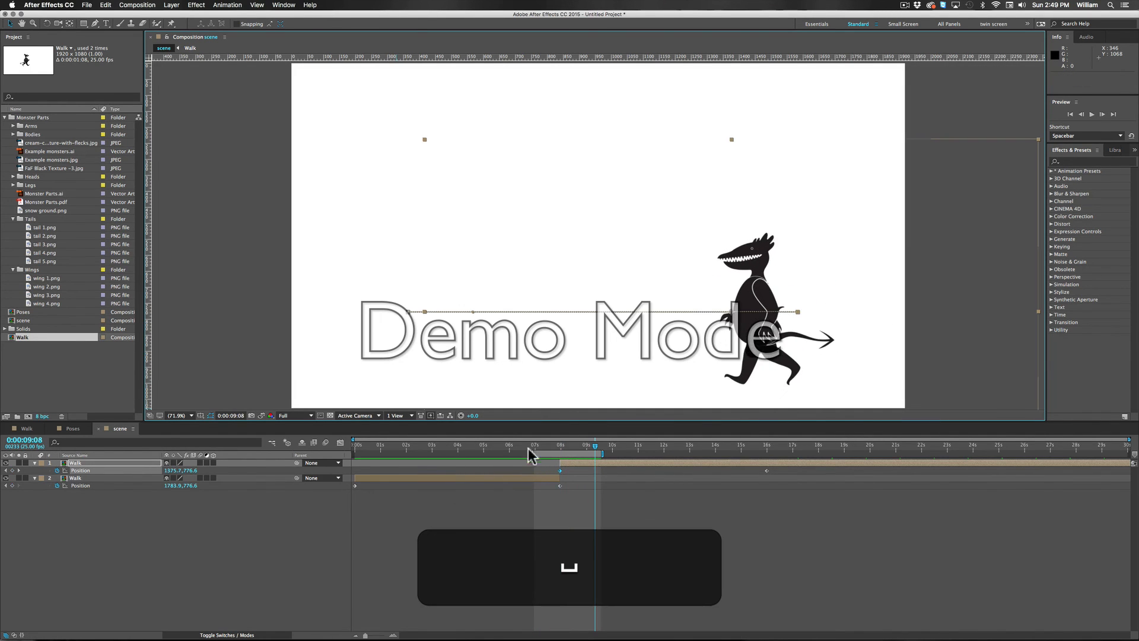
{"action": "left_click_drag", "start_coordinate": [534, 453], "coordinate": [354, 454]}
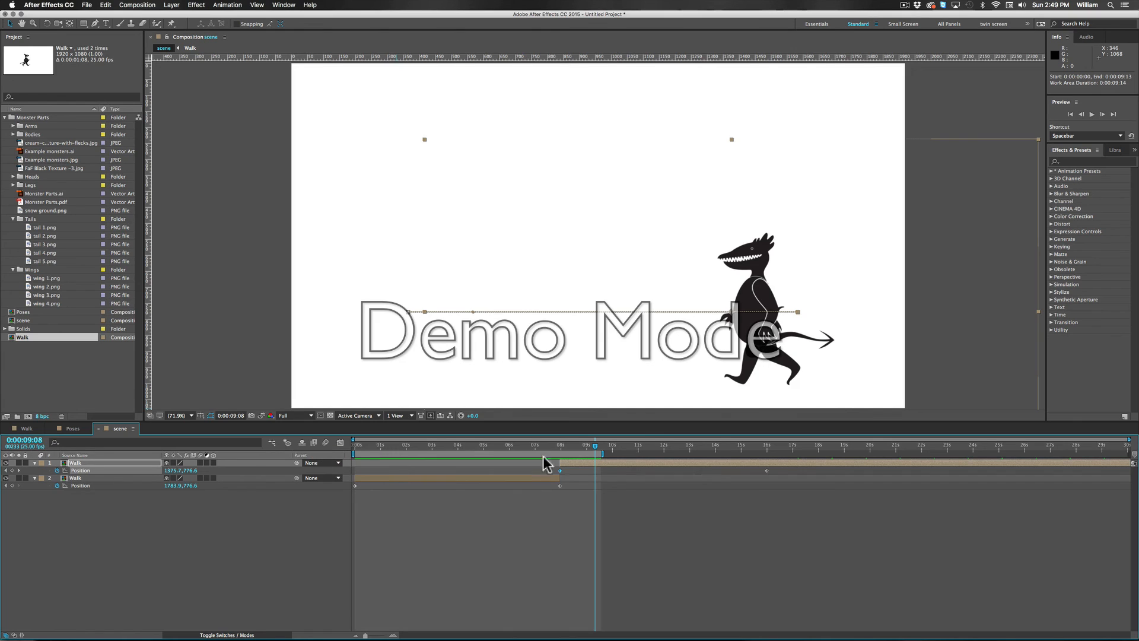
{"action": "left_click_drag", "start_coordinate": [611, 455], "coordinate": [771, 450]}
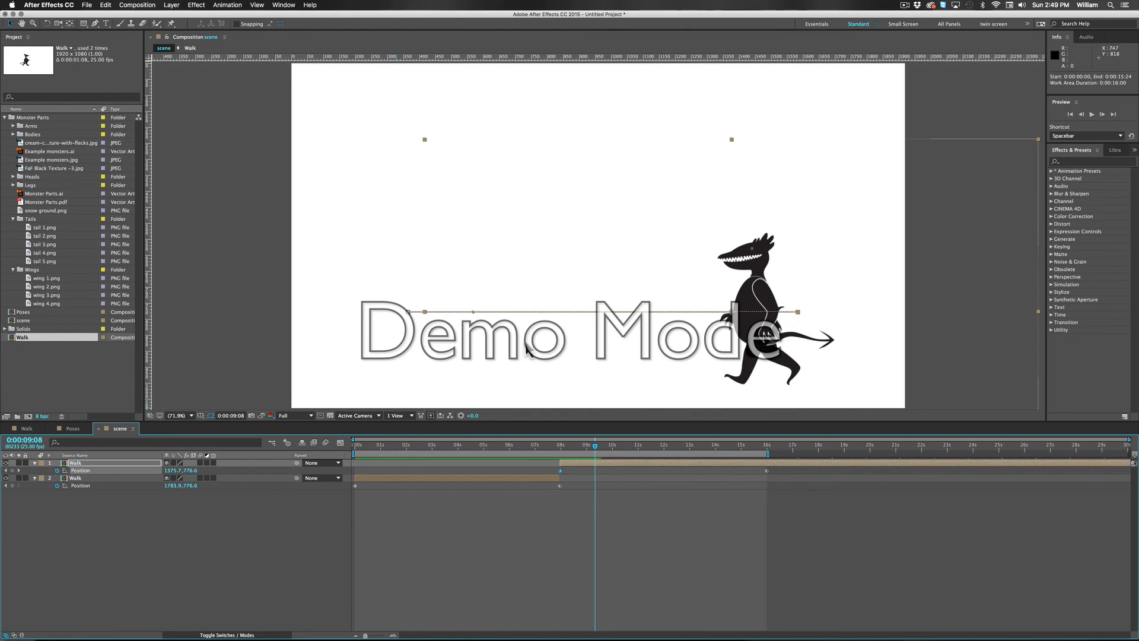
{"action": "left_click_drag", "start_coordinate": [595, 452], "coordinate": [626, 427]}
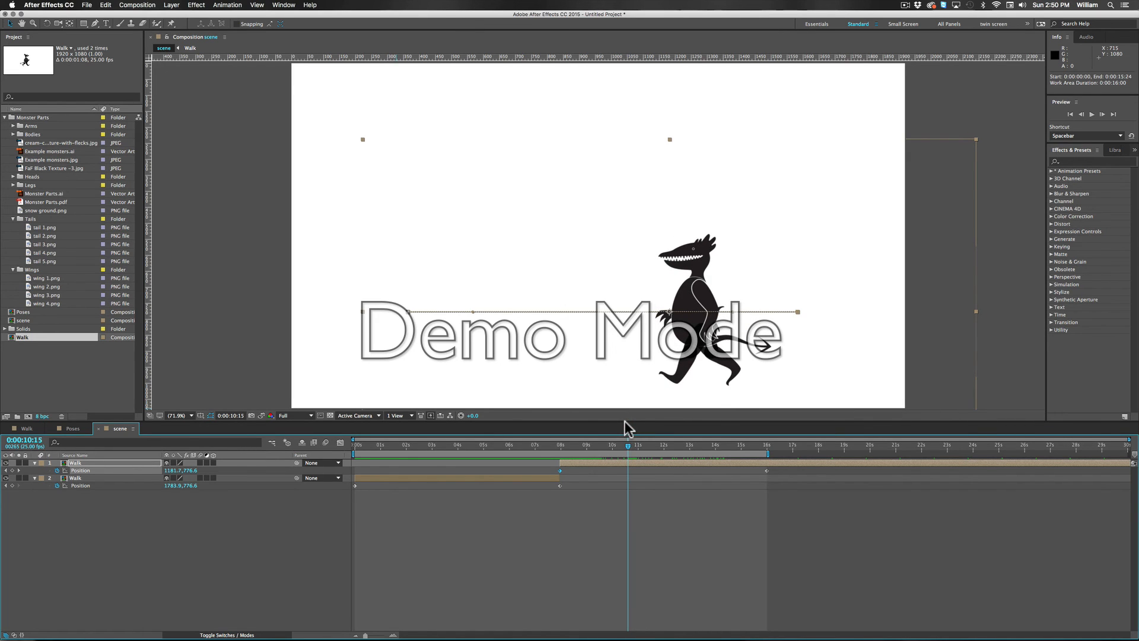
{"action": "left_click", "coordinate": [627, 423]}
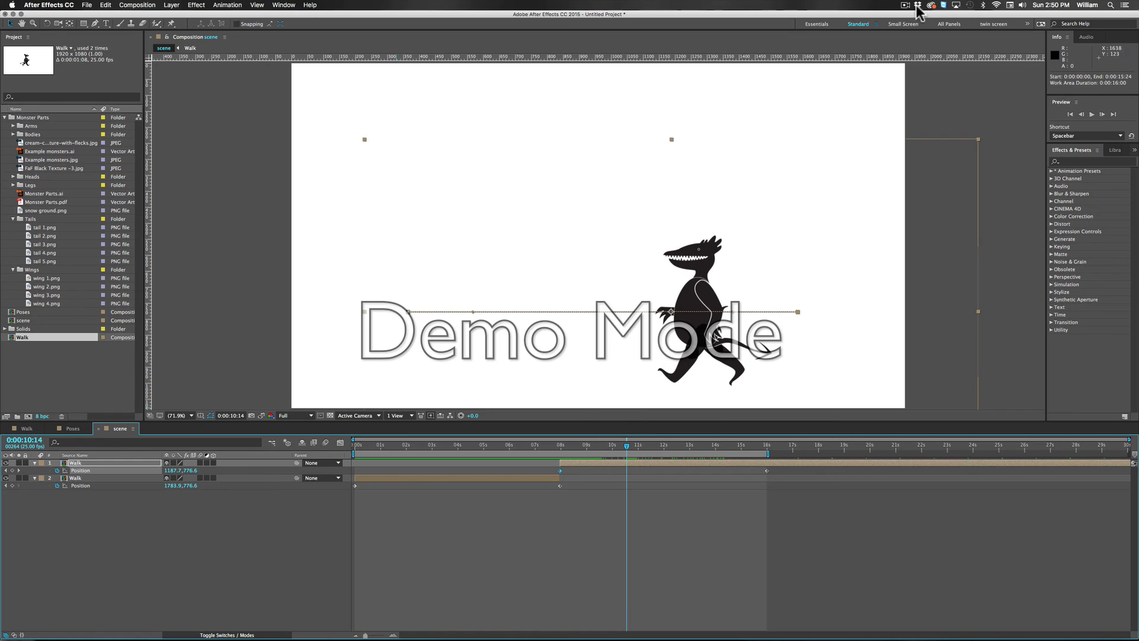